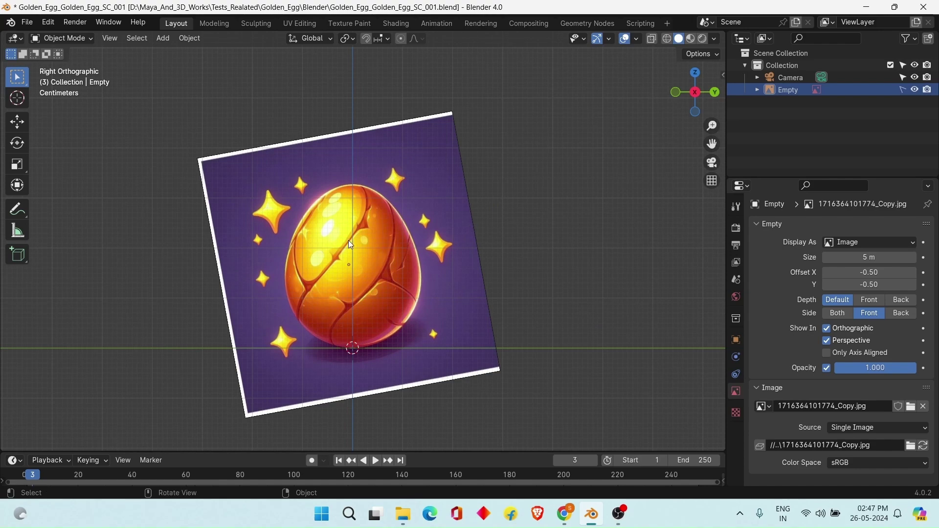
# Add a UV sphere and scale it down to roughly the width of the egg in the reference image
pyautogui.scroll(-1, 390, 194)
pyautogui.scroll(3, 373, 203)
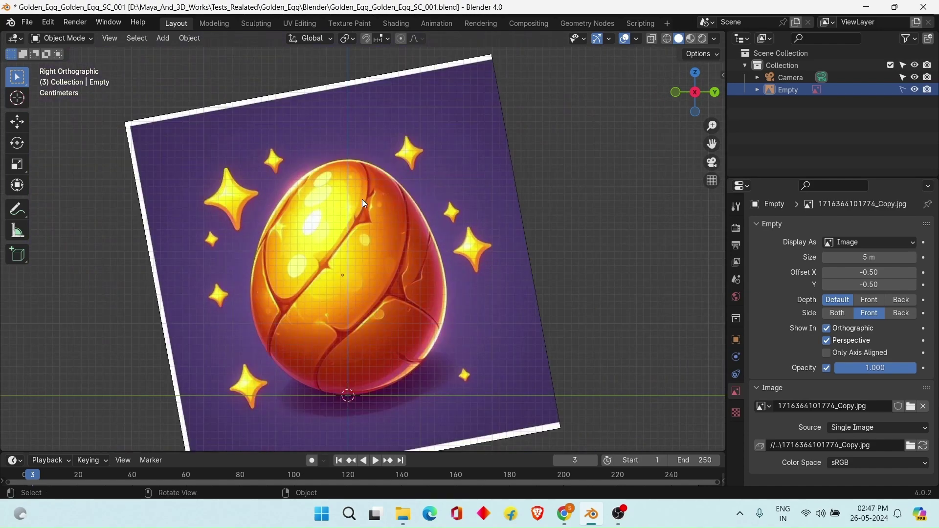
pyautogui.scroll(-2, 363, 199)
pyautogui.hotkey('shift', 'a')
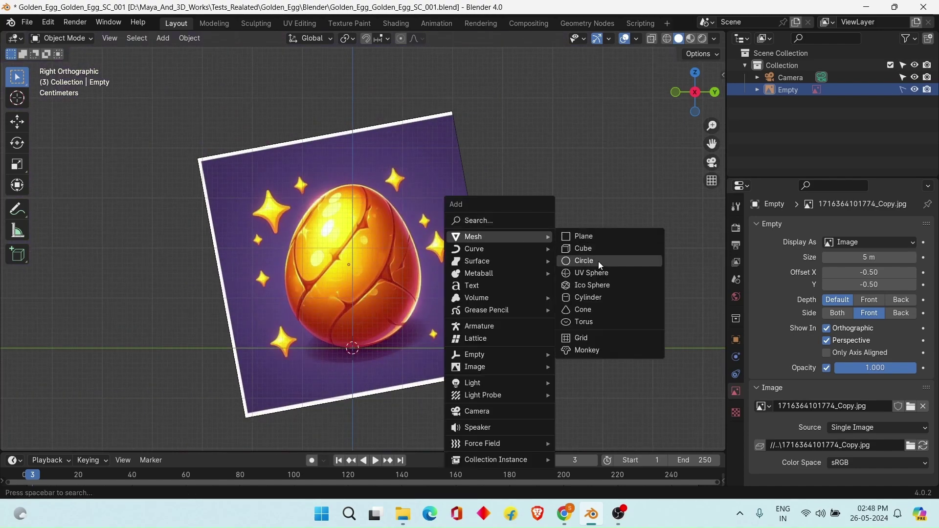
pyautogui.press('Escape')
pyautogui.hotkey('shift', 'a')
pyautogui.moveTo(551, 264)
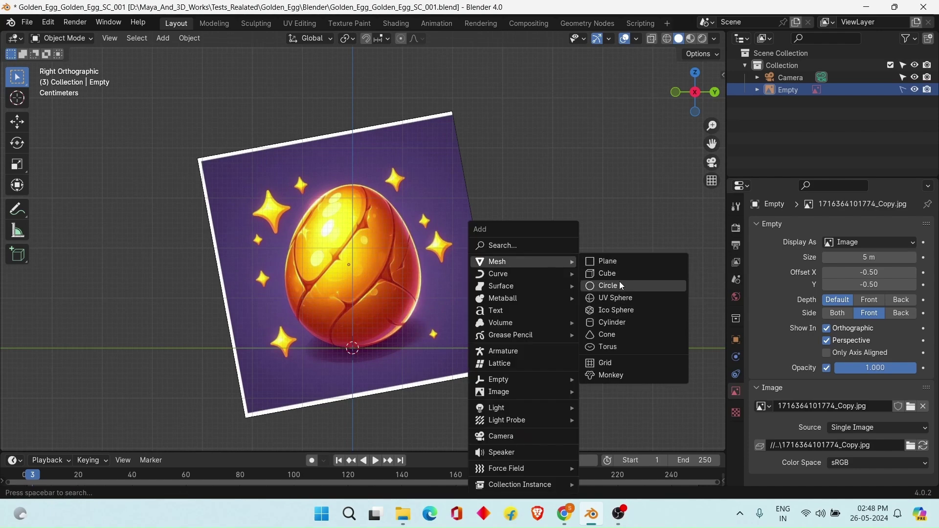
pyautogui.click(621, 300)
pyautogui.scroll(2, 454, 291)
pyautogui.press('s')
pyautogui.click(359, 260)
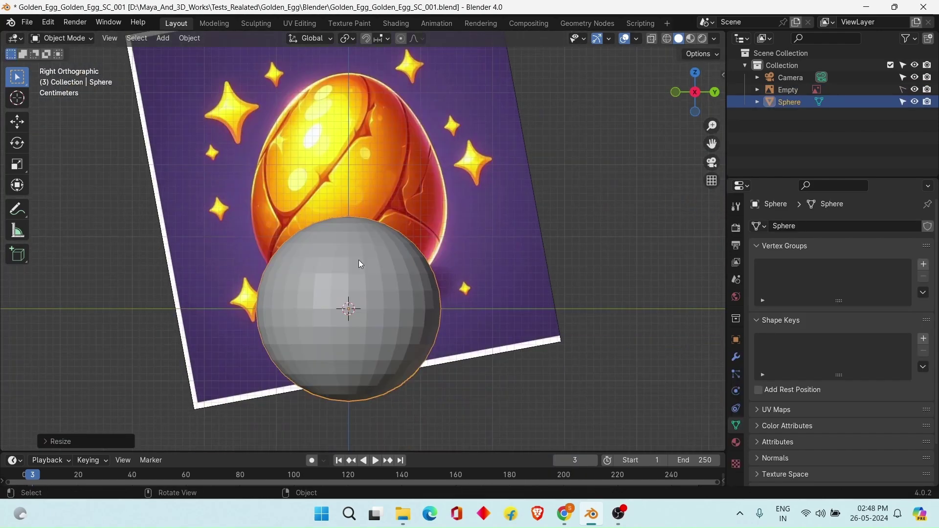
# Move the sphere up along the Z axis so its bottom sits at the base of the reference egg
pyautogui.press('g')
pyautogui.press('z')
pyautogui.click(381, 168)
pyautogui.keyDown('shift'); pyautogui.moveTo(398, 162); pyautogui.dragTo(428, 205, button='middle'); pyautogui.keyUp('shift')
# Enter Edit Mode in wireframe shading and box-select the vertices of the sphere's upper part
pyautogui.press('Tab')
pyautogui.press('z')
pyautogui.click(343, 206)
pyautogui.scroll(1, 343, 195)
pyautogui.moveTo(248, 105); pyautogui.dragTo(485, 247)
pyautogui.keyDown('shift'); pyautogui.moveTo(485, 244); pyautogui.dragTo(453, 253, button='middle'); pyautogui.keyUp('shift')
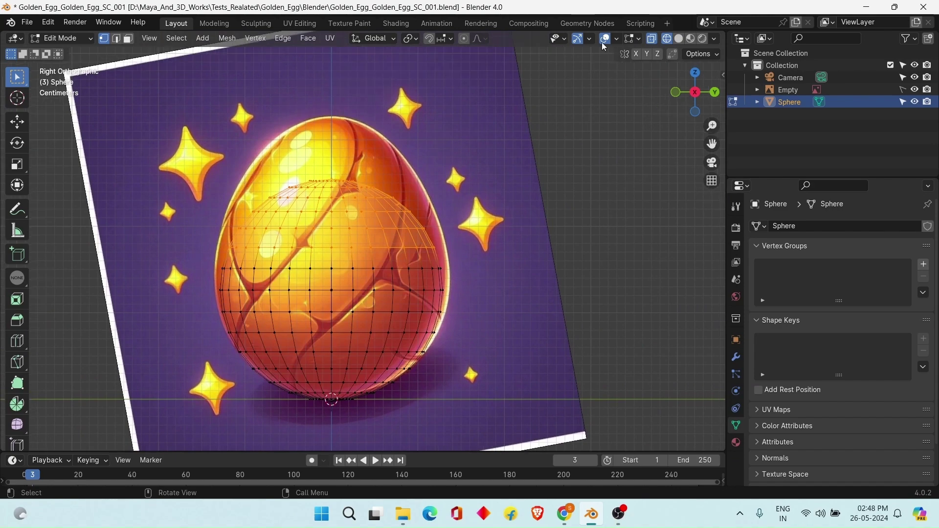
# Turn on proportional editing and activate the Move tool for the selected upper vertices
pyautogui.click(464, 39)
pyautogui.press('g')
pyautogui.press('z')
pyautogui.rightClick(352, 190)
pyautogui.click(17, 122)
pyautogui.scroll(20, 331, 158)
pyautogui.moveTo(331, 176); pyautogui.dragTo(312, 125)
pyautogui.hotkey('ctrl', 'z')
# Select the vertices at the sphere's top and pull them up with proportional falloff towards the reference egg's height
pyautogui.scroll(1, 312, 125)
pyautogui.moveTo(255, 147); pyautogui.dragTo(409, 184)
pyautogui.scroll(-9, 323, 117)
pyautogui.moveTo(325, 132); pyautogui.dragTo(308, 69)
pyautogui.keyDown('shift'); pyautogui.moveTo(307, 70); pyautogui.dragTo(315, 210, button='middle'); pyautogui.keyUp('shift')
pyautogui.scroll(4, 315, 211)
# Select the vertex at the sphere's tip and raise it about 0.007 m along Z with a small proportional falloff
pyautogui.click(379, 151)
pyautogui.click(299, 240)
pyautogui.scroll(4, 293, 235)
pyautogui.moveTo(237, 188); pyautogui.dragTo(237, 164)
pyautogui.scroll(11, 236, 164)
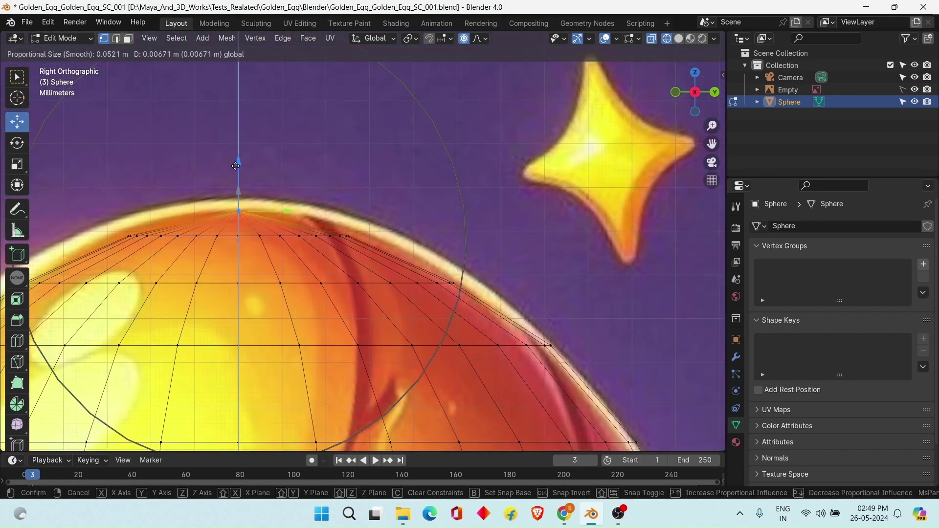
# Raise the tip vertex in small moves until it meets the upper outline of the reference egg
pyautogui.scroll(-6, 313, 221)
pyautogui.scroll(-4, 323, 230)
pyautogui.scroll(6, 343, 235)
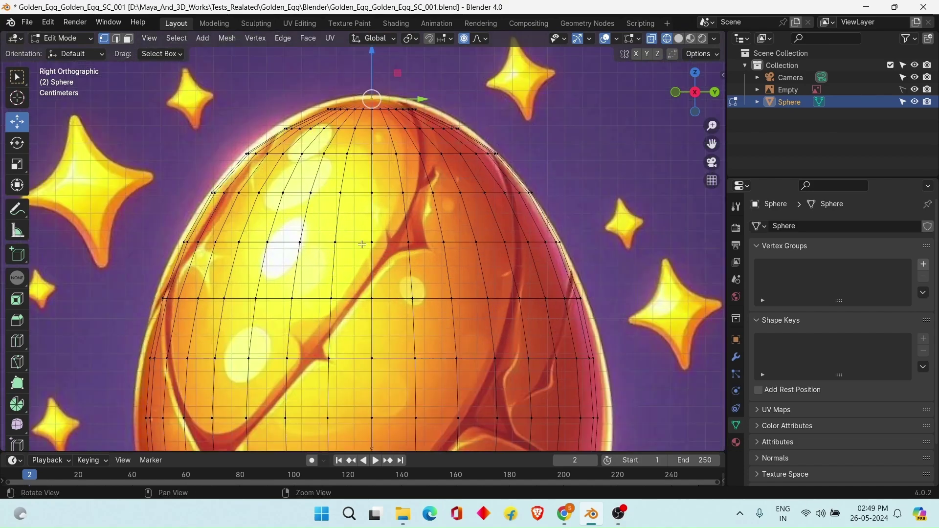
pyautogui.scroll(-2, 355, 242)
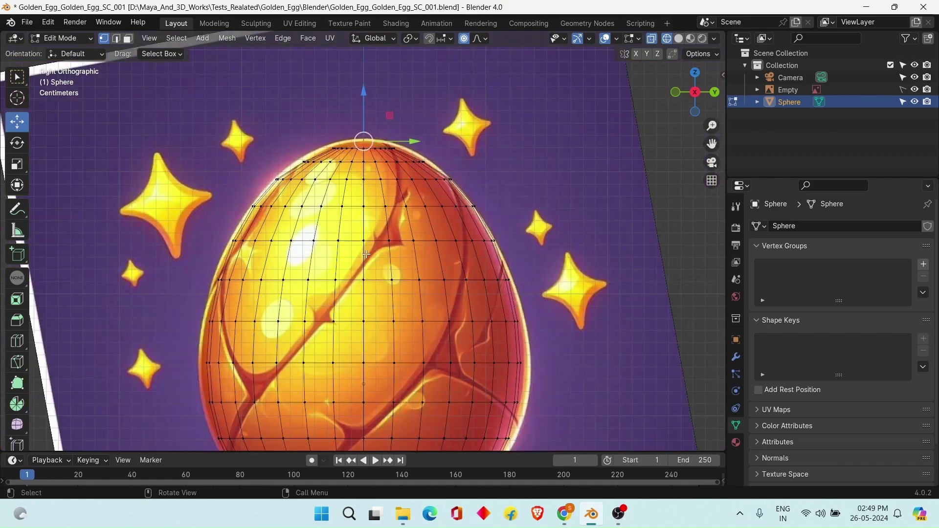
pyautogui.keyDown('shift'); pyautogui.moveTo(355, 161); pyautogui.dragTo(360, 244, button='middle'); pyautogui.keyUp('shift')
pyautogui.keyDown('alt'); pyautogui.scroll(1, 359, 239); pyautogui.keyUp('alt')
pyautogui.scroll(5, 360, 240)
pyautogui.moveTo(373, 156); pyautogui.dragTo(373, 154)
pyautogui.scroll(-6, 373, 195)
pyautogui.scroll(12, 387, 220)
pyautogui.keyDown('shift'); pyautogui.moveTo(398, 147); pyautogui.dragTo(393, 252, button='middle'); pyautogui.keyUp('shift')
pyautogui.moveTo(372, 171); pyautogui.dragTo(373, 158)
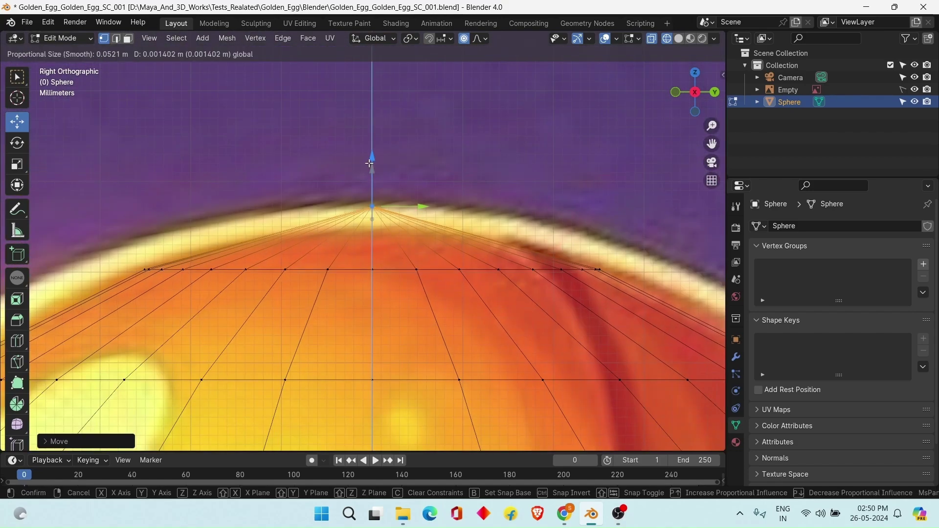
# Select the first vertex ring below the tip and scale it to fit the reference outline
pyautogui.scroll(-2, 384, 220)
pyautogui.keyDown('shift'); pyautogui.moveTo(386, 245); pyautogui.dragTo(433, 230, button='middle'); pyautogui.keyUp('shift')
pyautogui.keyDown('alt'); pyautogui.click(441, 239); pyautogui.keyUp('alt')
pyautogui.scroll(-1, 465, 259)
pyautogui.press('s')
pyautogui.keyDown('shift'); pyautogui.moveTo(474, 269); pyautogui.dragTo(529, 203, button='middle'); pyautogui.keyUp('shift')
pyautogui.scroll(-3, 472, 223)
pyautogui.click(482, 223)
# In edge selection mode, select the second edge loop below the tip and scale it up to about 1.06
pyautogui.hotkey('alt', 'a')
pyautogui.press('2')
pyautogui.scroll(1, 372, 252)
pyautogui.scroll(-2, 371, 252)
pyautogui.click(370, 249)
pyautogui.hotkey('shift', 'z')
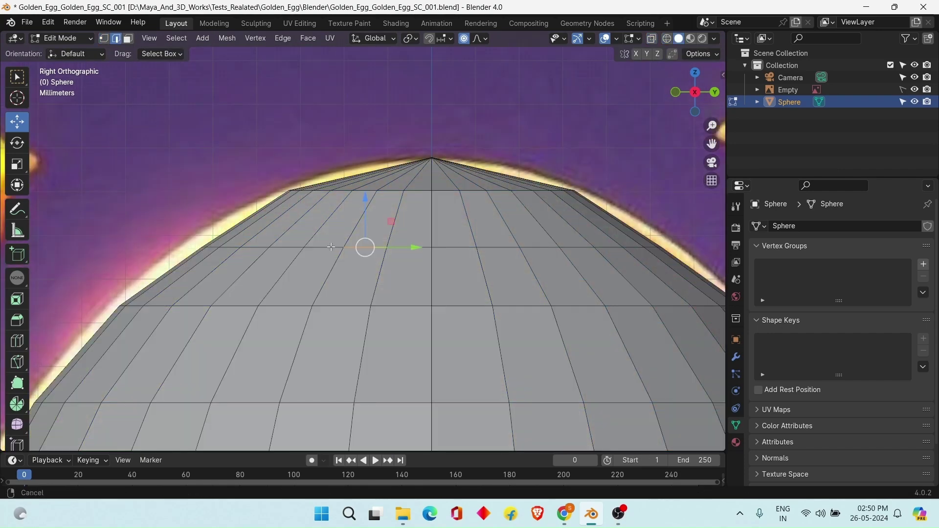
pyautogui.scroll(-3, 366, 249)
pyautogui.moveTo(366, 249); pyautogui.dragTo(440, 317, button='middle')
pyautogui.keyDown('alt'); pyautogui.click(378, 310); pyautogui.keyUp('alt')
pyautogui.moveTo(379, 309); pyautogui.dragTo(367, 244, button='middle')
pyautogui.scroll(2, 367, 244)
pyautogui.hotkey('shift', 'z')
pyautogui.press('s')
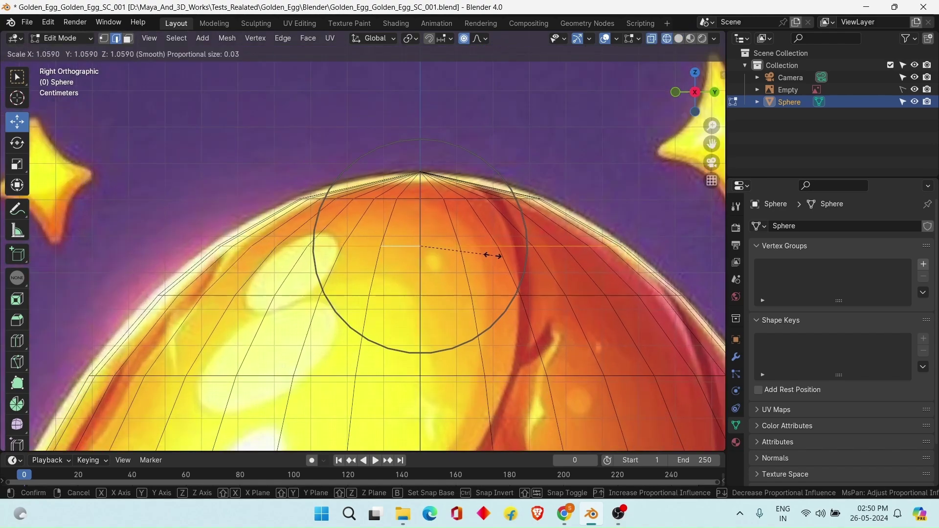
pyautogui.click(492, 255)
# Save the file, and scale the first edge loop below the tip to smooth the egg's upper curve
pyautogui.scroll(-3, 441, 250)
pyautogui.hotkey('shift', 'z')
pyautogui.scroll(4, 402, 230)
pyautogui.hotkey('ctrl', 's')
pyautogui.click(388, 231)
pyautogui.keyDown('alt'); pyautogui.click(361, 232); pyautogui.keyUp('alt')
pyautogui.press('s')
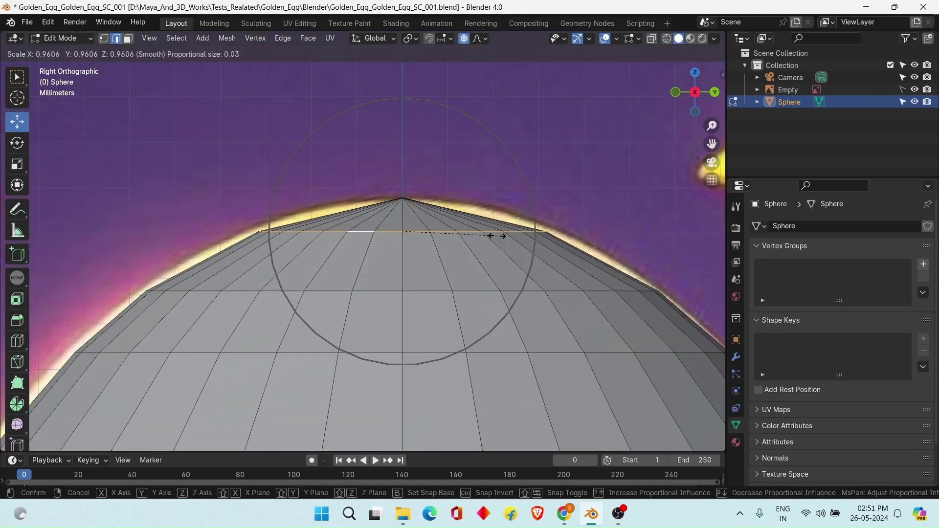
pyautogui.click(502, 233)
# In vertex selection mode, lower the tip vertex slightly, return to solid shading and save the file
pyautogui.press('1')
pyautogui.press('z')
pyautogui.click(403, 198)
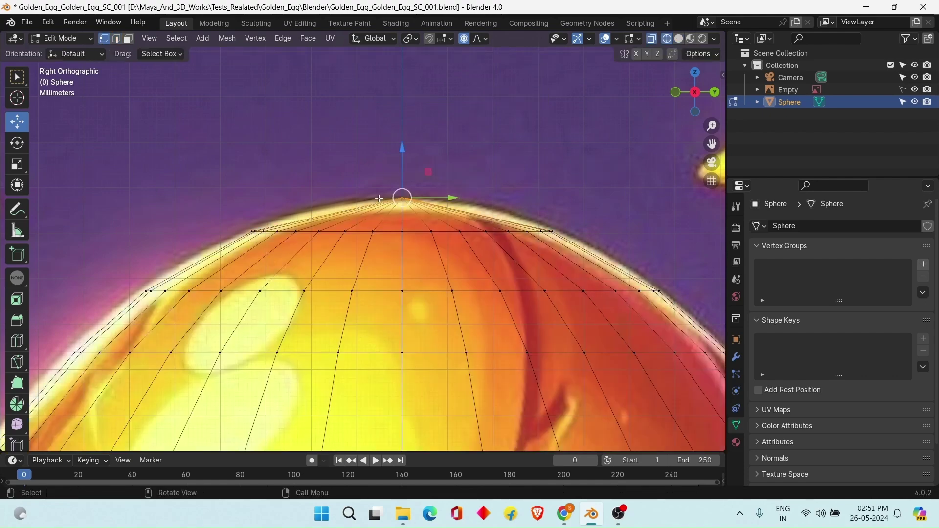
pyautogui.moveTo(402, 149); pyautogui.dragTo(402, 153)
pyautogui.scroll(-1, 362, 240)
pyautogui.press('z')
pyautogui.click(576, 230)
pyautogui.scroll(-6, 490, 235)
pyautogui.hotkey('ctrl', 's')
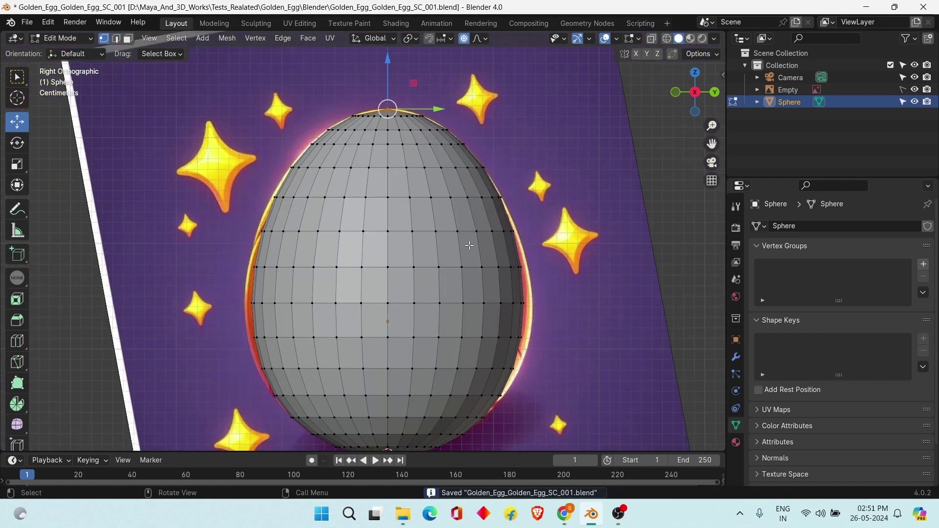
# In wireframe shading, scale the widest vertex ring around the egg's middle up to about 1.05
pyautogui.press('z')
pyautogui.keyDown('shift'); pyautogui.moveTo(468, 245); pyautogui.dragTo(474, 161, button='middle'); pyautogui.keyUp('shift')
pyautogui.keyDown('alt'); pyautogui.click(518, 198); pyautogui.keyUp('alt')
pyautogui.scroll(2, 526, 180)
pyautogui.press('s')
pyautogui.scroll(-8, 529, 177)
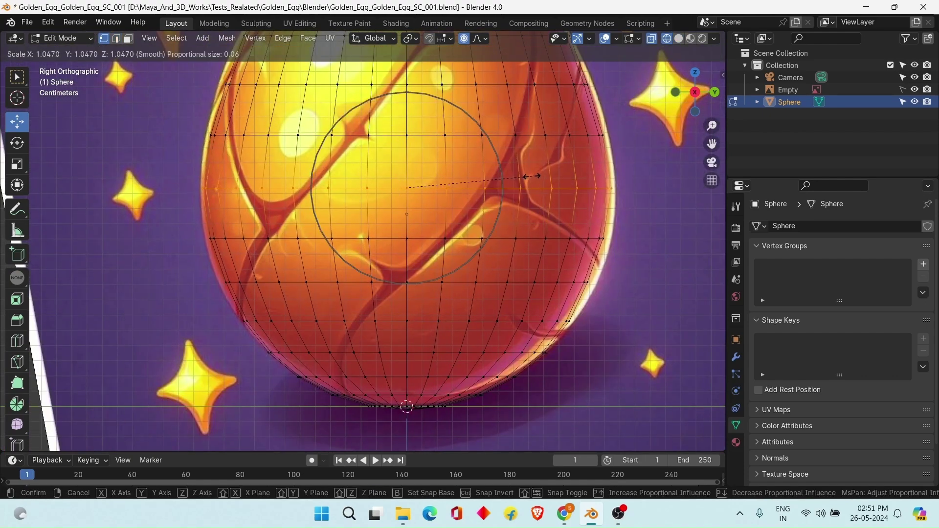
pyautogui.click(530, 176)
pyautogui.keyDown('shift'); pyautogui.moveTo(530, 176); pyautogui.dragTo(546, 169, button='middle'); pyautogui.keyUp('shift')
# Scale the first and second vertex rings below the widest ring to fit the reference outline
pyautogui.keyDown('alt'); pyautogui.click(443, 230); pyautogui.keyUp('alt')
pyautogui.press('s')
pyautogui.scroll(7, 436, 202)
pyautogui.click(424, 207)
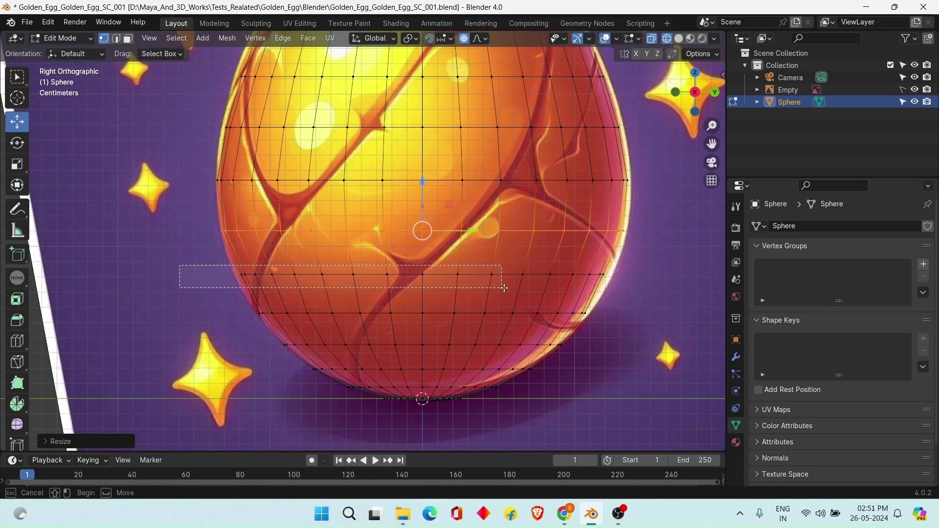
pyautogui.keyDown('alt'); pyautogui.click(438, 275); pyautogui.keyUp('alt')
pyautogui.press('s')
pyautogui.click(446, 258)
# Box-select the third vertex ring below the widest ring and scale it to follow the reference egg's lower curve
pyautogui.scroll(2, 446, 265)
pyautogui.keyDown('shift'); pyautogui.moveTo(447, 274); pyautogui.dragTo(422, 186, button='middle'); pyautogui.keyUp('shift')
pyautogui.moveTo(153, 235); pyautogui.dragTo(690, 279)
pyautogui.keyDown('shift'); pyautogui.moveTo(482, 296); pyautogui.dragTo(443, 321, button='middle'); pyautogui.keyUp('shift')
pyautogui.press('s')
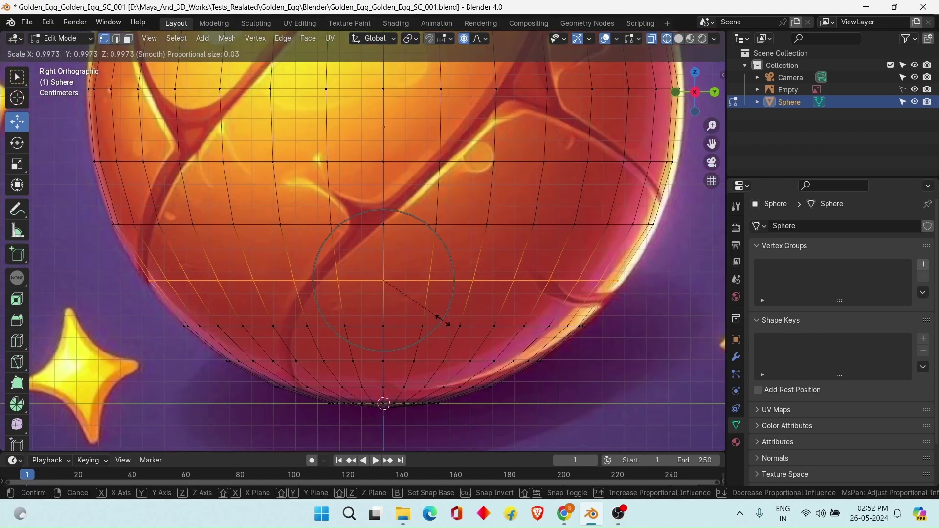
pyautogui.click(476, 295)
pyautogui.scroll(-3, 462, 250)
pyautogui.scroll(3, 338, 243)
pyautogui.keyDown('shift'); pyautogui.moveTo(318, 73); pyautogui.dragTo(361, 147, button='middle'); pyautogui.keyUp('shift')
pyautogui.moveTo(128, 208); pyautogui.dragTo(723, 245)
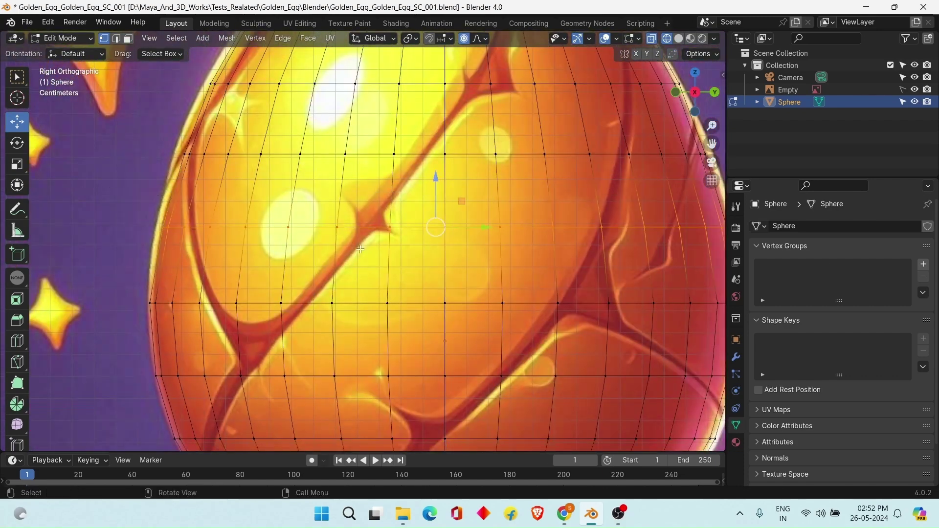
pyautogui.scroll(-2, 433, 229)
pyautogui.press('s')
pyautogui.rightClick(377, 255)
# Scale the first vertex ring above the widest ring to about 1.02, and the second one to fit the outline
pyautogui.moveTo(142, 245); pyautogui.dragTo(610, 270)
pyautogui.press('s')
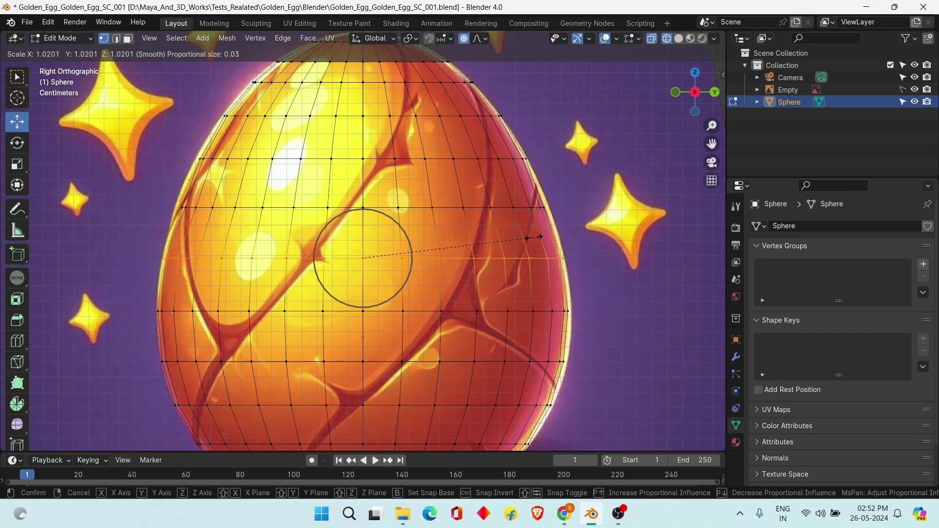
pyautogui.click(533, 237)
pyautogui.moveTo(149, 197); pyautogui.dragTo(598, 227)
pyautogui.press('s')
pyautogui.click(482, 189)
# Box-select and scale the third and fourth vertex rings above the widest ring to match the reference outline
pyautogui.keyDown('shift'); pyautogui.moveTo(484, 189); pyautogui.dragTo(476, 242, button='middle'); pyautogui.keyUp('shift')
pyautogui.moveTo(162, 197); pyautogui.dragTo(582, 229)
pyautogui.press('s')
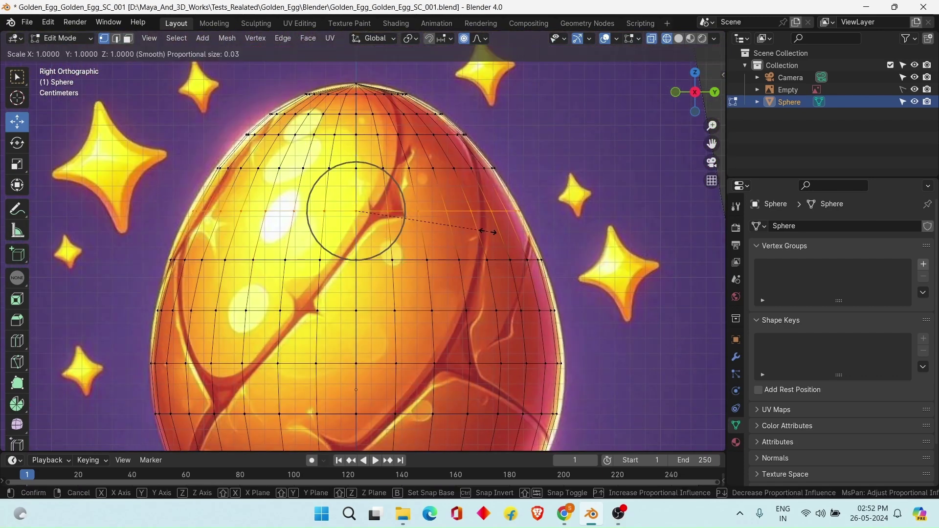
pyautogui.click(504, 217)
pyautogui.scroll(2, 503, 217)
pyautogui.keyDown('shift'); pyautogui.moveTo(503, 217); pyautogui.dragTo(498, 266, button='middle'); pyautogui.keyUp('shift')
pyautogui.moveTo(131, 167); pyautogui.dragTo(570, 199)
pyautogui.press('s')
pyautogui.click(435, 198)
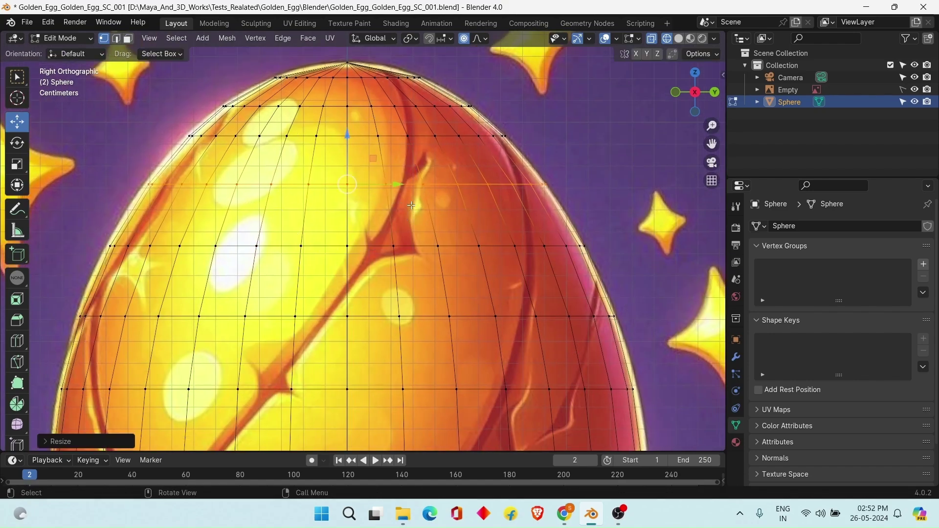
# Scale the third vertex ring below the tip to fit the outline, check the shape in solid shading and save the file
pyautogui.scroll(2, 441, 201)
pyautogui.moveTo(130, 170)
pyautogui.mouseDown()
pyautogui.moveTo(500, 214)
pyautogui.moveTo(645, 215)
pyautogui.mouseUp()
pyautogui.keyDown('alt'); pyautogui.moveTo(460, 206); pyautogui.dragTo(407, 205, button='middle'); pyautogui.keyUp('alt')
pyautogui.press('s')
pyautogui.scroll(2, 413, 200)
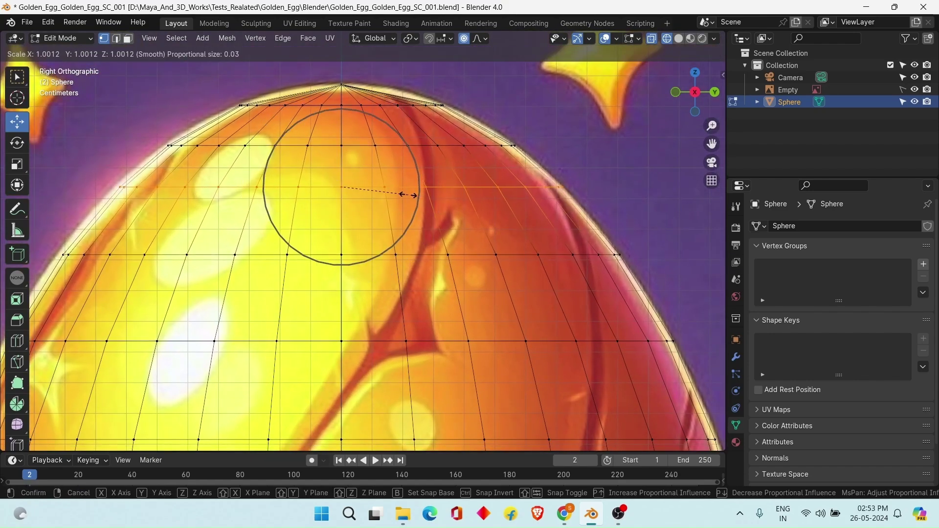
pyautogui.click(408, 196)
pyautogui.hotkey('shift', 'z')
pyautogui.keyDown('alt'); pyautogui.moveTo(411, 205); pyautogui.dragTo(401, 267, button='right'); pyautogui.keyUp('alt')
pyautogui.keyDown('alt'); pyautogui.moveTo(402, 267); pyautogui.dragTo(404, 146, button='middle'); pyautogui.keyUp('alt')
pyautogui.hotkey('ctrl', 's')
# In wireframe shading, rescale the third vertex ring below the widest ring to refine the egg's lower curve
pyautogui.keyDown('alt'); pyautogui.moveTo(381, 386); pyautogui.dragTo(392, 225, button='middle'); pyautogui.keyUp('alt')
pyautogui.hotkey('shift', 'z')
pyautogui.moveTo(161, 265); pyautogui.dragTo(671, 299)
pyautogui.scroll(1, 519, 265)
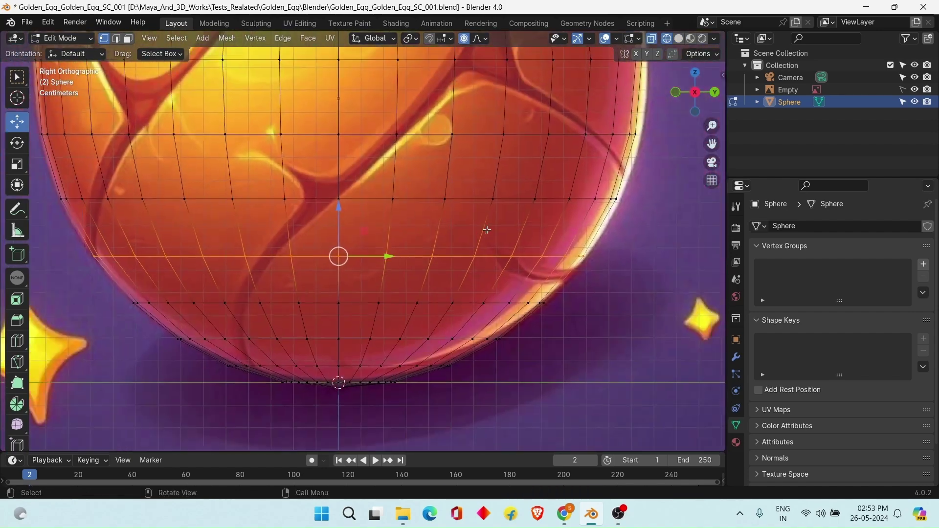
pyautogui.press('s')
pyautogui.click(497, 231)
# Save the file and scale the second vertex ring below the widest ring to about 1.006
pyautogui.keyDown('shift'); pyautogui.moveTo(496, 231); pyautogui.dragTo(530, 313, button='middle'); pyautogui.keyUp('shift')
pyautogui.moveTo(83, 267); pyautogui.dragTo(670, 300)
pyautogui.hotkey('ctrl', 's')
pyautogui.press('s')
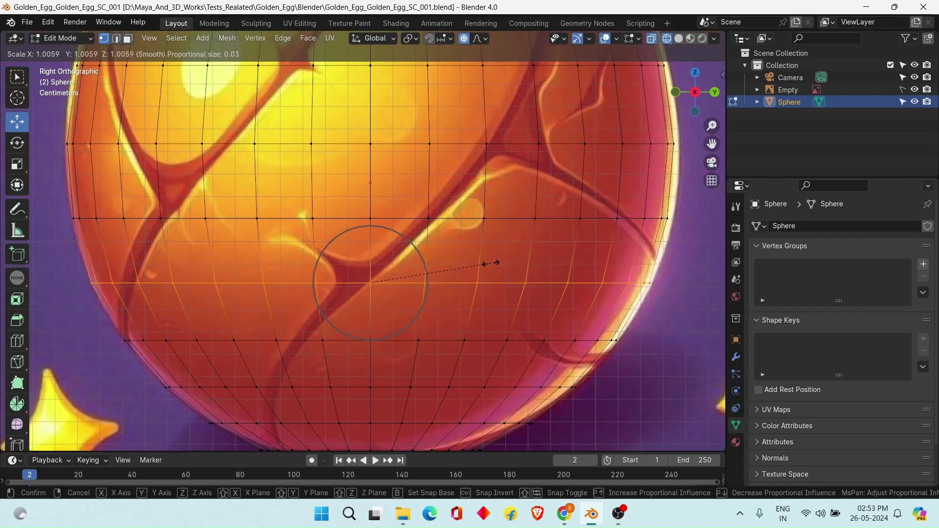
pyautogui.click(492, 265)
# Rescale the third and fourth vertex rings below the widest ring to fit the reference outline and save the file
pyautogui.keyDown('shift'); pyautogui.moveTo(493, 265); pyautogui.dragTo(494, 224, button='middle'); pyautogui.keyUp('shift')
pyautogui.moveTo(105, 271); pyautogui.dragTo(657, 298)
pyautogui.keyDown('shift'); pyautogui.moveTo(658, 298); pyautogui.dragTo(623, 303, button='middle'); pyautogui.keyUp('shift')
pyautogui.press('s')
pyautogui.click(459, 317)
pyautogui.moveTo(110, 332); pyautogui.dragTo(587, 366)
pyautogui.press('s')
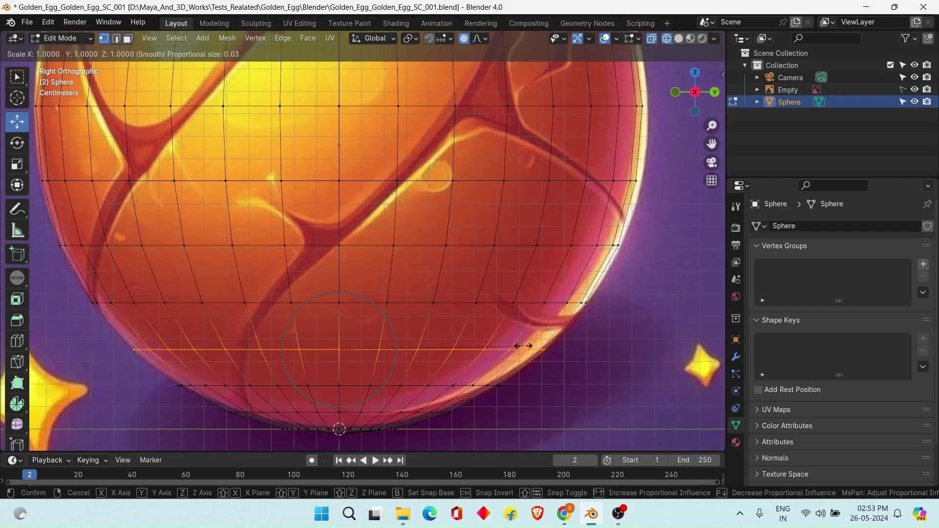
pyautogui.click(505, 342)
pyautogui.scroll(-5, 469, 284)
pyautogui.hotkey('ctrl', 's')
# Select a vertex ring on the egg's upper part, display the egg in solid shading and return to Object Mode
pyautogui.keyDown('shift'); pyautogui.moveTo(390, 174); pyautogui.dragTo(379, 311, button='middle'); pyautogui.keyUp('shift')
pyautogui.scroll(4, 411, 333)
pyautogui.moveTo(132, 215); pyautogui.dragTo(573, 269)
pyautogui.scroll(-5, 556, 269)
pyautogui.keyDown('shift'); pyautogui.moveTo(511, 333); pyautogui.dragTo(484, 264, button='middle'); pyautogui.keyUp('shift')
pyautogui.press('z')
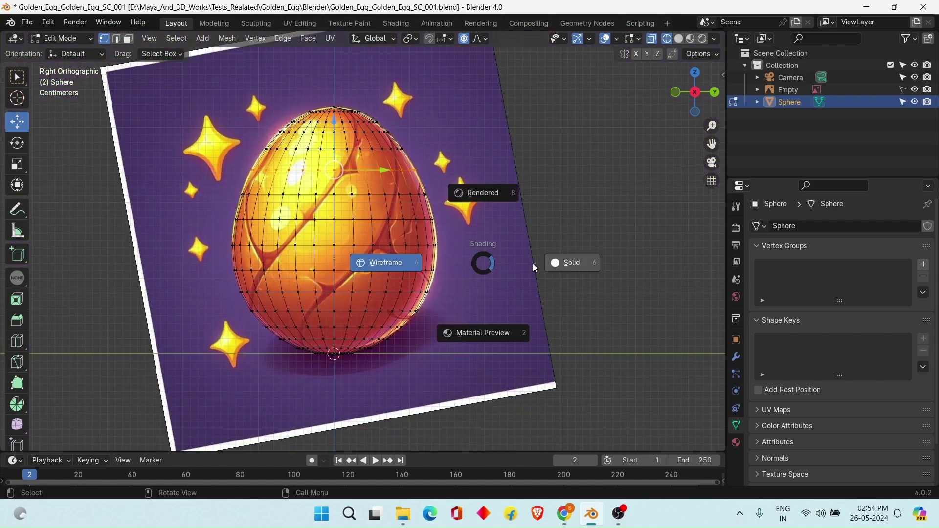
pyautogui.click(533, 263)
pyautogui.press('z')
pyautogui.press('Tab')
pyautogui.scroll(-1, 445, 249)
pyautogui.press('z')
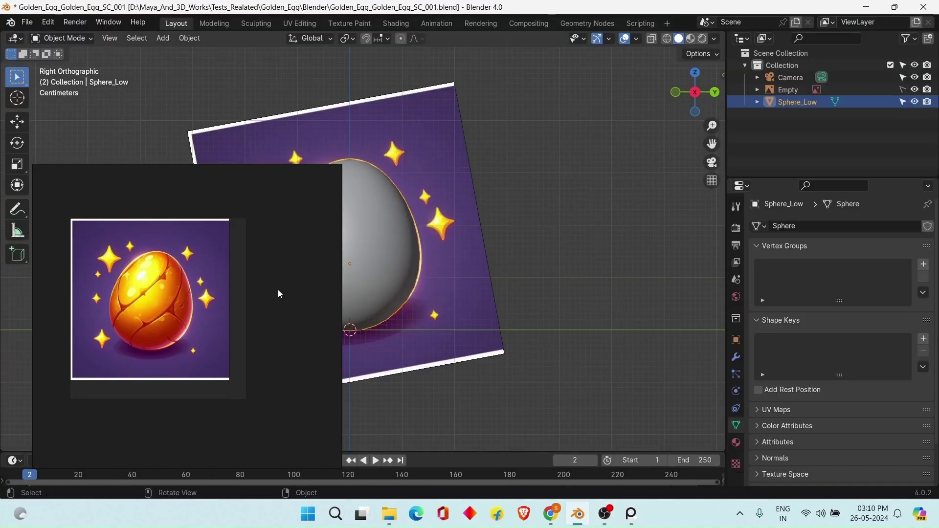
# Move the floating reference window clear of the egg and hide the Empty reference image
pyautogui.moveTo(278, 289); pyautogui.dragTo(223, 291, button='right')
pyautogui.keyDown('shift'); pyautogui.moveTo(401, 255); pyautogui.dragTo(514, 254, button='middle'); pyautogui.keyUp('shift')
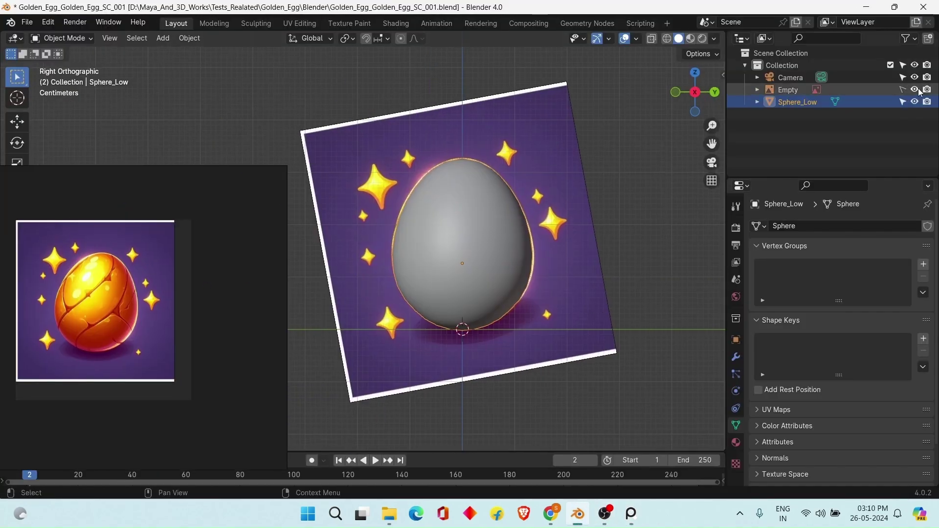
pyautogui.click(915, 90)
# Rotate the picture in the floating reference viewer so its egg stands upright, and enlarge it
pyautogui.scroll(2, 76, 278)
pyautogui.scroll(-3, 78, 281)
pyautogui.click(117, 284)
pyautogui.moveTo(181, 334); pyautogui.dragTo(188, 313)
pyautogui.scroll(4, 145, 277)
pyautogui.scroll(-4, 166, 298)
pyautogui.click(236, 358)
pyautogui.scroll(4, 189, 331)
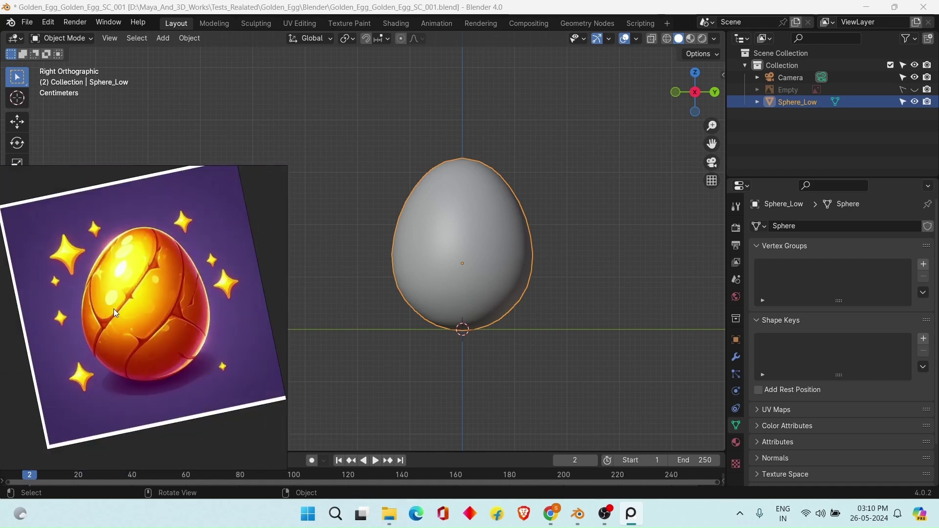
pyautogui.scroll(-2, 139, 323)
pyautogui.moveTo(137, 313); pyautogui.dragTo(150, 298, button='middle')
pyautogui.scroll(2, 553, 255)
pyautogui.click(594, 264)
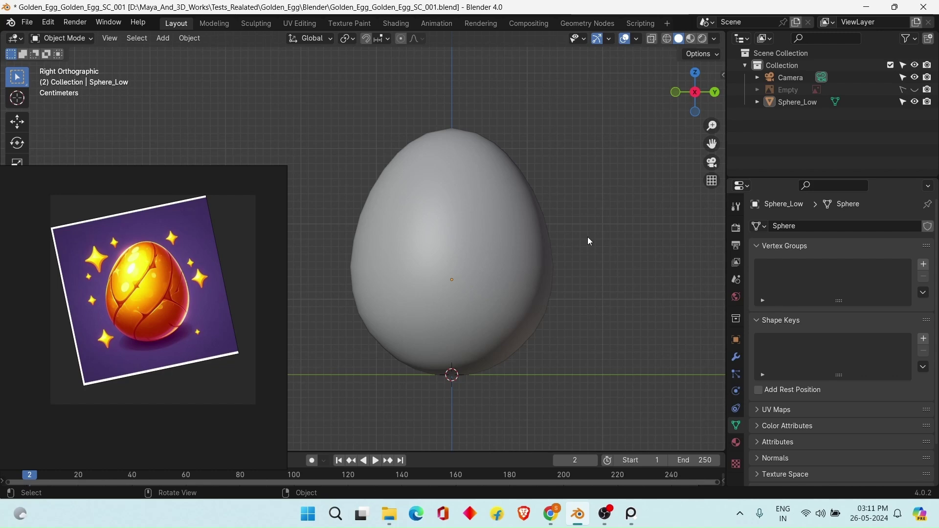
pyautogui.scroll(5, 197, 215)
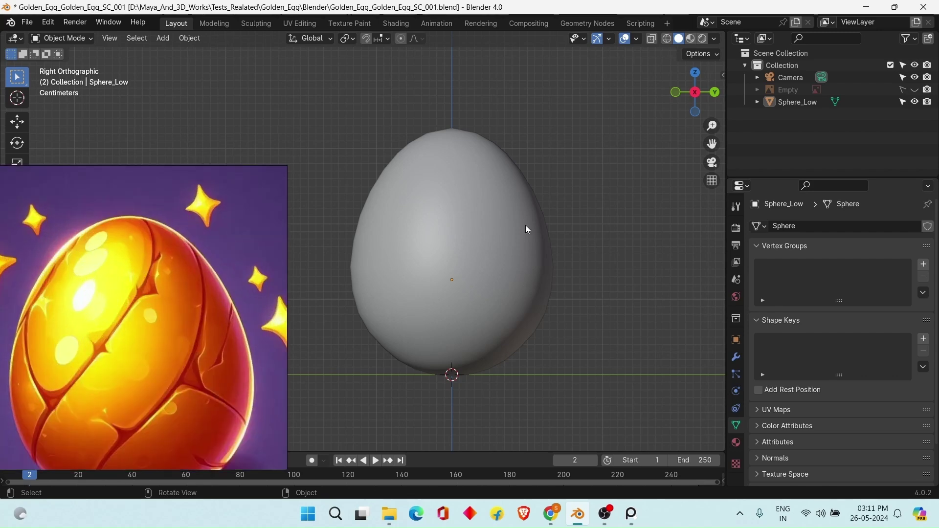
# Duplicate the Sphere_Low egg in place and hide the original
pyautogui.click(526, 225)
pyautogui.hotkey('shift', 'd')
pyautogui.rightClick(586, 168)
pyautogui.click(915, 102)
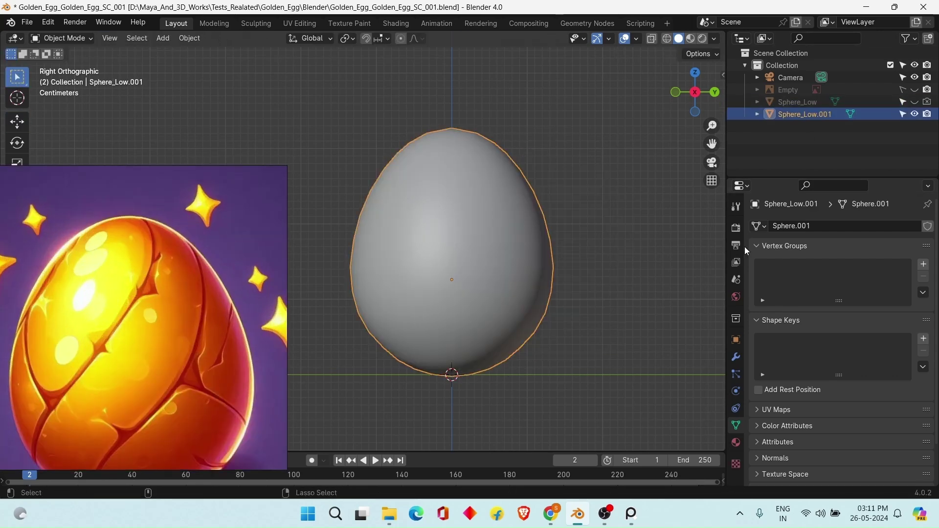
# Add a Subdivision modifier with 2 viewport levels to the duplicated egg and turn on the wireframe overlay
pyautogui.hotkey('ctrl', '2')
pyautogui.click(735, 357)
pyautogui.click(566, 248)
pyautogui.click(714, 39)
pyautogui.click(712, 39)
pyautogui.click(637, 38)
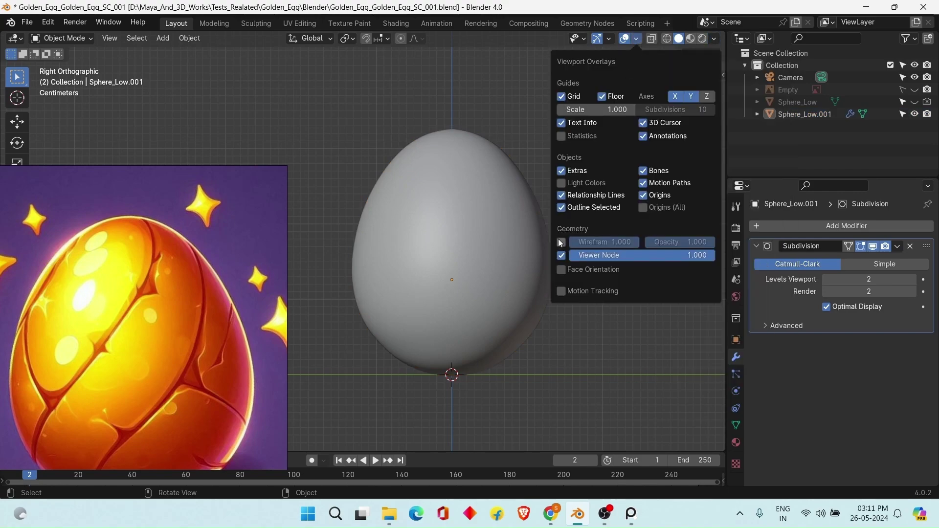
pyautogui.click(561, 242)
pyautogui.rightClick(560, 242)
# Open the Preferences window
pyautogui.click(27, 22)
pyautogui.moveTo(48, 22)
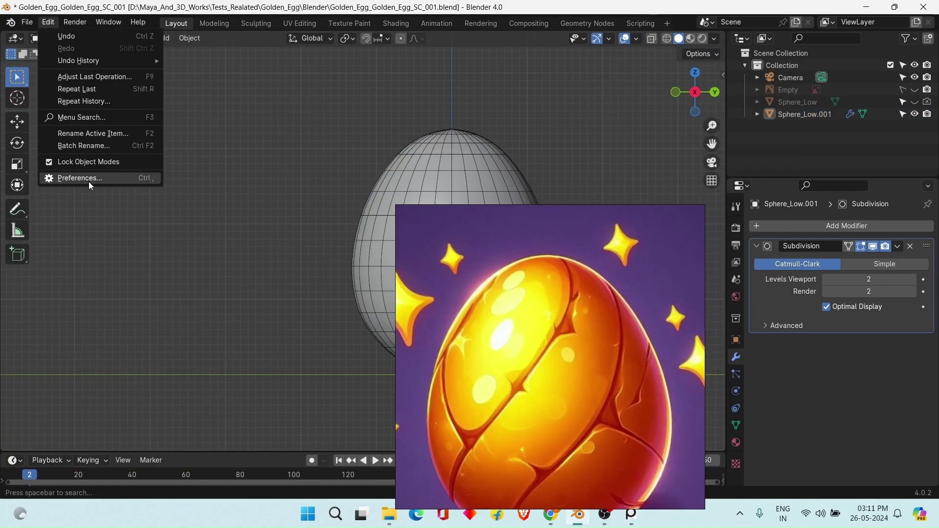
pyautogui.click(79, 178)
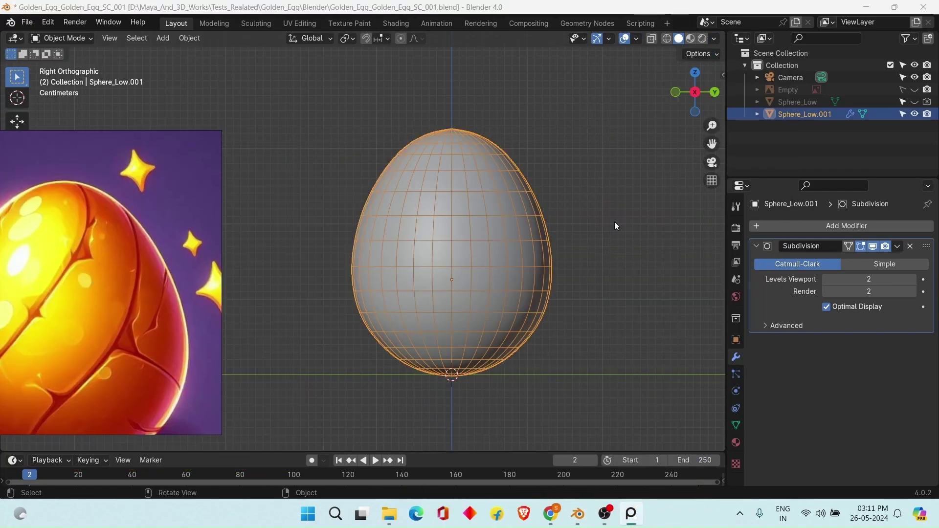
# Apply the egg's Subdivision modifier and switch to the Sculpting workspace
pyautogui.click(898, 246)
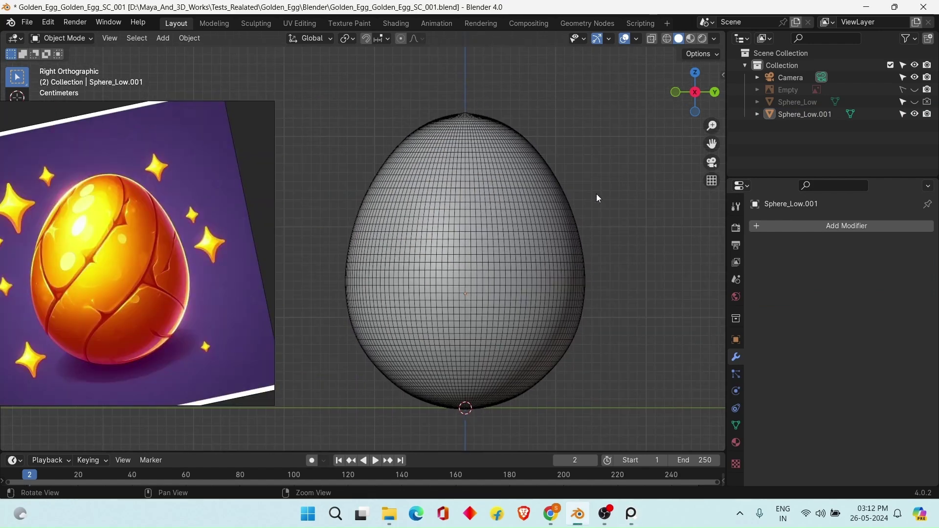
pyautogui.click(256, 23)
pyautogui.scroll(3, 421, 184)
pyautogui.moveTo(421, 184)
pyautogui.mouseDown(button='middle')
pyautogui.moveTo(615, 166)
pyautogui.moveTo(485, 245)
pyautogui.mouseUp(button='middle')
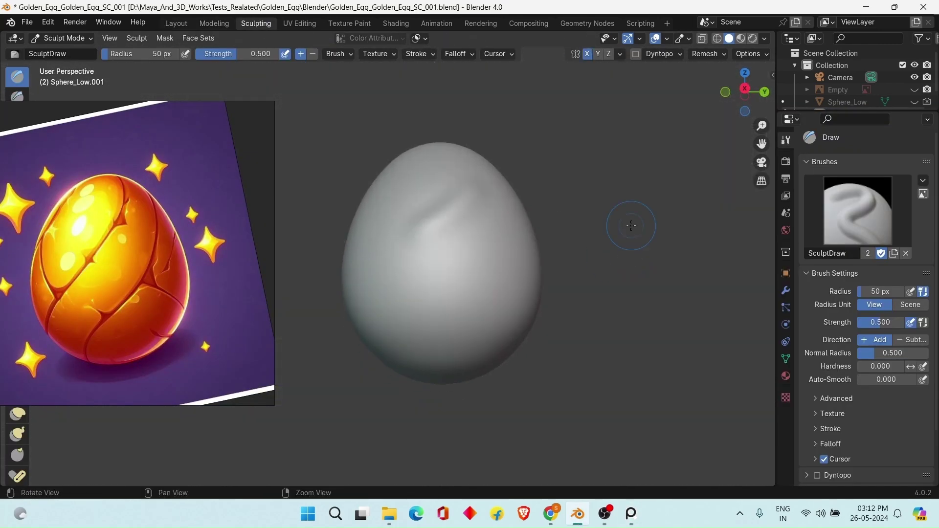
pyautogui.scroll(5, 541, 226)
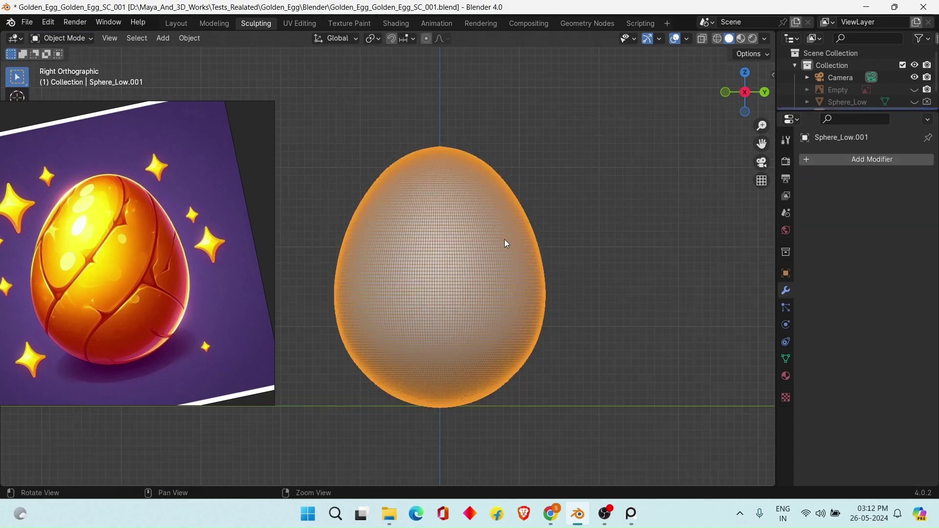
# Save the file and put the dense egg into Sculpt Mode
pyautogui.hotkey('ctrl', 's')
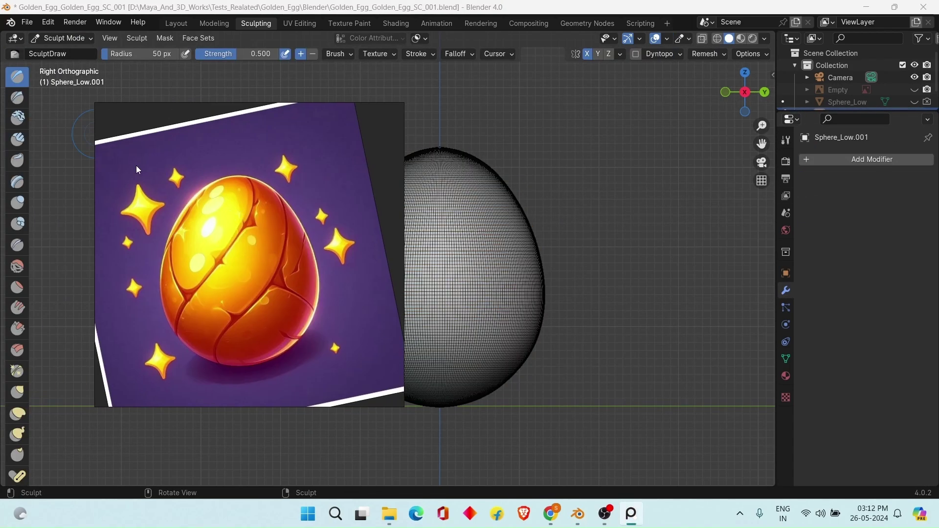
pyautogui.click(61, 38)
pyautogui.click(79, 79)
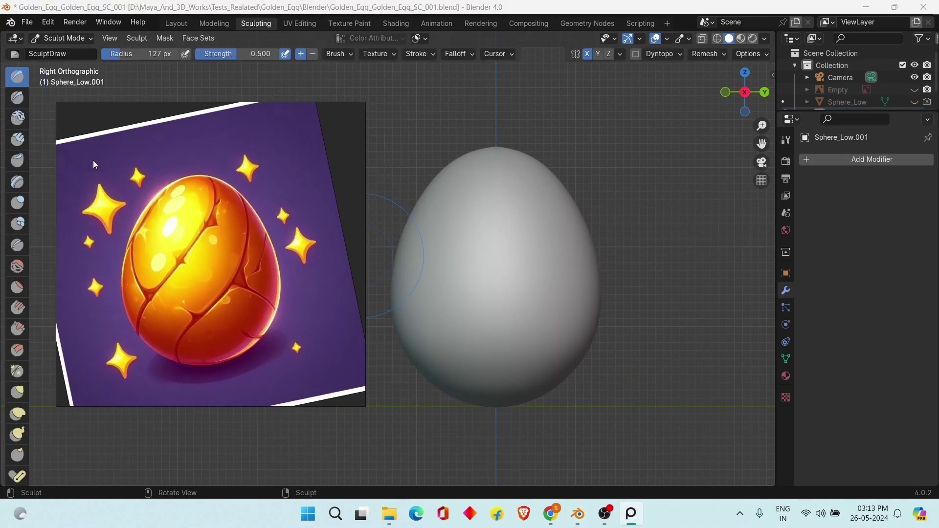
# Widen the tool shelf so the brush names show and set the Draw brush radius to 46 px
pyautogui.moveTo(24, 98); pyautogui.dragTo(92, 98)
pyautogui.moveTo(318, 235); pyautogui.dragTo(234, 224, button='right')
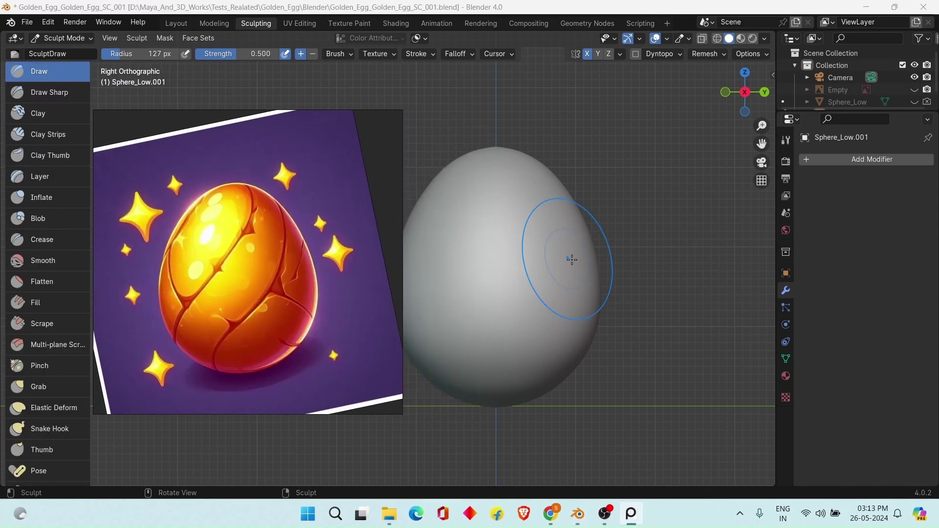
pyautogui.scroll(-1, 571, 259)
pyautogui.keyDown('ctrl'); pyautogui.scroll(-4, 636, 255); pyautogui.keyUp('ctrl')
pyautogui.keyDown('alt'); pyautogui.scroll(-1, 636, 255); pyautogui.keyUp('alt')
pyautogui.scroll(1, 636, 255)
pyautogui.press('f')
pyautogui.click(642, 234)
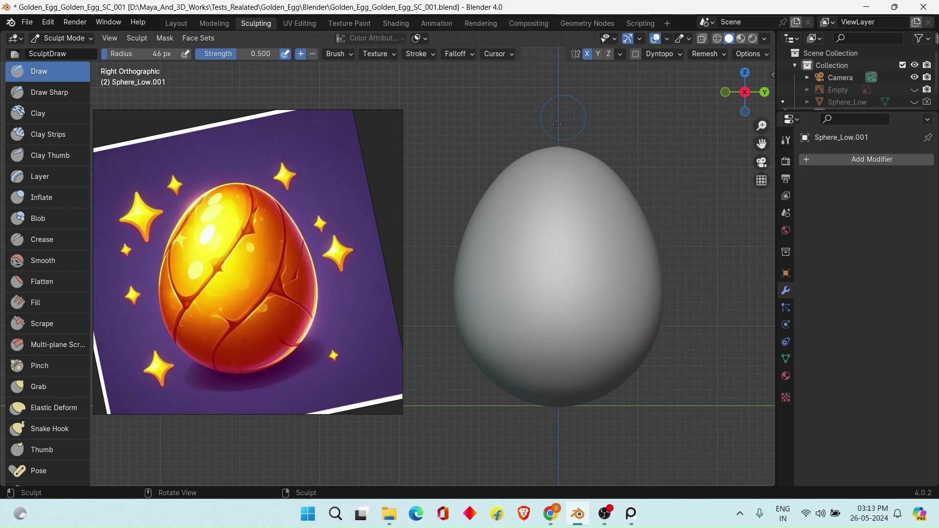
# Set the Draw brush radius to 22 px for working on the egg's upper part
pyautogui.click(605, 514)
pyautogui.click(580, 515)
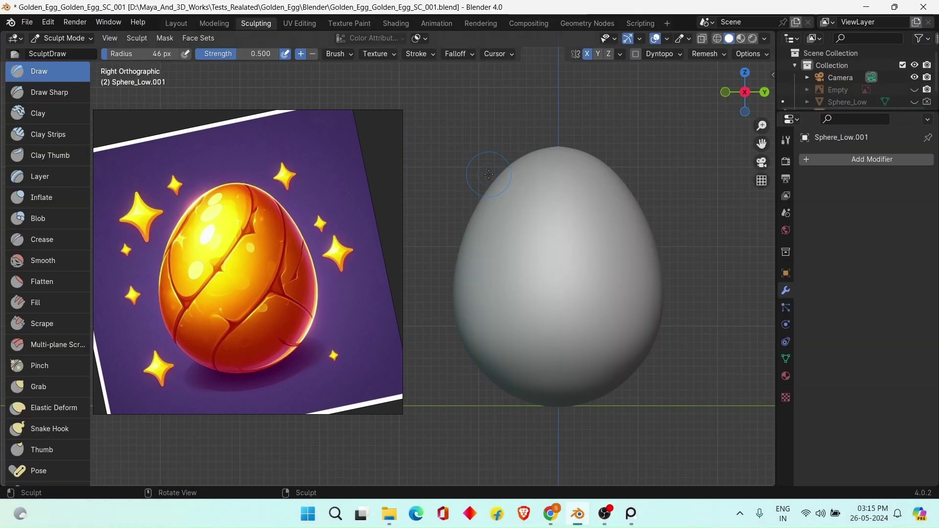
pyautogui.keyDown('ctrl'); pyautogui.moveTo(629, 196); pyautogui.dragTo(651, 152, button='middle'); pyautogui.keyUp('ctrl')
pyautogui.moveTo(679, 104)
pyautogui.mouseDown(button='middle')
pyautogui.moveTo(685, 139)
pyautogui.moveTo(683, 128)
pyautogui.moveTo(631, 141)
pyautogui.moveTo(629, 125)
pyautogui.mouseUp(button='middle')
pyautogui.moveTo(596, 127)
pyautogui.keyDown('shift'); pyautogui.mouseDown(button='middle')
pyautogui.moveTo(652, 127)
pyautogui.moveTo(654, 170)
pyautogui.mouseUp(button='middle'); pyautogui.keyUp('shift')
pyautogui.press('f')
pyautogui.click(616, 165)
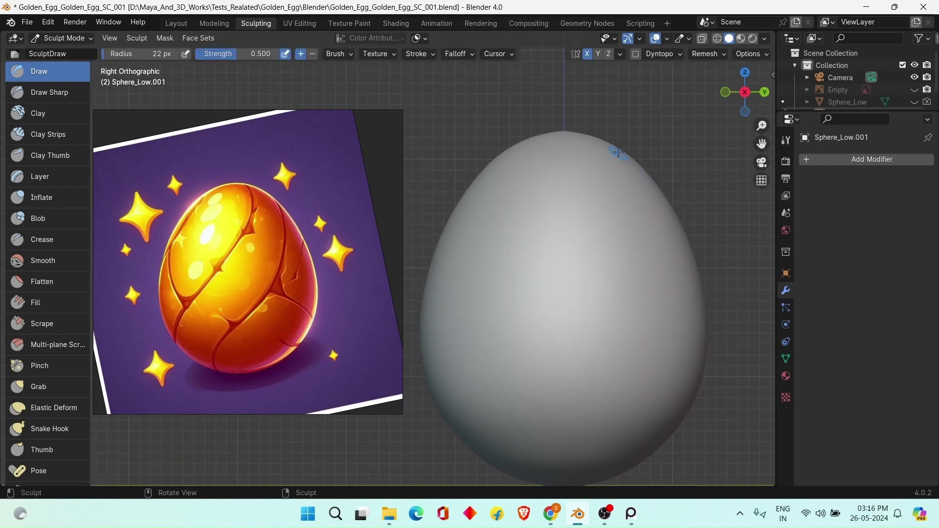
# Show the Empty reference image again and try to turn on X-Ray display
pyautogui.click(915, 89)
pyautogui.hotkey('alt', 'z')
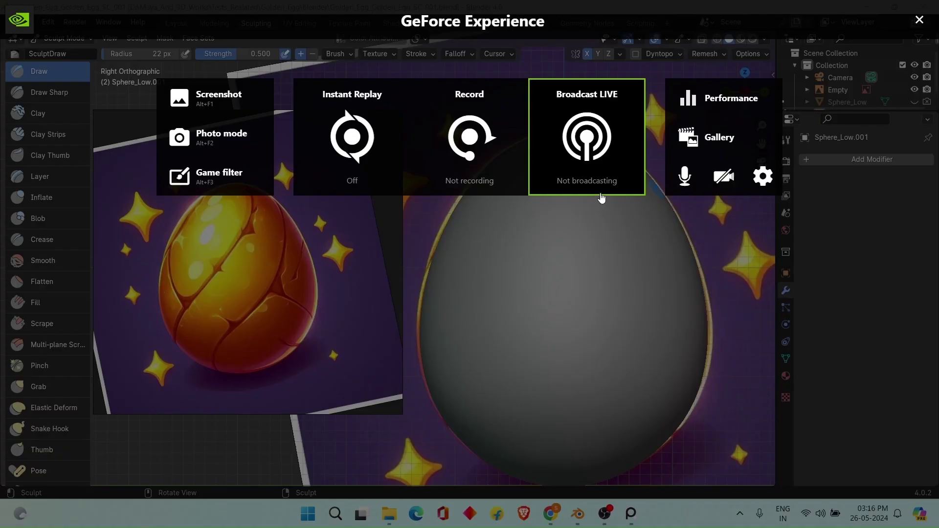
pyautogui.hotkey('alt', 'z')
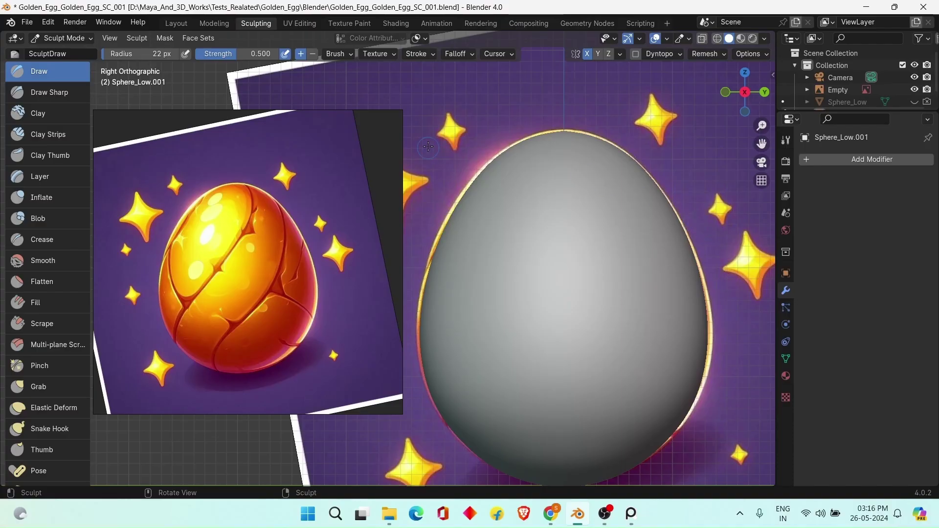
# Switch to Object Mode and try toggling X-Ray and wireframe display to see the reference through the egg
pyautogui.click(67, 42)
pyautogui.click(64, 53)
pyautogui.hotkey('alt', 'z')
pyautogui.hotkey('alt', 'z')
pyautogui.scroll(-4, 608, 259)
pyautogui.keyDown('alt'); pyautogui.moveTo(608, 271); pyautogui.dragTo(593, 312); pyautogui.keyUp('alt')
pyautogui.hotkey('shift', 'z')
pyautogui.hotkey('shift', 'z')
pyautogui.hotkey('alt', 'z')
pyautogui.hotkey('alt', 'z')
pyautogui.scroll(-1, 612, 294)
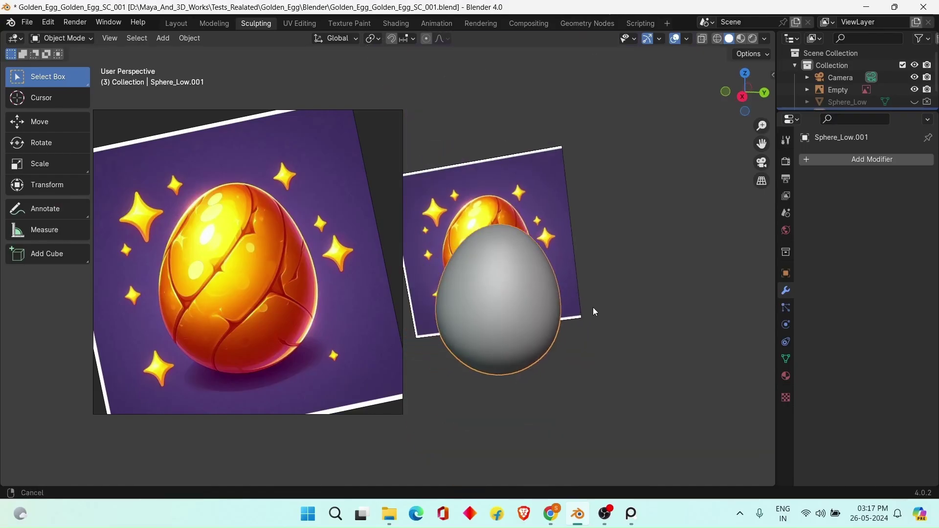
# Adjust the viewport shading options so X-Ray is enabled with an opacity of 0.504
pyautogui.keyDown('shift'); pyautogui.moveTo(593, 307); pyautogui.dragTo(606, 309, button='middle'); pyautogui.keyUp('shift')
pyautogui.click(687, 39)
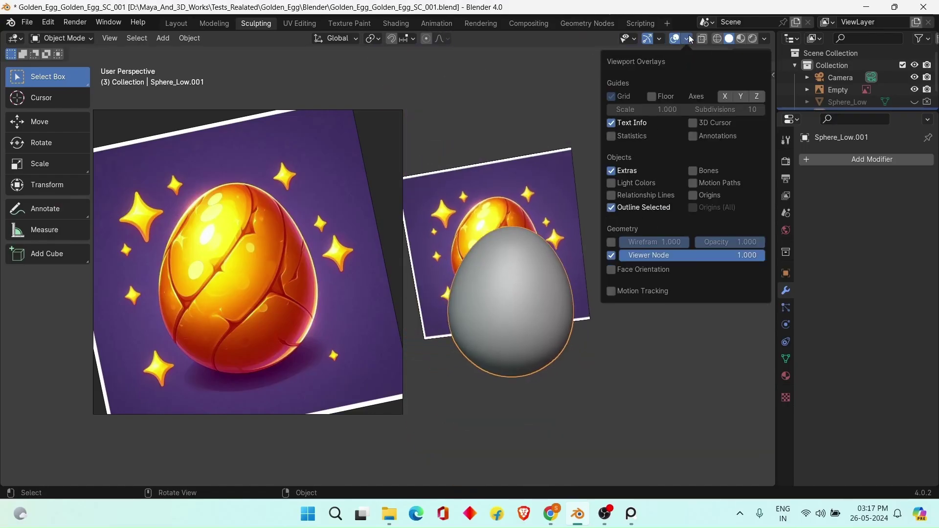
pyautogui.click(765, 38)
pyautogui.moveTo(688, 40)
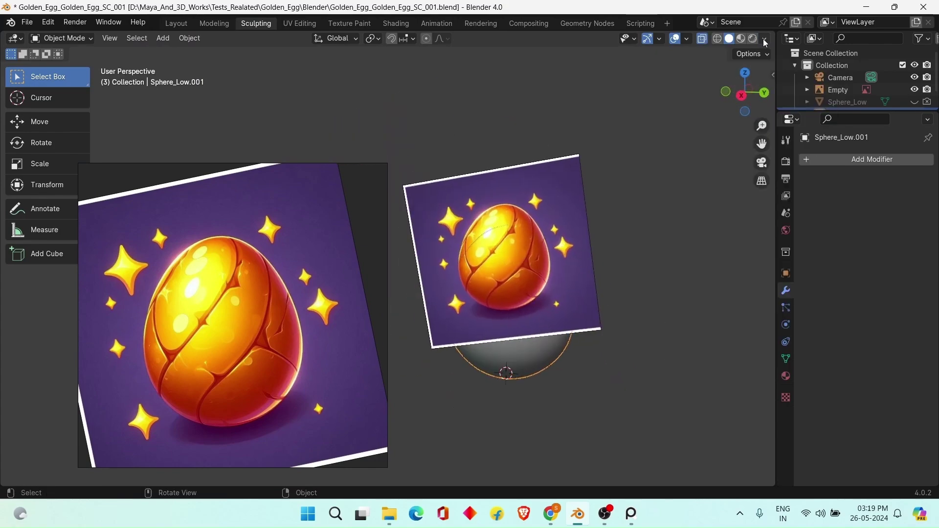
pyautogui.click(765, 39)
pyautogui.moveTo(832, 298); pyautogui.dragTo(770, 298)
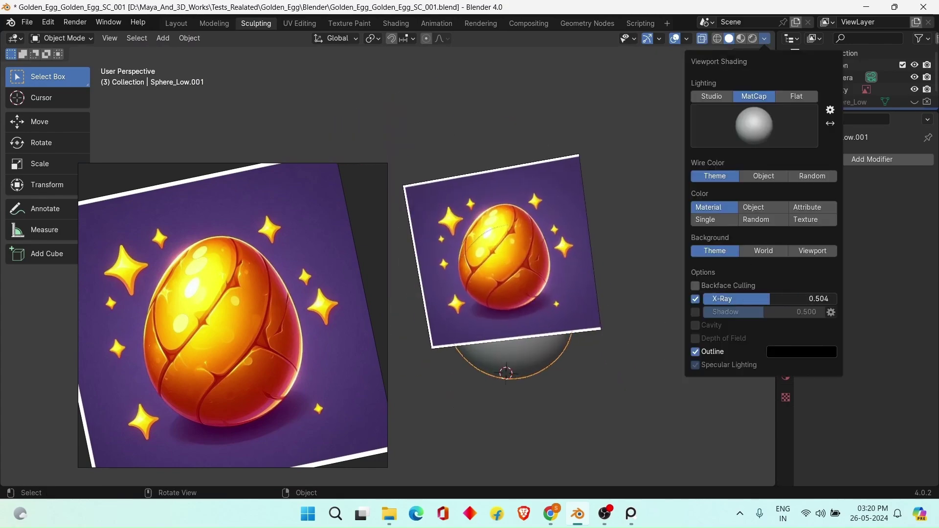
# Display the egg in wireframe shading over the reference in the right view and switch to Sculpt Mode
pyautogui.press('KP_3')
pyautogui.scroll(6, 509, 303)
pyautogui.click(765, 39)
pyautogui.scroll(-2, 642, 302)
pyautogui.click(717, 39)
pyautogui.scroll(2, 508, 265)
pyautogui.click(68, 39)
pyautogui.click(63, 75)
# Return to the right orthographic view and set the Draw brush radius to 10 px
pyautogui.moveTo(557, 235); pyautogui.dragTo(518, 264, button='middle')
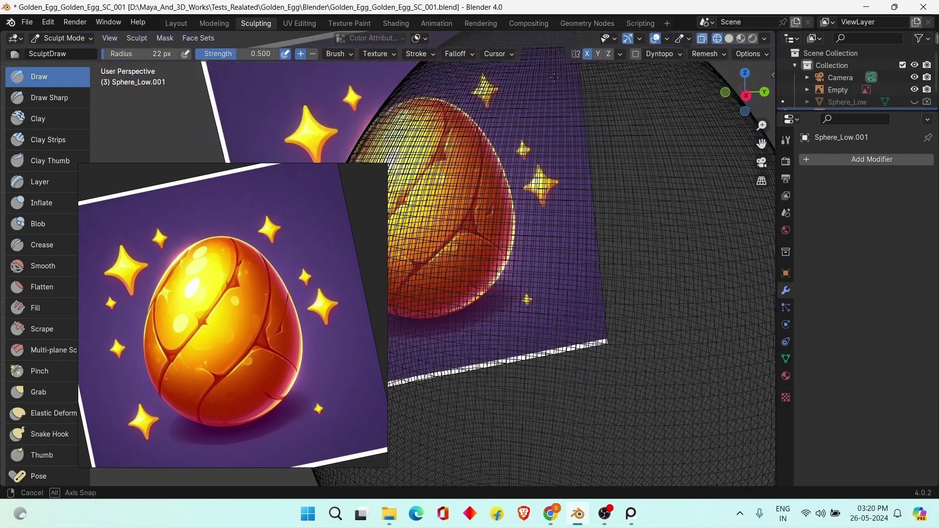
pyautogui.press('KP_3')
pyautogui.scroll(1, 548, 146)
pyautogui.press('f')
pyautogui.click(560, 93)
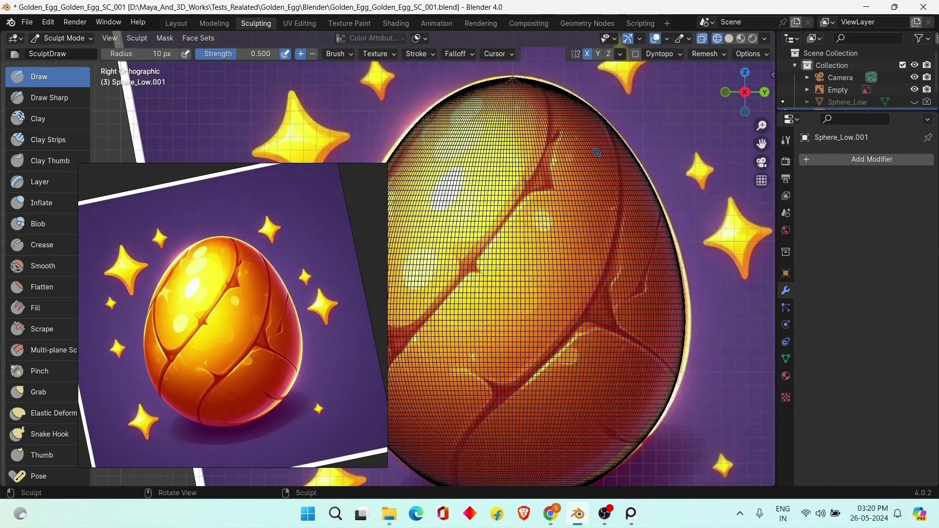
# Switch the viewport back to solid shading and align it to the right orthographic view
pyautogui.hotkey('shift', 'z')
pyautogui.moveTo(568, 94)
pyautogui.mouseDown(button='middle')
pyautogui.moveTo(571, 207)
pyautogui.moveTo(591, 192)
pyautogui.moveTo(522, 129)
pyautogui.moveTo(636, 142)
pyautogui.moveTo(641, 115)
pyautogui.mouseUp(button='middle')
pyautogui.press('KP_3')
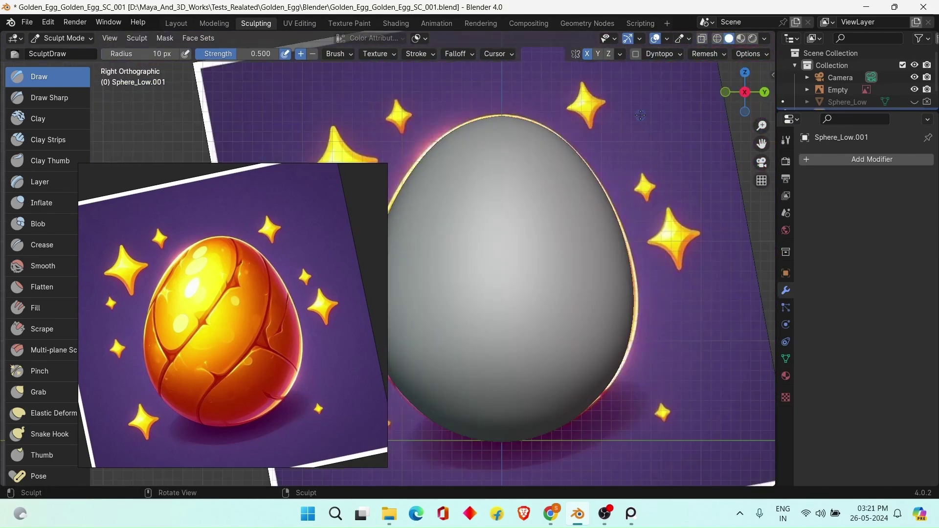
# Sculpt the main diagonal crack across and around the egg using the Draw brush with a 14 px radius
pyautogui.keyDown('shift'); pyautogui.moveTo(506, 197); pyautogui.dragTo(604, 161, button='middle'); pyautogui.keyUp('shift')
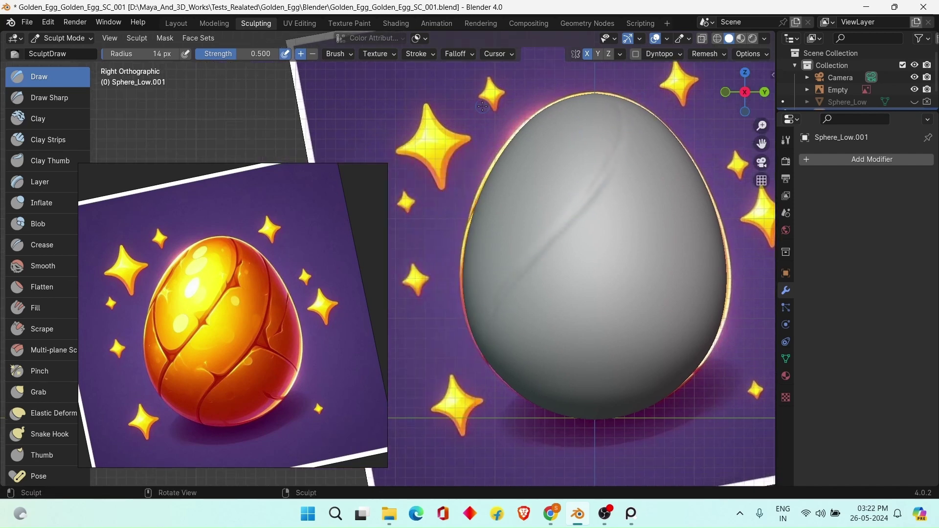
pyautogui.keyDown('shift'); pyautogui.moveTo(568, 175); pyautogui.dragTo(532, 183, button='middle'); pyautogui.keyUp('shift')
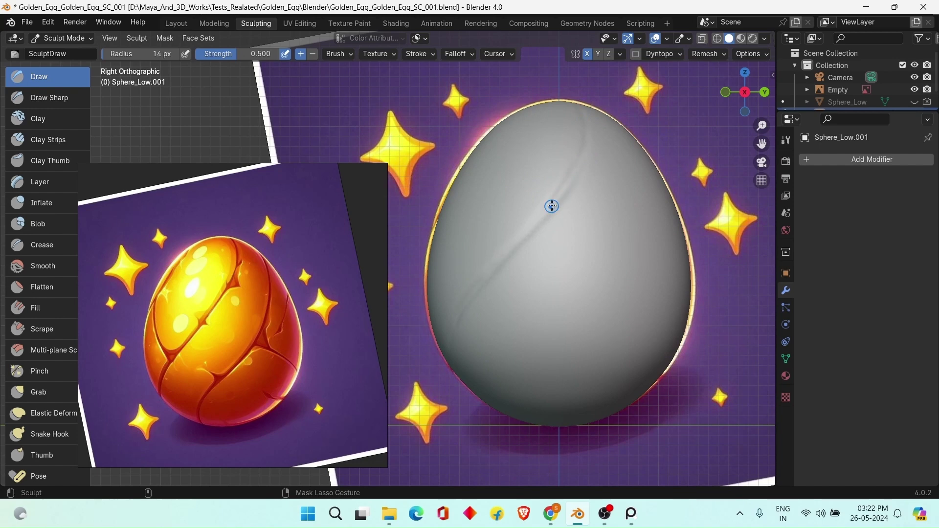
pyautogui.moveTo(537, 228); pyautogui.dragTo(565, 238, button='middle')
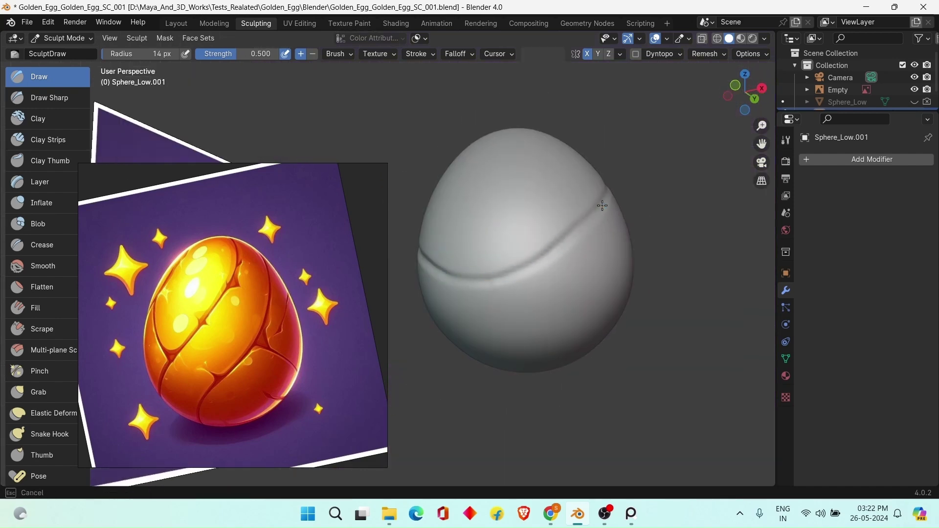
pyautogui.moveTo(602, 206); pyautogui.dragTo(551, 244, button='middle')
pyautogui.keyDown('ctrl'); pyautogui.moveTo(551, 244); pyautogui.dragTo(632, 166, button='middle'); pyautogui.keyUp('ctrl')
pyautogui.keyDown('shift'); pyautogui.moveTo(484, 260); pyautogui.dragTo(501, 277, button='middle'); pyautogui.keyUp('shift')
# Set the Draw brush strength to 0.286, look through other brushes and activate the Smooth brush for the crack
pyautogui.moveTo(216, 56)
pyautogui.mouseDown()
pyautogui.moveTo(201, 52)
pyautogui.moveTo(248, 57)
pyautogui.mouseUp()
pyautogui.click(55, 143)
pyautogui.click(44, 223)
pyautogui.click(46, 242)
pyautogui.click(51, 79)
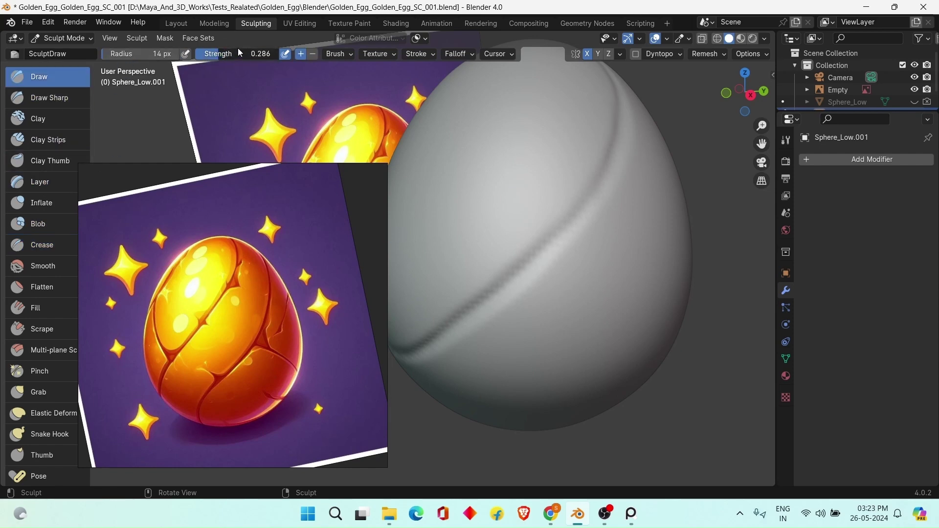
pyautogui.click(53, 268)
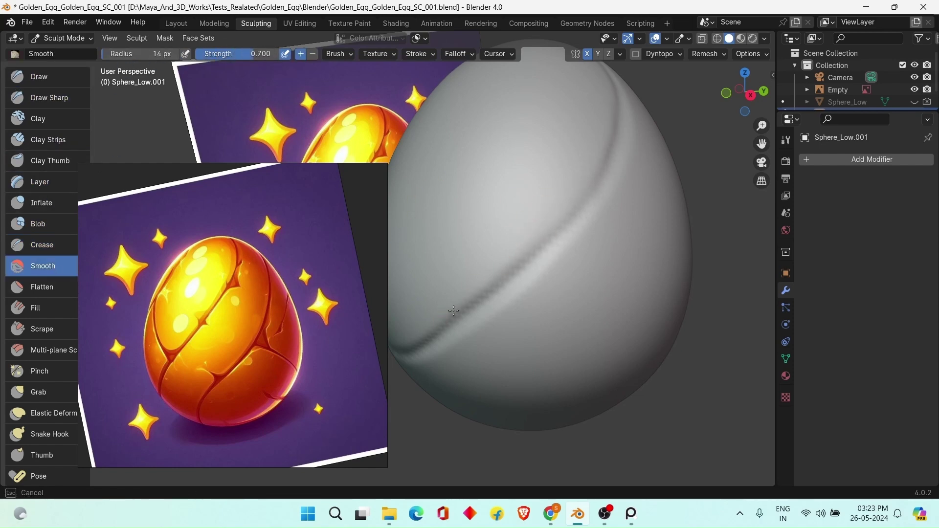
# Sculpt a forked branch off the egg's lower diagonal crack using the Draw brush at 0.240 strength, and save the file
pyautogui.moveTo(455, 320)
pyautogui.keyDown('alt'); pyautogui.mouseDown()
pyautogui.moveTo(650, 226)
pyautogui.moveTo(537, 175)
pyautogui.moveTo(649, 171)
pyautogui.moveTo(520, 141)
pyautogui.moveTo(561, 148)
pyautogui.moveTo(569, 134)
pyautogui.mouseUp(); pyautogui.keyUp('alt')
pyautogui.press('x')
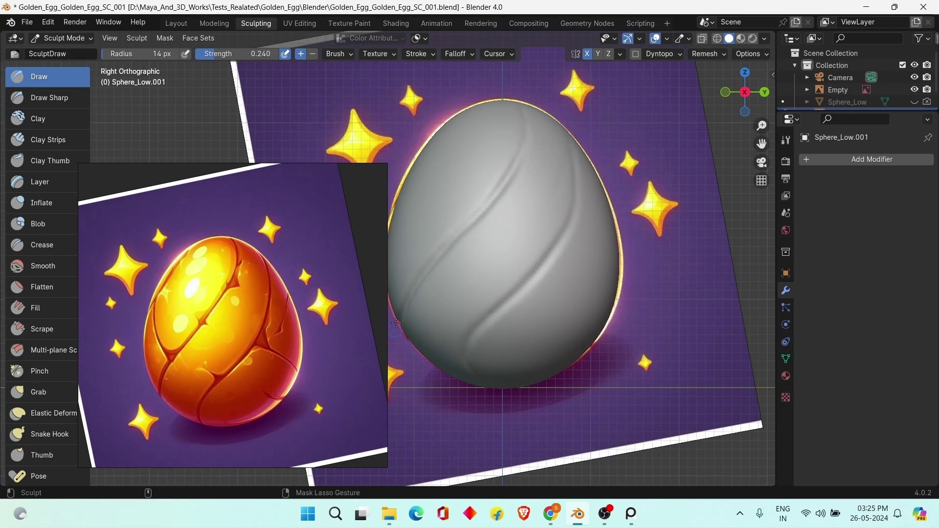
pyautogui.scroll(3, 501, 179)
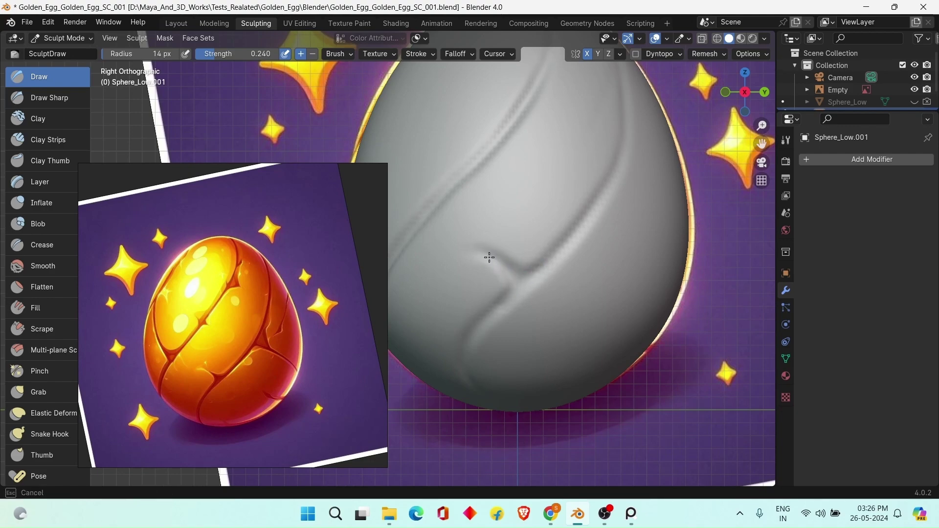
pyautogui.scroll(-4, 550, 263)
pyautogui.hotkey('ctrl', 's')
pyautogui.scroll(5, 513, 193)
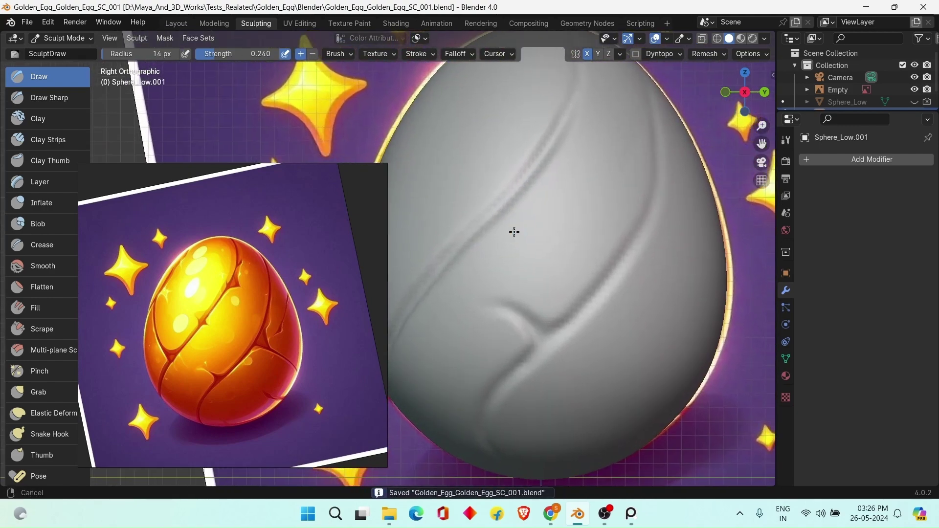
# Sculpt small branch cracks along the lower diagonal crack's rising end and near the top of the upper diagonal crack
pyautogui.keyDown('alt'); pyautogui.moveTo(534, 249); pyautogui.dragTo(474, 256, button='middle'); pyautogui.keyUp('alt')
pyautogui.keyDown('ctrl'); pyautogui.click(507, 181); pyautogui.keyUp('ctrl')
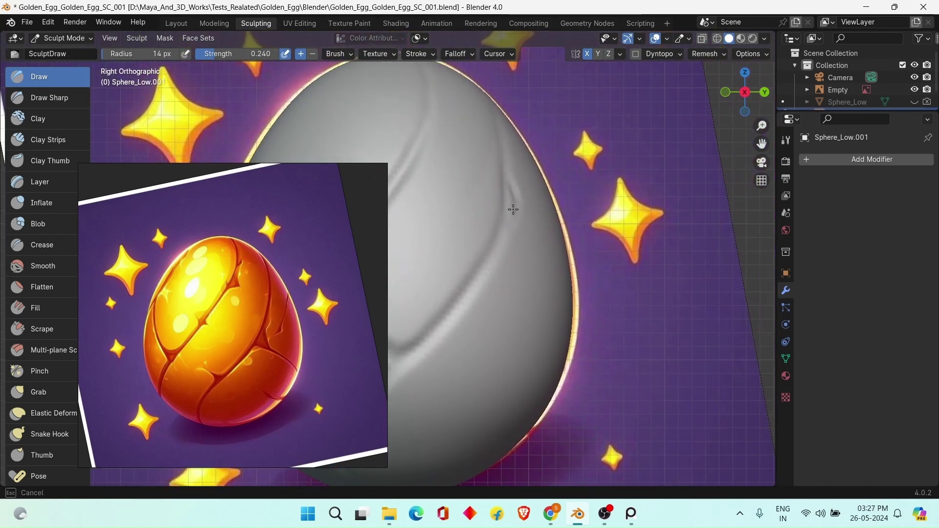
pyautogui.scroll(-2, 509, 213)
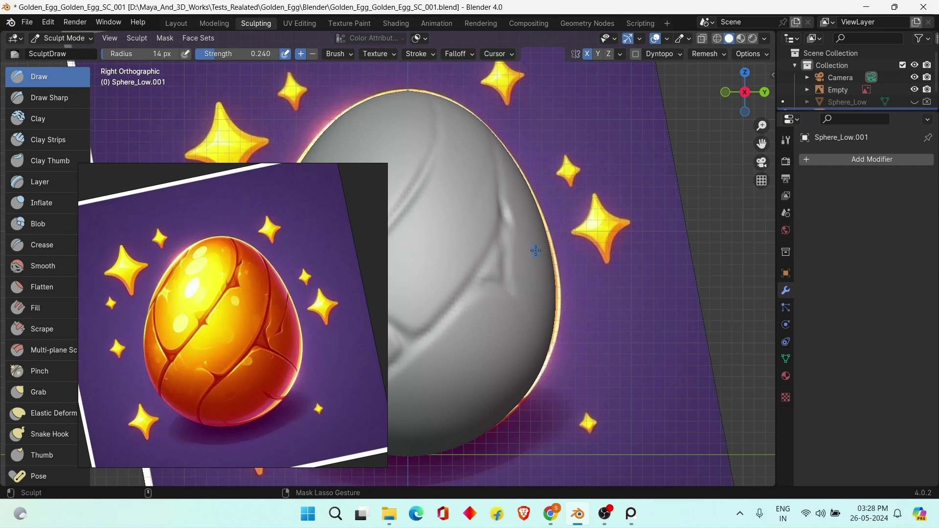
pyautogui.keyDown('shift'); pyautogui.moveTo(460, 202); pyautogui.dragTo(547, 286, button='middle'); pyautogui.keyUp('shift')
pyautogui.moveTo(524, 264)
pyautogui.mouseDown()
pyautogui.moveTo(531, 272)
pyautogui.moveTo(528, 244)
pyautogui.moveTo(518, 255)
pyautogui.mouseUp()
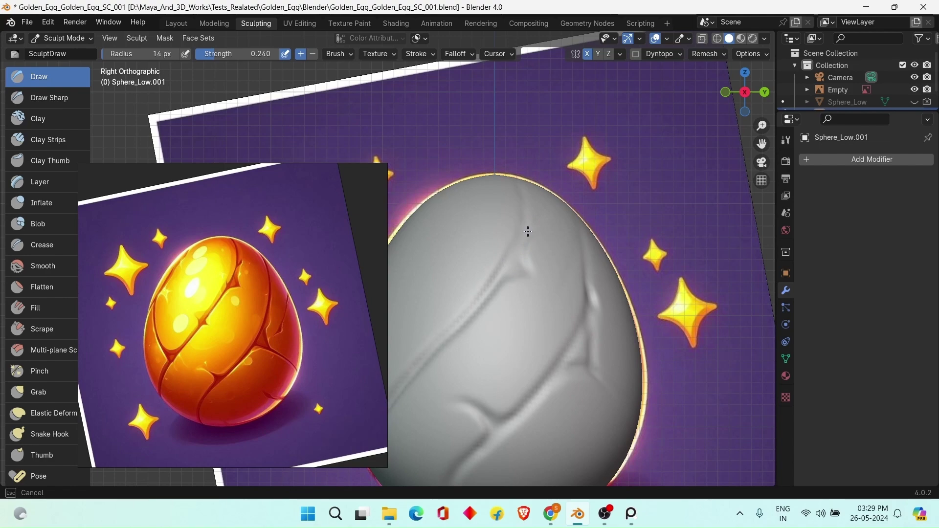
# Sculpt a forked branch midway along the upper diagonal crack with X symmetry off, and save the file
pyautogui.moveTo(480, 233)
pyautogui.mouseDown(button='middle')
pyautogui.moveTo(531, 242)
pyautogui.moveTo(566, 212)
pyautogui.moveTo(539, 191)
pyautogui.moveTo(562, 204)
pyautogui.moveTo(467, 316)
pyautogui.mouseUp(button='middle')
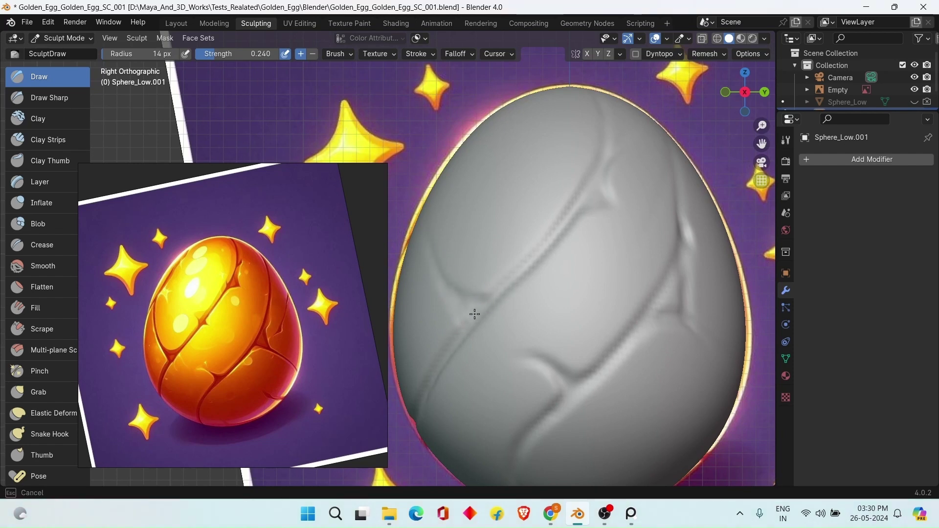
pyautogui.moveTo(462, 305); pyautogui.dragTo(586, 229, button='middle')
pyautogui.hotkey('ctrl', 's')
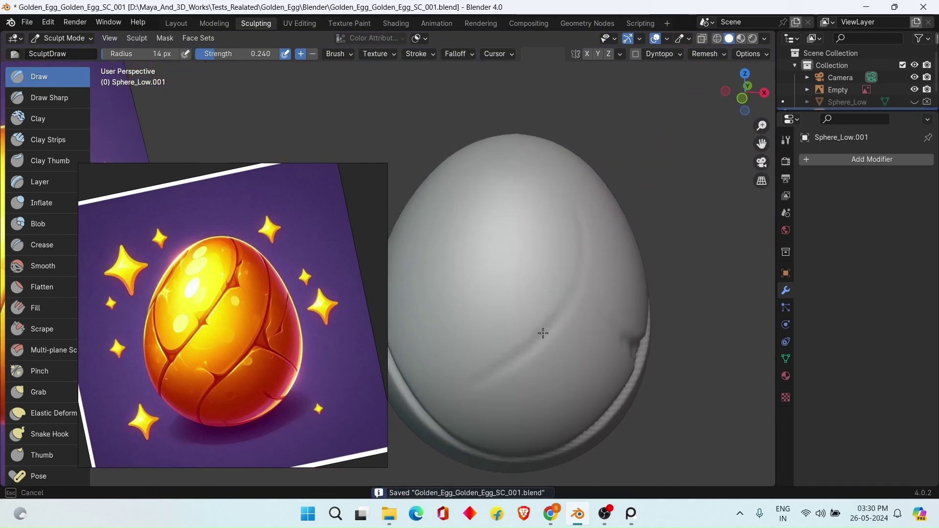
# Sculpt connecting cracks across the egg's plain side with the Draw brush at 14 px radius, and save the file
pyautogui.moveTo(534, 342); pyautogui.dragTo(542, 400, button='middle')
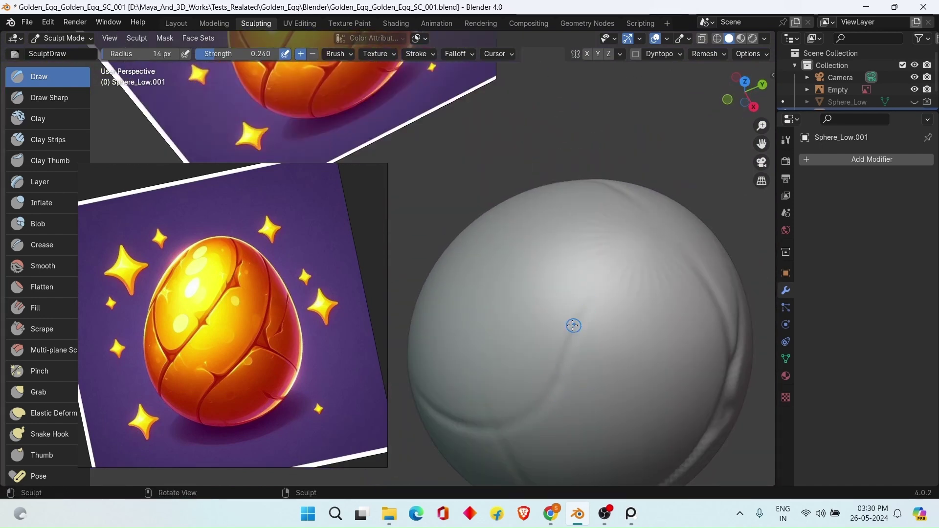
pyautogui.moveTo(573, 325); pyautogui.dragTo(645, 294, button='middle')
pyautogui.scroll(-4, 646, 294)
pyautogui.hotkey('ctrl', 's')
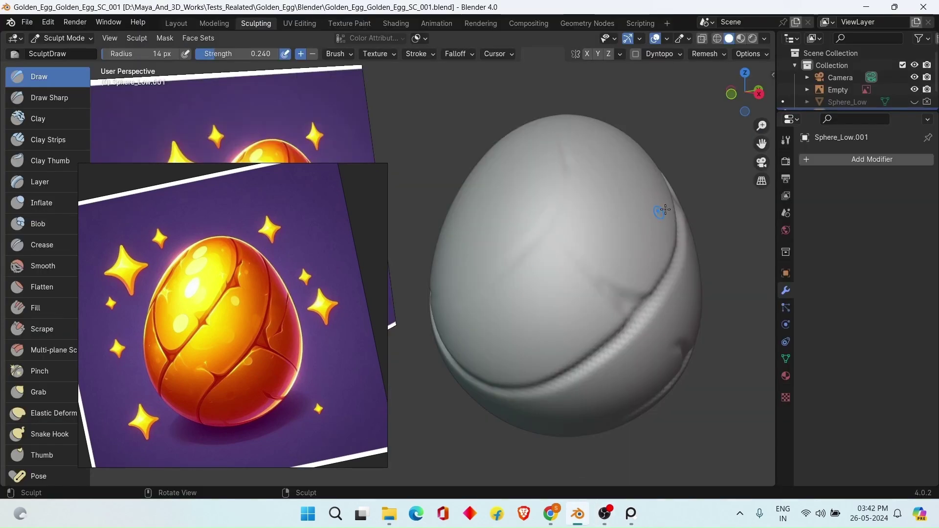
pyautogui.moveTo(665, 210)
pyautogui.mouseDown(button='middle')
pyautogui.moveTo(605, 203)
pyautogui.moveTo(707, 184)
pyautogui.moveTo(661, 196)
pyautogui.mouseUp(button='middle')
pyautogui.hotkey('ctrl', 's')
# Carve a thin vertical crack on the egg's plain side using the subtracting Draw Sharp brush with 9 px radius and 0.338 strength
pyautogui.click(49, 97)
pyautogui.scroll(4, 557, 147)
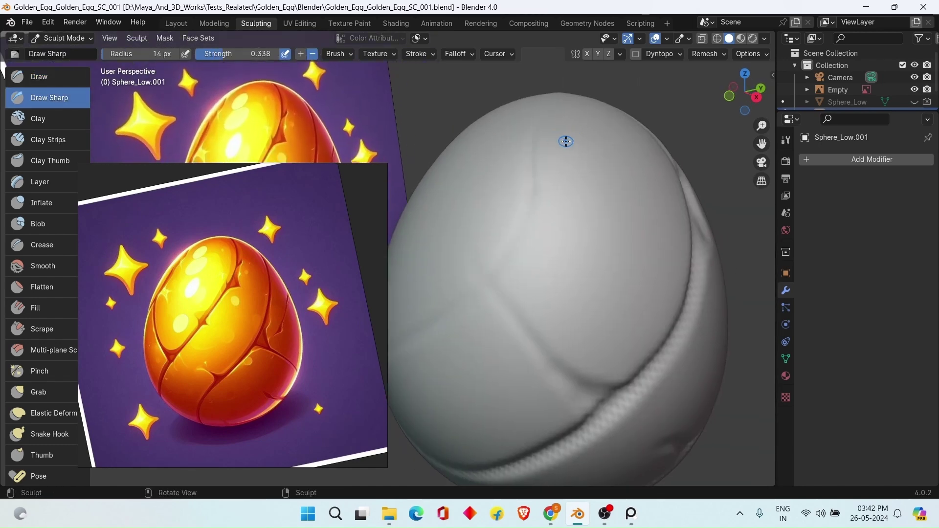
pyautogui.moveTo(541, 143); pyautogui.dragTo(555, 155, button='middle')
pyautogui.moveTo(547, 161); pyautogui.dragTo(549, 225)
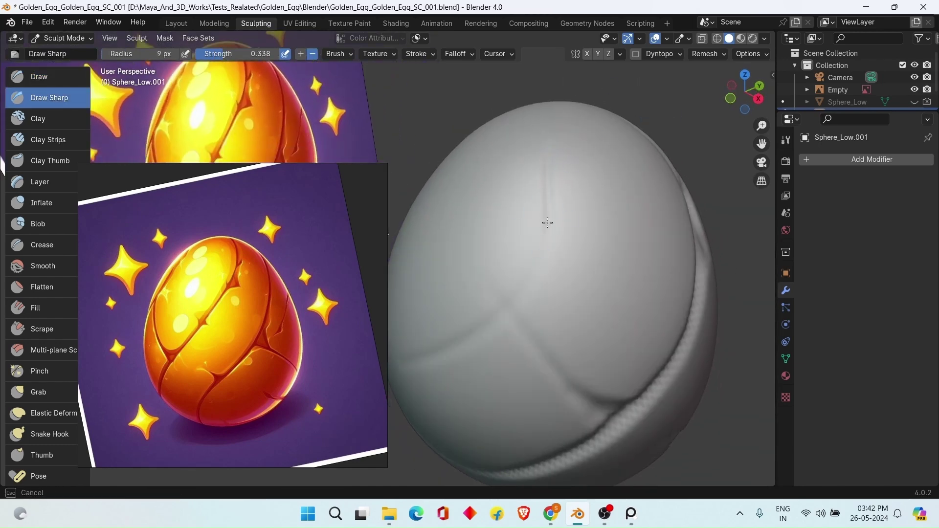
pyautogui.moveTo(490, 323); pyautogui.dragTo(482, 323, button='middle')
pyautogui.moveTo(581, 216); pyautogui.dragTo(415, 197, button='middle')
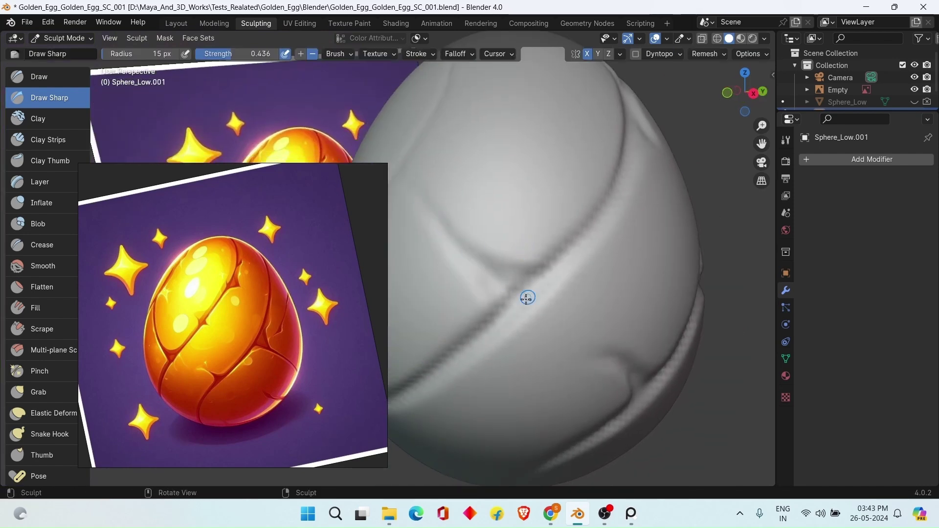
pyautogui.moveTo(526, 297)
pyautogui.mouseDown(button='middle')
pyautogui.moveTo(585, 218)
pyautogui.moveTo(542, 224)
pyautogui.moveTo(571, 161)
pyautogui.moveTo(560, 153)
pyautogui.moveTo(561, 194)
pyautogui.mouseUp(button='middle')
# Build up the edges of the upper diagonal crack's top fork using the Clay Strips brush at 0.490 strength
pyautogui.click(44, 141)
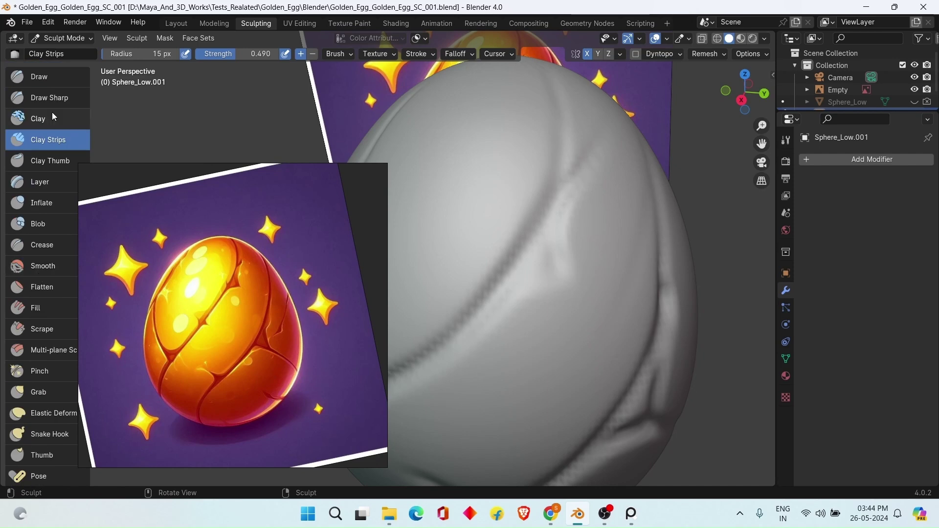
pyautogui.keyDown('shift'); pyautogui.moveTo(540, 222); pyautogui.dragTo(514, 207, button='middle'); pyautogui.keyUp('shift')
pyautogui.scroll(1, 514, 208)
pyautogui.moveTo(526, 232)
pyautogui.mouseDown()
pyautogui.moveTo(530, 249)
pyautogui.moveTo(504, 244)
pyautogui.mouseUp()
pyautogui.keyDown('shift'); pyautogui.moveTo(585, 133); pyautogui.dragTo(616, 176, button='middle'); pyautogui.keyUp('shift')
pyautogui.moveTo(616, 177); pyautogui.dragTo(608, 176, button='middle')
# Set the Clay Strips radius to 11 px, refine the upper diagonal crack and its middle fork, and save the file
pyautogui.press('f')
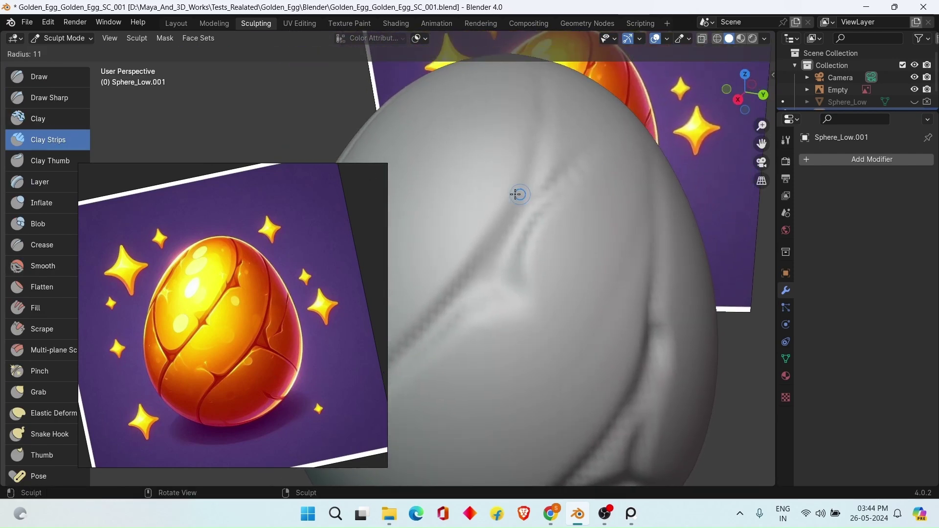
pyautogui.click(515, 195)
pyautogui.moveTo(507, 265)
pyautogui.mouseDown(button='middle')
pyautogui.moveTo(529, 226)
pyautogui.moveTo(562, 239)
pyautogui.mouseUp(button='middle')
pyautogui.scroll(-2, 528, 227)
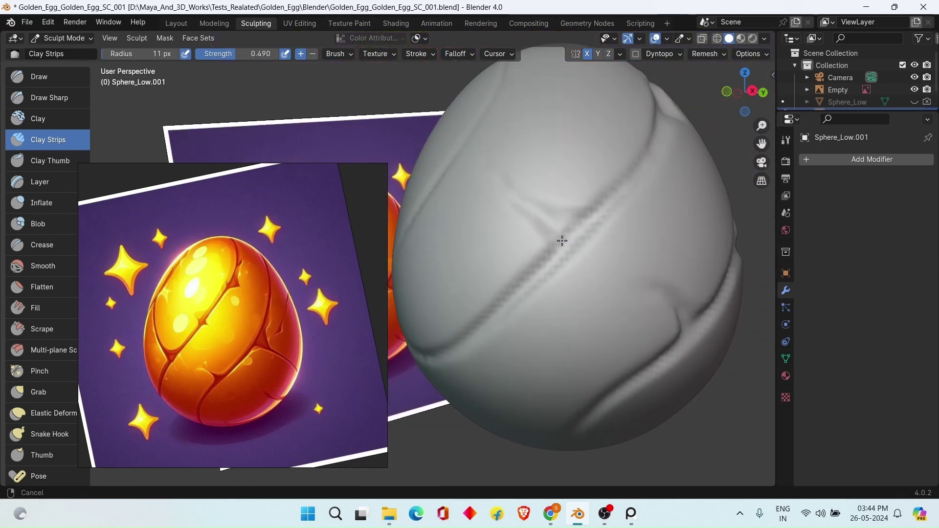
pyautogui.scroll(1, 531, 287)
pyautogui.moveTo(542, 272); pyautogui.dragTo(567, 244)
pyautogui.moveTo(626, 191)
pyautogui.mouseDown(button='middle')
pyautogui.moveTo(608, 193)
pyautogui.moveTo(617, 196)
pyautogui.mouseUp(button='middle')
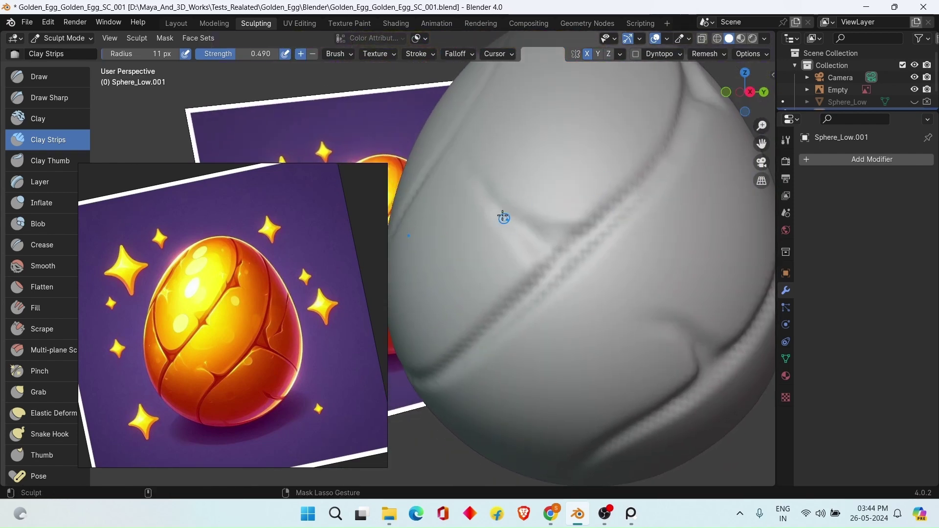
pyautogui.moveTo(507, 219); pyautogui.dragTo(561, 254)
pyautogui.scroll(-7, 635, 201)
pyautogui.keyDown('shift'); pyautogui.moveTo(635, 201); pyautogui.dragTo(700, 208, button='middle'); pyautogui.keyUp('shift')
pyautogui.scroll(3, 699, 208)
pyautogui.keyDown('alt'); pyautogui.moveTo(699, 208); pyautogui.dragTo(691, 250, button='middle'); pyautogui.keyUp('alt')
pyautogui.hotkey('ctrl', 's')
# Switch to Object Mode, add a Multiresolution modifier to the egg and subdivide it once
pyautogui.click(62, 38)
pyautogui.click(47, 49)
pyautogui.click(832, 160)
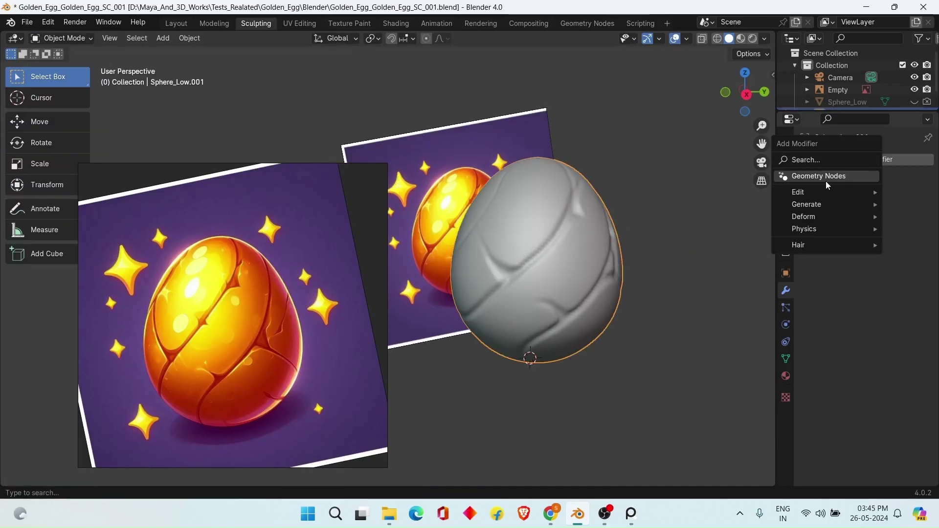
pyautogui.moveTo(835, 204)
pyautogui.click(736, 301)
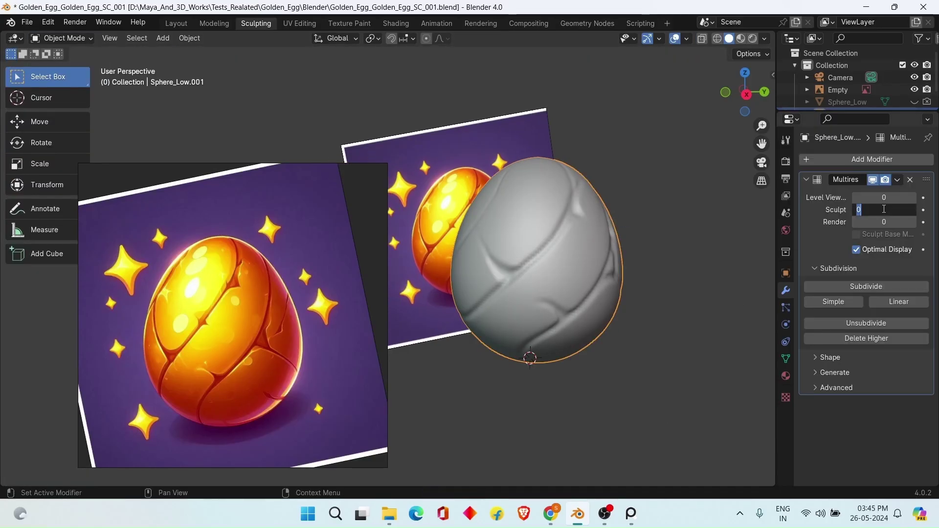
pyautogui.scroll(3, 606, 274)
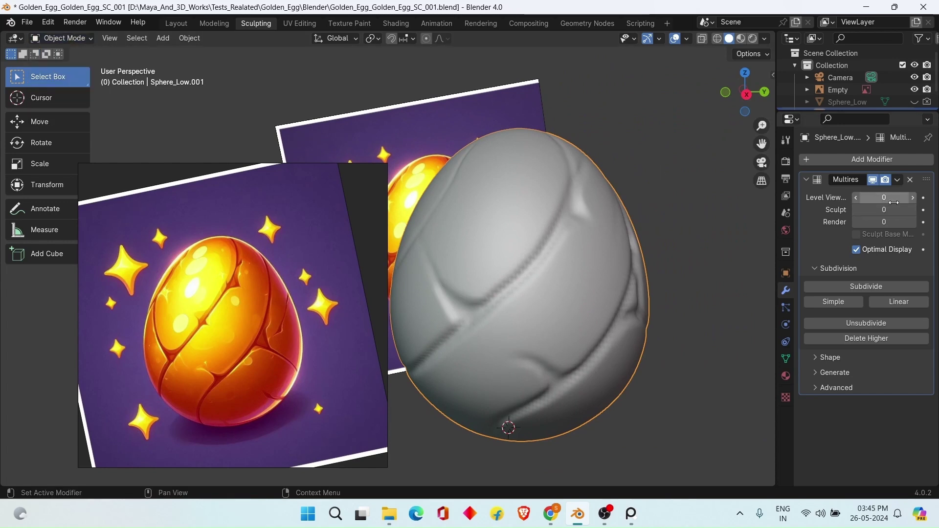
pyautogui.click(880, 287)
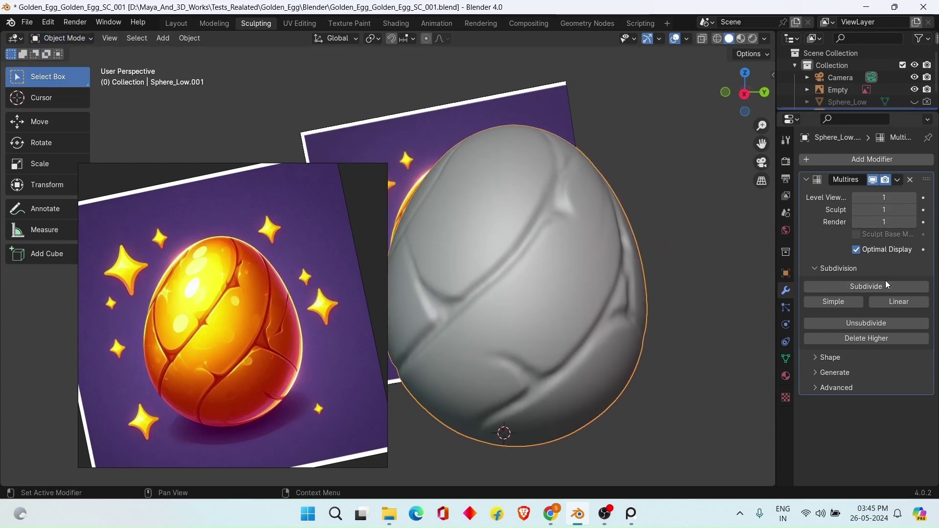
# Return to Sculpt Mode, save the file and align the viewport to the right orthographic view
pyautogui.hotkey('ctrl', 'Tab')
pyautogui.hotkey('ctrl', 's')
pyautogui.press('KP_3')
pyautogui.scroll(4, 564, 226)
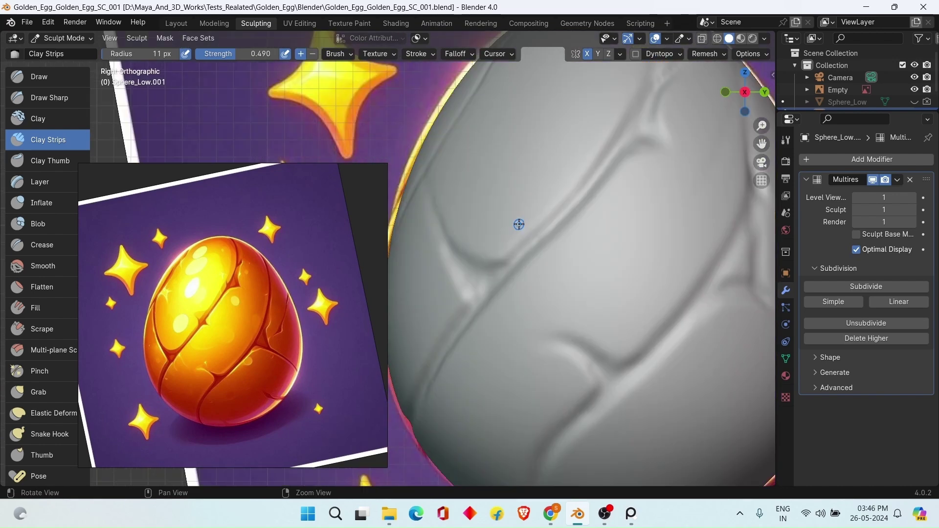
# Refine the middle fork of the upper diagonal crack using Clay Strips with 21 px radius and 0.247 strength
pyautogui.moveTo(518, 225); pyautogui.dragTo(520, 206, button='middle')
pyautogui.press('f')
pyautogui.click(490, 236)
pyautogui.moveTo(485, 235); pyautogui.dragTo(525, 219, button='middle')
pyautogui.moveTo(522, 246); pyautogui.dragTo(517, 239)
pyautogui.moveTo(218, 55); pyautogui.dragTo(199, 56)
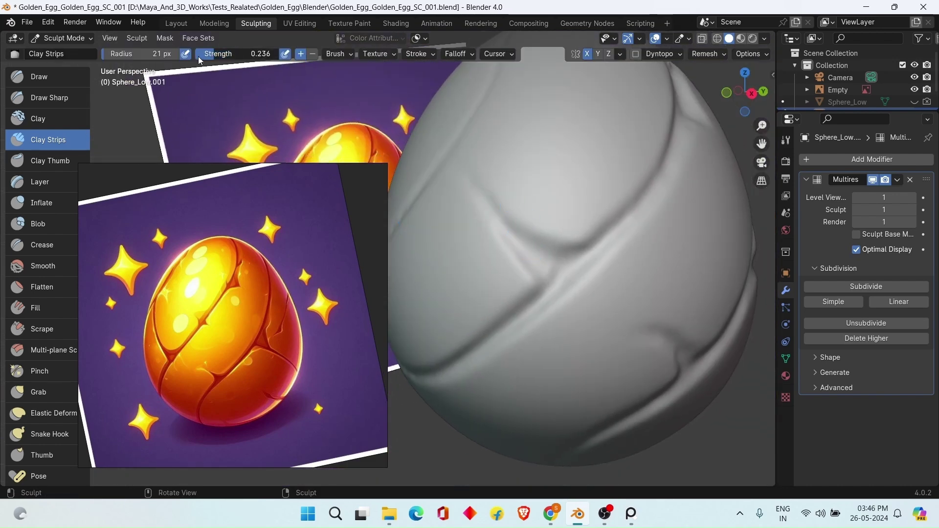
pyautogui.moveTo(540, 260); pyautogui.dragTo(539, 275, button='middle')
pyautogui.moveTo(539, 275); pyautogui.dragTo(564, 299)
pyautogui.moveTo(564, 299)
pyautogui.mouseDown(button='middle')
pyautogui.moveTo(607, 210)
pyautogui.moveTo(568, 277)
pyautogui.moveTo(595, 211)
pyautogui.moveTo(523, 236)
pyautogui.moveTo(550, 231)
pyautogui.moveTo(550, 214)
pyautogui.moveTo(562, 230)
pyautogui.mouseUp(button='middle')
# Switch to Object Mode and apply the egg's Multiresolution modifier
pyautogui.click(897, 180)
pyautogui.click(61, 38)
pyautogui.click(59, 52)
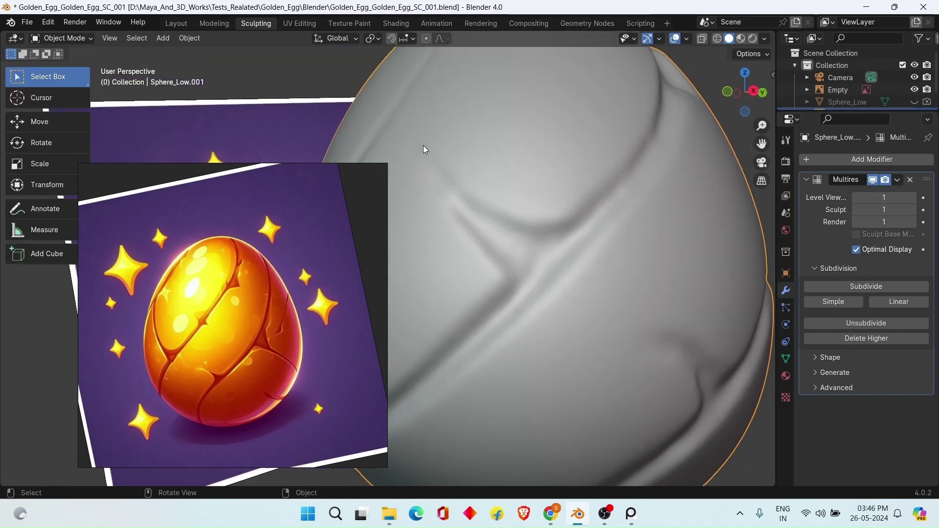
pyautogui.click(62, 38)
pyautogui.click(897, 180)
pyautogui.click(871, 193)
# Add a level 1 Subdivision Surface modifier to the egg, apply it and return to Sculpt Mode
pyautogui.press('Tab')
pyautogui.press('Tab')
pyautogui.hotkey('ctrl', '1')
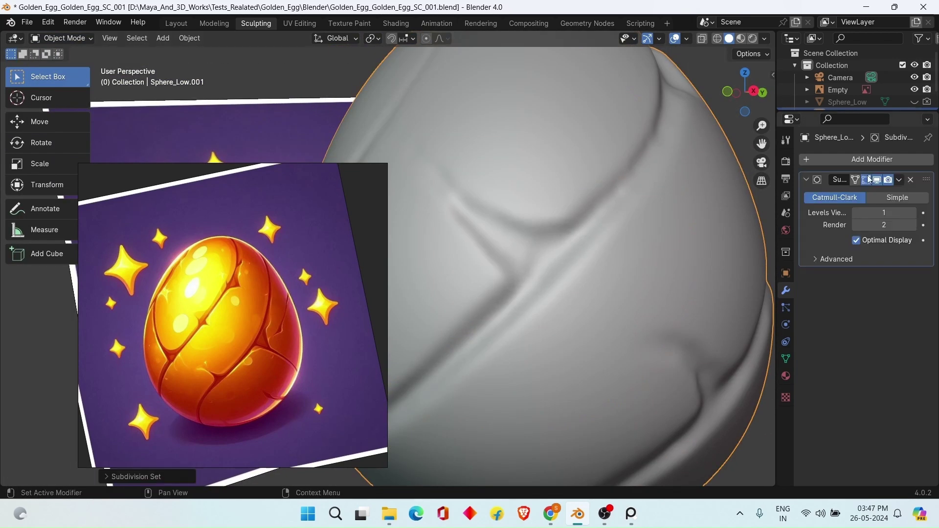
pyautogui.click(898, 180)
pyautogui.click(871, 193)
pyautogui.moveTo(686, 219); pyautogui.dragTo(666, 220, button='middle')
pyautogui.click(68, 39)
pyautogui.click(62, 76)
pyautogui.moveTo(614, 159); pyautogui.dragTo(641, 169, button='middle')
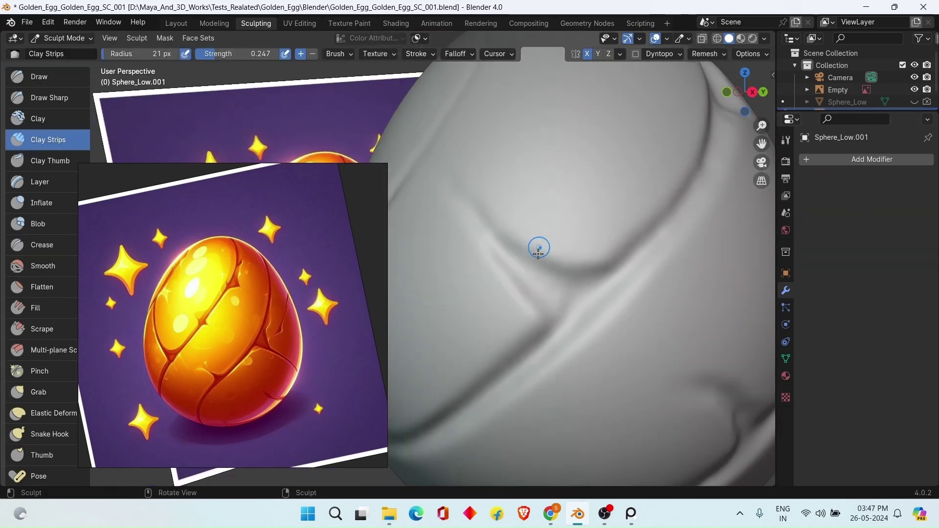
# Fill and reshape the middle fork of the upper diagonal crack using Clay Strips, increasing the radius to 37 px
pyautogui.moveTo(554, 306); pyautogui.dragTo(521, 266)
pyautogui.moveTo(530, 274)
pyautogui.mouseDown(button='middle')
pyautogui.moveTo(559, 253)
pyautogui.moveTo(527, 250)
pyautogui.mouseUp(button='middle')
pyautogui.press('f')
pyautogui.click(535, 249)
pyautogui.moveTo(543, 263); pyautogui.dragTo(539, 254)
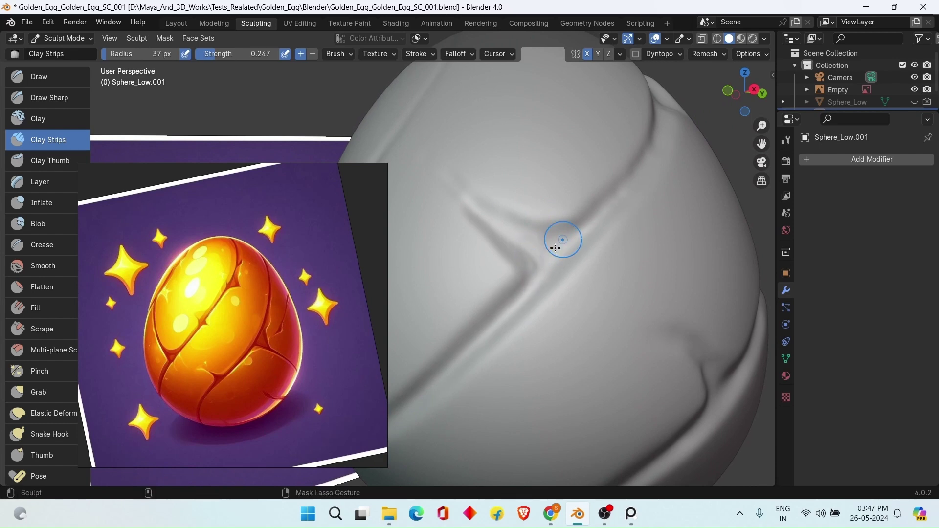
pyautogui.moveTo(559, 237); pyautogui.dragTo(472, 262, button='middle')
pyautogui.moveTo(574, 240)
pyautogui.mouseDown(button='middle')
pyautogui.moveTo(515, 315)
pyautogui.moveTo(518, 267)
pyautogui.mouseUp(button='middle')
# Carve the top fork of the upper diagonal crack with inverted Clay Strips strokes, setting the radius to 32 px
pyautogui.moveTo(501, 310)
pyautogui.mouseDown(button='middle')
pyautogui.moveTo(631, 195)
pyautogui.moveTo(656, 193)
pyautogui.moveTo(500, 252)
pyautogui.moveTo(499, 310)
pyautogui.moveTo(549, 241)
pyautogui.moveTo(492, 242)
pyautogui.moveTo(532, 215)
pyautogui.mouseUp(button='middle')
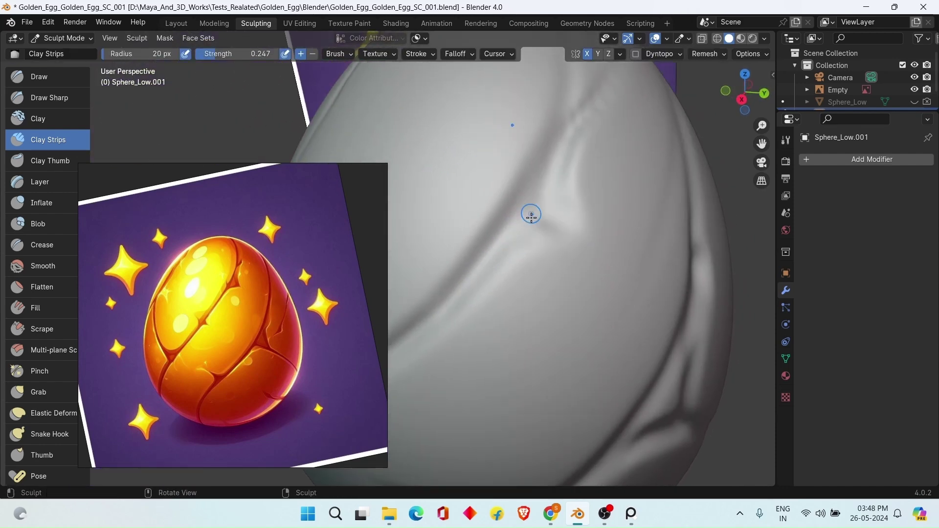
pyautogui.moveTo(542, 183); pyautogui.dragTo(539, 197, button='middle')
pyautogui.keyDown('ctrl'); pyautogui.moveTo(564, 172); pyautogui.dragTo(578, 163); pyautogui.keyUp('ctrl')
pyautogui.press('f')
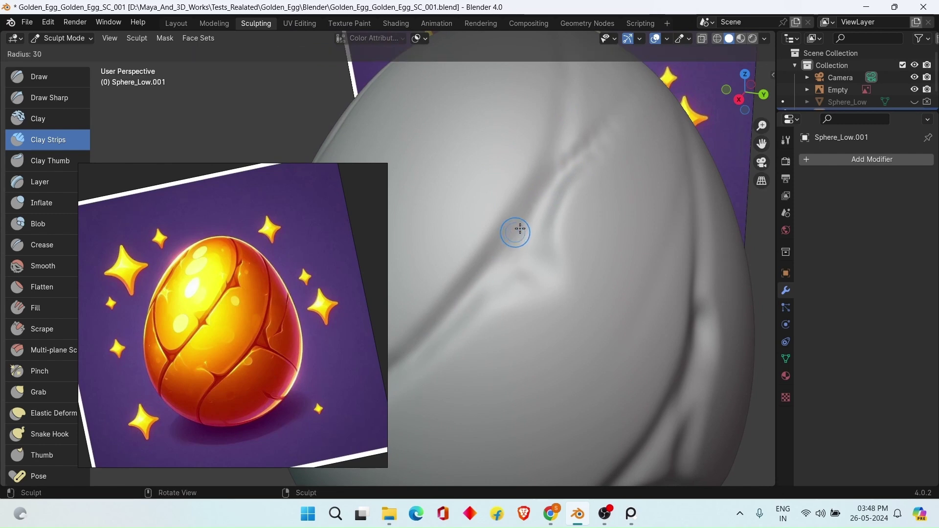
pyautogui.click(536, 235)
pyautogui.keyDown('ctrl'); pyautogui.moveTo(530, 240); pyautogui.dragTo(540, 206); pyautogui.keyUp('ctrl')
pyautogui.keyDown('ctrl'); pyautogui.moveTo(514, 257); pyautogui.dragTo(515, 256); pyautogui.keyUp('ctrl')
pyautogui.press('f')
pyautogui.click(537, 240)
pyautogui.keyDown('ctrl'); pyautogui.moveTo(544, 234); pyautogui.dragTo(542, 253); pyautogui.keyUp('ctrl')
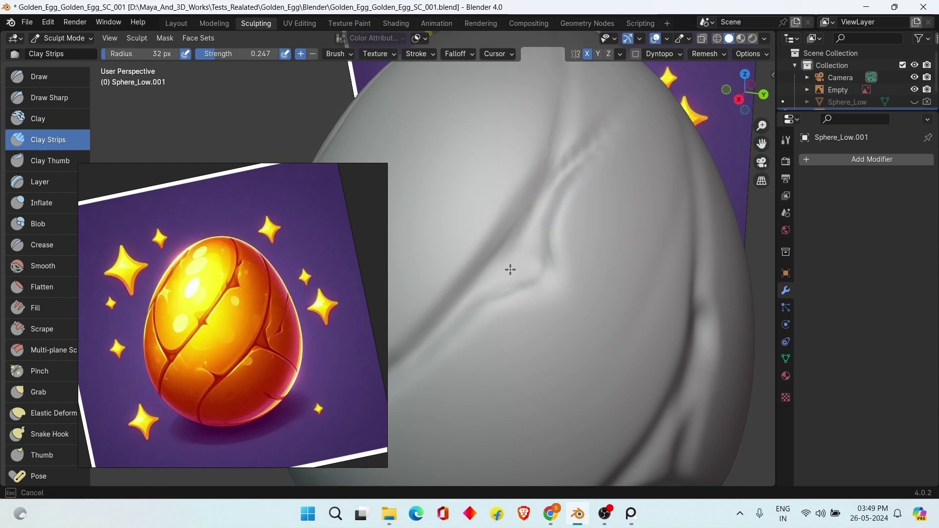
# Shape the small looped branch and the adjoining edges of the forked side crack using Clay Strips at 32 px radius
pyautogui.moveTo(511, 270); pyautogui.dragTo(519, 192, button='middle')
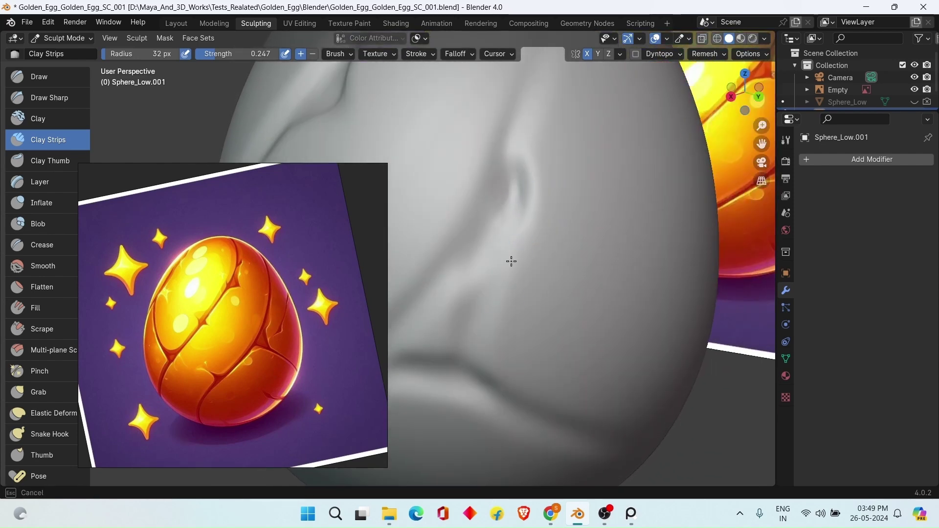
pyautogui.moveTo(511, 261)
pyautogui.mouseDown(button='middle')
pyautogui.moveTo(574, 277)
pyautogui.moveTo(589, 263)
pyautogui.moveTo(612, 266)
pyautogui.mouseUp(button='middle')
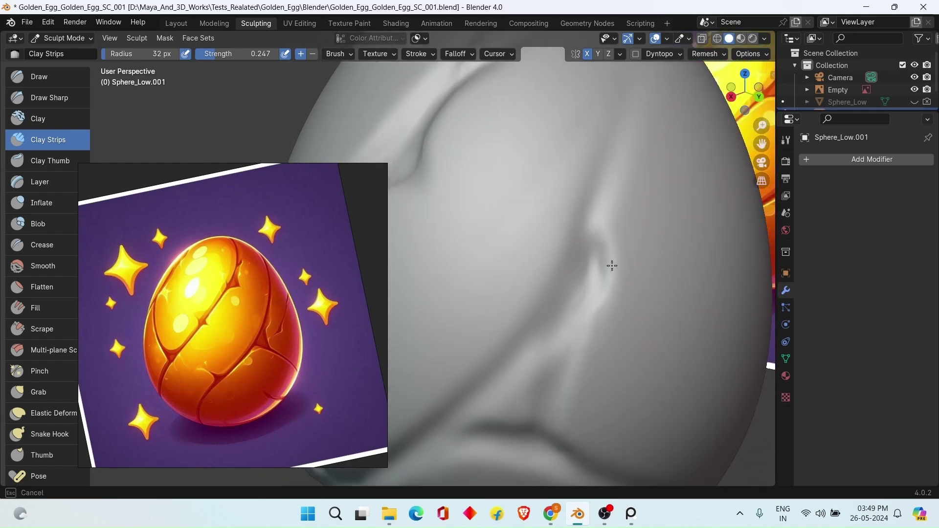
pyautogui.moveTo(589, 312); pyautogui.dragTo(553, 296, button='middle')
pyautogui.moveTo(583, 210)
pyautogui.mouseDown(button='middle')
pyautogui.moveTo(604, 275)
pyautogui.moveTo(557, 281)
pyautogui.moveTo(588, 267)
pyautogui.mouseUp(button='middle')
pyautogui.moveTo(539, 335)
pyautogui.mouseDown(button='middle')
pyautogui.moveTo(591, 241)
pyautogui.moveTo(585, 203)
pyautogui.mouseUp(button='middle')
pyautogui.keyDown('alt'); pyautogui.moveTo(554, 303); pyautogui.dragTo(592, 181, button='middle'); pyautogui.keyUp('alt')
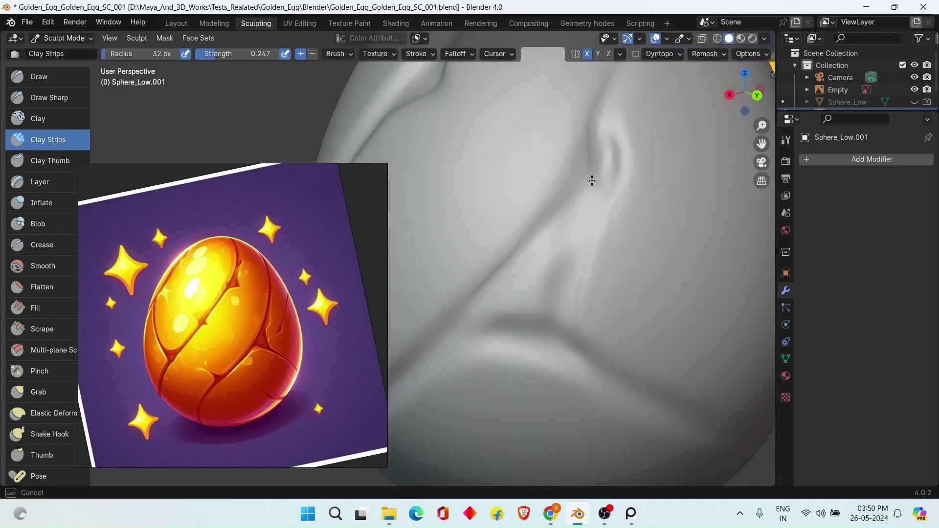
# Build up the triangular area between the side crack's branches and sharpen its lower junction with Clay Strips
pyautogui.keyDown('alt'); pyautogui.moveTo(531, 252); pyautogui.dragTo(545, 233); pyautogui.keyUp('alt')
pyautogui.moveTo(545, 233)
pyautogui.keyDown('alt'); pyautogui.mouseDown(button='right')
pyautogui.moveTo(486, 189)
pyautogui.moveTo(535, 218)
pyautogui.moveTo(592, 220)
pyautogui.mouseUp(button='right'); pyautogui.keyUp('alt')
pyautogui.keyDown('alt'); pyautogui.moveTo(592, 220); pyautogui.dragTo(533, 269, button='middle'); pyautogui.keyUp('alt')
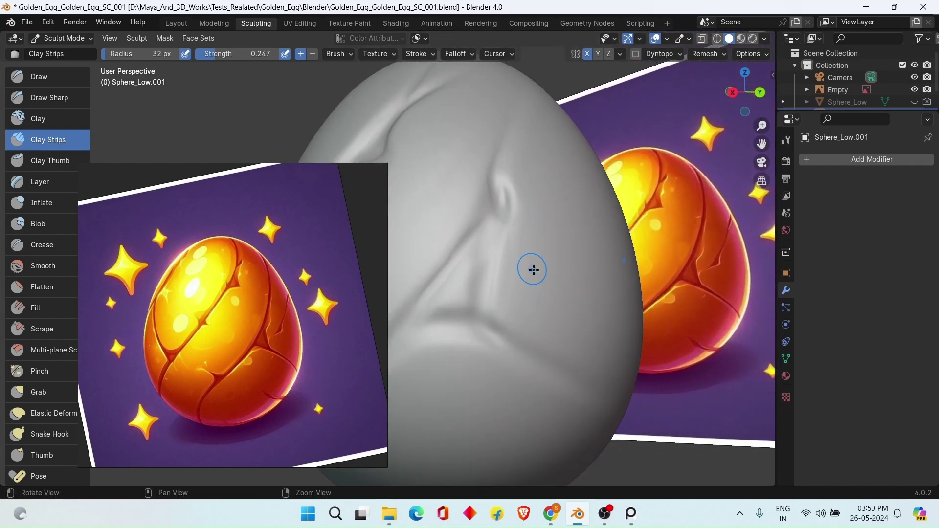
pyautogui.keyDown('alt'); pyautogui.moveTo(533, 269); pyautogui.dragTo(556, 274, button='right'); pyautogui.keyUp('alt')
pyautogui.keyDown('alt'); pyautogui.moveTo(518, 270); pyautogui.dragTo(497, 218, button='middle'); pyautogui.keyUp('alt')
pyautogui.moveTo(496, 214)
pyautogui.mouseDown()
pyautogui.moveTo(511, 199)
pyautogui.moveTo(479, 251)
pyautogui.moveTo(475, 284)
pyautogui.moveTo(499, 230)
pyautogui.mouseUp()
pyautogui.moveTo(499, 230)
pyautogui.keyDown('alt'); pyautogui.mouseDown()
pyautogui.moveTo(534, 191)
pyautogui.moveTo(533, 234)
pyautogui.mouseUp(); pyautogui.keyUp('alt')
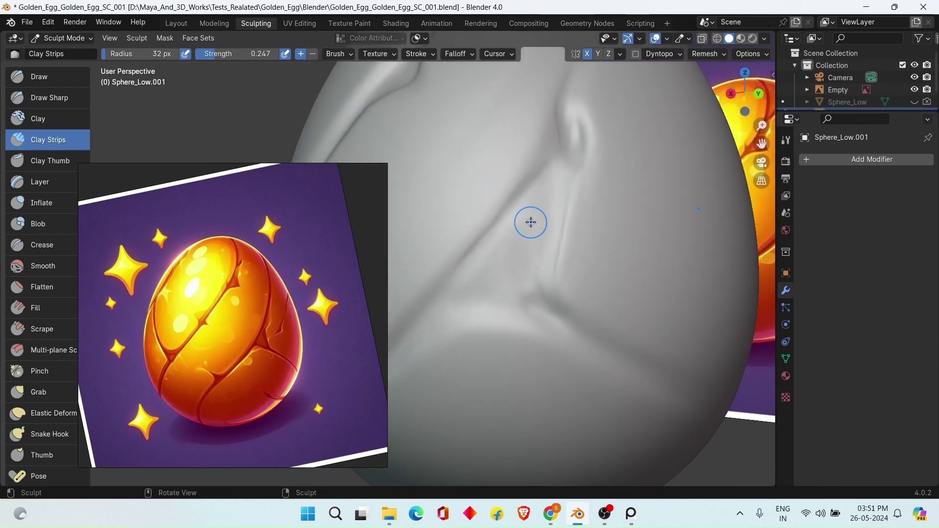
# Refine the raised area and outer edge around the side crack's triangular junction using Clay Strips, reducing the radius to 12 px
pyautogui.moveTo(495, 229)
pyautogui.mouseDown(button='middle')
pyautogui.moveTo(513, 279)
pyautogui.moveTo(530, 214)
pyautogui.moveTo(608, 179)
pyautogui.mouseUp(button='middle')
pyautogui.moveTo(595, 203); pyautogui.dragTo(589, 212)
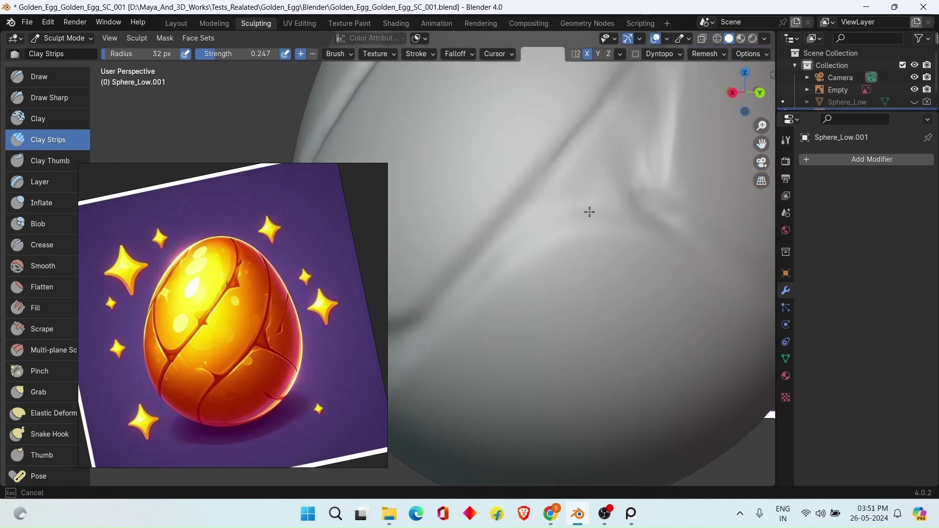
pyautogui.moveTo(613, 205)
pyautogui.keyDown('shift'); pyautogui.mouseDown(button='middle')
pyautogui.moveTo(485, 285)
pyautogui.moveTo(570, 178)
pyautogui.mouseUp(button='middle'); pyautogui.keyUp('shift')
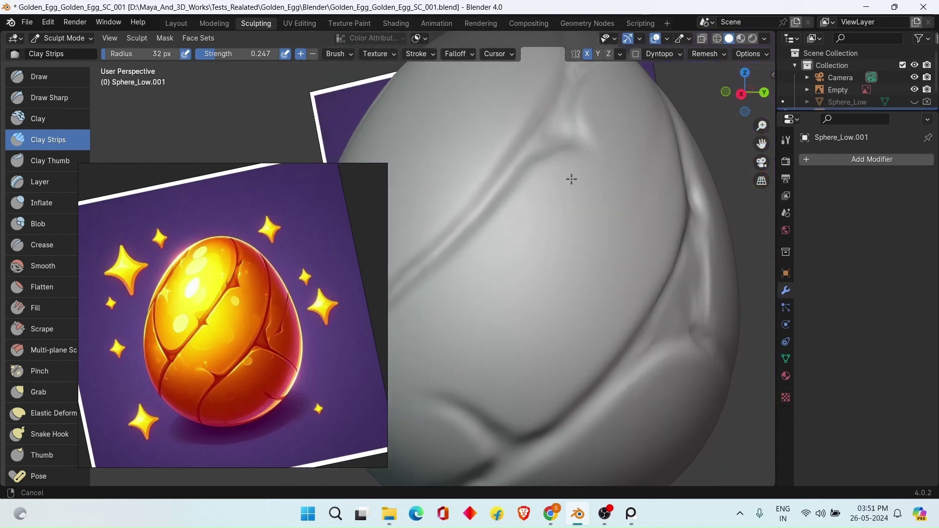
pyautogui.scroll(-3, 570, 178)
pyautogui.scroll(3, 510, 203)
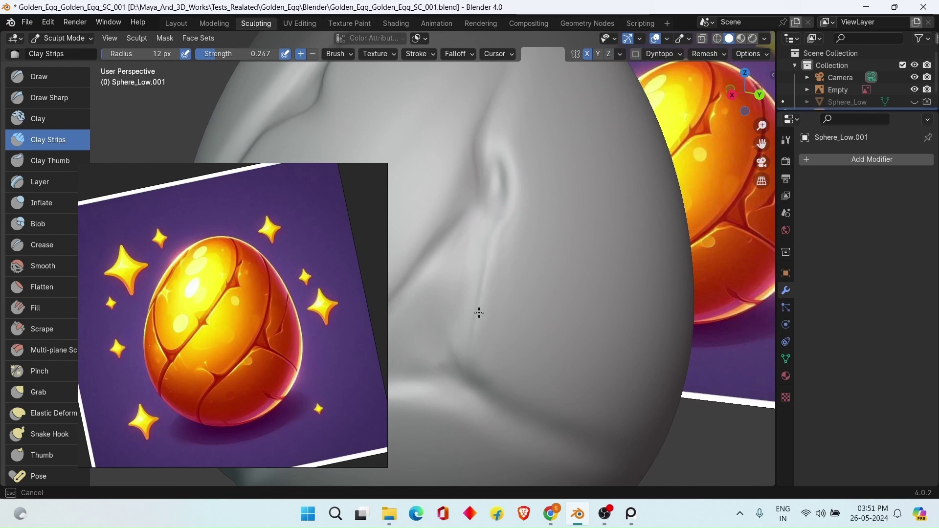
pyautogui.moveTo(480, 312)
pyautogui.mouseDown(button='middle')
pyautogui.moveTo(524, 216)
pyautogui.moveTo(547, 254)
pyautogui.moveTo(529, 270)
pyautogui.moveTo(484, 214)
pyautogui.moveTo(560, 296)
pyautogui.mouseUp(button='middle')
# Carve the side crack's lower branch with inverted Clay Strips strokes using a resized brush
pyautogui.press('f')
pyautogui.click(528, 271)
pyautogui.keyDown('ctrl'); pyautogui.moveTo(520, 273); pyautogui.dragTo(572, 315); pyautogui.keyUp('ctrl')
pyautogui.moveTo(578, 320)
pyautogui.mouseDown(button='middle')
pyautogui.moveTo(506, 260)
pyautogui.moveTo(538, 307)
pyautogui.mouseUp(button='middle')
pyautogui.keyDown('ctrl'); pyautogui.moveTo(539, 306); pyautogui.dragTo(504, 270); pyautogui.keyUp('ctrl')
# Use the Draw Sharp brush at 20 px radius to cut the side crack's lower branch further around the egg
pyautogui.moveTo(504, 269)
pyautogui.mouseDown(button='middle')
pyautogui.moveTo(568, 225)
pyautogui.moveTo(671, 183)
pyautogui.mouseUp(button='middle')
pyautogui.scroll(-5, 568, 225)
pyautogui.keyDown('alt'); pyautogui.moveTo(671, 183); pyautogui.dragTo(572, 224); pyautogui.keyUp('alt')
pyautogui.scroll(-3, 612, 220)
pyautogui.scroll(7, 570, 225)
pyautogui.moveTo(571, 225)
pyautogui.mouseDown(button='middle')
pyautogui.moveTo(516, 227)
pyautogui.moveTo(536, 151)
pyautogui.moveTo(538, 238)
pyautogui.moveTo(418, 230)
pyautogui.moveTo(430, 229)
pyautogui.mouseUp(button='middle')
pyautogui.click(49, 97)
pyautogui.moveTo(495, 239)
pyautogui.mouseDown(button='middle')
pyautogui.moveTo(635, 273)
pyautogui.moveTo(630, 245)
pyautogui.mouseUp(button='middle')
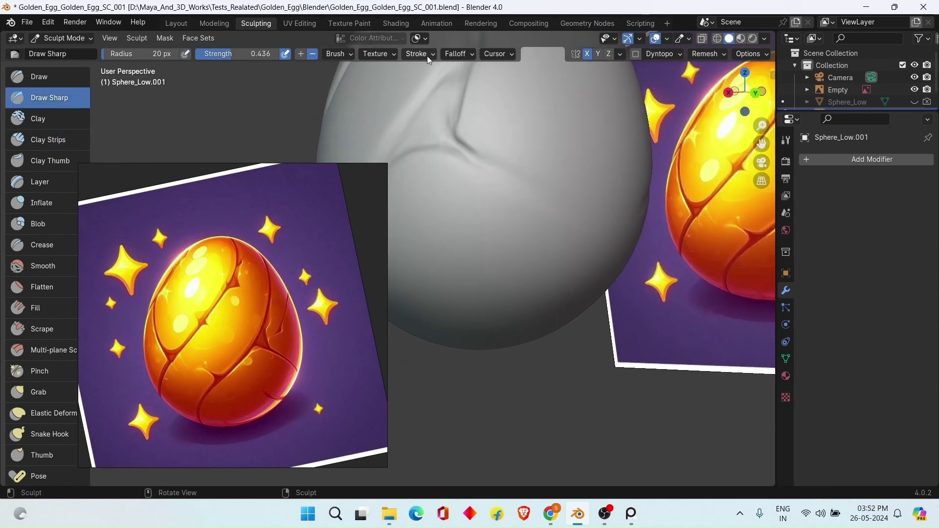
pyautogui.moveTo(516, 154)
pyautogui.mouseDown(button='middle')
pyautogui.moveTo(514, 214)
pyautogui.moveTo(504, 220)
pyautogui.mouseUp(button='middle')
pyautogui.moveTo(112, 56); pyautogui.dragTo(116, 56)
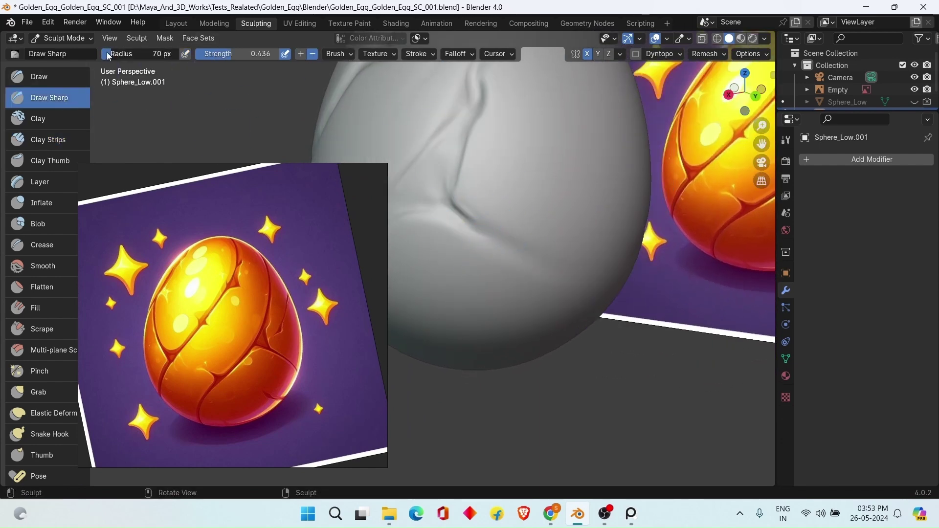
pyautogui.moveTo(509, 256)
pyautogui.mouseDown(button='middle')
pyautogui.moveTo(447, 237)
pyautogui.moveTo(706, 281)
pyautogui.mouseUp(button='middle')
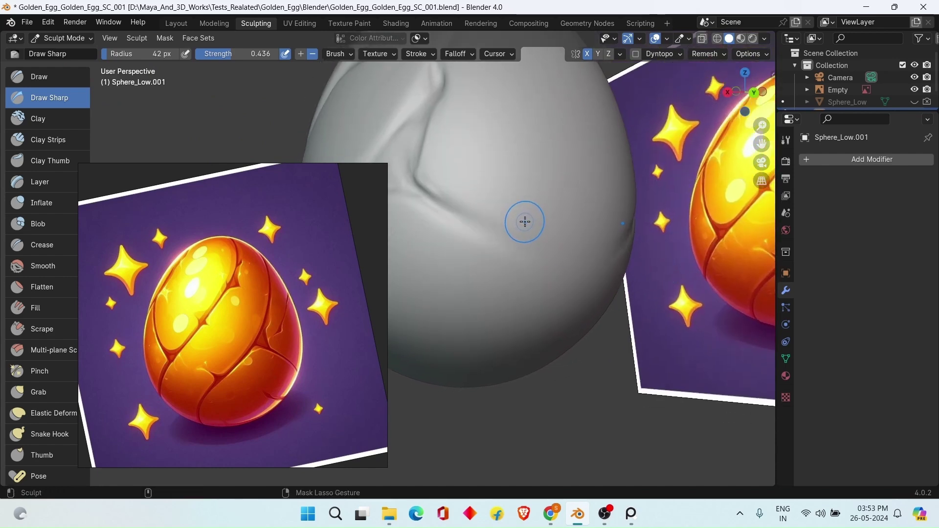
pyautogui.press('f')
pyautogui.click(502, 214)
pyautogui.moveTo(578, 213)
pyautogui.mouseDown(button='middle')
pyautogui.moveTo(573, 201)
pyautogui.moveTo(486, 219)
pyautogui.moveTo(594, 241)
pyautogui.moveTo(538, 230)
pyautogui.moveTo(504, 192)
pyautogui.mouseUp(button='middle')
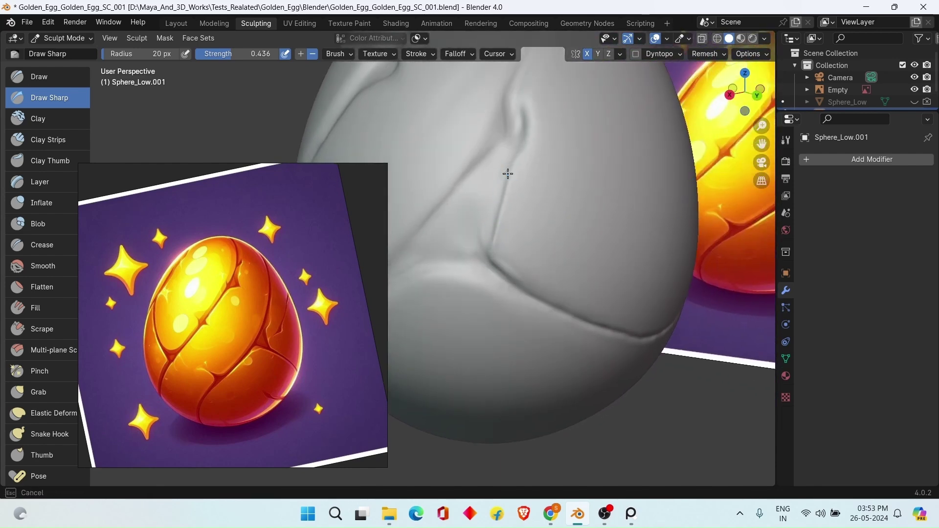
# Sharpen the edges of the side crack's triangular junction and the adjoining lower edge of the wide crack with Draw Sharp
pyautogui.moveTo(499, 242); pyautogui.dragTo(503, 184, button='middle')
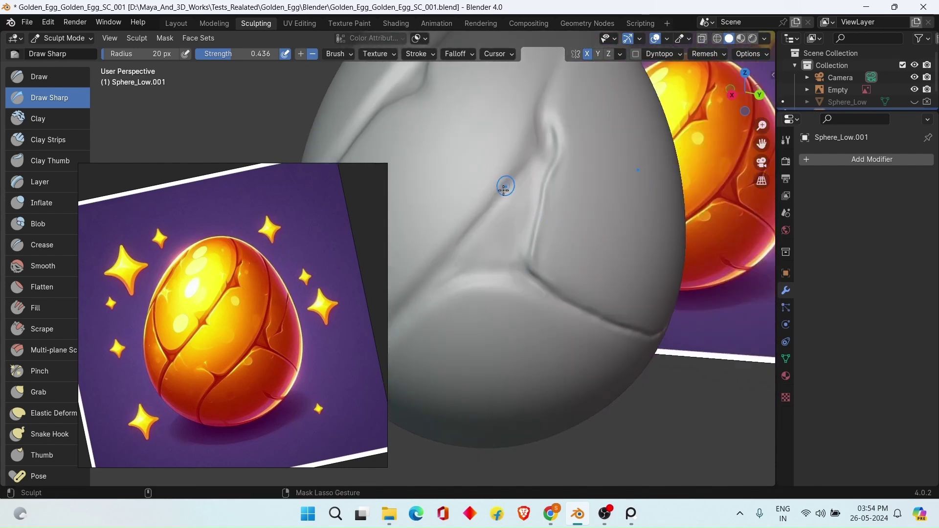
pyautogui.moveTo(550, 99)
pyautogui.mouseDown(button='middle')
pyautogui.moveTo(533, 132)
pyautogui.moveTo(541, 237)
pyautogui.moveTo(533, 229)
pyautogui.mouseUp(button='middle')
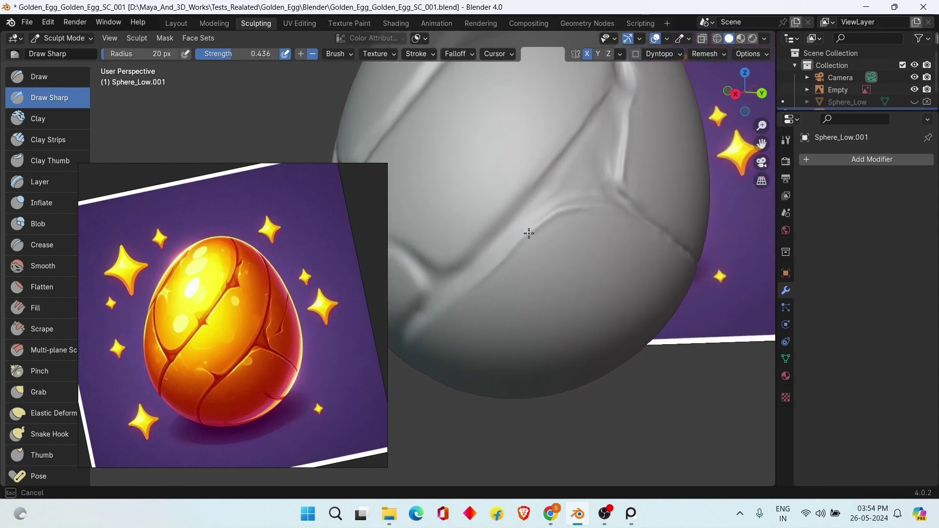
pyautogui.moveTo(623, 217)
pyautogui.mouseDown(button='middle')
pyautogui.moveTo(604, 189)
pyautogui.moveTo(513, 191)
pyautogui.mouseUp(button='middle')
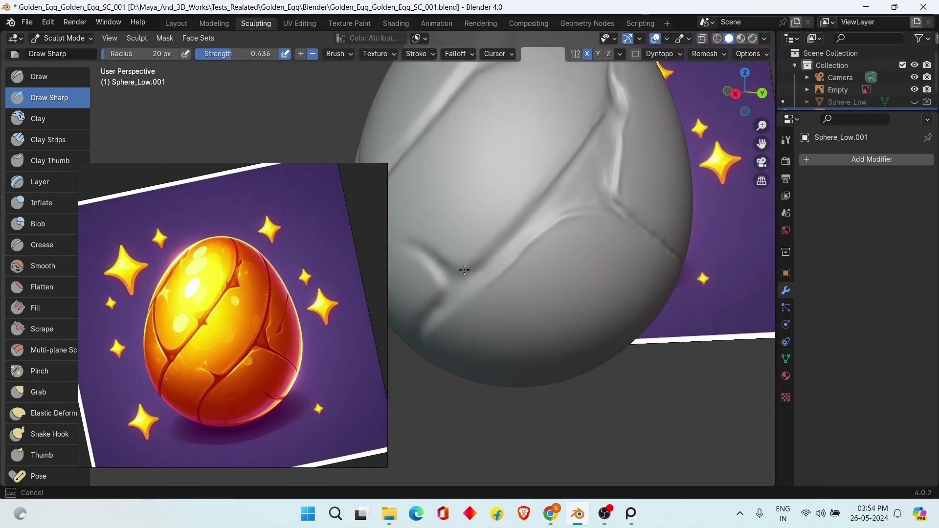
# Sharpen the lower crack's hooked fork and extend its curved tail toward the egg's base with Draw Sharp, setting the radius to 21 px
pyautogui.moveTo(499, 238)
pyautogui.mouseDown(button='middle')
pyautogui.moveTo(549, 233)
pyautogui.moveTo(514, 216)
pyautogui.moveTo(552, 259)
pyautogui.moveTo(566, 204)
pyautogui.moveTo(524, 245)
pyautogui.moveTo(518, 227)
pyautogui.mouseUp(button='middle')
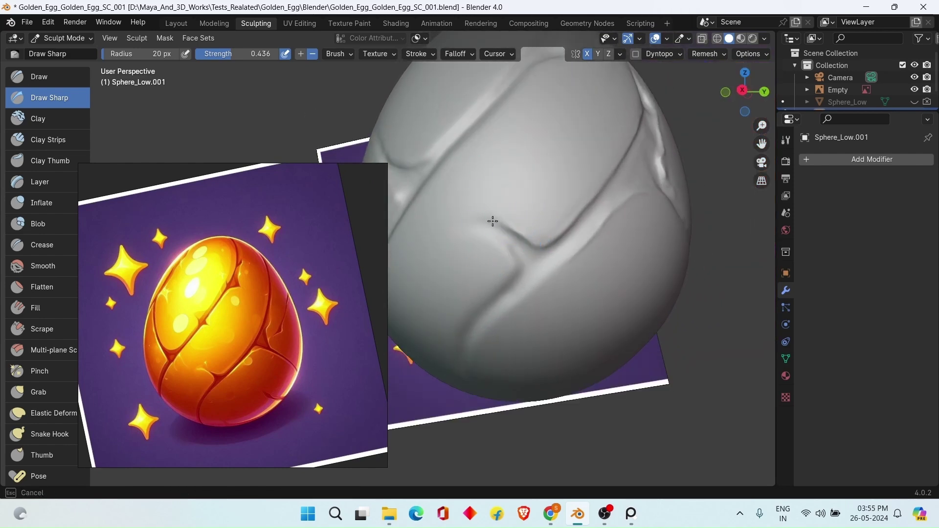
pyautogui.moveTo(484, 228)
pyautogui.mouseDown(button='middle')
pyautogui.moveTo(509, 277)
pyautogui.moveTo(549, 249)
pyautogui.moveTo(561, 182)
pyautogui.moveTo(528, 201)
pyautogui.moveTo(568, 225)
pyautogui.moveTo(583, 178)
pyautogui.moveTo(552, 184)
pyautogui.mouseUp(button='middle')
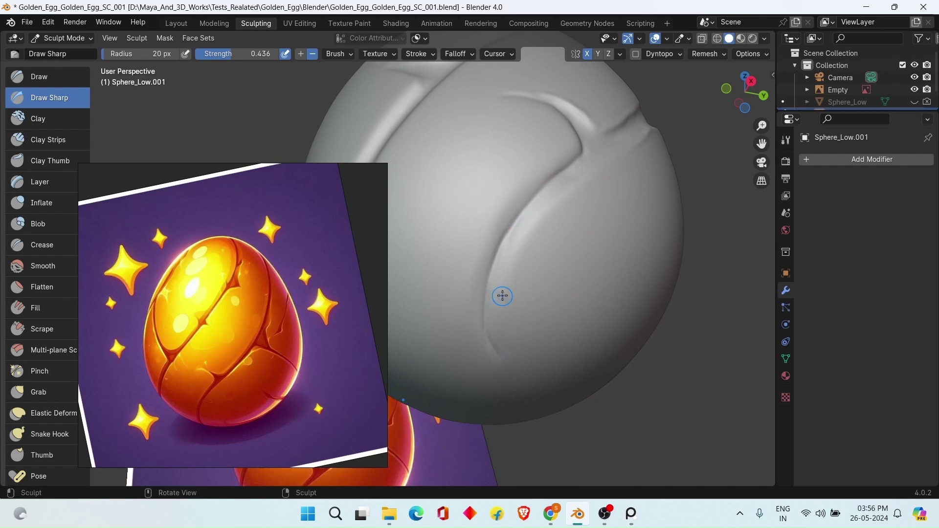
pyautogui.moveTo(506, 248)
pyautogui.mouseDown(button='middle')
pyautogui.moveTo(483, 175)
pyautogui.moveTo(555, 243)
pyautogui.moveTo(489, 267)
pyautogui.moveTo(500, 250)
pyautogui.mouseUp(button='middle')
pyautogui.press('f')
pyautogui.click(479, 266)
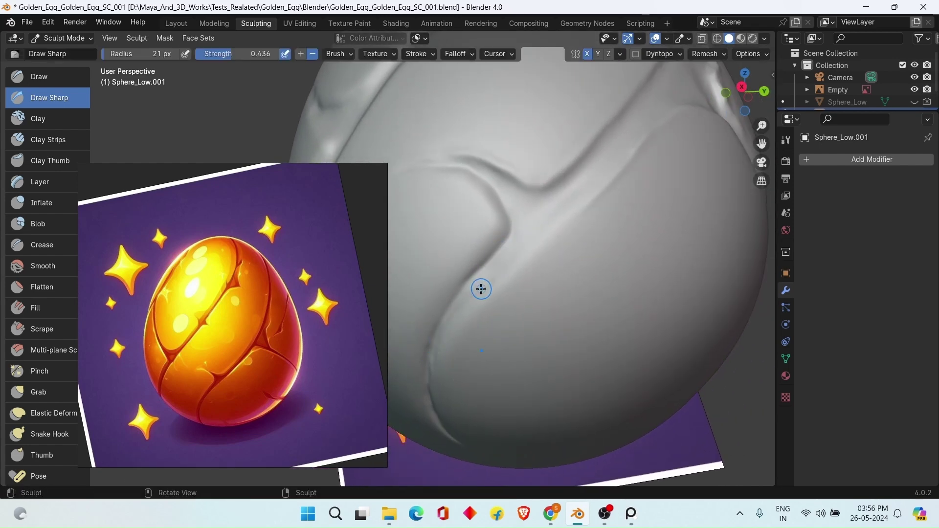
# Add uneven surface relief inside the wide lower crack and triangular junction using the Draw brush at 21 px radius
pyautogui.moveTo(482, 290)
pyautogui.mouseDown(button='middle')
pyautogui.moveTo(491, 300)
pyautogui.moveTo(433, 361)
pyautogui.moveTo(464, 287)
pyautogui.mouseUp(button='middle')
pyautogui.moveTo(558, 171)
pyautogui.mouseDown(button='middle')
pyautogui.moveTo(539, 245)
pyautogui.moveTo(412, 357)
pyautogui.mouseUp(button='middle')
pyautogui.moveTo(532, 216)
pyautogui.keyDown('alt'); pyautogui.mouseDown()
pyautogui.moveTo(524, 199)
pyautogui.moveTo(543, 166)
pyautogui.mouseUp(); pyautogui.keyUp('alt')
pyautogui.press('x')
pyautogui.keyDown('alt'); pyautogui.moveTo(570, 225); pyautogui.dragTo(586, 172); pyautogui.keyUp('alt')
pyautogui.moveTo(585, 172)
pyautogui.mouseDown(button='middle')
pyautogui.moveTo(580, 214)
pyautogui.moveTo(533, 235)
pyautogui.moveTo(509, 222)
pyautogui.moveTo(560, 245)
pyautogui.moveTo(487, 256)
pyautogui.mouseUp(button='middle')
pyautogui.moveTo(473, 299); pyautogui.dragTo(545, 185, button='middle')
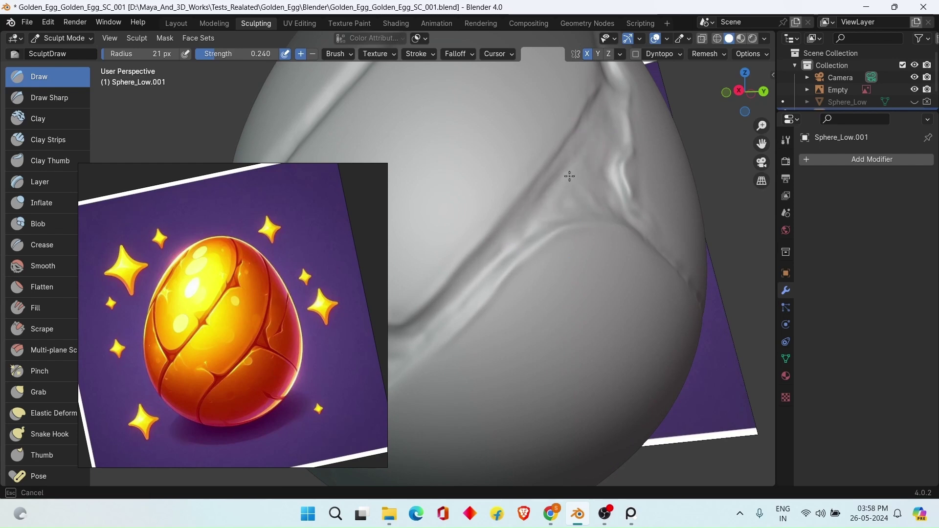
# Refine the lower and side crack edges with Draw Sharp at 15 px radius, and save the file
pyautogui.moveTo(570, 176)
pyautogui.mouseDown(button='middle')
pyautogui.moveTo(599, 208)
pyautogui.moveTo(557, 235)
pyautogui.moveTo(494, 184)
pyautogui.moveTo(570, 215)
pyautogui.moveTo(474, 293)
pyautogui.moveTo(380, 279)
pyautogui.moveTo(510, 272)
pyautogui.moveTo(583, 210)
pyautogui.moveTo(499, 280)
pyautogui.mouseUp(button='middle')
pyautogui.press('[')
pyautogui.press('[')
pyautogui.press('[')
pyautogui.moveTo(551, 265); pyautogui.dragTo(559, 243, button='middle')
pyautogui.scroll(-3, 628, 167)
pyautogui.moveTo(629, 167)
pyautogui.keyDown('alt'); pyautogui.mouseDown()
pyautogui.moveTo(598, 182)
pyautogui.moveTo(618, 232)
pyautogui.mouseUp(); pyautogui.keyUp('alt')
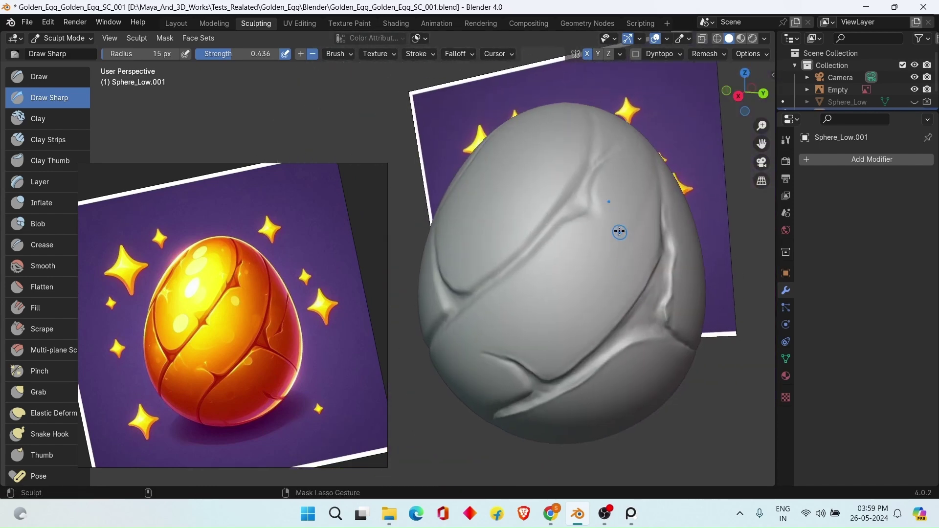
pyautogui.hotkey('ctrl', 's')
# Sharpen the fork at the upper end of the diagonal crack with Draw Sharp, setting the radius to 23 px
pyautogui.scroll(2, 619, 232)
pyautogui.moveTo(558, 223); pyautogui.dragTo(543, 264)
pyautogui.moveTo(541, 265); pyautogui.dragTo(549, 234)
pyautogui.moveTo(527, 225); pyautogui.dragTo(536, 231, button='middle')
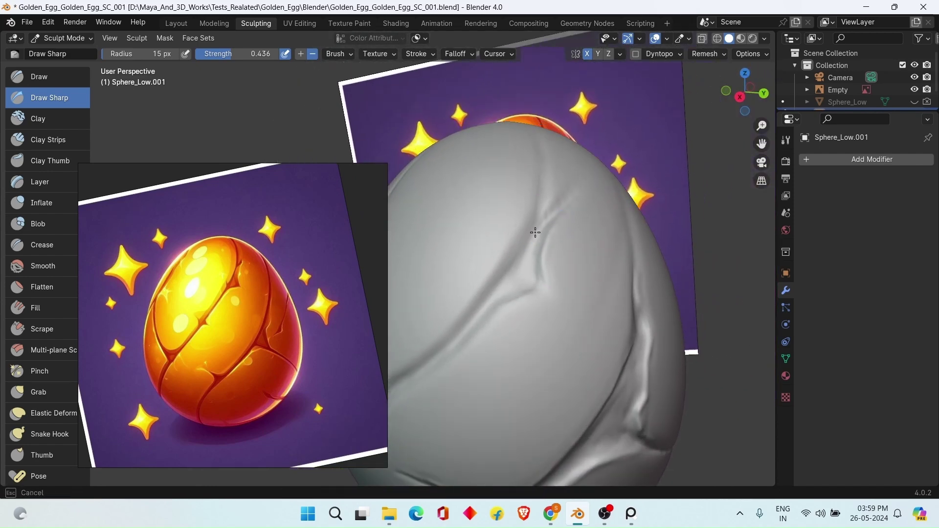
pyautogui.press('g')
pyautogui.click(72, 101)
pyautogui.press('f')
pyautogui.click(526, 262)
pyautogui.moveTo(519, 269); pyautogui.dragTo(529, 255)
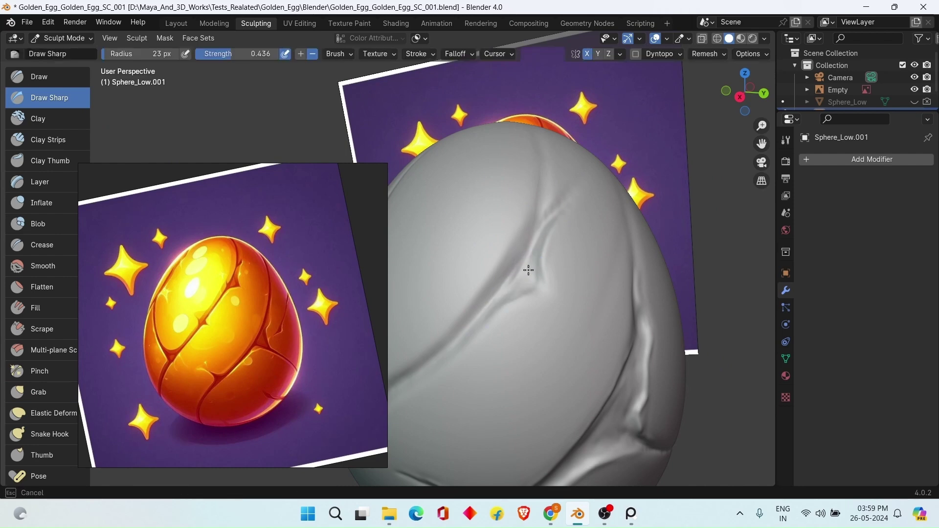
# Deepen the diagonal crack's lower fork and its continuation around the egg's side to the back with Draw Sharp
pyautogui.moveTo(536, 286); pyautogui.dragTo(566, 225, button='middle')
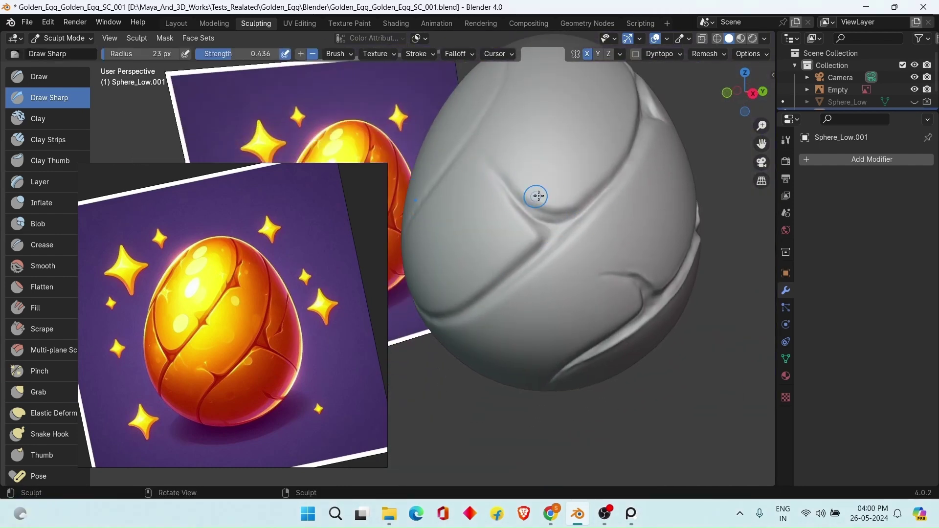
pyautogui.moveTo(538, 197); pyautogui.dragTo(498, 278, button='middle')
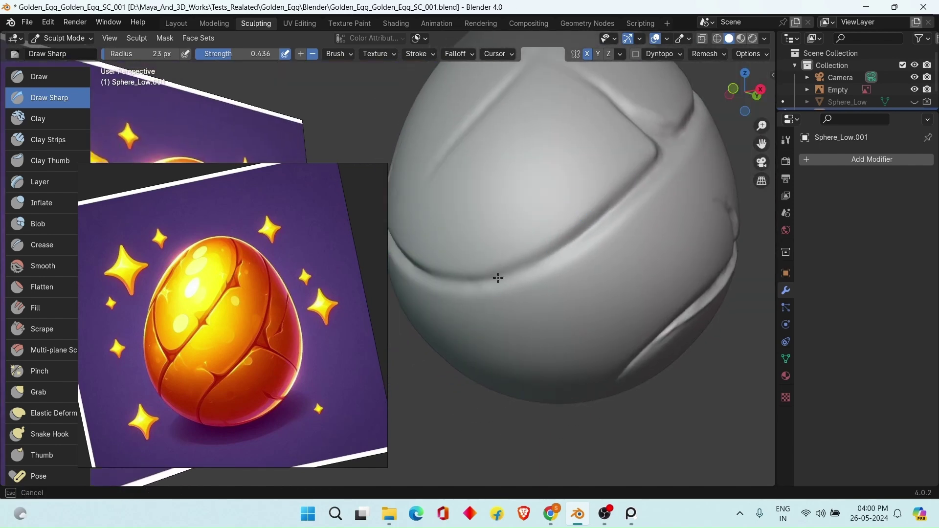
pyautogui.moveTo(449, 254)
pyautogui.mouseDown(button='middle')
pyautogui.moveTo(602, 195)
pyautogui.moveTo(509, 267)
pyautogui.mouseUp(button='middle')
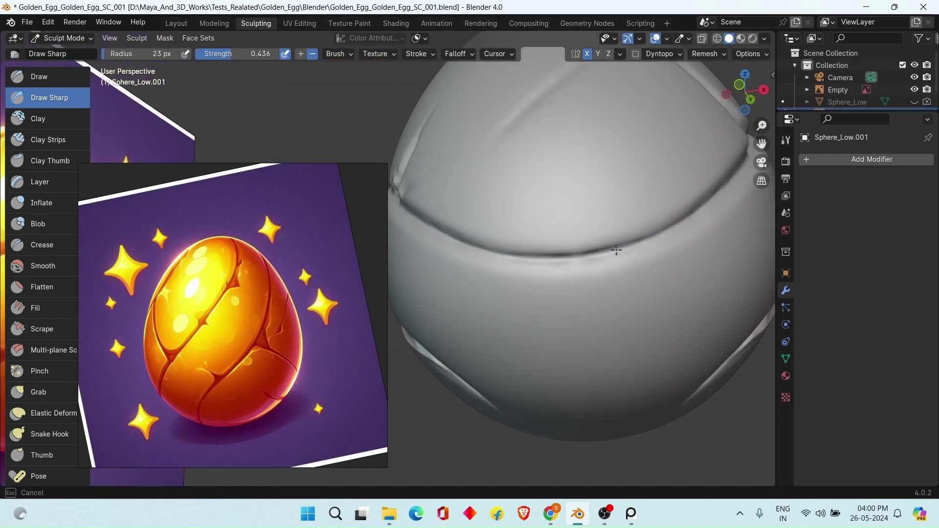
pyautogui.moveTo(617, 250); pyautogui.dragTo(510, 237, button='middle')
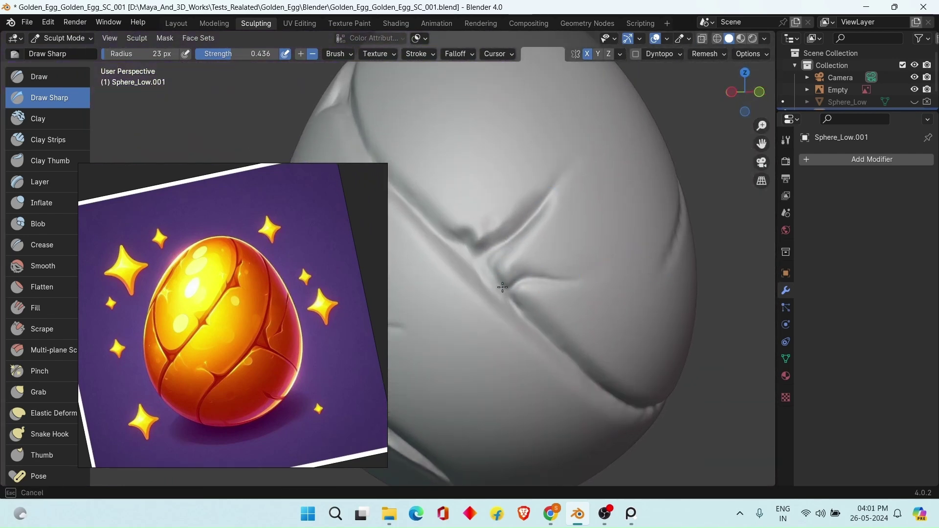
# Turn off X symmetry and carve the crack linking the diagonal crack's lower fork to the long curved crack above it
pyautogui.moveTo(502, 287)
pyautogui.keyDown('alt'); pyautogui.mouseDown()
pyautogui.moveTo(587, 248)
pyautogui.moveTo(663, 264)
pyautogui.moveTo(595, 277)
pyautogui.moveTo(563, 248)
pyautogui.moveTo(614, 244)
pyautogui.mouseUp(); pyautogui.keyUp('alt')
pyautogui.moveTo(614, 244)
pyautogui.keyDown('alt'); pyautogui.mouseDown(button='right')
pyautogui.moveTo(577, 225)
pyautogui.moveTo(563, 235)
pyautogui.mouseUp(button='right'); pyautogui.keyUp('alt')
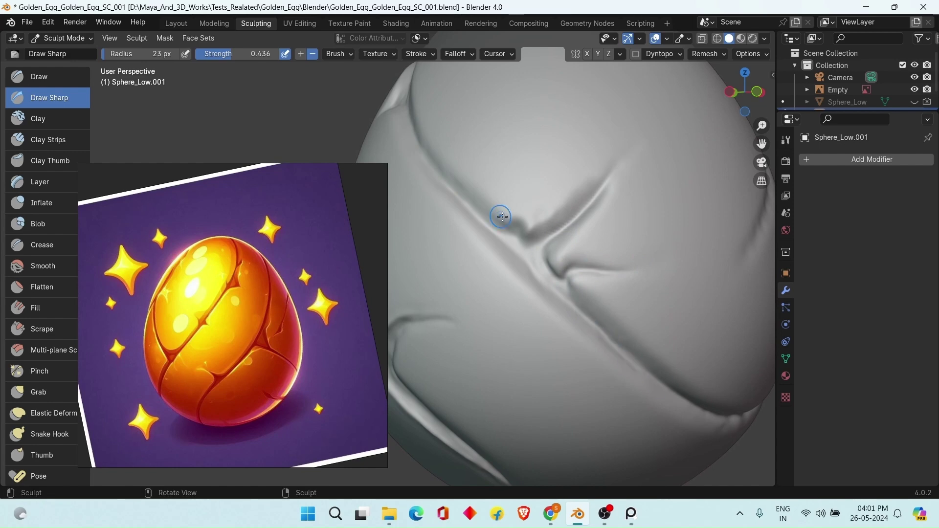
pyautogui.keyDown('alt'); pyautogui.moveTo(502, 216); pyautogui.dragTo(541, 140, button='right'); pyautogui.keyUp('alt')
pyautogui.keyDown('alt'); pyautogui.moveTo(541, 140); pyautogui.dragTo(525, 281); pyautogui.keyUp('alt')
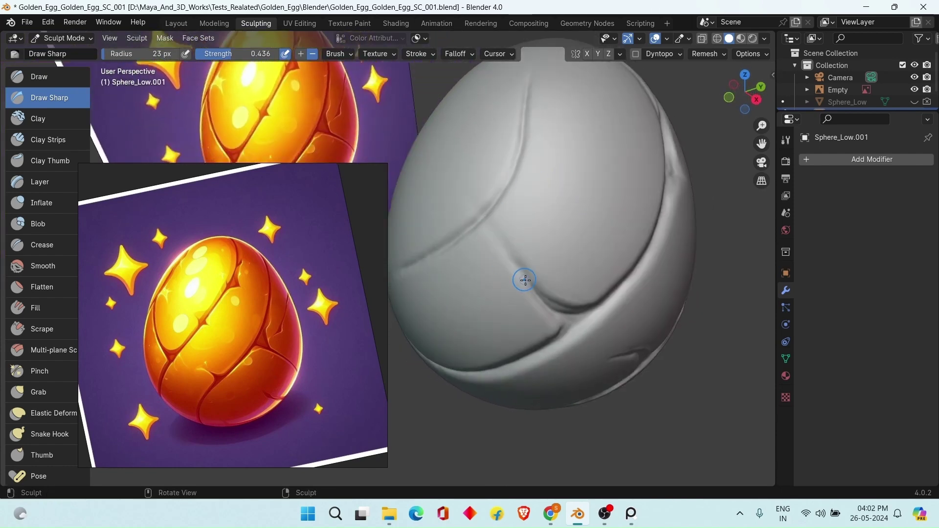
# Carve a short side branch at the diagonal crack's upper fork and sharpen the crack's lower edge with Draw Sharp
pyautogui.keyDown('alt'); pyautogui.moveTo(497, 234); pyautogui.dragTo(484, 171); pyautogui.keyUp('alt')
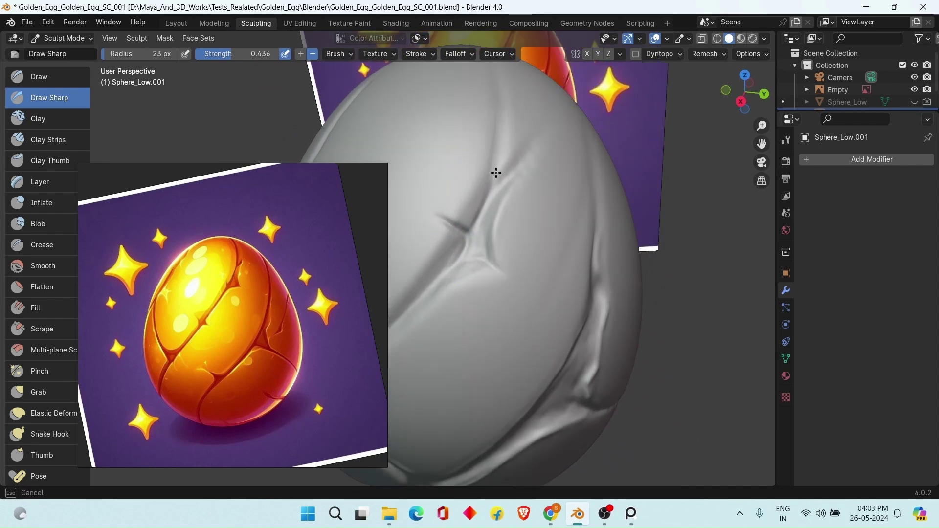
pyautogui.keyDown('alt'); pyautogui.moveTo(526, 134); pyautogui.dragTo(524, 221); pyautogui.keyUp('alt')
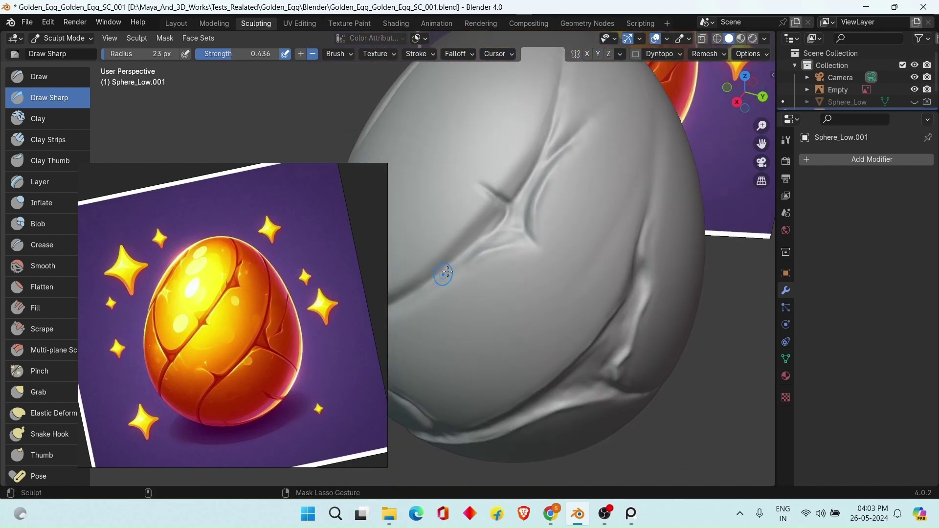
pyautogui.keyDown('alt'); pyautogui.moveTo(447, 272); pyautogui.dragTo(547, 212); pyautogui.keyUp('alt')
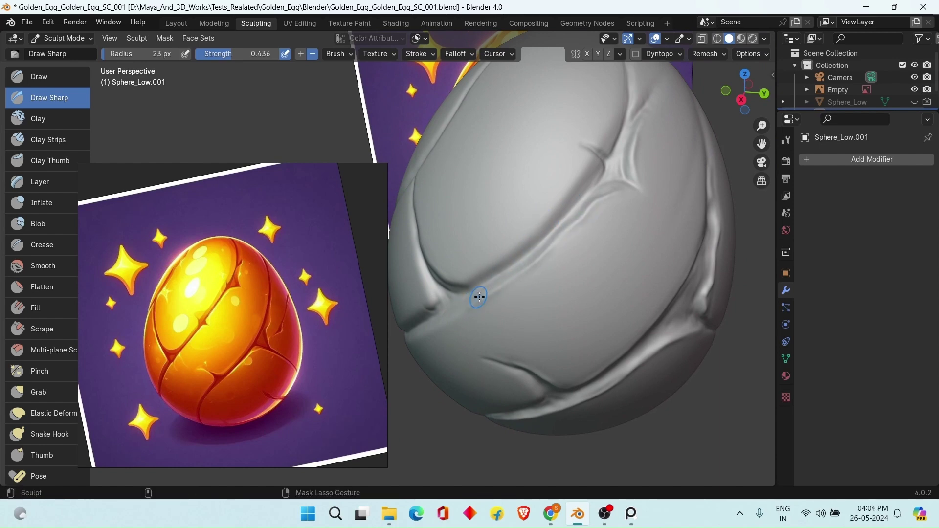
pyautogui.keyDown('alt'); pyautogui.moveTo(479, 297); pyautogui.dragTo(520, 304); pyautogui.keyUp('alt')
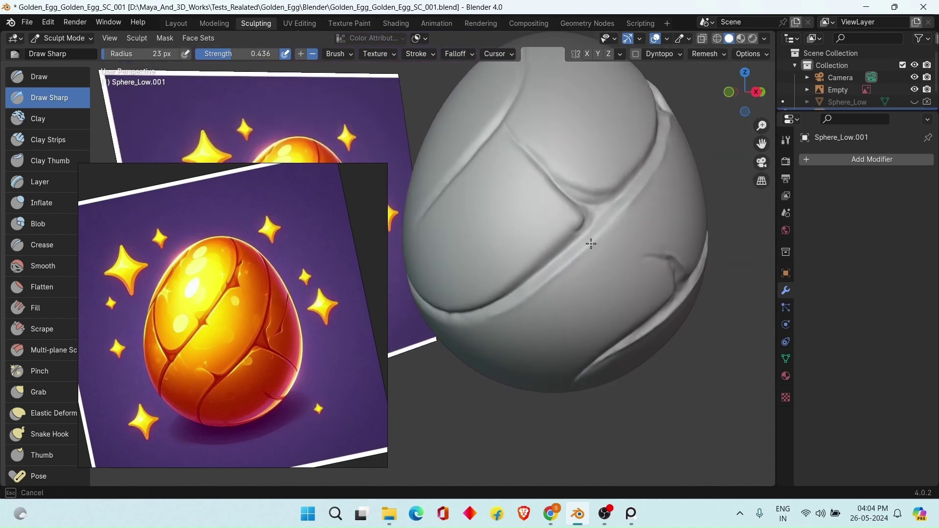
# Define the lower edge of the diagonal crack from its lower fork around the egg's side with Draw Sharp
pyautogui.moveTo(578, 233)
pyautogui.keyDown('alt'); pyautogui.mouseDown()
pyautogui.moveTo(613, 231)
pyautogui.moveTo(594, 254)
pyautogui.moveTo(629, 205)
pyautogui.moveTo(608, 216)
pyautogui.moveTo(613, 203)
pyautogui.mouseUp(); pyautogui.keyUp('alt')
pyautogui.moveTo(608, 142)
pyautogui.keyDown('alt'); pyautogui.mouseDown()
pyautogui.moveTo(600, 196)
pyautogui.moveTo(540, 275)
pyautogui.mouseUp(); pyautogui.keyUp('alt')
pyautogui.keyDown('alt'); pyautogui.moveTo(636, 186); pyautogui.dragTo(574, 233); pyautogui.keyUp('alt')
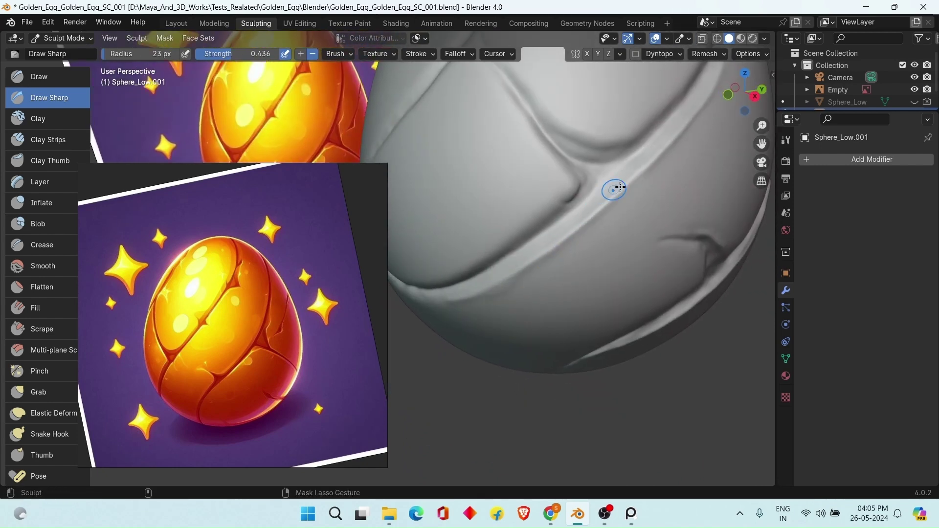
pyautogui.moveTo(657, 154)
pyautogui.keyDown('alt'); pyautogui.mouseDown()
pyautogui.moveTo(602, 192)
pyautogui.moveTo(572, 172)
pyautogui.moveTo(589, 161)
pyautogui.moveTo(470, 259)
pyautogui.mouseUp(); pyautogui.keyUp('alt')
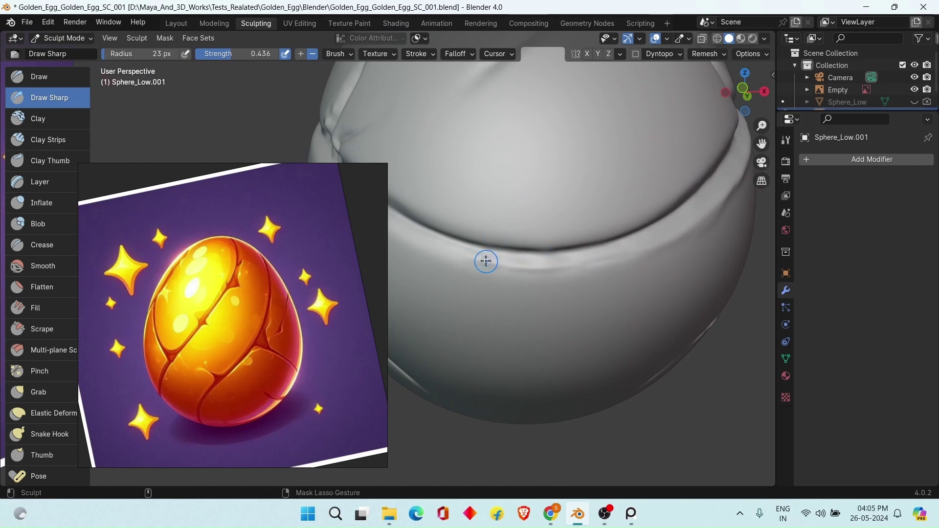
pyautogui.keyDown('alt'); pyautogui.moveTo(671, 203); pyautogui.dragTo(599, 219); pyautogui.keyUp('alt')
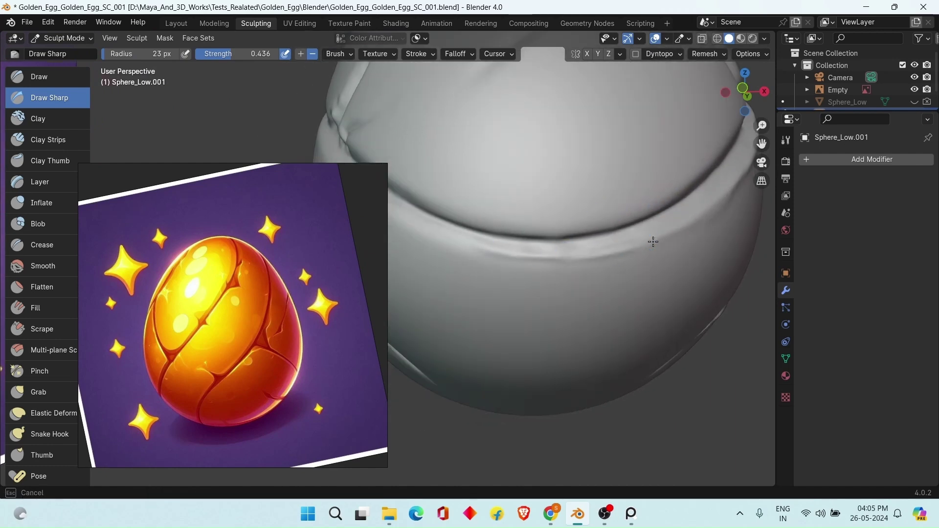
pyautogui.keyDown('alt'); pyautogui.moveTo(547, 257); pyautogui.dragTo(551, 218); pyautogui.keyUp('alt')
# Continue sharpening the wraparound crack's lower edge toward the forked junction on the egg's back, and save the file
pyautogui.scroll(-5, 619, 207)
pyautogui.scroll(5, 574, 212)
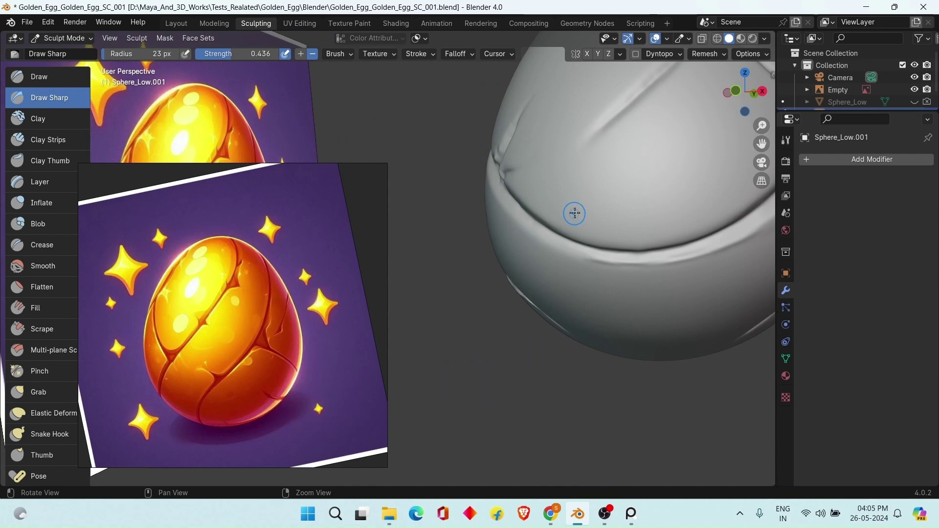
pyautogui.keyDown('alt'); pyautogui.moveTo(629, 185); pyautogui.dragTo(557, 266); pyautogui.keyUp('alt')
pyautogui.scroll(-5, 623, 185)
pyautogui.scroll(5, 536, 203)
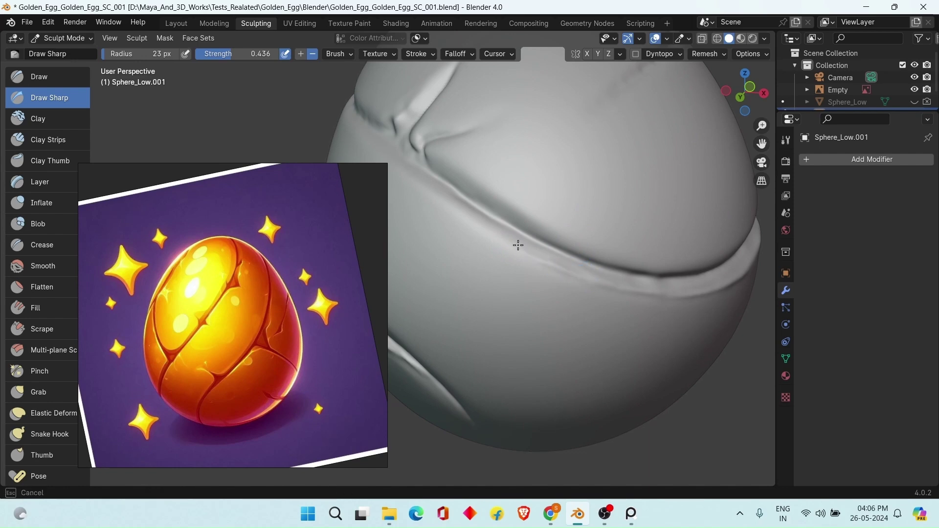
pyautogui.moveTo(541, 270); pyautogui.dragTo(685, 262, button='middle')
pyautogui.scroll(-4, 625, 263)
pyautogui.scroll(3, 688, 264)
pyautogui.hotkey('ctrl', 's')
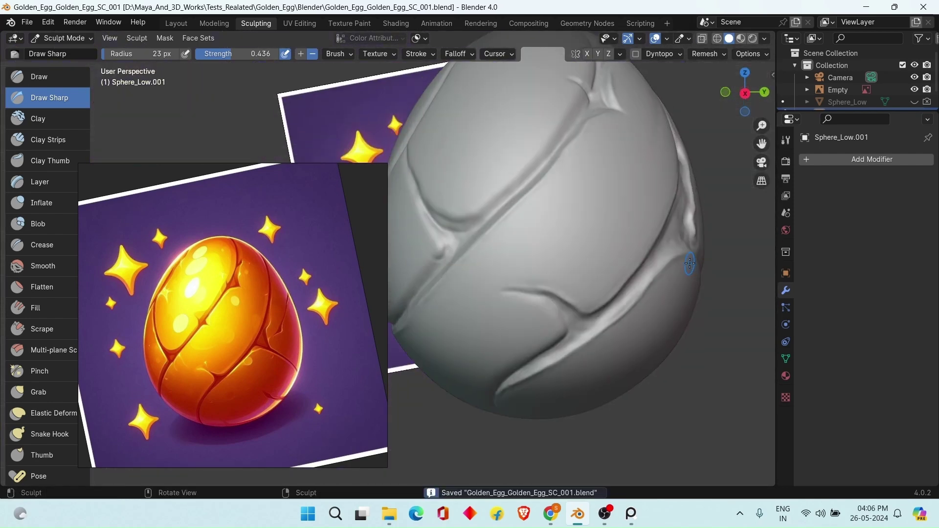
# Enlarge the object list and rename the sculpted egg object as Sphere_High
pyautogui.scroll(-4, 690, 263)
pyautogui.moveTo(856, 110); pyautogui.dragTo(856, 161)
pyautogui.doubleClick(854, 114)
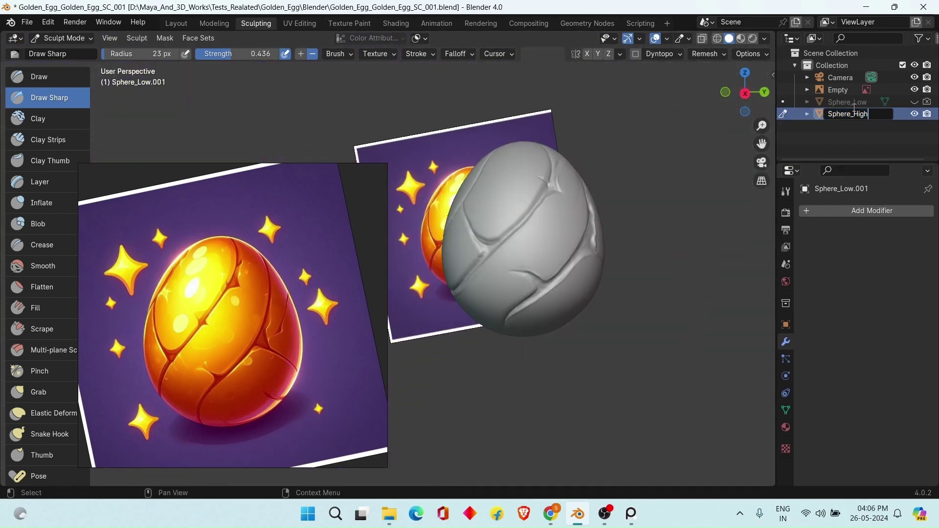
pyautogui.press('Return')
# Move the floating reference image away from the egg in the Layout workspace and save the file
pyautogui.click(176, 24)
pyautogui.click(555, 258)
pyautogui.moveTo(303, 289); pyautogui.dragTo(208, 296, button='right')
pyautogui.moveTo(583, 323); pyautogui.dragTo(576, 276, button='middle')
pyautogui.hotkey('ctrl', 's')
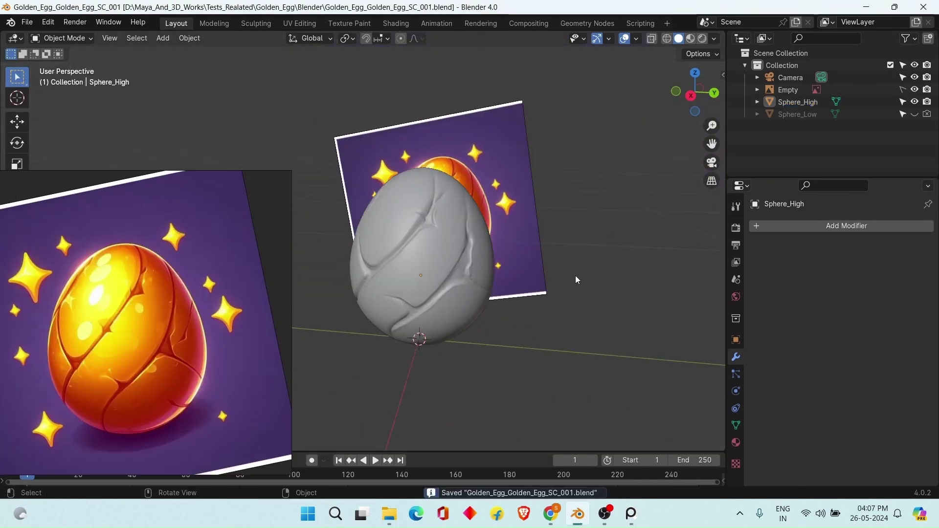
# Hide Sphere_High and show Sphere_Low, selecting it to examine the low-poly egg's smooth surface
pyautogui.click(915, 102)
pyautogui.click(915, 114)
pyautogui.click(798, 115)
pyautogui.moveTo(531, 215); pyautogui.dragTo(514, 202, button='middle')
pyautogui.scroll(3, 468, 184)
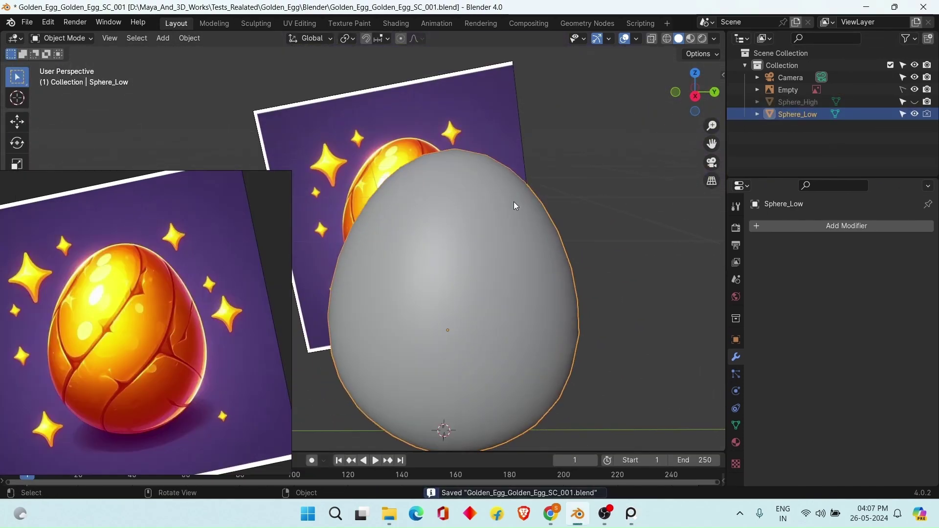
# Hide Sphere_Low, show and select Sphere_High again, and bring it into the Sculpting workspace with the egg's top in view
pyautogui.click(915, 114)
pyautogui.click(915, 102)
pyautogui.keyDown('alt'); pyautogui.moveTo(534, 188); pyautogui.dragTo(496, 239); pyautogui.keyUp('alt')
pyautogui.click(494, 241)
pyautogui.click(256, 23)
pyautogui.scroll(5, 562, 183)
pyautogui.keyDown('alt'); pyautogui.moveTo(561, 184); pyautogui.dragTo(503, 236); pyautogui.keyUp('alt')
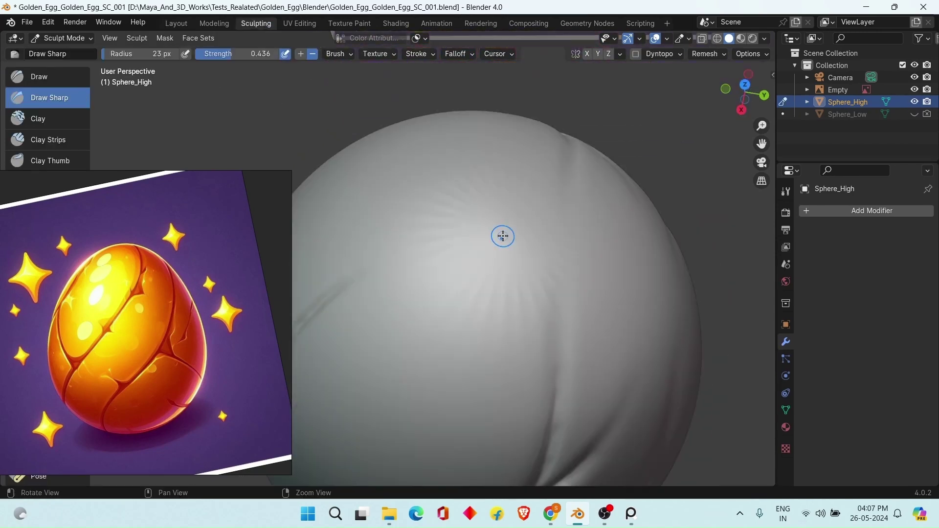
# Try to even out the radiating creases on the egg's top with the Clay brush at a radius of 89 px
pyautogui.scroll(-1, 503, 236)
pyautogui.press('f')
pyautogui.click(384, 199)
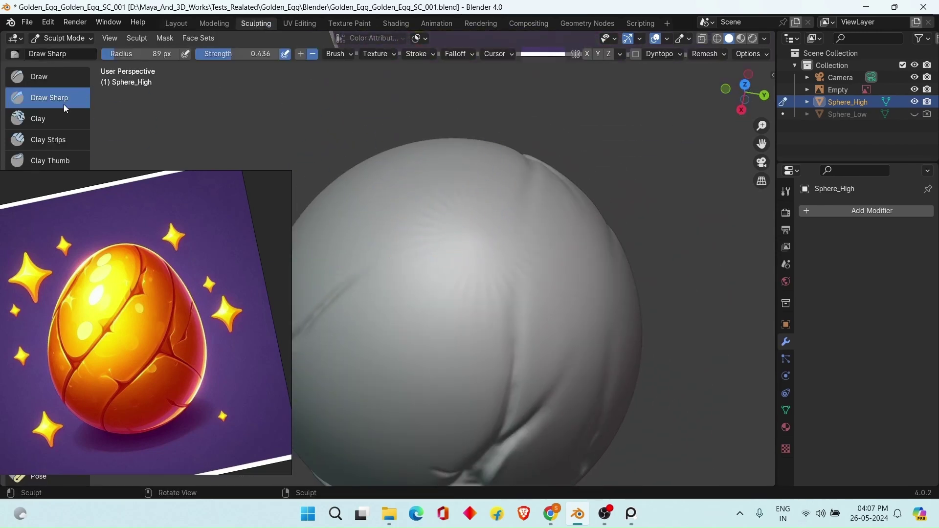
pyautogui.press('x')
pyautogui.press('c')
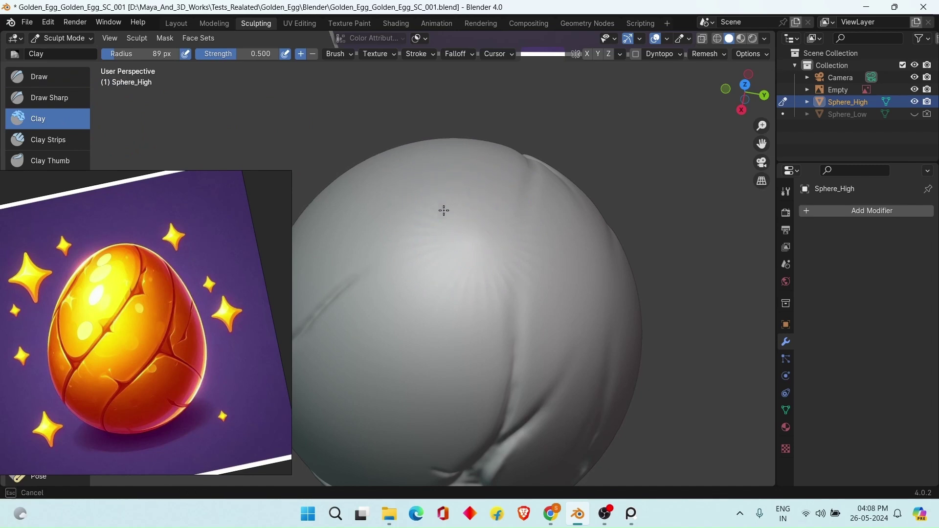
pyautogui.moveTo(445, 205); pyautogui.dragTo(458, 197)
pyautogui.moveTo(460, 195)
pyautogui.mouseDown()
pyautogui.moveTo(480, 277)
pyautogui.moveTo(465, 248)
pyautogui.mouseUp()
pyautogui.hotkey('ctrl', 'z')
pyautogui.hotkey('ctrl', 'z')
# Return Sphere_High to Object Mode in the Layout workspace and check its surface in wireframe and solid shading
pyautogui.click(67, 41)
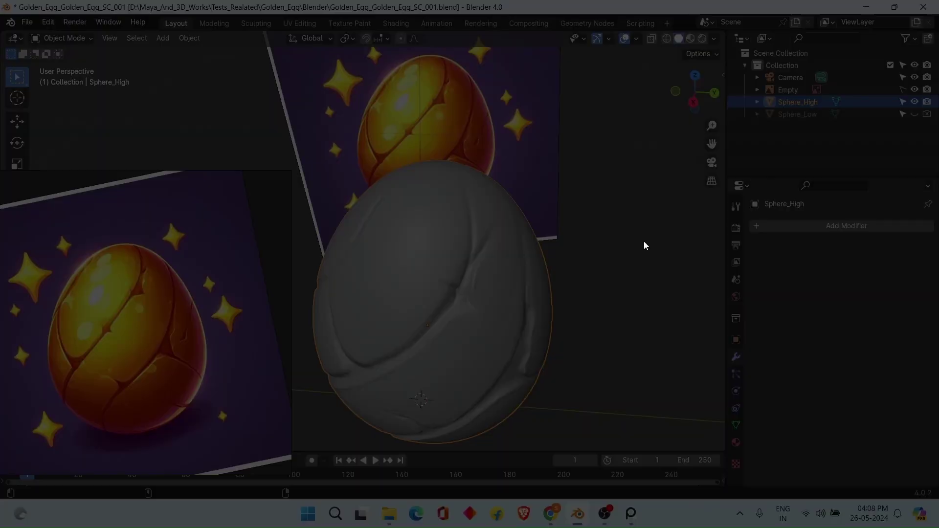
pyautogui.rightClick(415, 210)
pyautogui.click(415, 209)
pyautogui.moveTo(553, 213); pyautogui.dragTo(500, 216, button='middle')
pyautogui.hotkey('shift', 'z')
pyautogui.scroll(5, 511, 234)
pyautogui.keyDown('alt'); pyautogui.scroll(-2, 500, 216); pyautogui.keyUp('alt')
pyautogui.hotkey('shift', 'z')
pyautogui.scroll(-5, 500, 216)
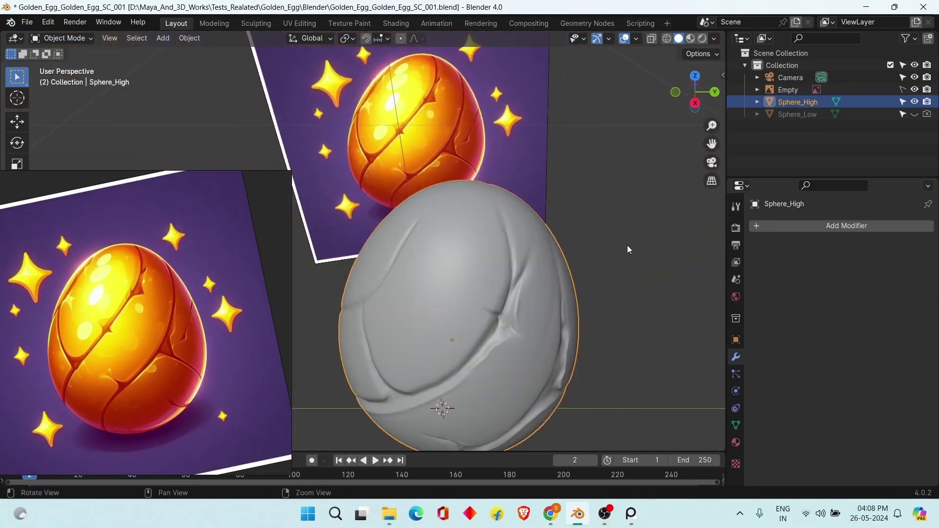
pyautogui.moveTo(627, 245); pyautogui.dragTo(703, 175, button='middle')
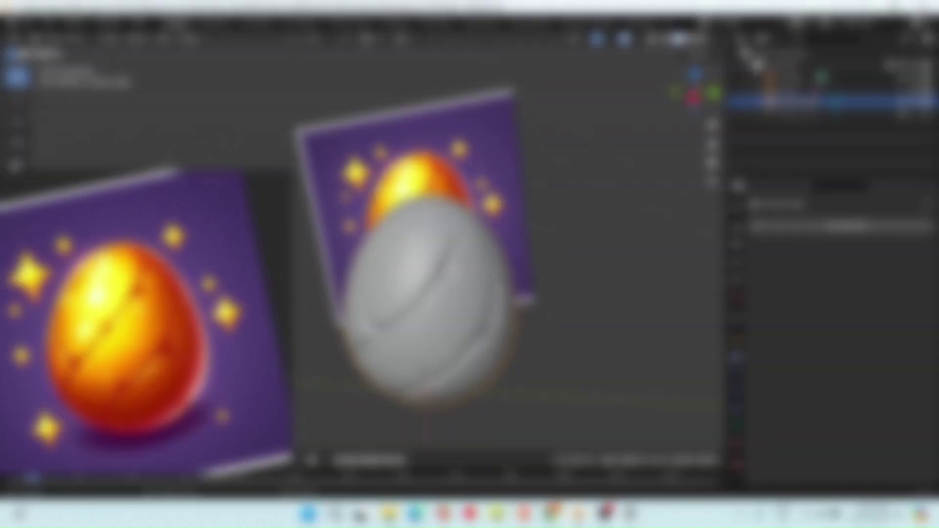
# Export the selected Sphere_High mesh as an FBX file, using the saved operator preset
pyautogui.press('F4')
pyautogui.moveTo(409, 427)
pyautogui.click(527, 410)
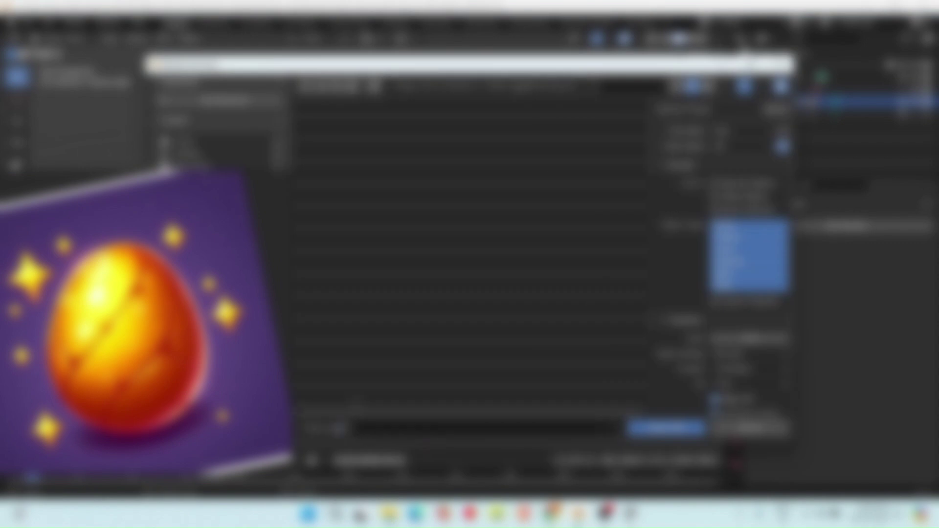
pyautogui.click(705, 109)
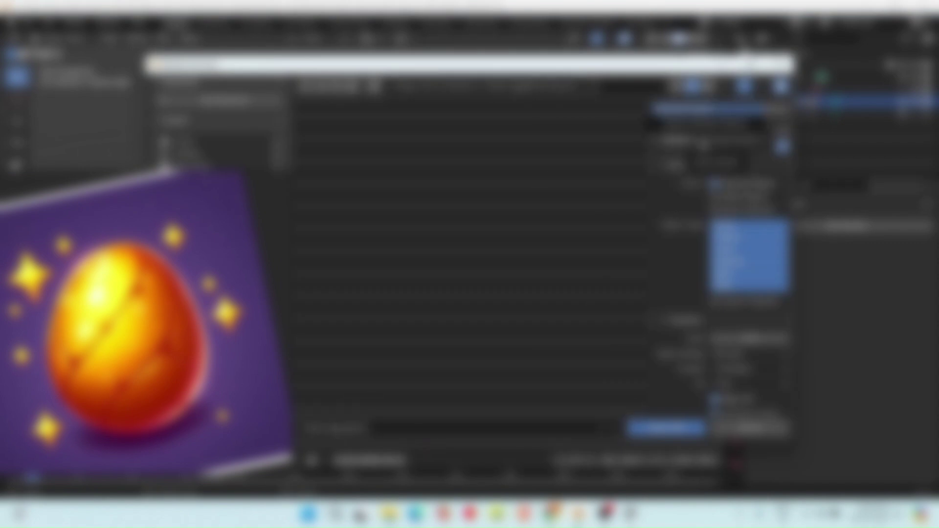
pyautogui.click(704, 140)
pyautogui.click(672, 428)
# Show and select Sphere_Low in place of the high-poly egg, apply its transforms, and export it as a separate FBX file
pyautogui.click(902, 103)
pyautogui.click(427, 267)
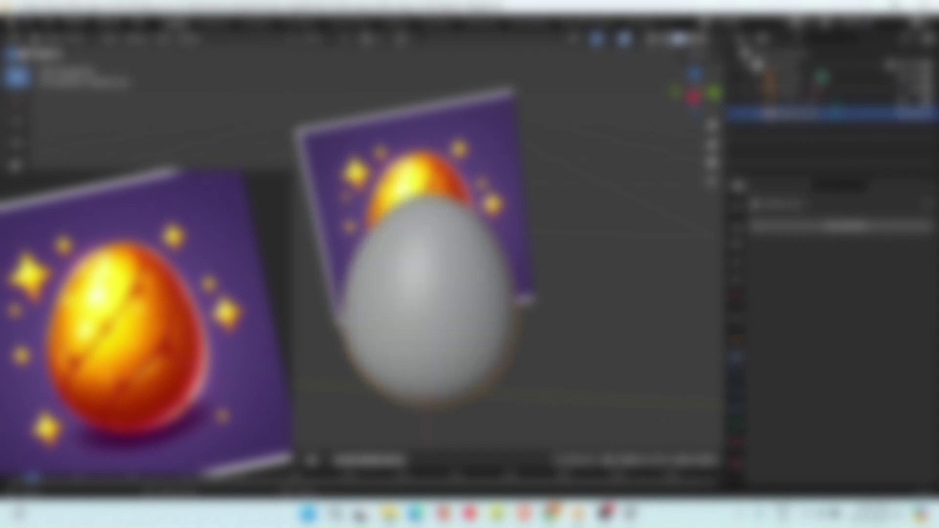
pyautogui.hotkey('ctrl', 'a')
pyautogui.click(427, 260)
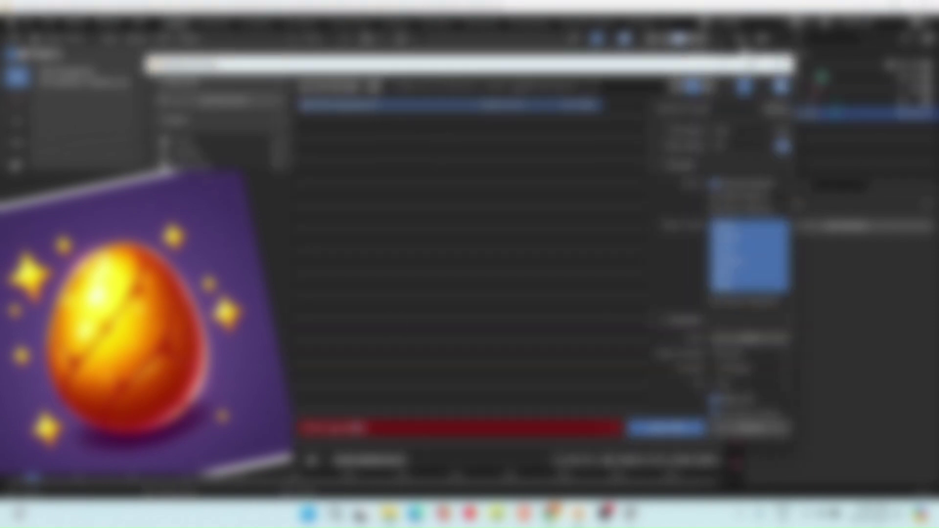
pyautogui.click(668, 429)
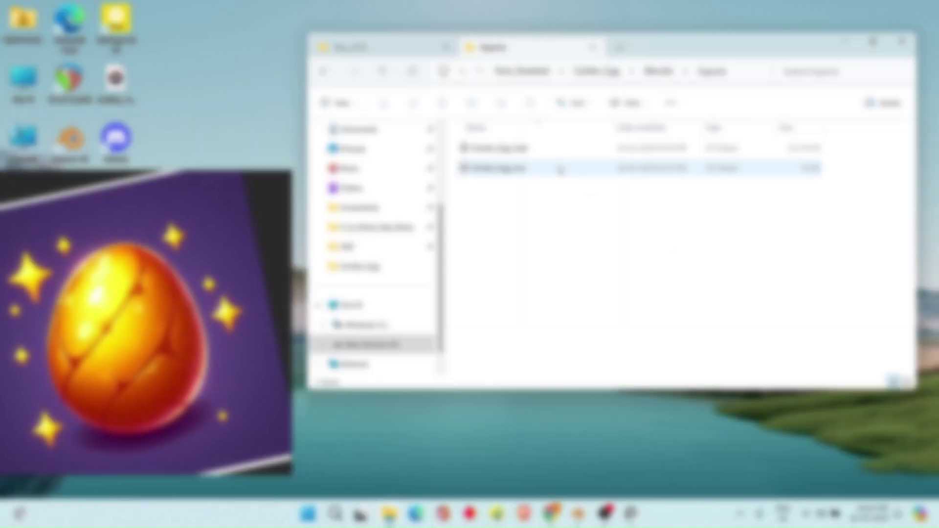
# Leave the exports folder as it is and launch Adobe Substance 3D Painter
pyautogui.rightClick(553, 247)
pyautogui.press('Escape')
pyautogui.press('super')
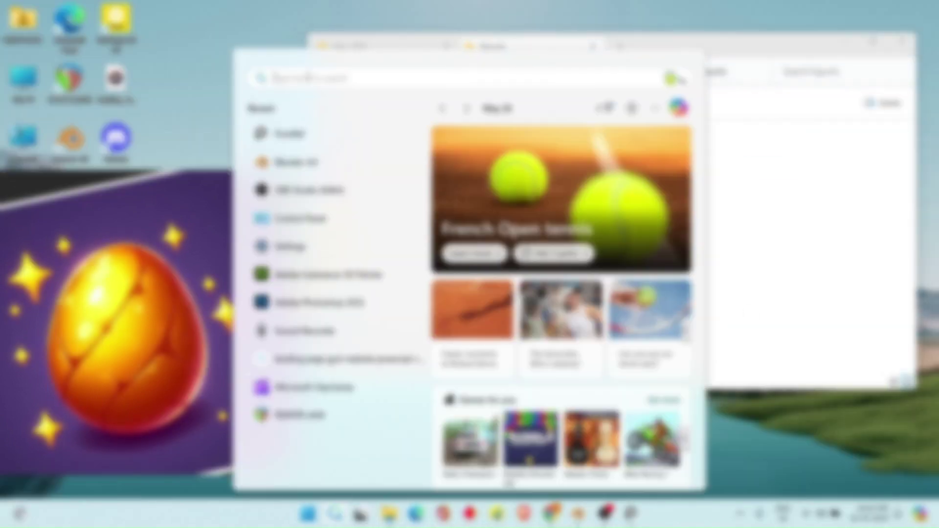
pyautogui.write('substance')
pyautogui.press('Return')
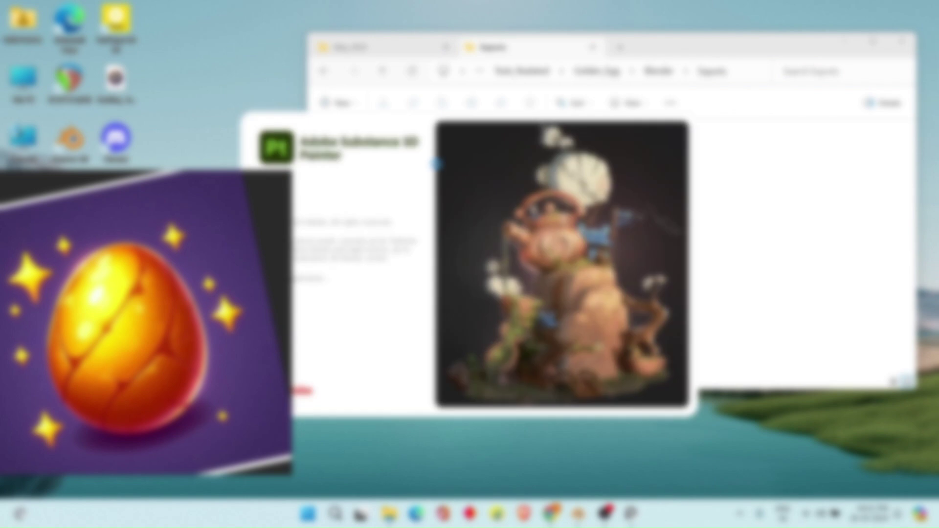
# Start a new Substance 3D Painter project and choose the exported low-poly egg from the exports folder as its mesh
pyautogui.click(586, 385)
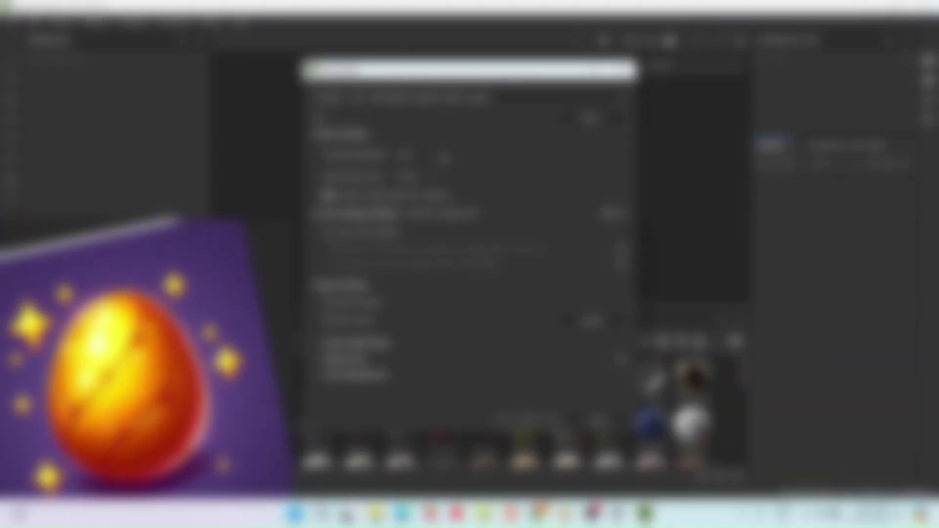
pyautogui.click(590, 119)
pyautogui.click(582, 115)
pyautogui.hotkey('ctrl', 'v')
pyautogui.press('Return')
pyautogui.doubleClick(500, 198)
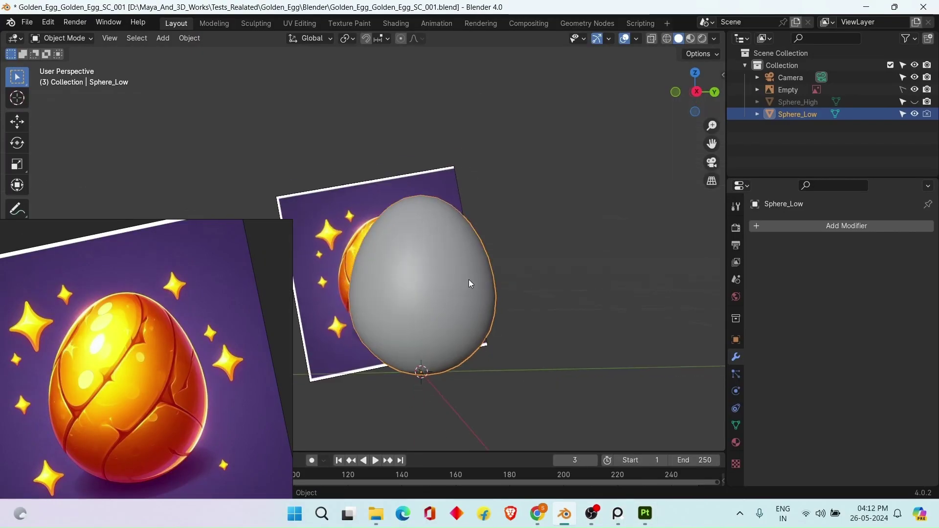
# Duplicate Sphere_Low in Blender, hide the original, and subdivide the copy by one level, applying the result to its mesh
pyautogui.rightClick(639, 300)
pyautogui.click(915, 114)
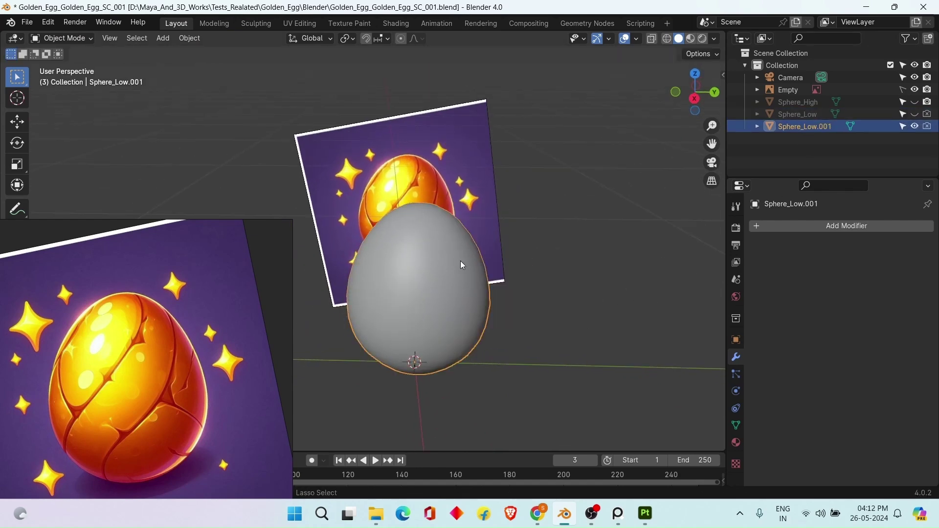
pyautogui.hotkey('ctrl', '1')
pyautogui.scroll(2, 514, 274)
pyautogui.moveTo(577, 308); pyautogui.dragTo(585, 288, button='middle')
pyautogui.hotkey('alt', 'w')
pyautogui.hotkey('ctrl', 'a')
pyautogui.click(582, 274)
pyautogui.click(477, 276)
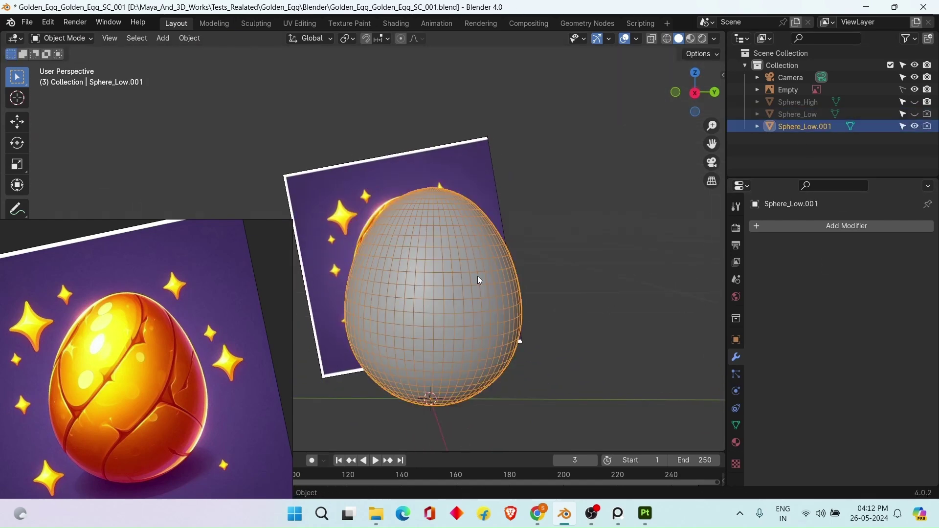
# Turn off the wireframe display and export the subdivided Sphere_Low.001 egg as FBX
pyautogui.hotkey('alt', 'w')
pyautogui.press('F4')
pyautogui.click(578, 308)
pyautogui.click(489, 293)
pyautogui.press('F4')
pyautogui.moveTo(488, 293)
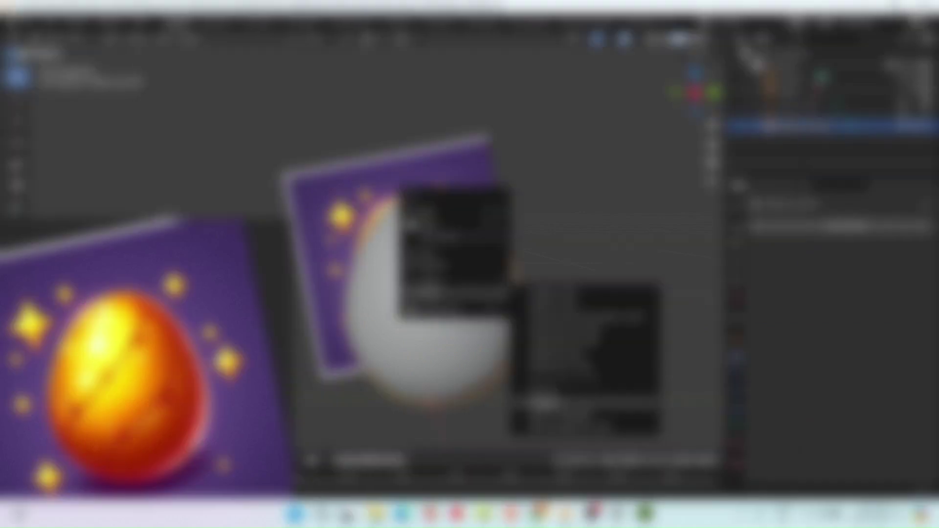
pyautogui.click(547, 403)
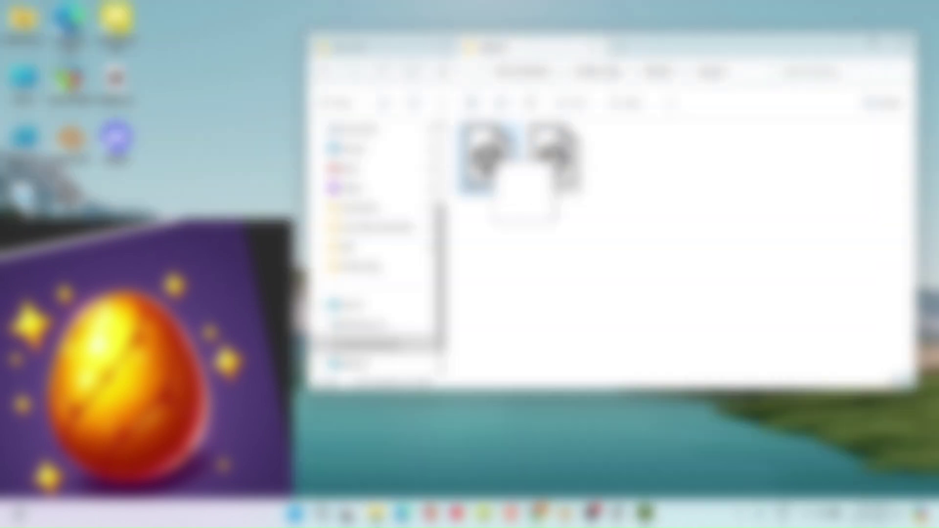
# Load the re-exported low-poly egg file into Substance 3D Painter and create a new project from it
pyautogui.moveTo(504, 162); pyautogui.dragTo(650, 486)
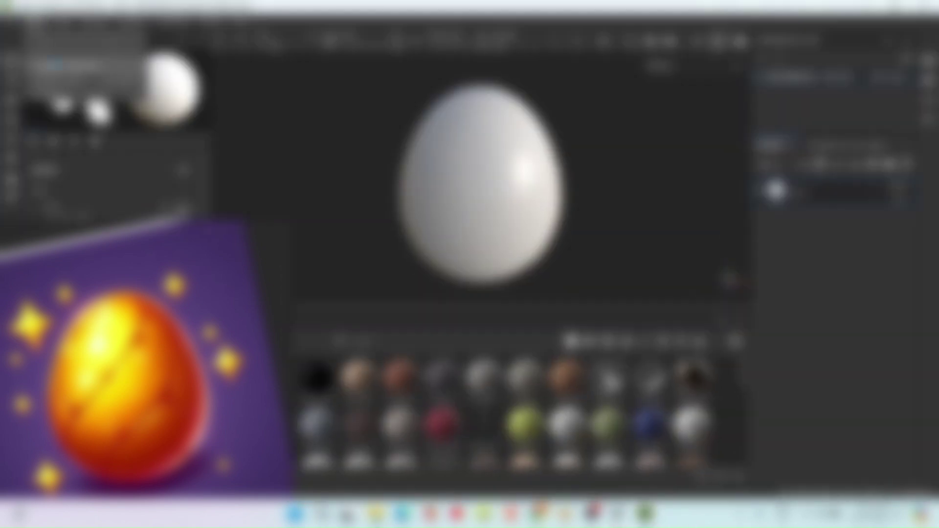
pyautogui.doubleClick(464, 256)
pyautogui.click(553, 363)
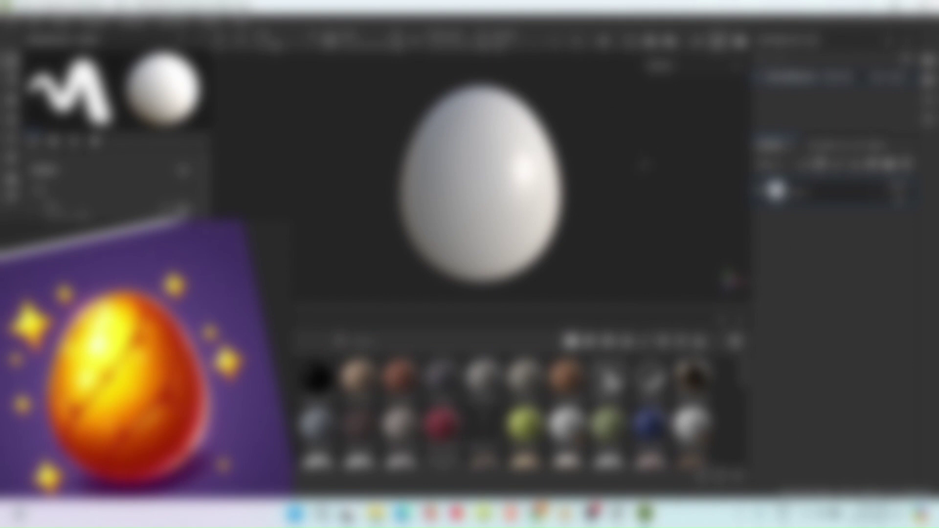
pyautogui.moveTo(644, 165)
pyautogui.keyDown('alt'); pyautogui.mouseDown()
pyautogui.moveTo(583, 218)
pyautogui.moveTo(638, 188)
pyautogui.moveTo(514, 194)
pyautogui.moveTo(627, 195)
pyautogui.moveTo(612, 203)
pyautogui.moveTo(589, 195)
pyautogui.moveTo(598, 189)
pyautogui.moveTo(600, 203)
pyautogui.mouseUp(); pyautogui.keyUp('alt')
pyautogui.keyDown('alt'); pyautogui.moveTo(600, 203); pyautogui.dragTo(655, 203, button='right'); pyautogui.keyUp('alt')
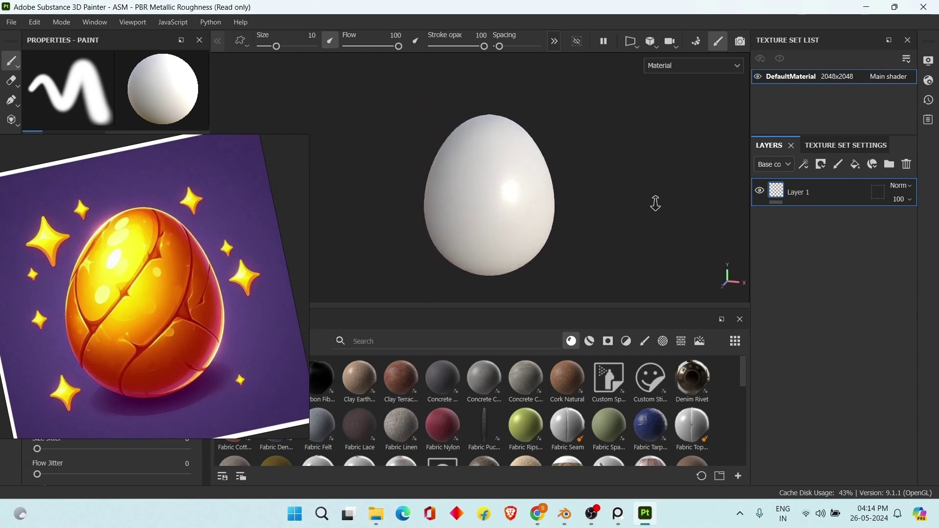
pyautogui.moveTo(656, 203)
pyautogui.keyDown('alt'); pyautogui.mouseDown()
pyautogui.moveTo(631, 195)
pyautogui.moveTo(646, 195)
pyautogui.moveTo(638, 200)
pyautogui.mouseUp(); pyautogui.keyUp('alt')
# Switch the Painter viewport to orthographic view and compare the egg's shape with the model in Blender
pyautogui.click(651, 41)
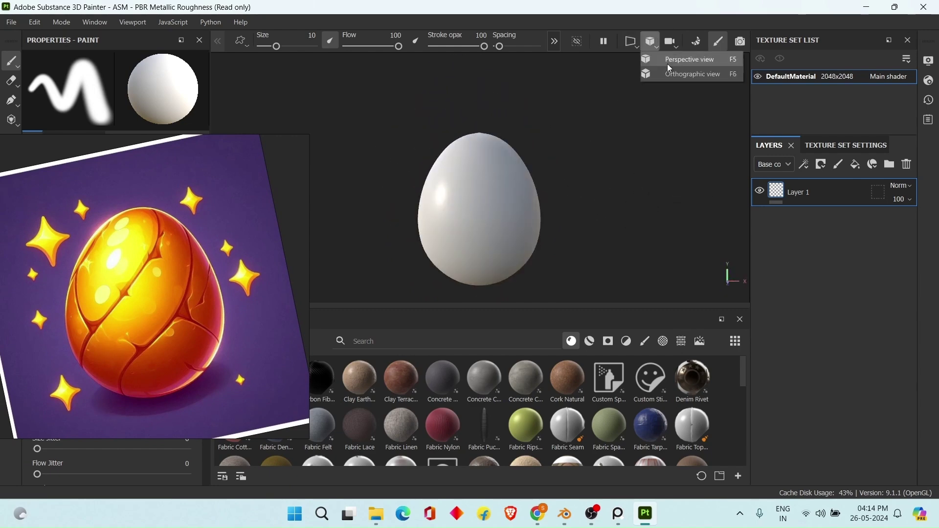
pyautogui.click(670, 71)
pyautogui.hotkey('alt', 'Tab')
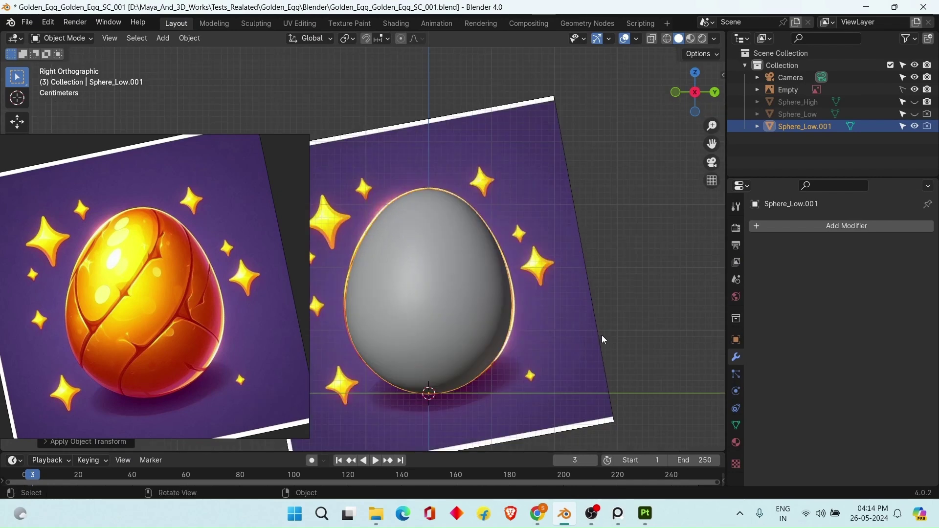
pyautogui.hotkey('alt', 'Tab')
pyautogui.moveTo(590, 237)
pyautogui.keyDown('alt'); pyautogui.mouseDown()
pyautogui.moveTo(602, 195)
pyautogui.moveTo(598, 233)
pyautogui.moveTo(601, 211)
pyautogui.mouseUp(); pyautogui.keyUp('alt')
# Set the viewport camera's focal length to 67 mm in Painter's display settings, and close the settings
pyautogui.click(928, 60)
pyautogui.scroll(-2, 818, 198)
pyautogui.click(827, 259)
pyautogui.click(827, 289)
pyautogui.scroll(-2, 772, 215)
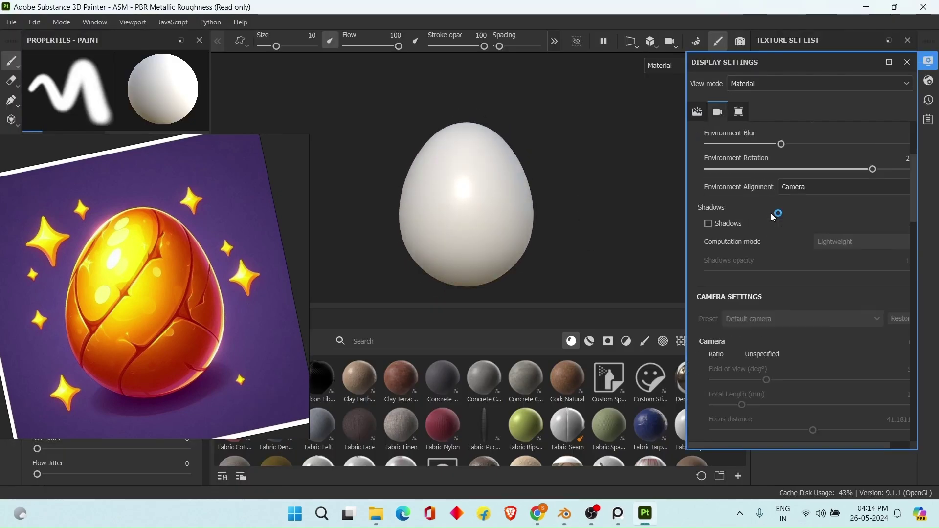
pyautogui.scroll(-5, 773, 218)
pyautogui.scroll(10, 775, 225)
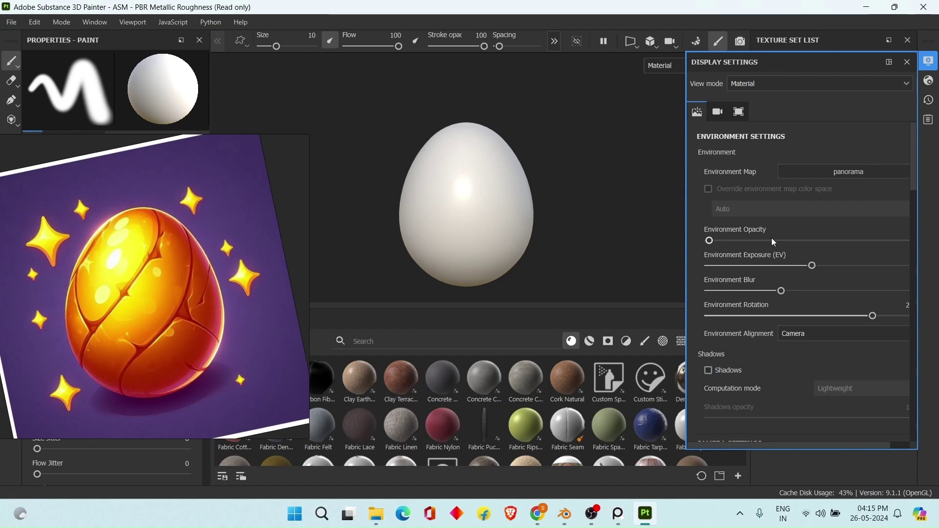
pyautogui.scroll(-5, 773, 242)
pyautogui.scroll(5, 773, 242)
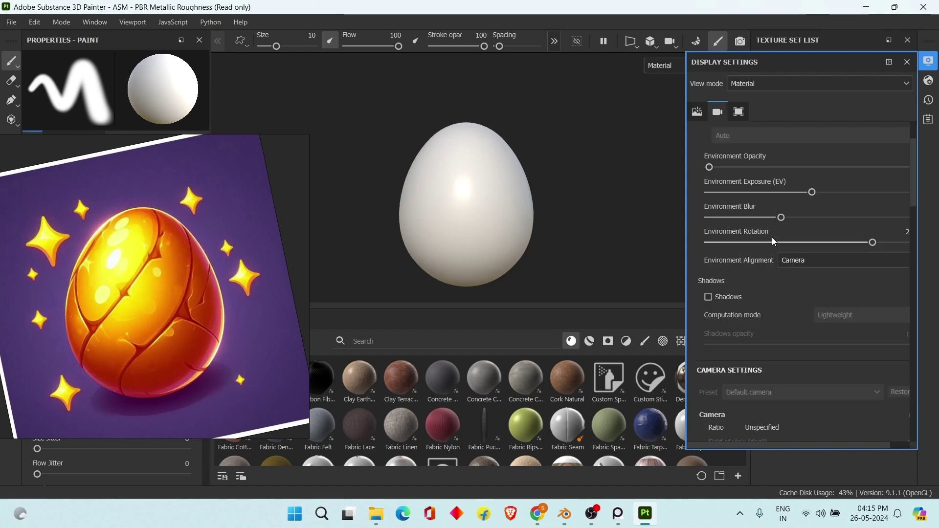
pyautogui.click(721, 115)
pyautogui.scroll(5, 779, 247)
pyautogui.click(723, 114)
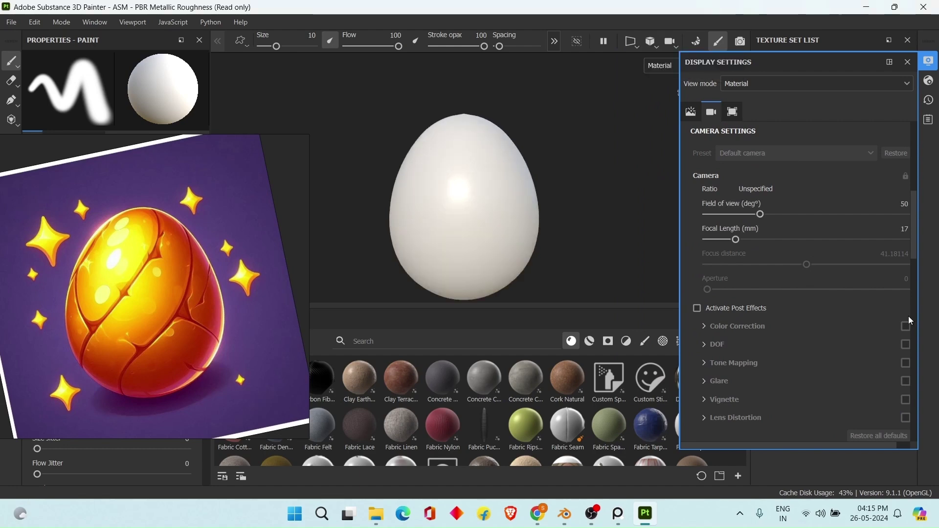
pyautogui.moveTo(737, 240); pyautogui.dragTo(775, 240)
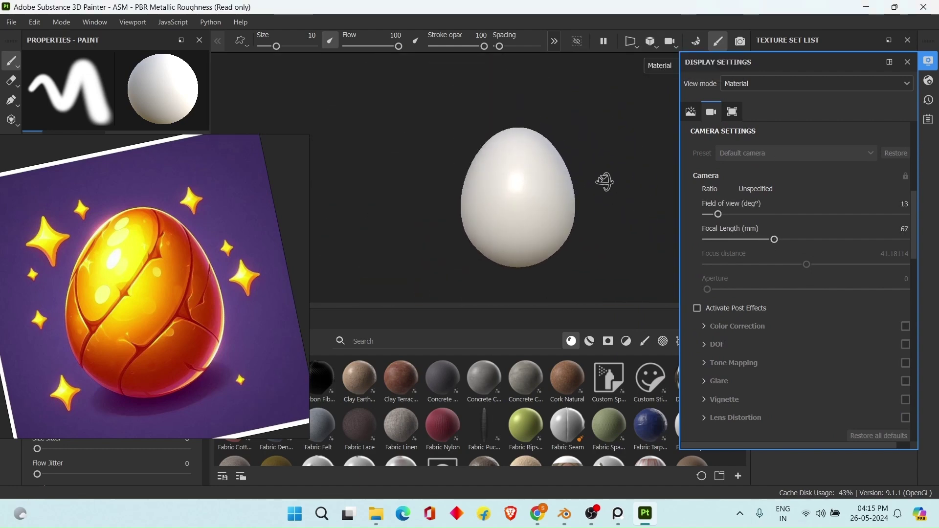
pyautogui.click(929, 62)
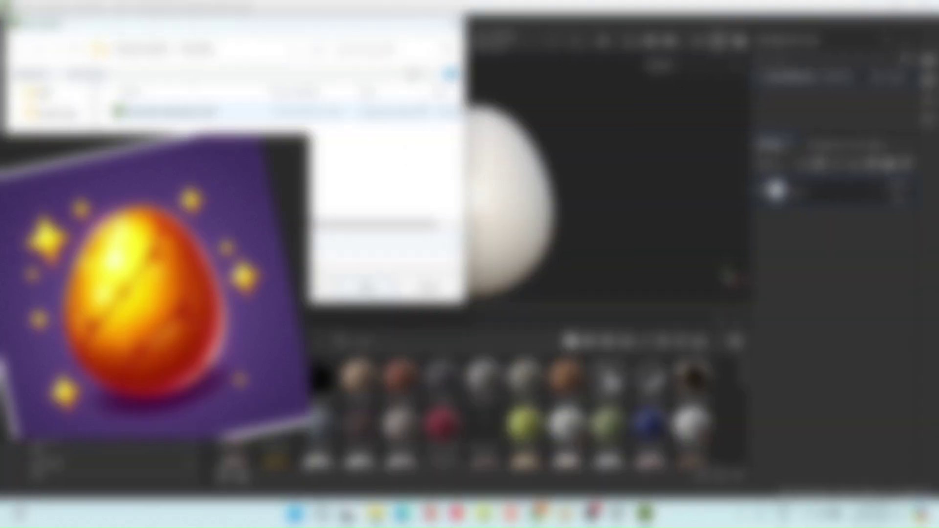
# Save the Painter project as Golden_Egg_Texturing_SC_001 in the golden egg's project folder
pyautogui.click(255, 49)
pyautogui.hotkey('ctrl', 'v')
pyautogui.press('Return')
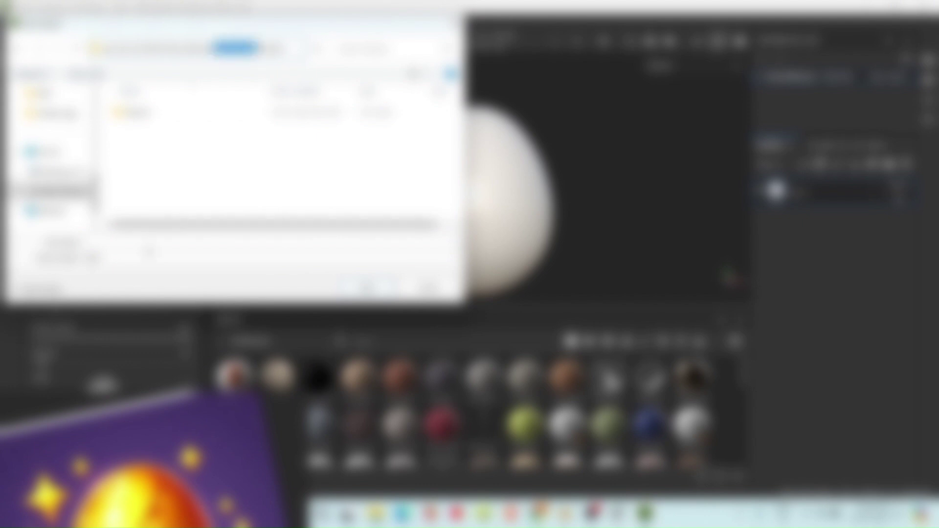
pyautogui.click(148, 243)
pyautogui.write('Dragon Egg')
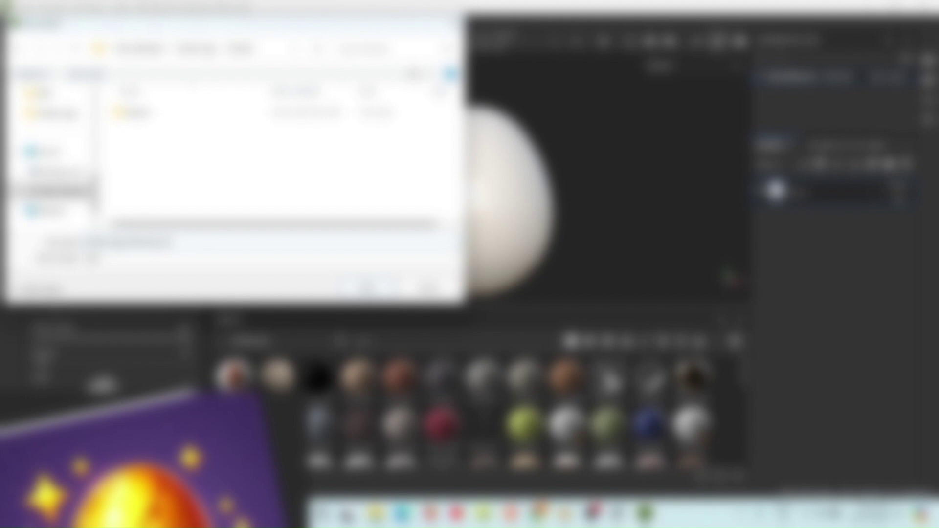
pyautogui.keyDown('alt'); pyautogui.moveTo(573, 202); pyautogui.dragTo(568, 210, button='middle'); pyautogui.keyUp('alt')
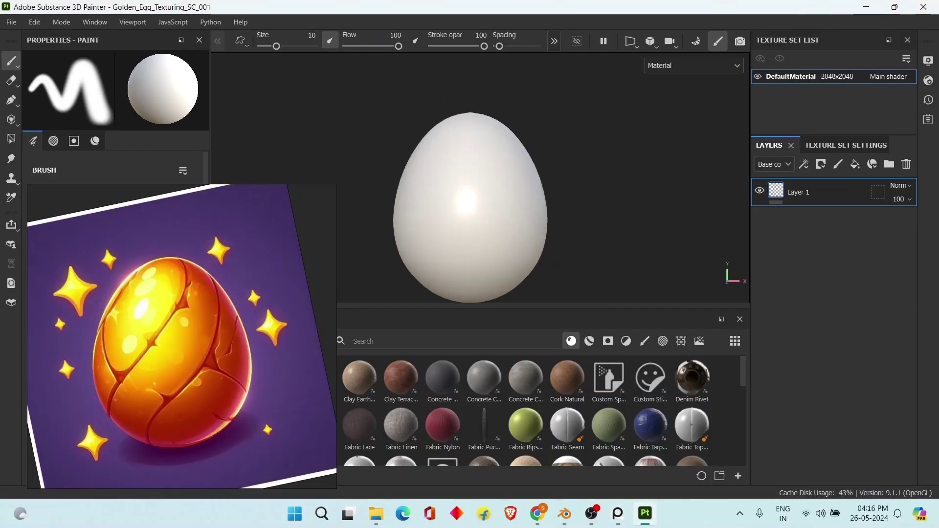
pyautogui.keyDown('alt'); pyautogui.moveTo(568, 209); pyautogui.dragTo(565, 210, button='right'); pyautogui.keyUp('alt')
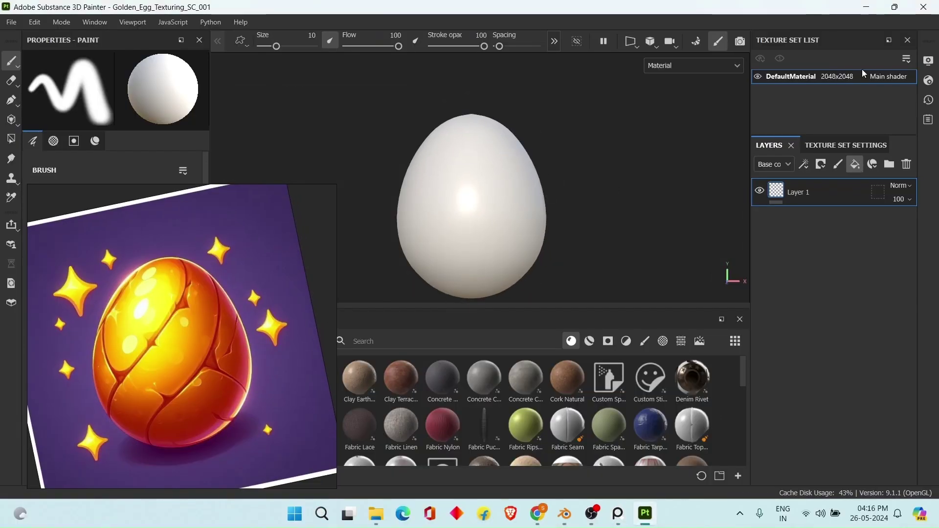
# Open the mesh map baking settings, set the output size to 4096, and load Golden_Egg_high.fbx as the high-definition mesh
pyautogui.click(846, 146)
pyautogui.scroll(-10, 837, 323)
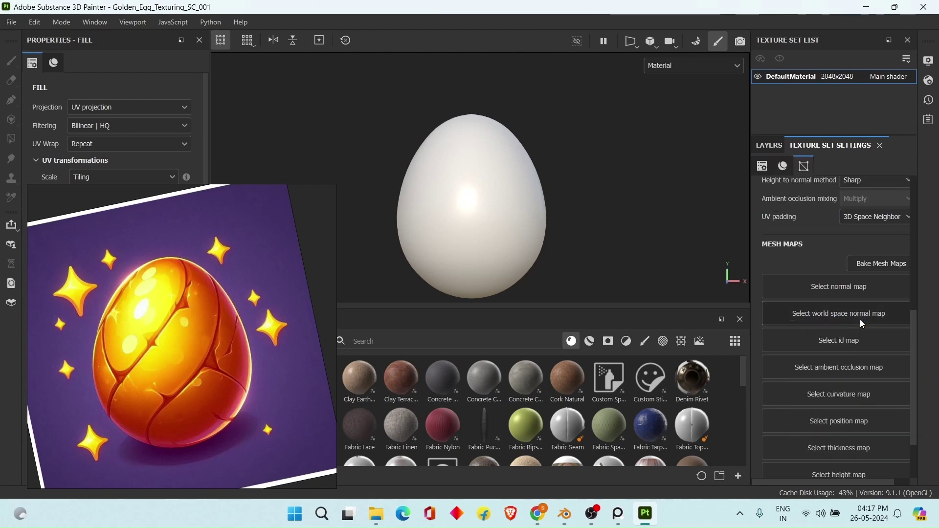
pyautogui.click(879, 264)
pyautogui.click(277, 80)
pyautogui.click(252, 175)
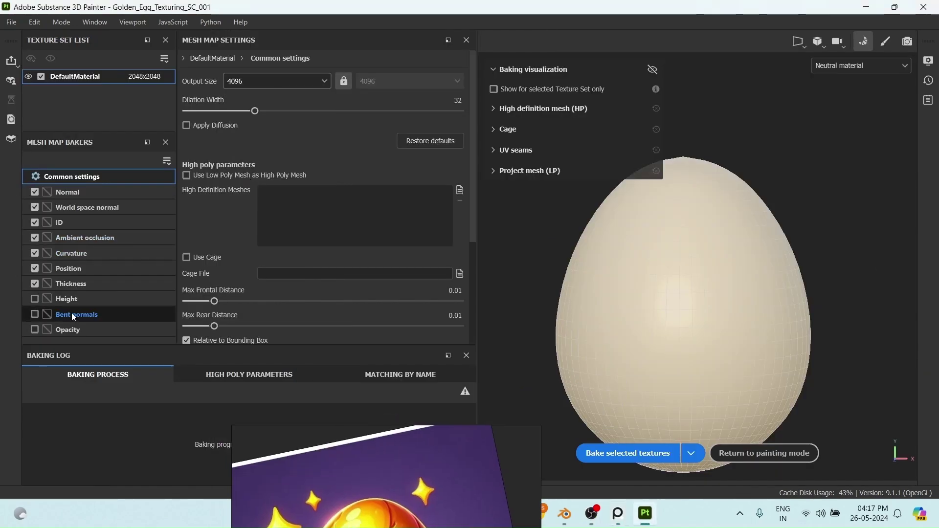
pyautogui.click(460, 190)
# Set the baking max frontal distance to 0.0234 and the max rear distance to 0.0269
pyautogui.scroll(-3, 327, 309)
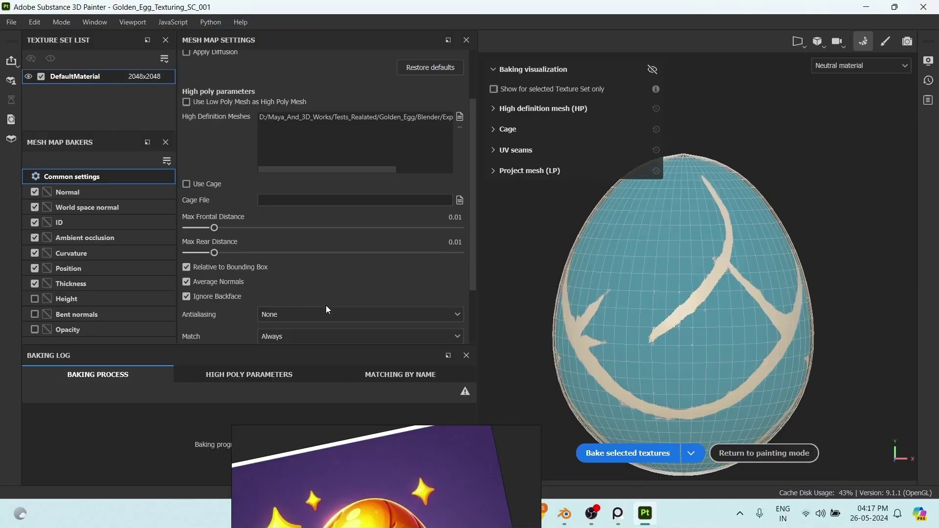
pyautogui.moveTo(218, 230); pyautogui.dragTo(226, 231)
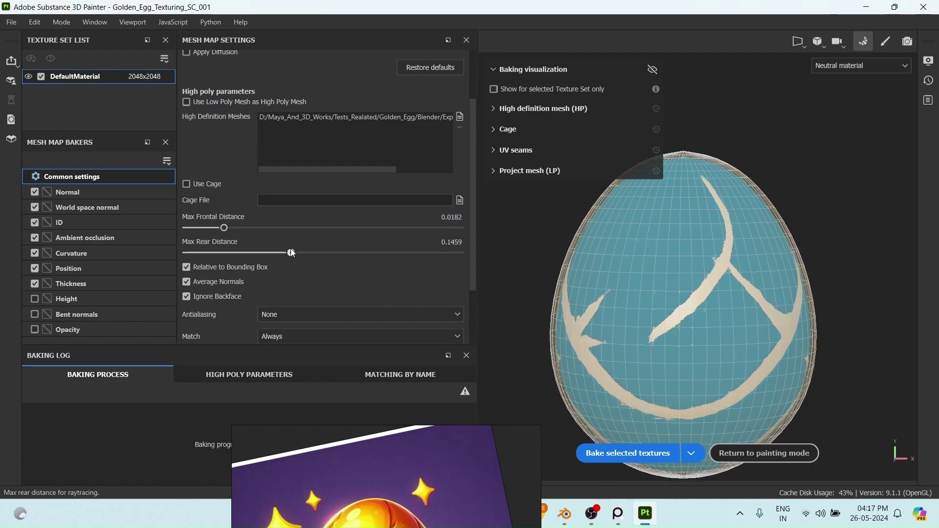
pyautogui.moveTo(277, 262); pyautogui.dragTo(226, 254)
pyautogui.moveTo(224, 229)
pyautogui.mouseDown()
pyautogui.moveTo(296, 229)
pyautogui.moveTo(185, 228)
pyautogui.moveTo(230, 226)
pyautogui.mouseUp()
pyautogui.moveTo(227, 253); pyautogui.dragTo(260, 252)
# Set matching to By Mesh Name and antialiasing to Supersampling 16x, and bake the selected mesh maps
pyautogui.scroll(-3, 290, 277)
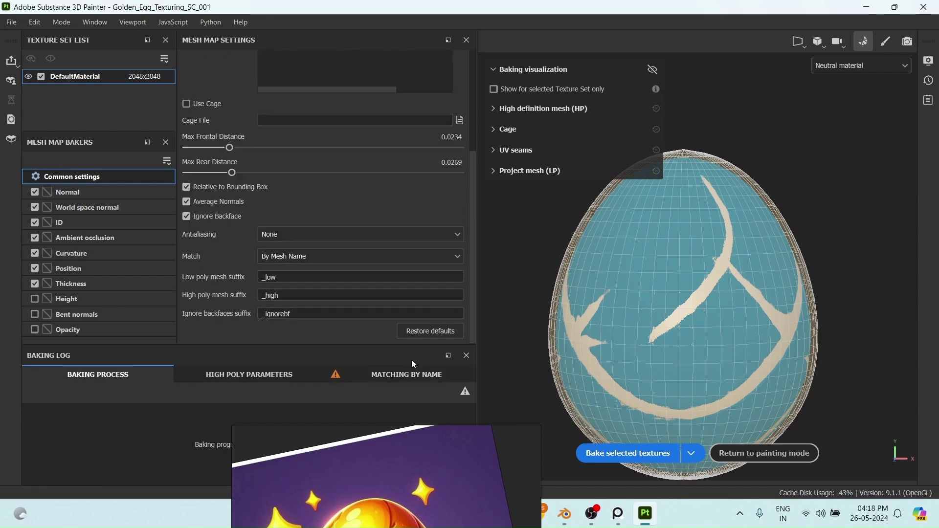
pyautogui.scroll(3, 349, 198)
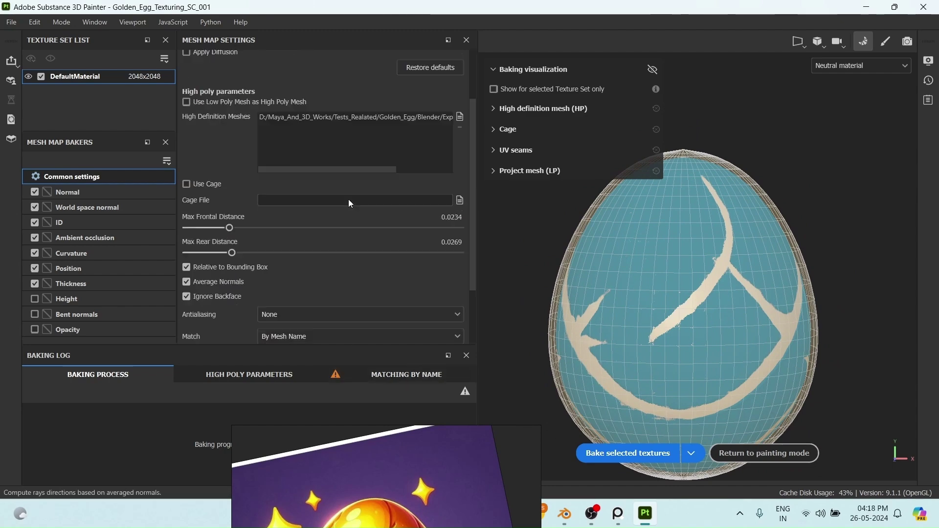
pyautogui.scroll(-3, 362, 207)
pyautogui.scroll(4, 328, 197)
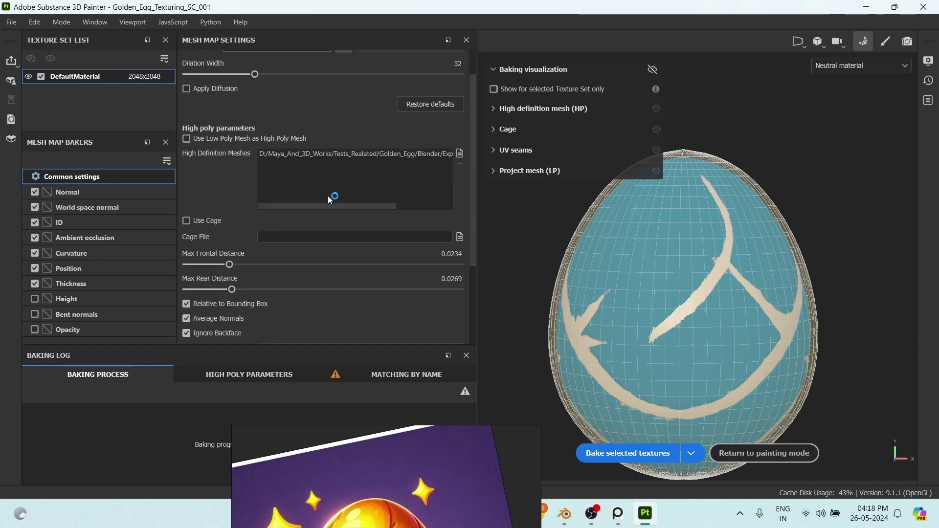
pyautogui.scroll(-4, 330, 200)
pyautogui.click(342, 235)
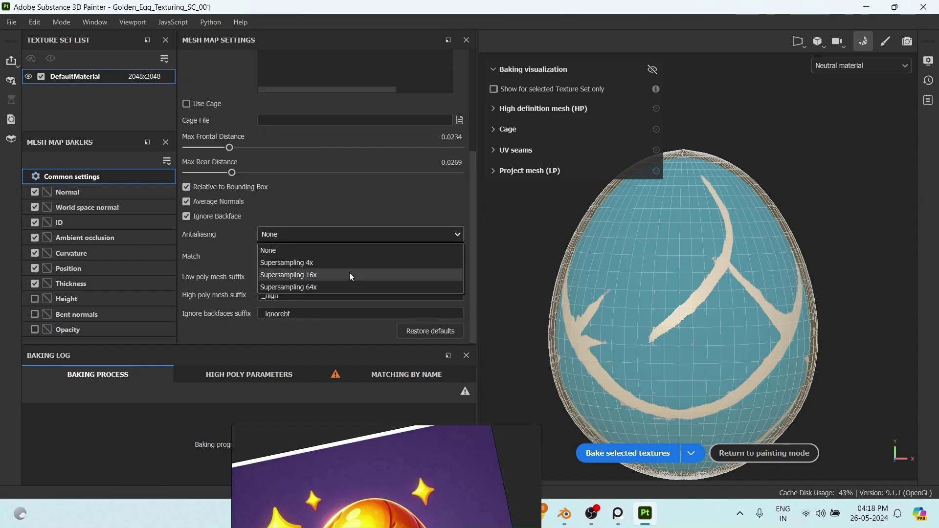
pyautogui.click(304, 296)
pyautogui.click(629, 454)
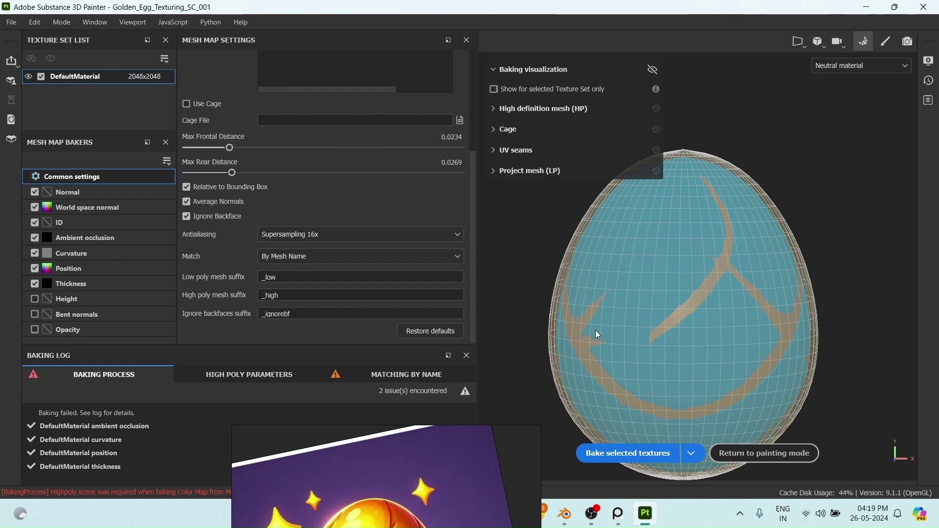
# Return to painting mode and inspect the egg's surface for the baked crack details
pyautogui.click(765, 454)
pyautogui.scroll(2, 573, 240)
pyautogui.moveTo(573, 230)
pyautogui.keyDown('alt'); pyautogui.mouseDown()
pyautogui.moveTo(579, 187)
pyautogui.moveTo(652, 214)
pyautogui.moveTo(694, 205)
pyautogui.mouseUp(); pyautogui.keyUp('alt')
pyautogui.scroll(4, 816, 248)
pyautogui.scroll(-5, 816, 250)
pyautogui.scroll(-1, 511, 185)
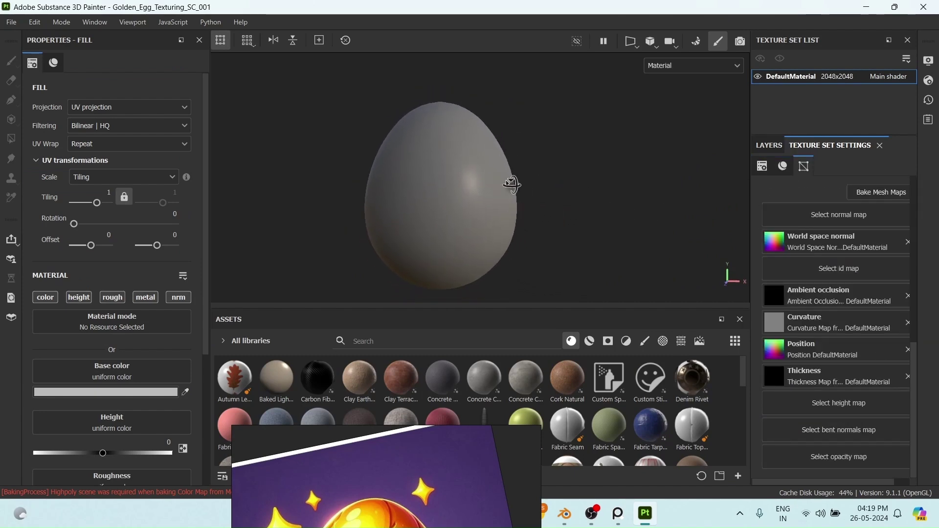
# Reopen the mesh map baking settings, set Match to Always, and bake the selected maps again
pyautogui.click(769, 146)
pyautogui.click(827, 146)
pyautogui.scroll(3, 868, 294)
pyautogui.scroll(-4, 890, 190)
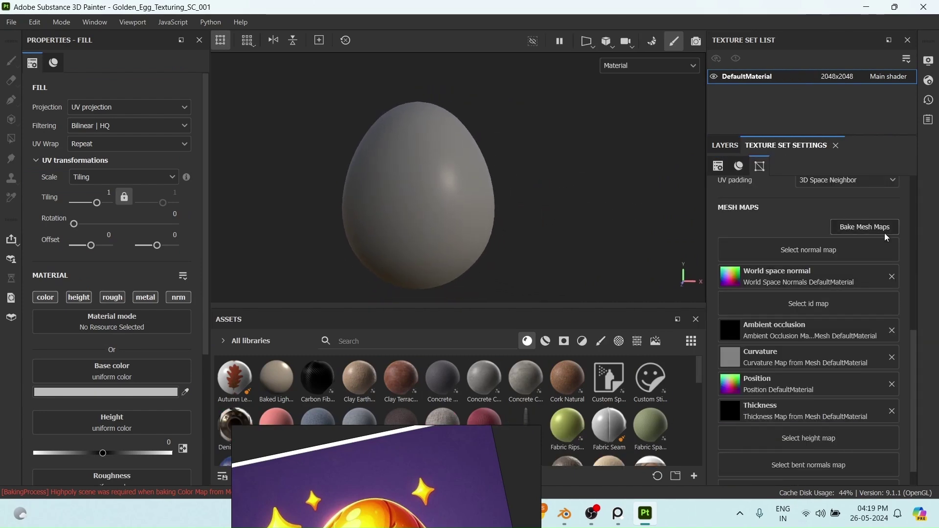
pyautogui.click(885, 233)
pyautogui.scroll(3, 392, 181)
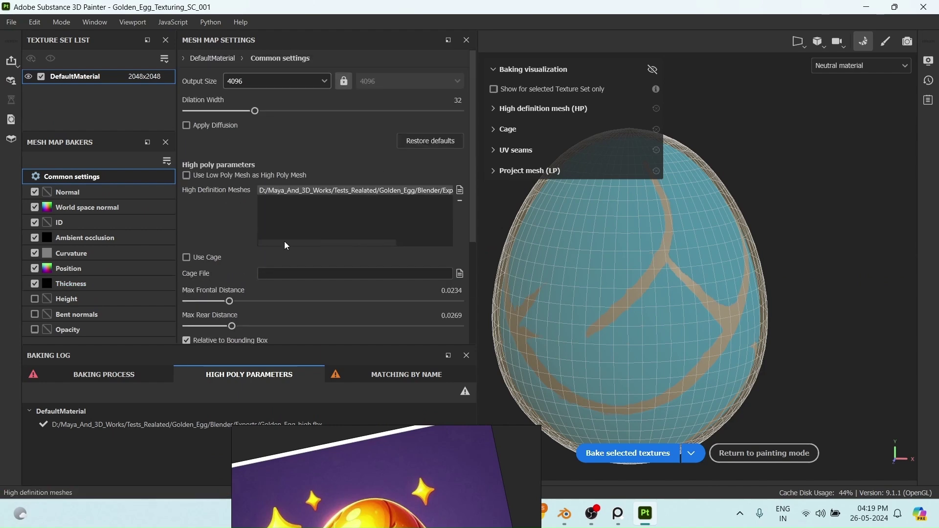
pyautogui.scroll(-3, 286, 245)
pyautogui.scroll(3, 330, 243)
pyautogui.scroll(-3, 336, 233)
pyautogui.click(628, 453)
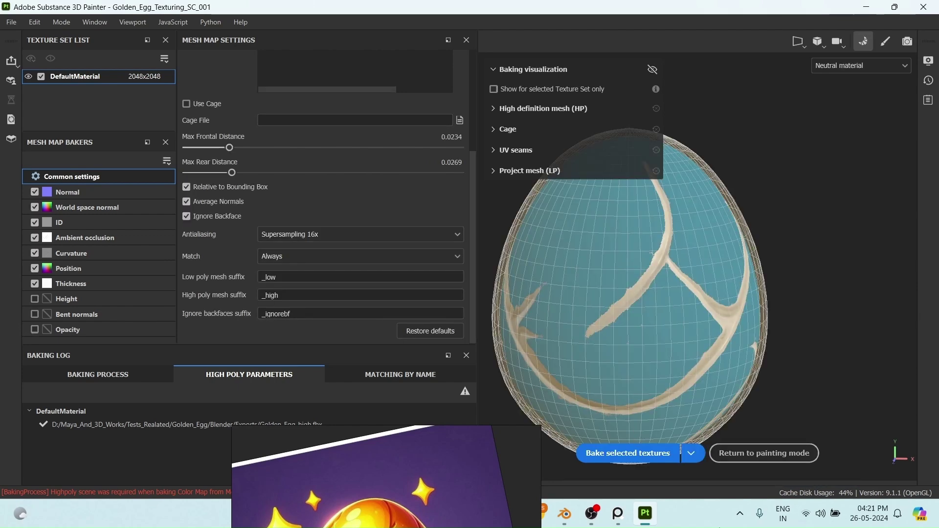
# Return to painting mode and turn the egg to compare its baked cracks with the reference
pyautogui.click(764, 453)
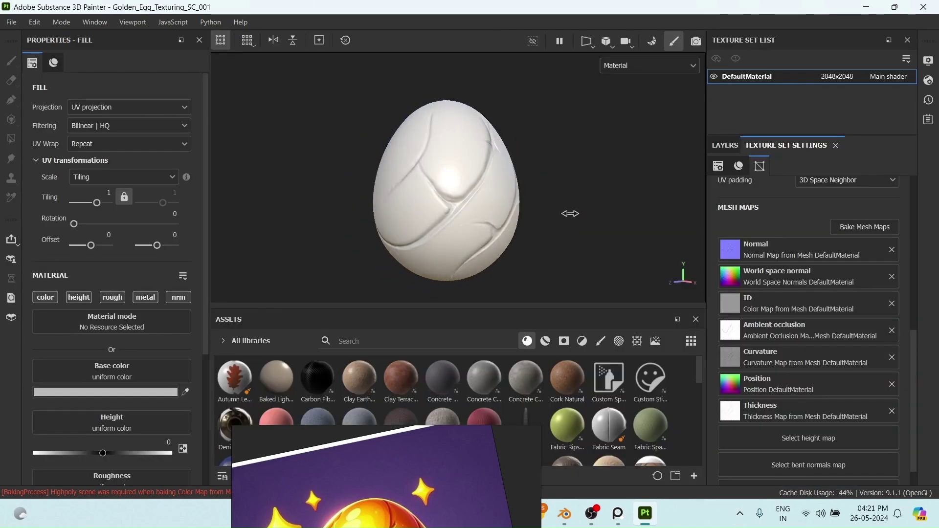
pyautogui.keyDown('alt'); pyautogui.moveTo(581, 212); pyautogui.dragTo(538, 206); pyautogui.keyUp('alt')
pyautogui.scroll(1, 570, 151)
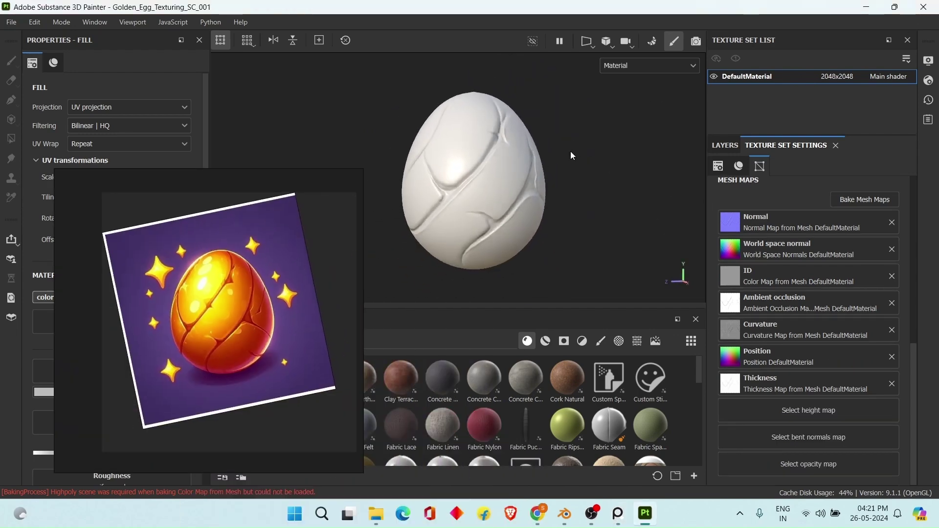
# Set the viewport camera's focal length to 95 mm and show the layer stack
pyautogui.click(929, 61)
pyautogui.moveTo(775, 242); pyautogui.dragTo(786, 239)
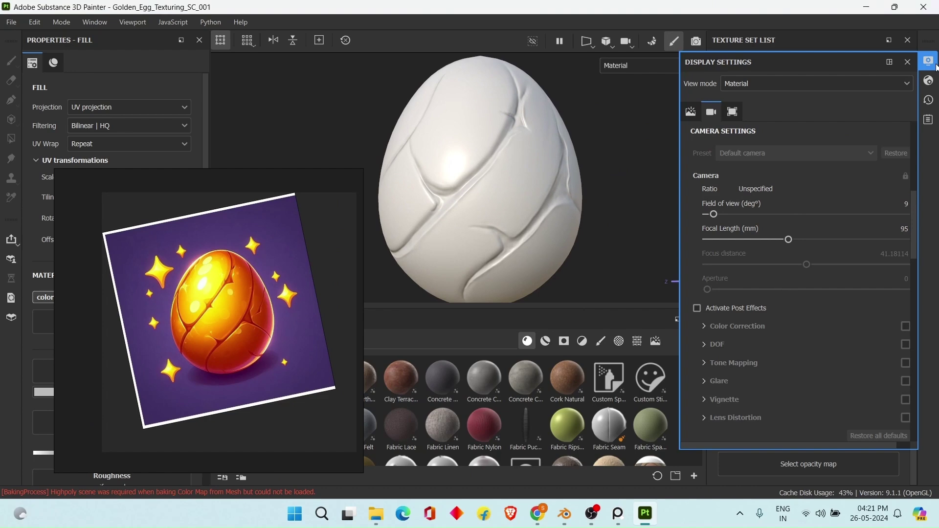
pyautogui.click(725, 146)
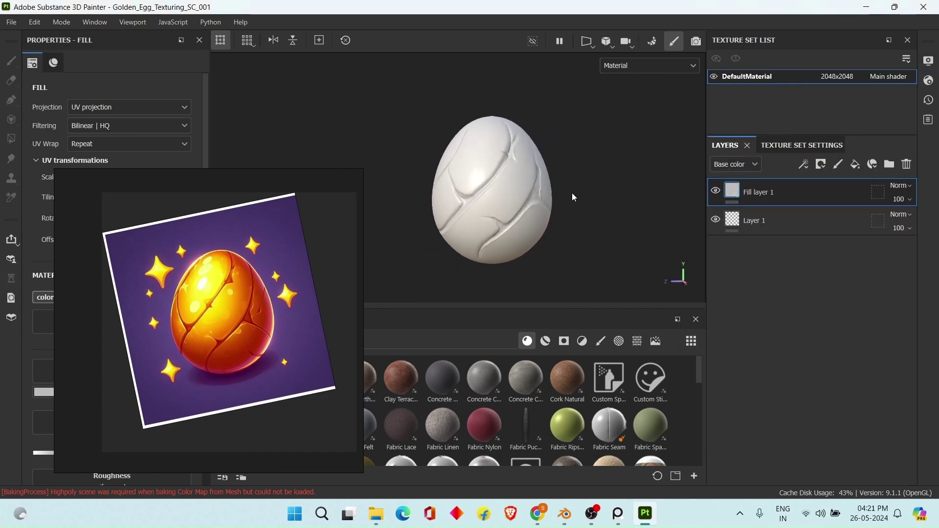
pyautogui.scroll(2, 574, 194)
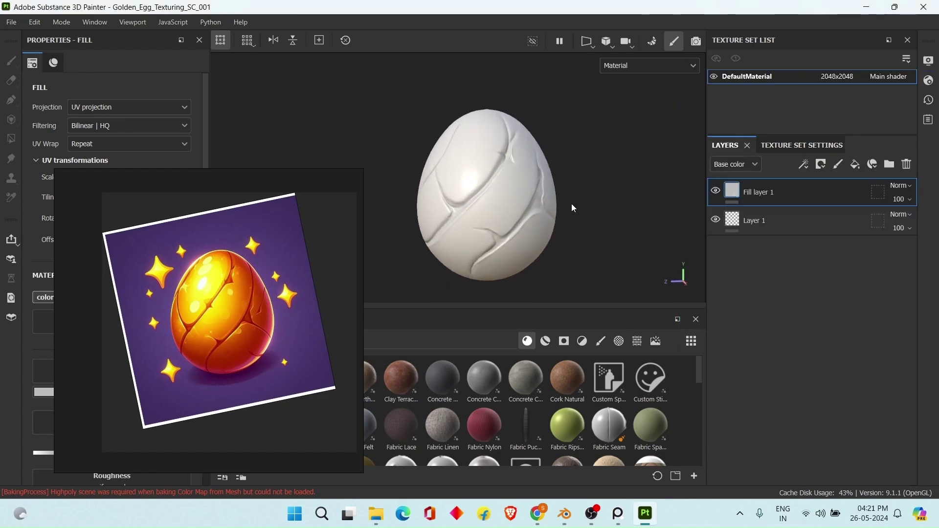
# Switch to Blender, reposition and enlarge the floating reference image, and frame the stars around the egg
pyautogui.click(565, 514)
pyautogui.moveTo(90, 295); pyautogui.dragTo(142, 261, button='right')
pyautogui.scroll(4, 355, 208)
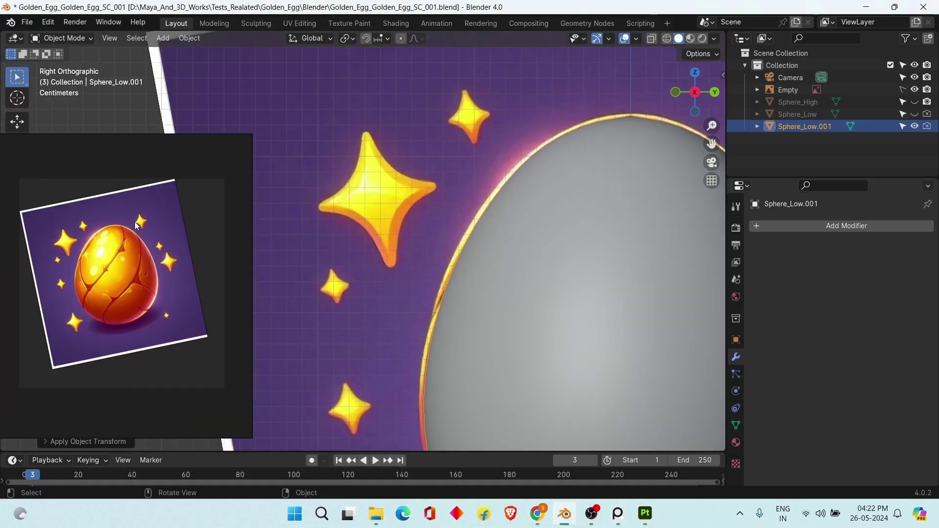
pyautogui.scroll(3, 135, 221)
pyautogui.scroll(2, 376, 216)
pyautogui.scroll(-6, 383, 187)
# Add a mesh cube to the scene as the base for a star
pyautogui.click(383, 189)
pyautogui.hotkey('shift', 'a')
pyautogui.moveTo(373, 224)
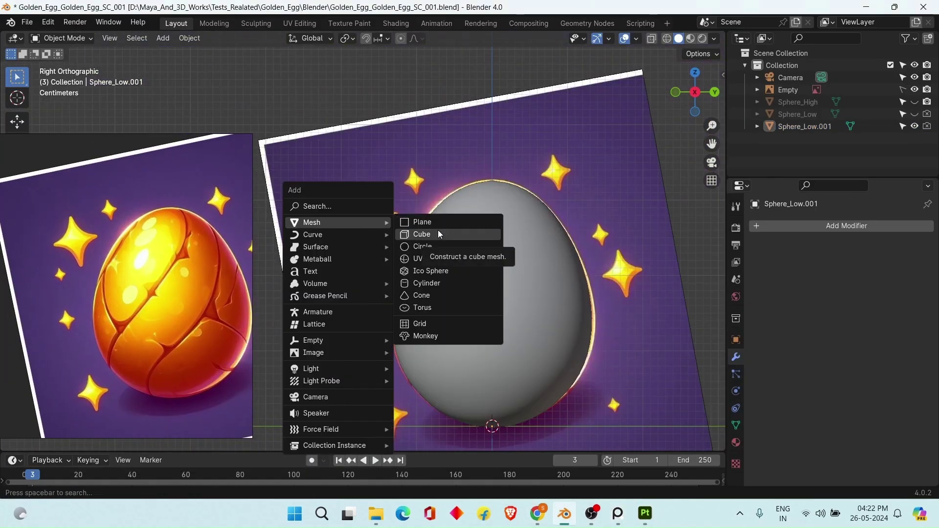
pyautogui.moveTo(351, 256)
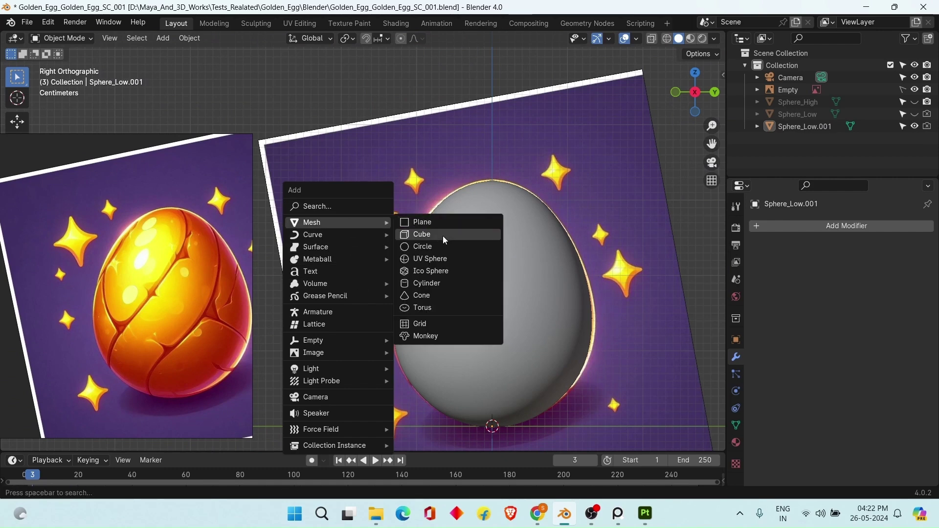
pyautogui.click(444, 240)
# Scale the cube down and move it onto the large star at the egg's upper left in the reference
pyautogui.press('s')
pyautogui.click(551, 368)
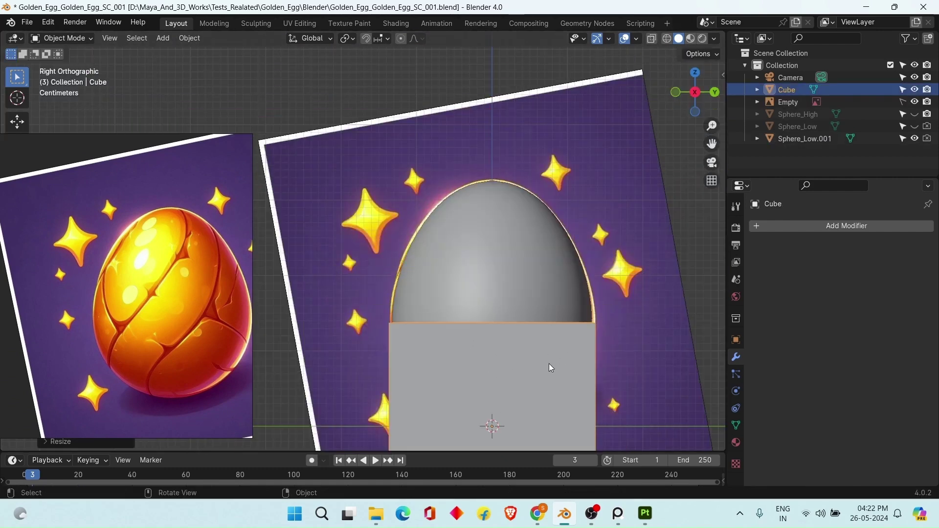
pyautogui.press('s')
pyautogui.click(530, 388)
pyautogui.keyDown('alt'); pyautogui.moveTo(546, 374); pyautogui.dragTo(586, 324, button='middle'); pyautogui.keyUp('alt')
pyautogui.press('s')
pyautogui.click(556, 354)
pyautogui.press('g')
pyautogui.click(430, 142)
pyautogui.scroll(3, 433, 157)
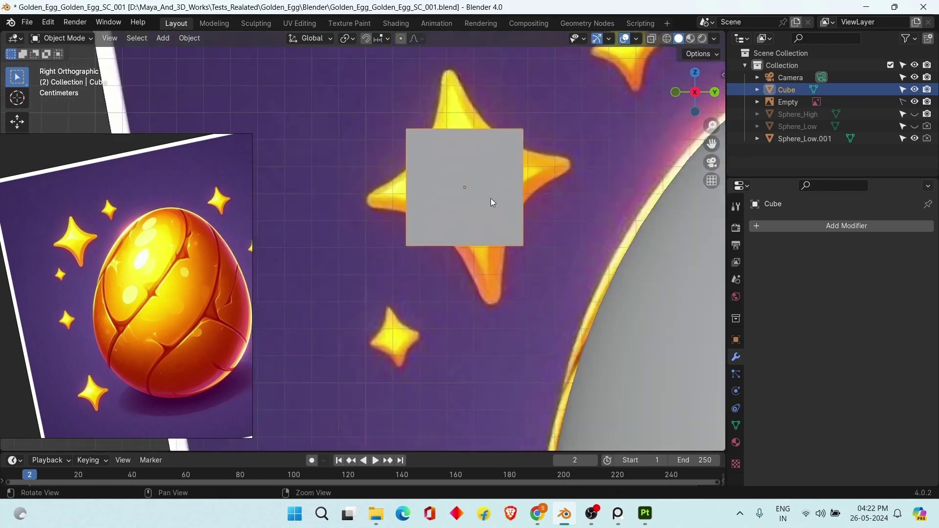
# Rotate the cube to the large star's tilt and center it on the star
pyautogui.press('r')
pyautogui.scroll(2, 504, 210)
pyautogui.click(509, 211)
pyautogui.scroll(1, 510, 222)
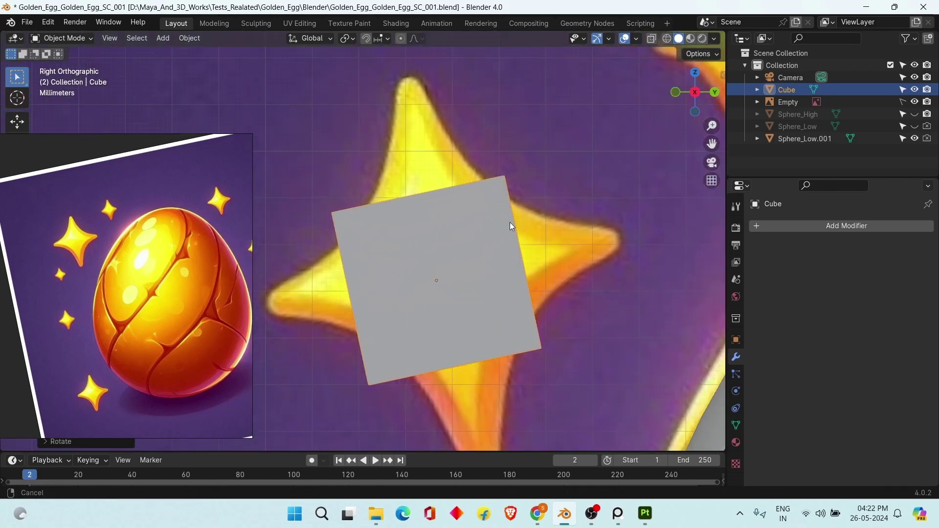
pyautogui.press('g')
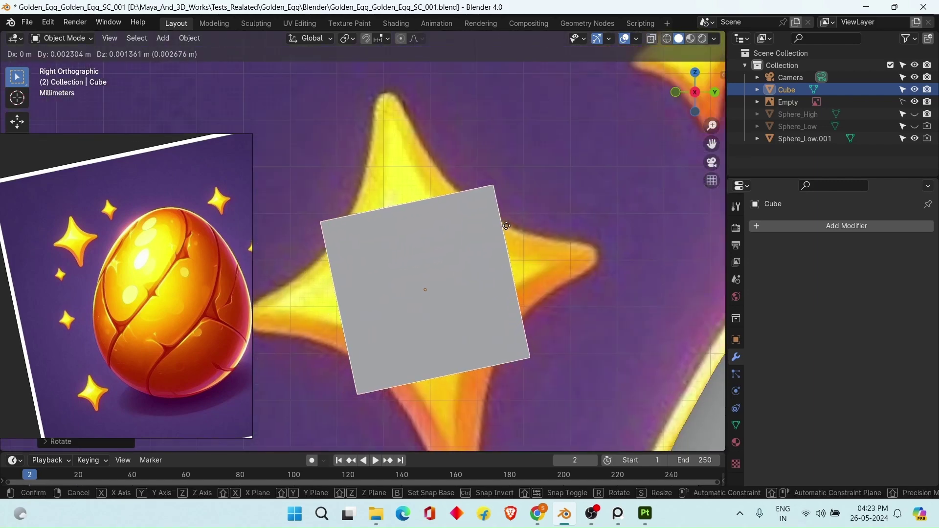
pyautogui.click(504, 224)
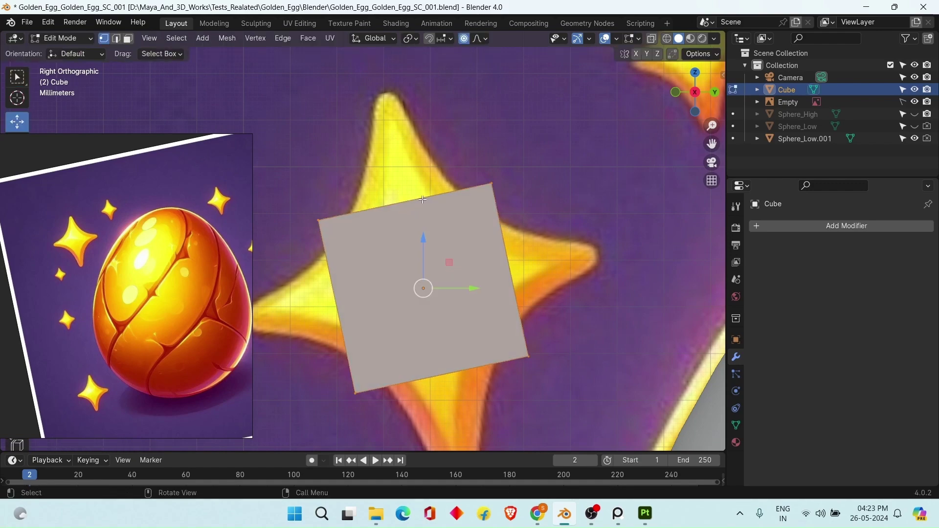
# Scale the cube along X from the front view to adjust its depth, and return to the right view
pyautogui.scroll(-5, 423, 200)
pyautogui.press('KP_1')
pyautogui.press('Tab')
pyautogui.press('s')
pyautogui.press('x')
pyautogui.click(459, 229)
pyautogui.press('KP_3')
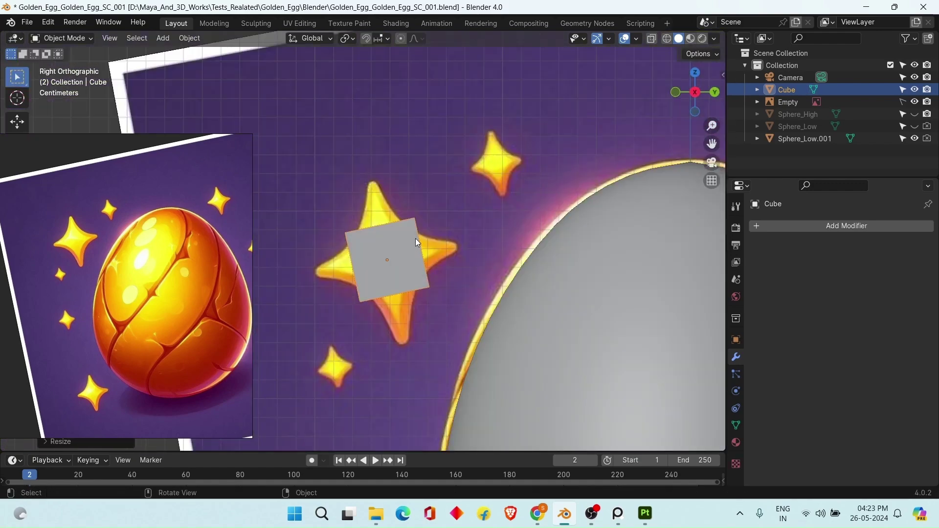
# Scale the cube's mesh down in Edit Mode to fit the center of the large star
pyautogui.scroll(5, 413, 238)
pyautogui.press('Tab')
pyautogui.hotkey('alt', 'z')
pyautogui.press('s')
pyautogui.click(615, 256)
pyautogui.hotkey('alt', 'z')
pyautogui.scroll(-4, 539, 237)
# Select the cube's four outer side faces in face mode and extrude them individually outward into a cross shape
pyautogui.moveTo(538, 236); pyautogui.dragTo(537, 254, button='middle')
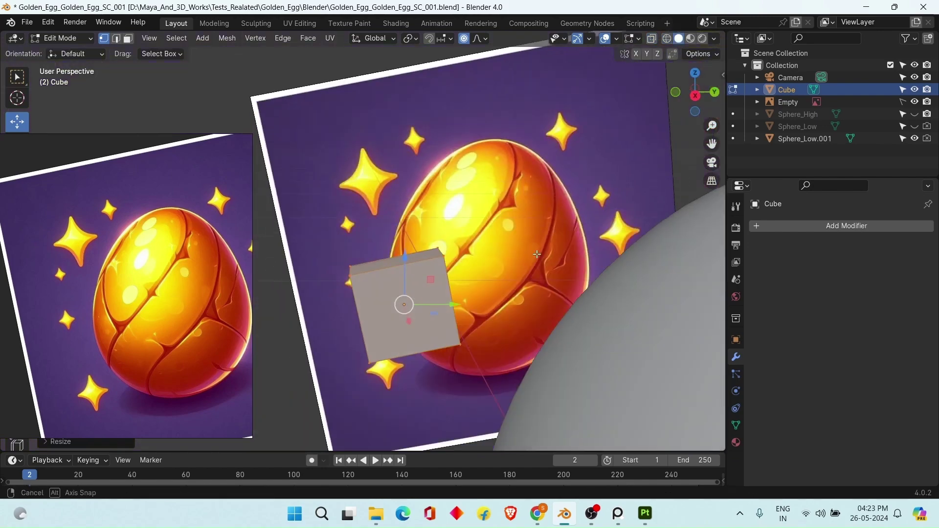
pyautogui.keyDown('alt'); pyautogui.moveTo(538, 254); pyautogui.dragTo(533, 259); pyautogui.keyUp('alt')
pyautogui.click(353, 268)
pyautogui.press('3')
pyautogui.keyDown('alt'); pyautogui.moveTo(463, 263); pyautogui.dragTo(460, 294); pyautogui.keyUp('alt')
pyautogui.doubleClick(379, 313)
pyautogui.keyDown('alt'); pyautogui.moveTo(482, 326); pyautogui.dragTo(536, 289); pyautogui.keyUp('alt')
pyautogui.moveTo(215, 203); pyautogui.dragTo(302, 197, button='right')
pyautogui.hotkey('ctrl', 'e')
pyautogui.click(457, 400)
pyautogui.keyDown('alt'); pyautogui.moveTo(488, 304); pyautogui.dragTo(545, 283, button='middle'); pyautogui.keyUp('alt')
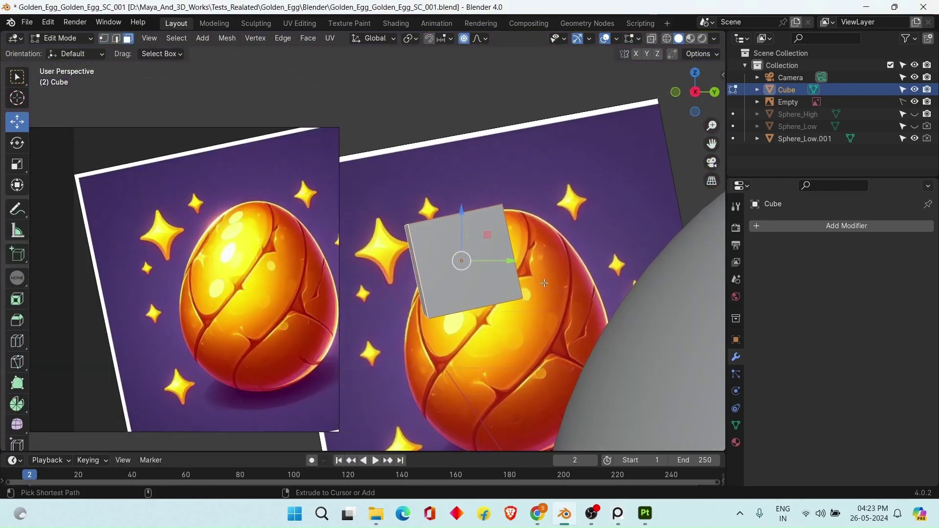
pyautogui.hotkey('ctrl', 'e')
pyautogui.moveTo(524, 245); pyautogui.dragTo(487, 248, button='middle')
pyautogui.hotkey('ctrl', 'e')
pyautogui.click(308, 38)
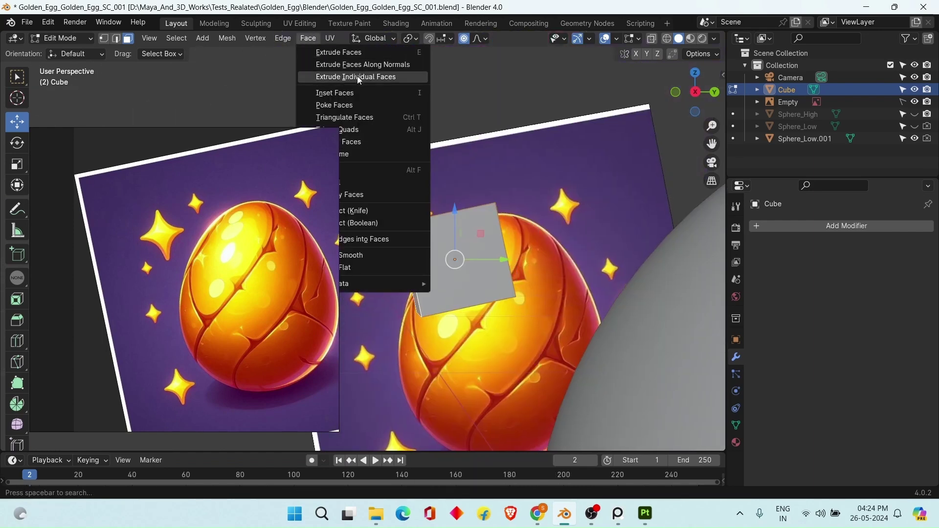
pyautogui.click(359, 80)
pyautogui.scroll(-1, 589, 235)
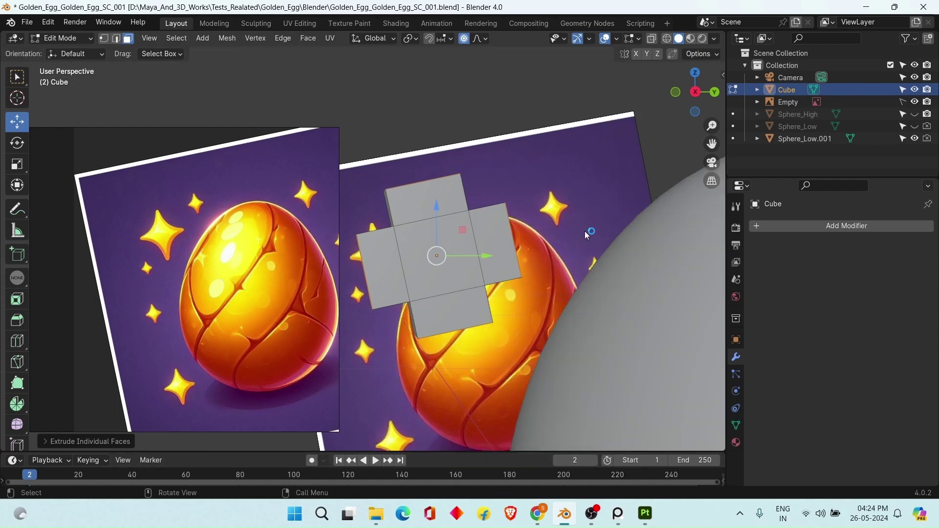
# Select the end vertices of the cross's upper arm in the right wireframe view and scale them narrower to match the star
pyautogui.keyDown('alt'); pyautogui.moveTo(590, 235); pyautogui.dragTo(512, 235, button='middle'); pyautogui.keyUp('alt')
pyautogui.keyDown('alt'); pyautogui.scroll(1, 512, 235); pyautogui.keyUp('alt')
pyautogui.scroll(4, 512, 235)
pyautogui.hotkey('shift', 'z')
pyautogui.press('1')
pyautogui.moveTo(544, 143); pyautogui.dragTo(379, 211)
pyautogui.keyDown('shift'); pyautogui.moveTo(544, 171); pyautogui.dragTo(532, 197, button='middle'); pyautogui.keyUp('shift')
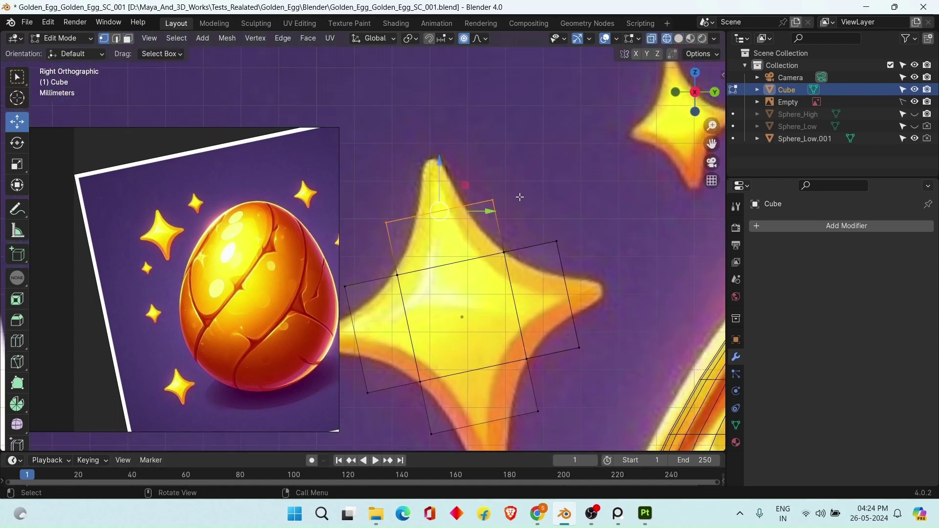
pyautogui.click(474, 233)
# Scale the end vertices of the cross's right arm narrower and move them to the star's right tip
pyautogui.keyDown('shift'); pyautogui.moveTo(473, 233); pyautogui.dragTo(468, 181, button='middle'); pyautogui.keyUp('shift')
pyautogui.moveTo(535, 138); pyautogui.dragTo(655, 341)
pyautogui.press('s')
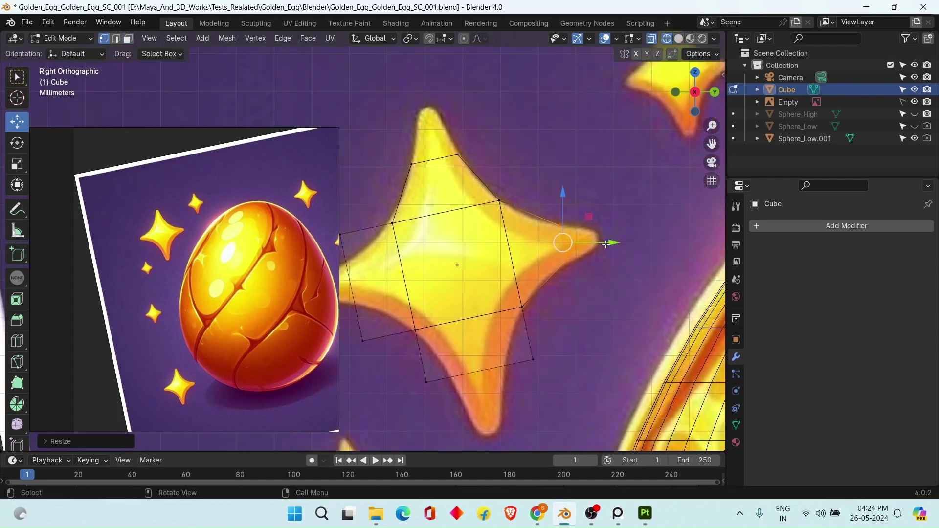
# Scale the end vertices of the cross's left arm narrower and move them to the star's left tip
pyautogui.keyDown('shift'); pyautogui.moveTo(529, 251); pyautogui.dragTo(657, 251, button='middle'); pyautogui.keyUp('shift')
pyautogui.moveTo(437, 208); pyautogui.dragTo(509, 358)
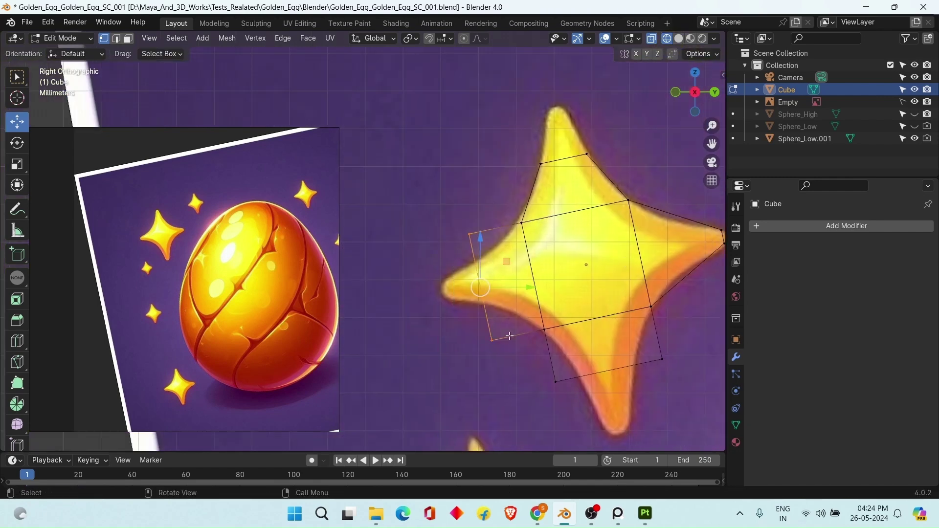
pyautogui.keyDown('alt'); pyautogui.moveTo(528, 291); pyautogui.dragTo(475, 292, button='middle'); pyautogui.keyUp('alt')
pyautogui.keyDown('alt'); pyautogui.scroll(1, 472, 295); pyautogui.keyUp('alt')
pyautogui.scroll(1, 470, 296)
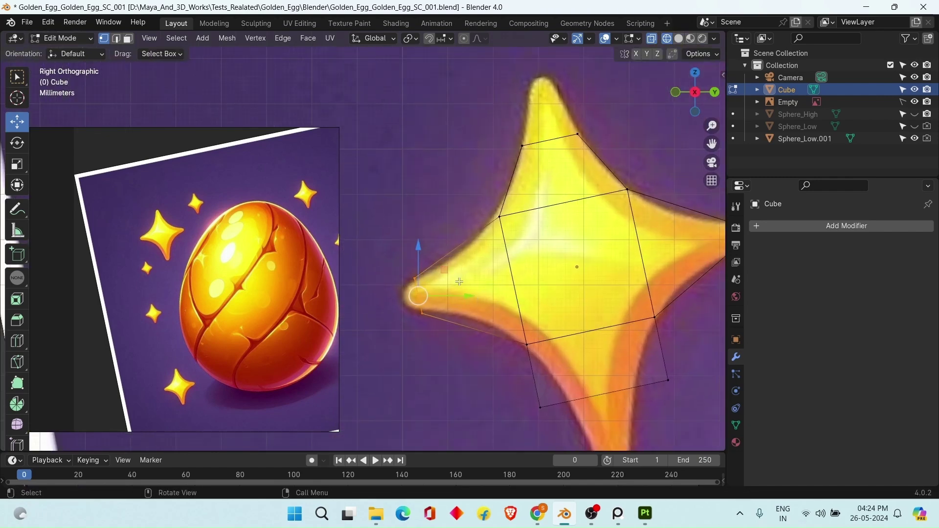
# Move the end vertices of the cross's upper arm to the star's top tip and scale them narrower
pyautogui.keyDown('alt'); pyautogui.moveTo(581, 238); pyautogui.dragTo(497, 305, button='middle'); pyautogui.keyUp('alt')
pyautogui.moveTo(420, 140); pyautogui.dragTo(531, 237)
pyautogui.press('s')
pyautogui.click(485, 147)
pyautogui.keyDown('shift'); pyautogui.moveTo(485, 147); pyautogui.dragTo(469, 94, button='middle'); pyautogui.keyUp('shift')
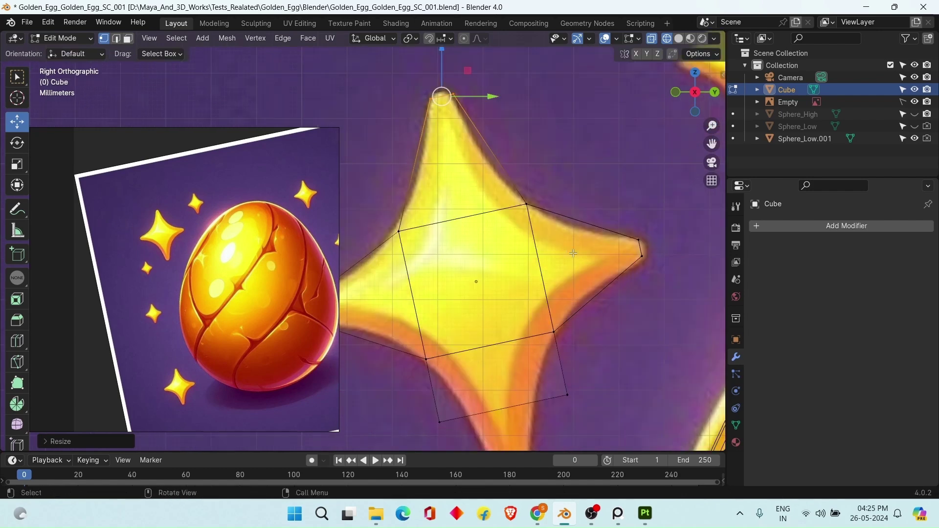
# Scale the end vertices of the cross's lower arm narrower, place them at the star's bottom tip, and save the file
pyautogui.keyDown('shift'); pyautogui.moveTo(476, 333); pyautogui.dragTo(508, 241, button='middle'); pyautogui.keyUp('shift')
pyautogui.moveTo(443, 360); pyautogui.dragTo(646, 277)
pyautogui.click(579, 325)
pyautogui.keyDown('alt'); pyautogui.moveTo(627, 350); pyautogui.dragTo(597, 325, button='middle'); pyautogui.keyUp('alt')
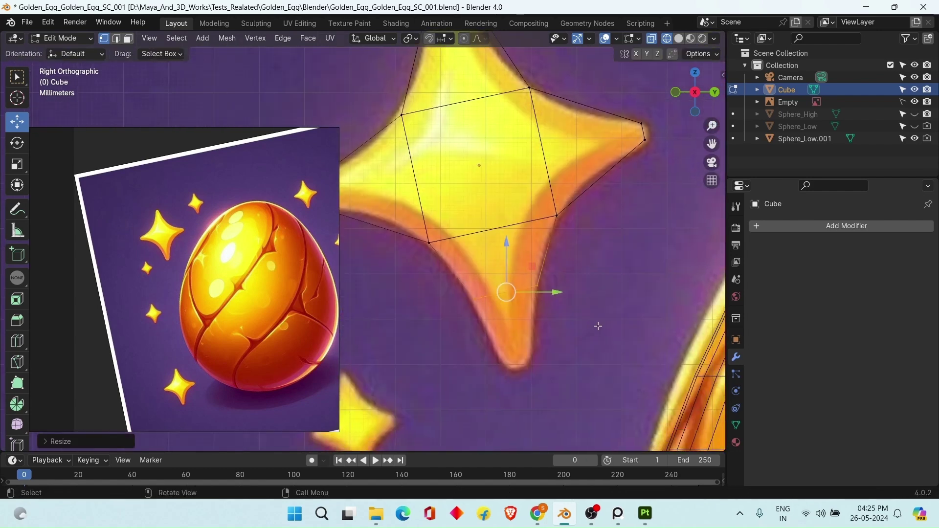
pyautogui.press('g')
pyautogui.click(609, 398)
pyautogui.press('s')
pyautogui.click(559, 380)
pyautogui.keyDown('alt'); pyautogui.moveTo(506, 191); pyautogui.dragTo(572, 322, button='middle'); pyautogui.keyUp('alt')
pyautogui.hotkey('ctrl', 's')
# Add a loop cut across the upper, left and lower arms and scale each to follow the star's curved outline
pyautogui.hotkey('ctrl', 'r')
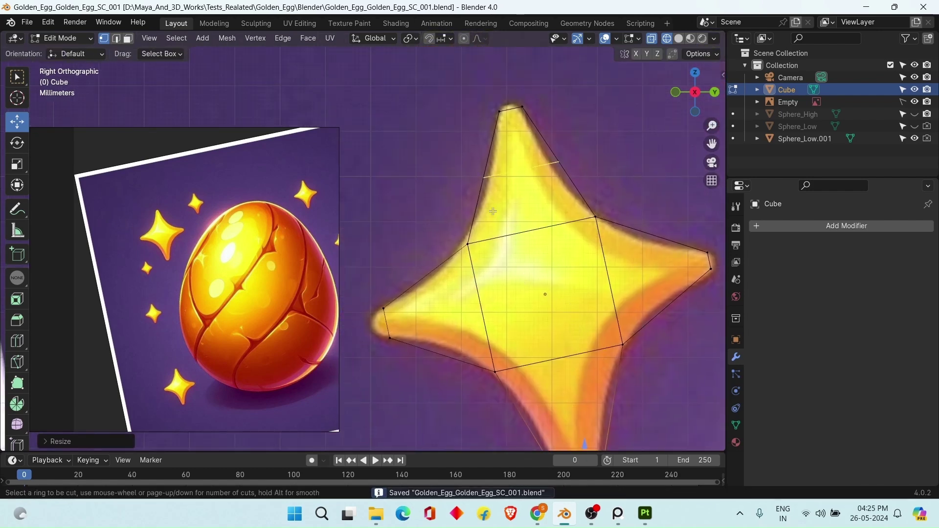
pyautogui.click(609, 205)
pyautogui.keyDown('shift'); pyautogui.moveTo(428, 286); pyautogui.dragTo(449, 222, button='middle'); pyautogui.keyUp('shift')
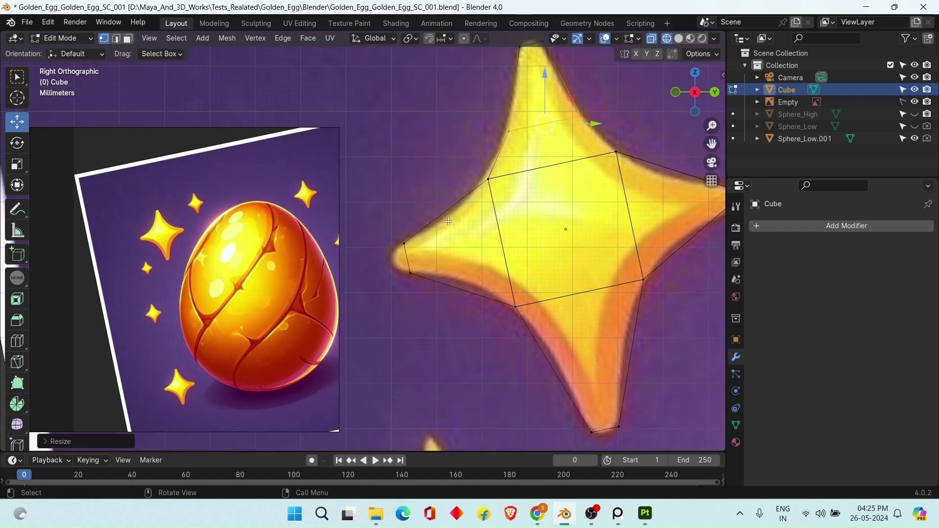
pyautogui.click(538, 216)
pyautogui.keyDown('shift'); pyautogui.moveTo(583, 356); pyautogui.dragTo(530, 315, button='middle'); pyautogui.keyUp('shift')
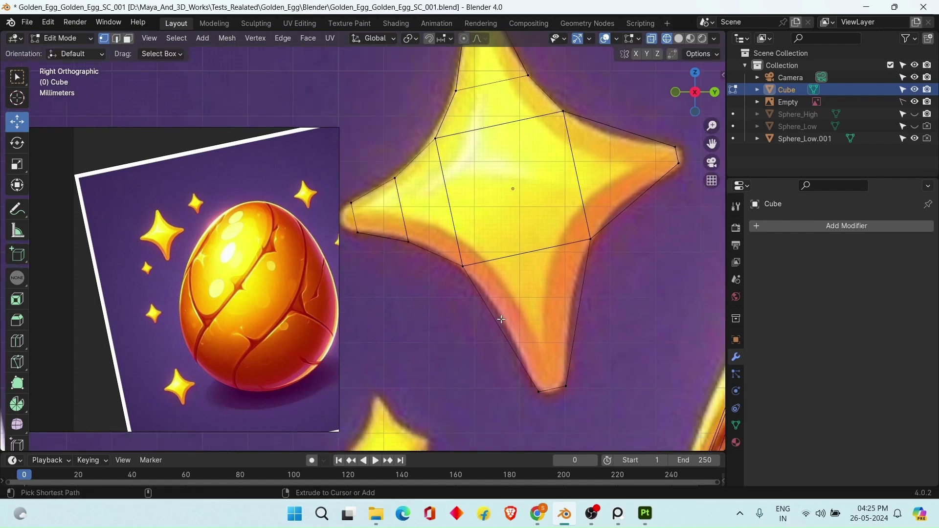
pyautogui.click(641, 293)
# Add a loop cut across the right arm, scale it narrower to fit the star's curve, and save the file
pyautogui.keyDown('shift'); pyautogui.moveTo(636, 279); pyautogui.dragTo(579, 365, button='middle'); pyautogui.keyUp('shift')
pyautogui.hotkey('ctrl', 'r')
pyautogui.click(595, 323)
pyautogui.press('s')
pyautogui.click(614, 270)
pyautogui.scroll(-2, 611, 268)
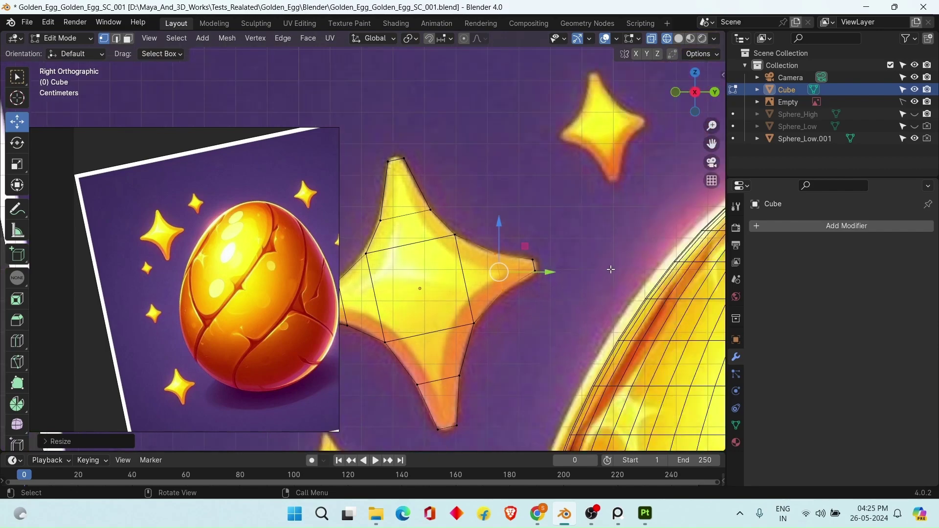
pyautogui.moveTo(510, 279)
pyautogui.mouseDown(button='middle')
pyautogui.moveTo(538, 281)
pyautogui.moveTo(509, 277)
pyautogui.moveTo(518, 263)
pyautogui.mouseUp(button='middle')
pyautogui.hotkey('ctrl', 's')
# Show the star in solid shading and select its outline edges in edge mode, beginning with the left and lower arms
pyautogui.press('Tab')
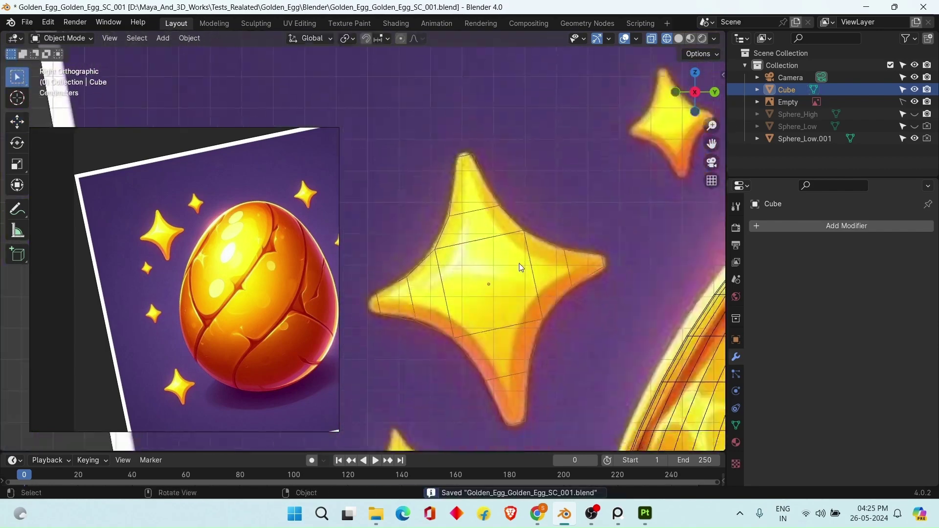
pyautogui.hotkey('shift', 'z')
pyautogui.moveTo(594, 269)
pyautogui.mouseDown(button='middle')
pyautogui.moveTo(639, 272)
pyautogui.moveTo(587, 286)
pyautogui.moveTo(513, 266)
pyautogui.moveTo(539, 295)
pyautogui.moveTo(559, 290)
pyautogui.moveTo(541, 300)
pyautogui.moveTo(512, 300)
pyautogui.moveTo(498, 279)
pyautogui.mouseUp(button='middle')
pyautogui.scroll(2, 513, 266)
pyautogui.press('Tab')
pyautogui.scroll(2, 541, 300)
pyautogui.press('2')
pyautogui.click(495, 263)
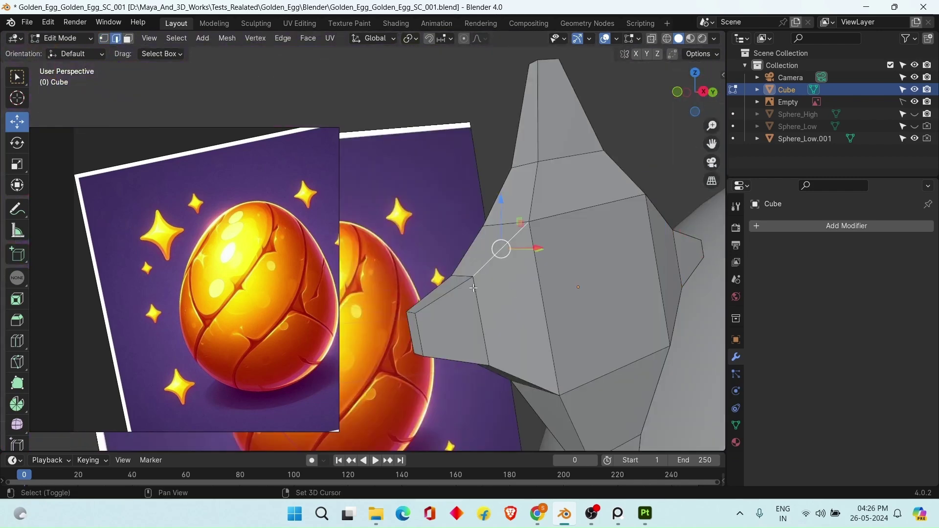
pyautogui.moveTo(545, 202); pyautogui.dragTo(566, 216, button='middle')
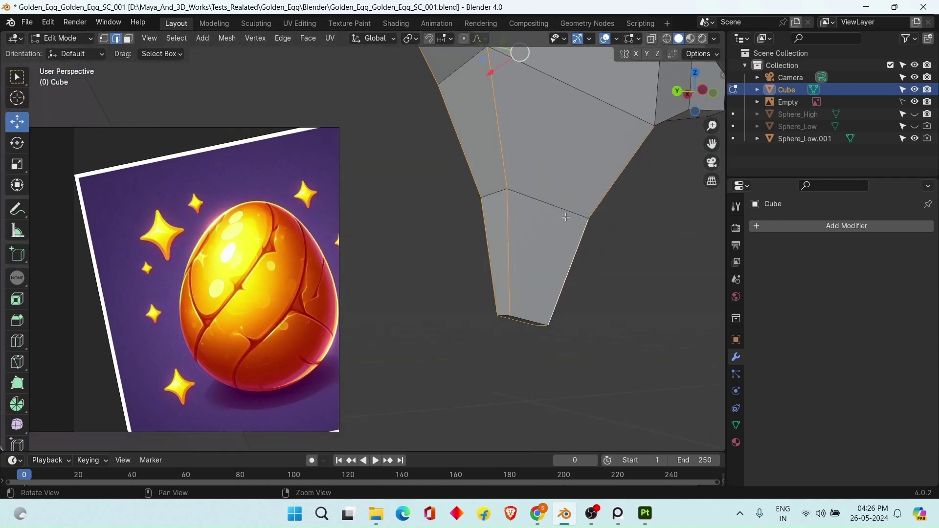
pyautogui.keyDown('alt'); pyautogui.moveTo(566, 217); pyautogui.dragTo(553, 234); pyautogui.keyUp('alt')
pyautogui.keyDown('alt'); pyautogui.scroll(-2, 499, 273); pyautogui.keyUp('alt')
pyautogui.scroll(-4, 499, 273)
pyautogui.keyDown('alt'); pyautogui.moveTo(499, 273); pyautogui.dragTo(536, 179); pyautogui.keyUp('alt')
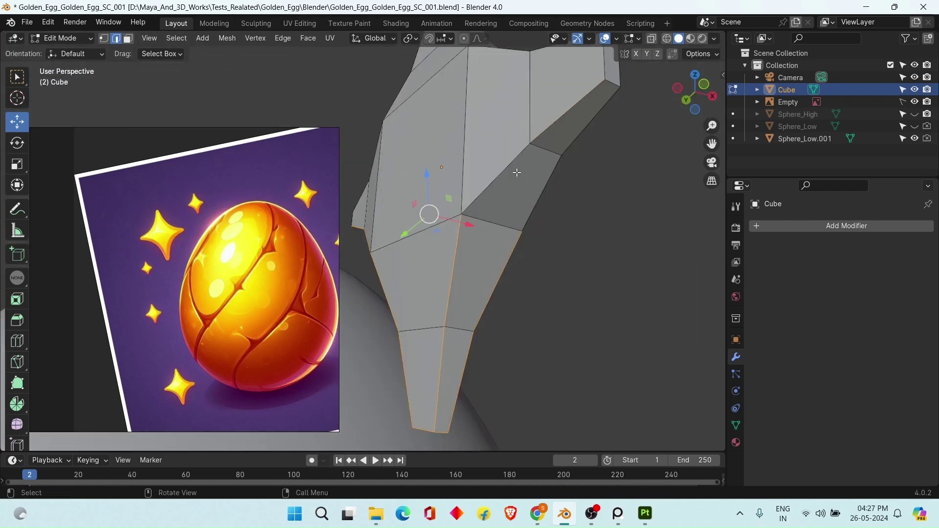
# Add the star's remaining front and back outline edges to the selection and check it in the right view
pyautogui.moveTo(517, 172); pyautogui.dragTo(380, 330, button='middle')
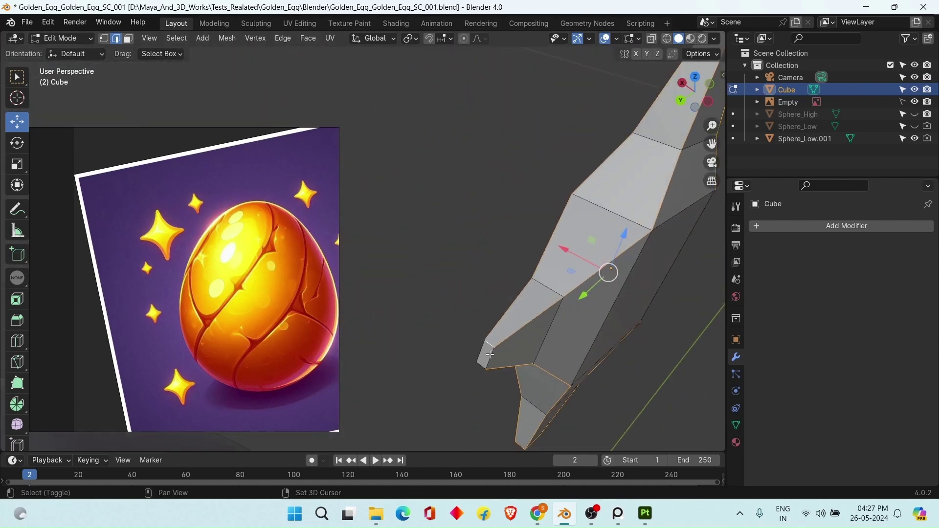
pyautogui.moveTo(463, 235); pyautogui.dragTo(470, 196, button='middle')
pyautogui.keyDown('shift'); pyautogui.click(547, 214); pyautogui.keyUp('shift')
pyautogui.scroll(-3, 547, 215)
pyautogui.scroll(3, 543, 217)
pyautogui.keyDown('shift'); pyautogui.click(482, 232); pyautogui.keyUp('shift')
pyautogui.scroll(-3, 508, 230)
pyautogui.keyDown('shift'); pyautogui.moveTo(553, 206); pyautogui.dragTo(685, 294, button='middle'); pyautogui.keyUp('shift')
pyautogui.scroll(-2, 646, 245)
pyautogui.moveTo(548, 279); pyautogui.dragTo(504, 230, button='middle')
pyautogui.keyDown('shift'); pyautogui.click(544, 154); pyautogui.keyUp('shift')
pyautogui.moveTo(539, 259); pyautogui.dragTo(576, 235, button='middle')
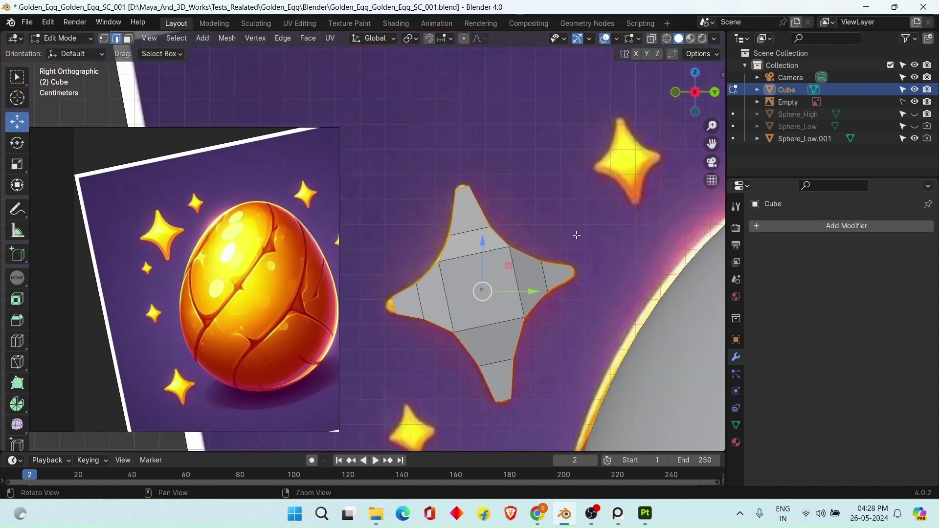
# Bevel the selected outline edges of the star and shade the object smooth
pyautogui.click(525, 215)
pyautogui.scroll(4, 524, 215)
pyautogui.moveTo(525, 215); pyautogui.dragTo(526, 245, button='middle')
pyautogui.scroll(-3, 525, 294)
pyautogui.press('Tab')
pyautogui.rightClick(524, 310)
pyautogui.click(523, 311)
pyautogui.moveTo(523, 309); pyautogui.dragTo(528, 262, button='middle')
# Reposition the star's tip vertices in the right wireframe view to follow the reference outline, then return to solid object mode
pyautogui.press('Tab')
pyautogui.hotkey('shift', 'z')
pyautogui.moveTo(385, 252); pyautogui.dragTo(426, 313)
pyautogui.scroll(2, 415, 272)
pyautogui.keyDown('shift'); pyautogui.moveTo(415, 272); pyautogui.dragTo(417, 229, button='middle'); pyautogui.keyUp('shift')
pyautogui.keyDown('ctrl'); pyautogui.moveTo(417, 229); pyautogui.dragTo(421, 215, button='middle'); pyautogui.keyUp('ctrl')
pyautogui.moveTo(441, 244); pyautogui.dragTo(594, 189)
pyautogui.scroll(1, 595, 189)
pyautogui.keyDown('shift'); pyautogui.moveTo(641, 271); pyautogui.dragTo(605, 268, button='middle'); pyautogui.keyUp('shift')
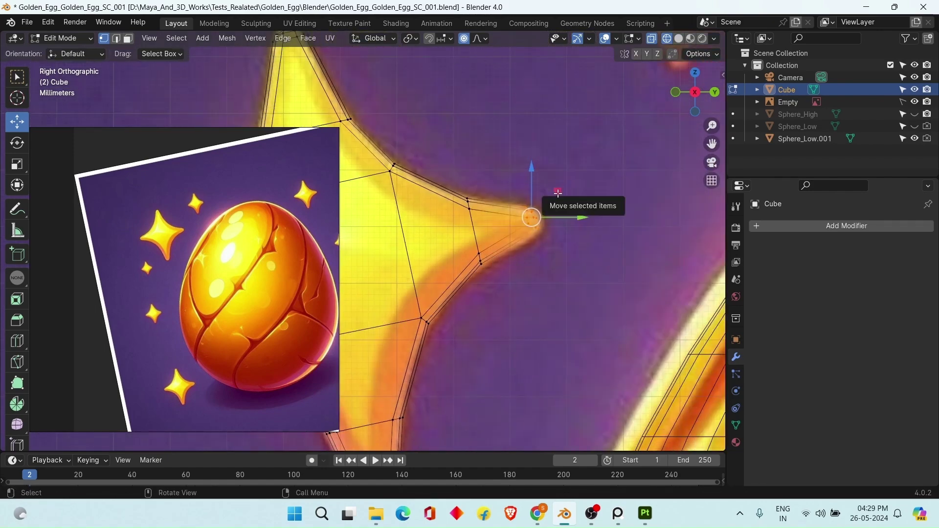
pyautogui.moveTo(556, 191); pyautogui.dragTo(554, 191)
pyautogui.moveTo(451, 418)
pyautogui.keyDown('shift'); pyautogui.mouseDown(button='middle')
pyautogui.moveTo(510, 284)
pyautogui.moveTo(602, 430)
pyautogui.mouseUp(button='middle'); pyautogui.keyUp('shift')
pyautogui.moveTo(452, 220); pyautogui.dragTo(516, 274)
pyautogui.moveTo(508, 226); pyautogui.dragTo(507, 223)
pyautogui.scroll(-8, 507, 245)
pyautogui.moveTo(507, 245); pyautogui.dragTo(543, 255, button='middle')
pyautogui.press('Tab')
pyautogui.hotkey('shift', 'z')
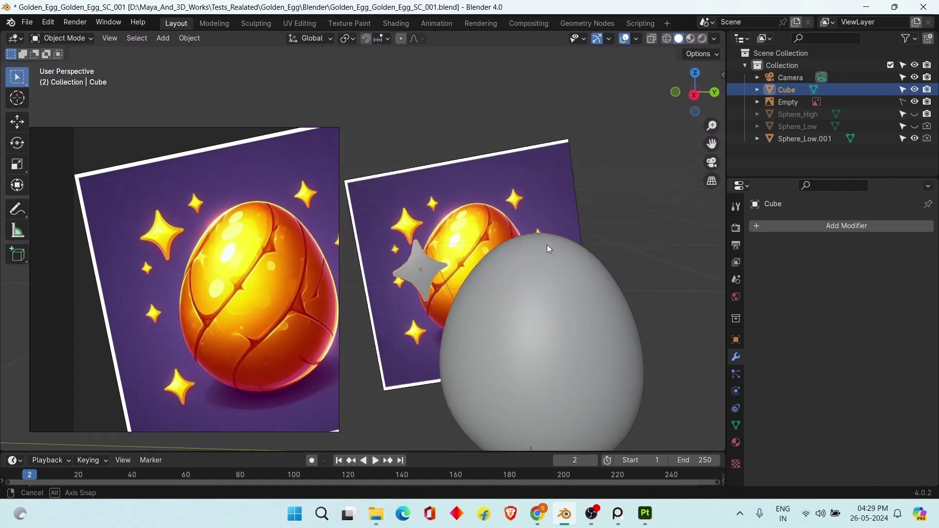
# Switch to Substance 3D Painter and paint short red strokes all around the egg on Layer 2
pyautogui.press('KP_3')
pyautogui.scroll(-1, 490, 265)
pyautogui.press('Left')
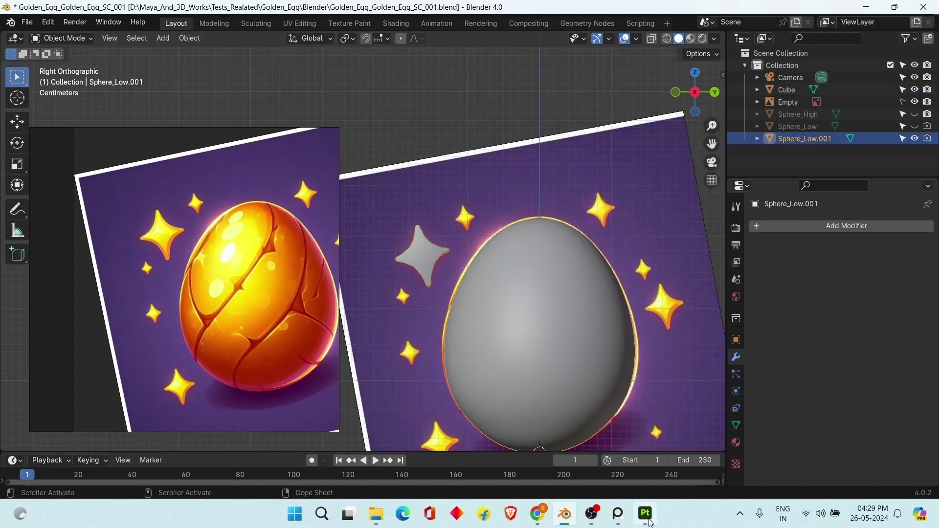
pyautogui.click(646, 513)
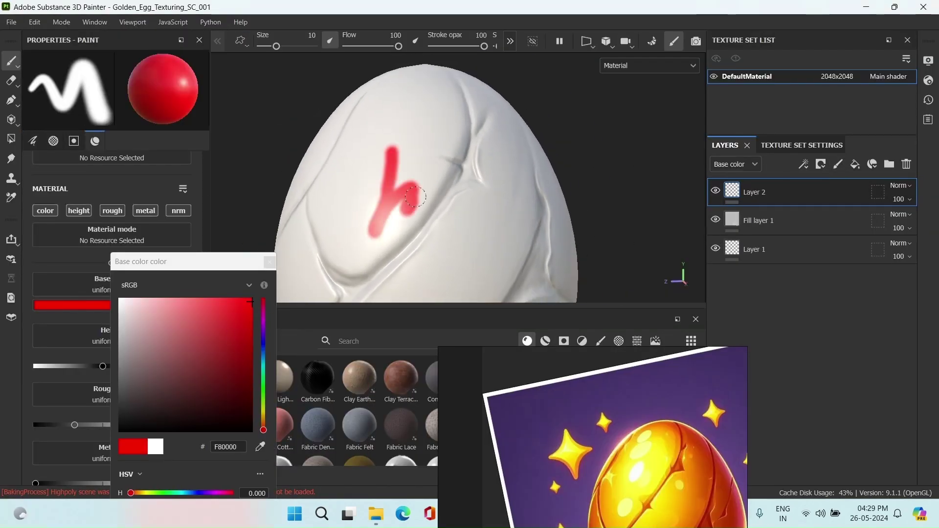
pyautogui.keyDown('alt'); pyautogui.moveTo(415, 197); pyautogui.dragTo(489, 206); pyautogui.keyUp('alt')
pyautogui.moveTo(523, 199); pyautogui.dragTo(509, 231)
pyautogui.moveTo(563, 132); pyautogui.dragTo(514, 173)
pyautogui.moveTo(489, 235)
pyautogui.keyDown('alt'); pyautogui.mouseDown()
pyautogui.moveTo(550, 212)
pyautogui.moveTo(377, 185)
pyautogui.moveTo(441, 215)
pyautogui.mouseUp(); pyautogui.keyUp('alt')
pyautogui.moveTo(383, 199); pyautogui.dragTo(383, 225)
pyautogui.moveTo(416, 247)
pyautogui.mouseDown()
pyautogui.moveTo(396, 268)
pyautogui.moveTo(460, 220)
pyautogui.mouseUp()
pyautogui.moveTo(465, 140)
pyautogui.mouseDown()
pyautogui.moveTo(478, 175)
pyautogui.moveTo(446, 242)
pyautogui.mouseUp()
pyautogui.keyDown('alt'); pyautogui.moveTo(460, 177); pyautogui.dragTo(434, 242, button='middle'); pyautogui.keyUp('alt')
pyautogui.keyDown('alt'); pyautogui.moveTo(431, 178); pyautogui.dragTo(431, 147); pyautogui.keyUp('alt')
# Assign the Checker 1 texture as the base color of Fill layer 1 and set its tiling to 10
pyautogui.click(779, 220)
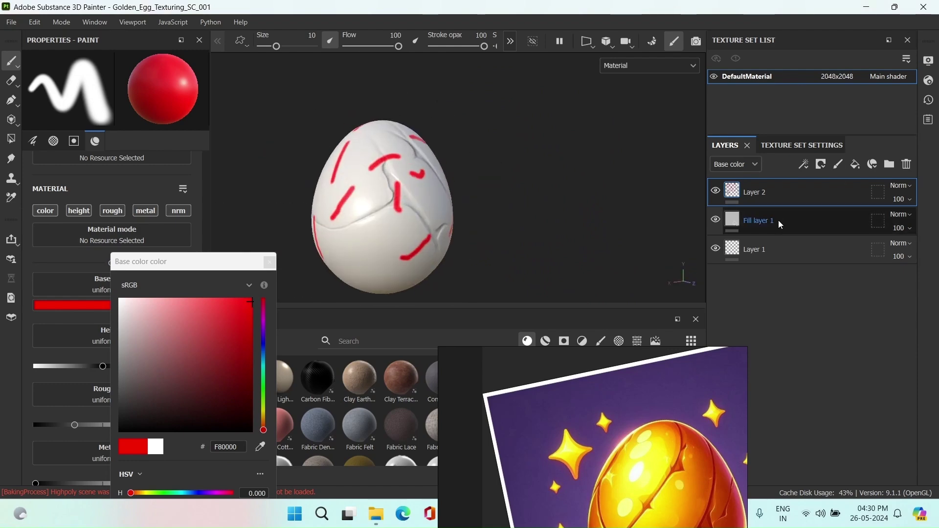
pyautogui.click(391, 341)
pyautogui.write('check')
pyautogui.click(631, 342)
pyautogui.moveTo(235, 379); pyautogui.dragTo(113, 370)
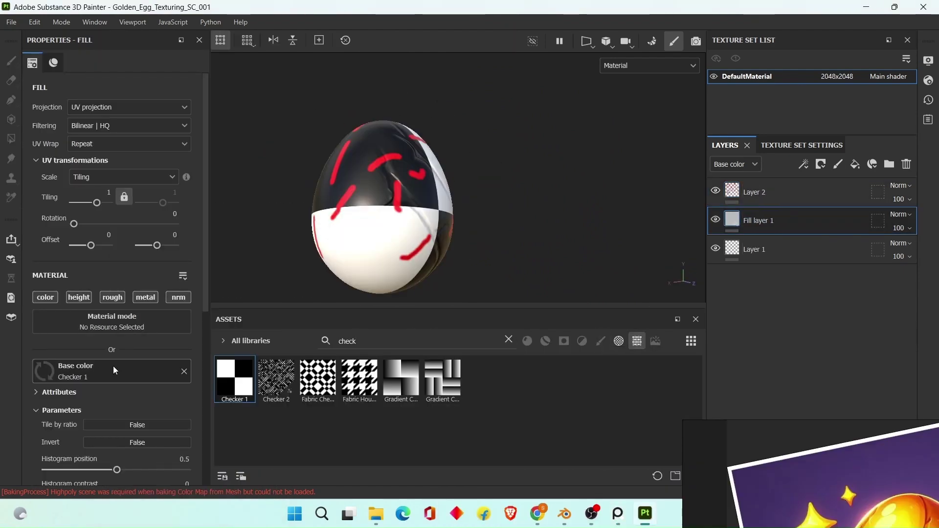
pyautogui.keyDown('alt'); pyautogui.moveTo(470, 195); pyautogui.dragTo(482, 142); pyautogui.keyUp('alt')
pyautogui.moveTo(802, 470); pyautogui.dragTo(129, 241, button='right')
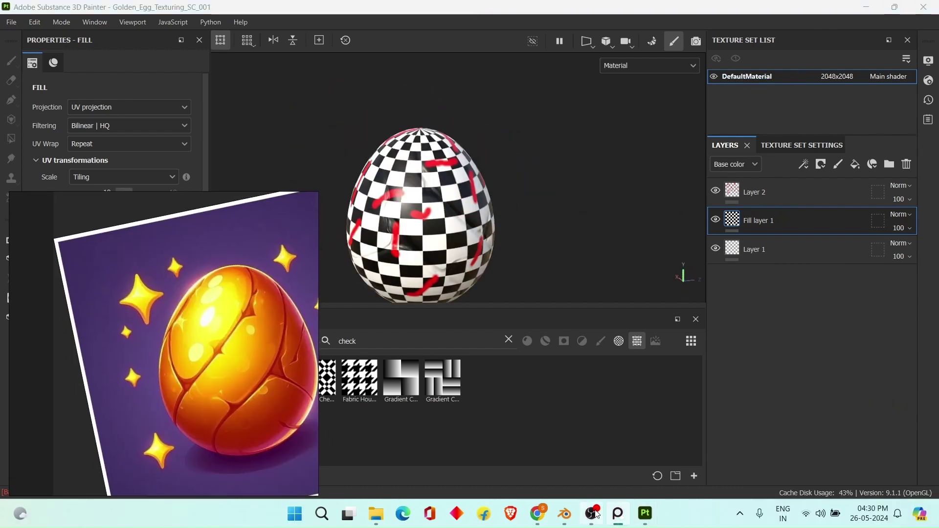
# Switch to Blender, open the UV Editing workspace and select the star in object mode from the right view
pyautogui.click(565, 513)
pyautogui.click(226, 27)
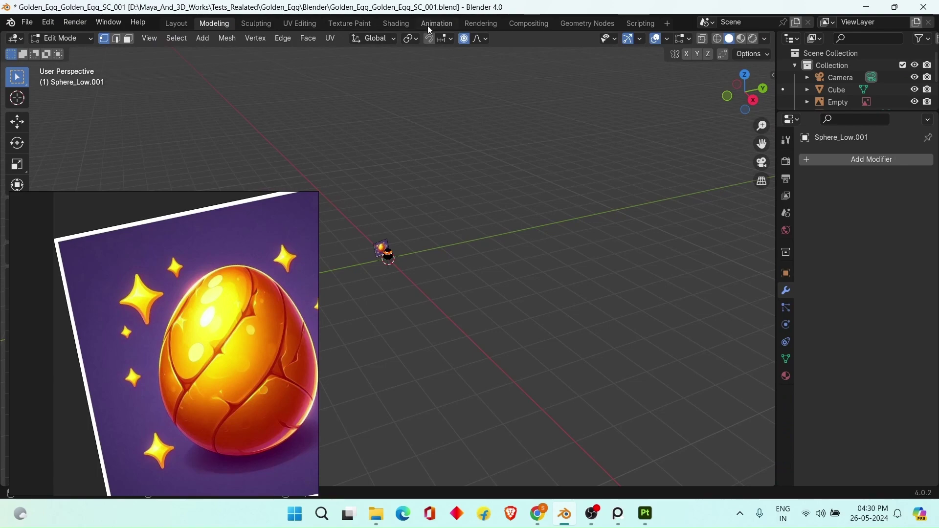
pyautogui.click(291, 25)
pyautogui.press('Tab')
pyautogui.scroll(7, 551, 250)
pyautogui.press('KP_3')
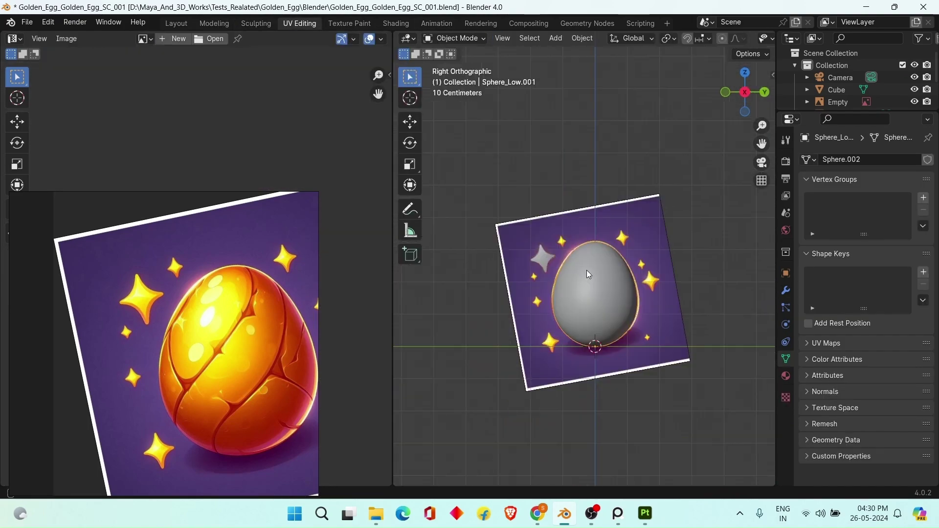
pyautogui.scroll(10, 538, 250)
pyautogui.click(638, 299)
# Try a level 2 subdivision on the star and inspect it beside the egg
pyautogui.press('Tab')
pyautogui.scroll(-2, 588, 274)
pyautogui.press('Tab')
pyautogui.scroll(4, 562, 248)
pyautogui.hotkey('ctrl', '2')
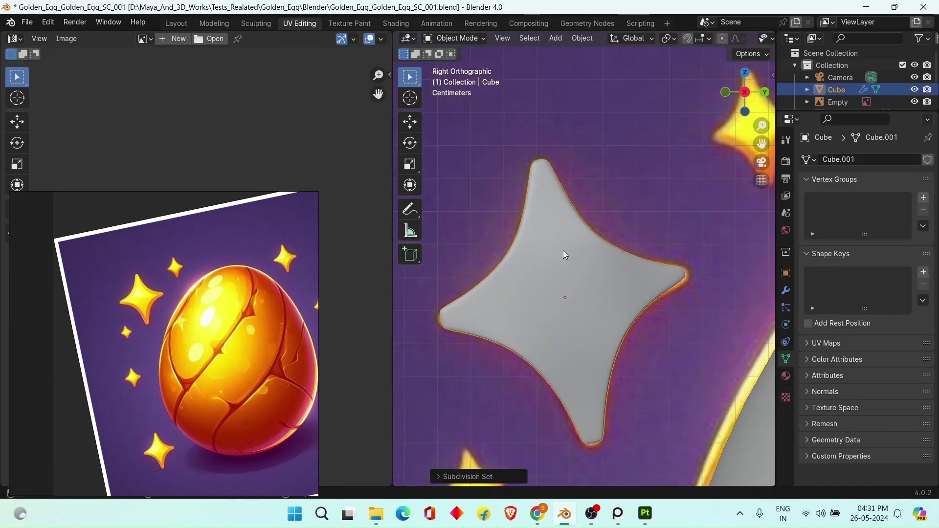
pyautogui.scroll(-4, 603, 333)
pyautogui.moveTo(562, 250); pyautogui.dragTo(579, 226, button='middle')
pyautogui.scroll(-4, 589, 330)
pyautogui.press('KP_3')
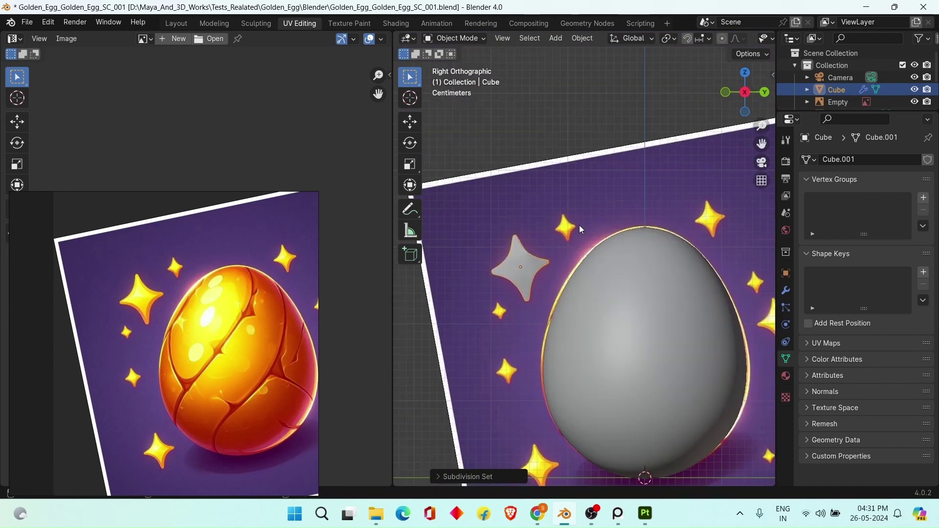
pyautogui.moveTo(651, 230); pyautogui.dragTo(630, 286, button='middle')
pyautogui.press('KP_3')
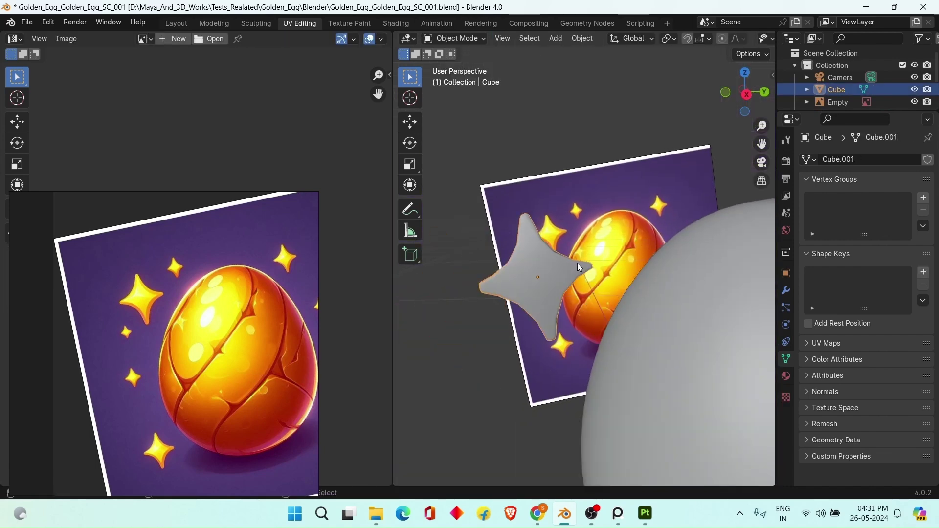
# Apply a level 2 subdivision modifier to the star and duplicate the star in place
pyautogui.hotkey('ctrl', '2')
pyautogui.scroll(2, 574, 265)
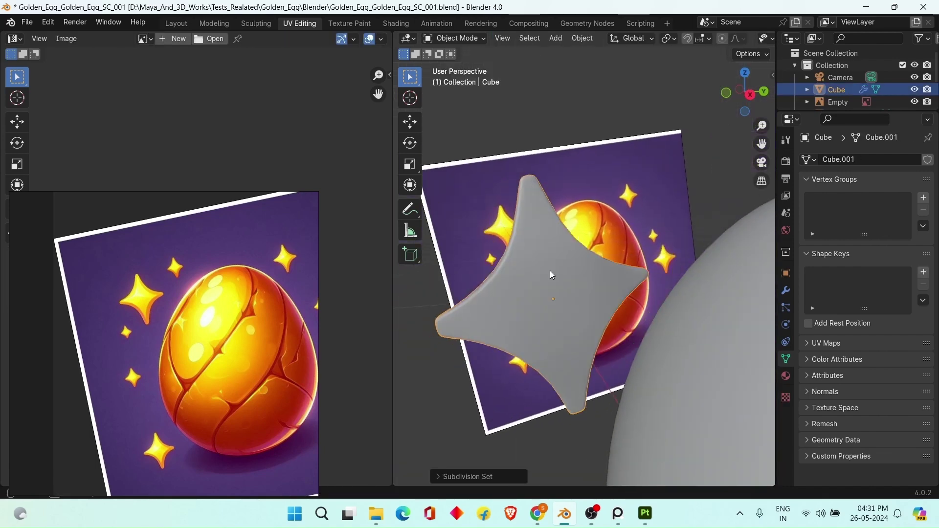
pyautogui.scroll(2, 550, 271)
pyautogui.moveTo(550, 272); pyautogui.dragTo(506, 203, button='middle')
pyautogui.scroll(-2, 547, 267)
pyautogui.scroll(-3, 547, 268)
pyautogui.hotkey('shift', 'd')
pyautogui.rightClick(506, 203)
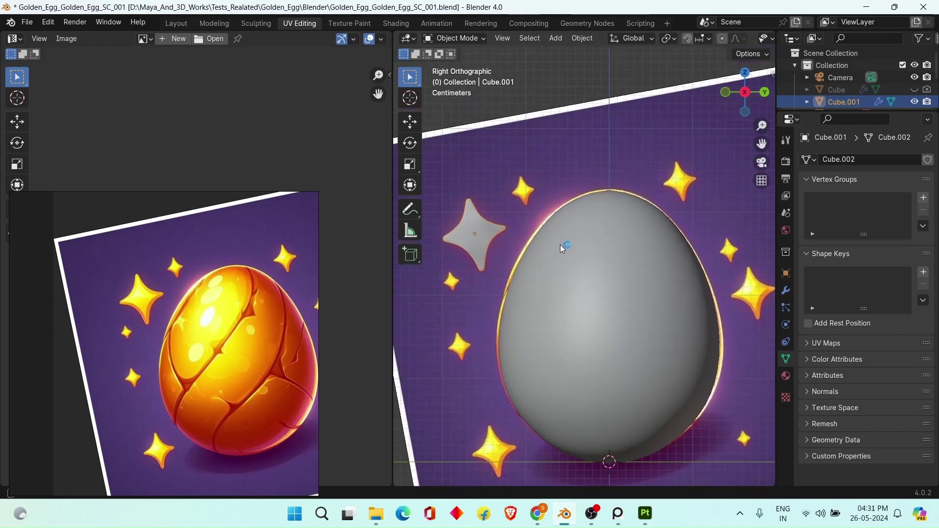
# Select all of the egg's geometry in edit mode with UV sync selection enabled and try to unwrap it
pyautogui.click(560, 245)
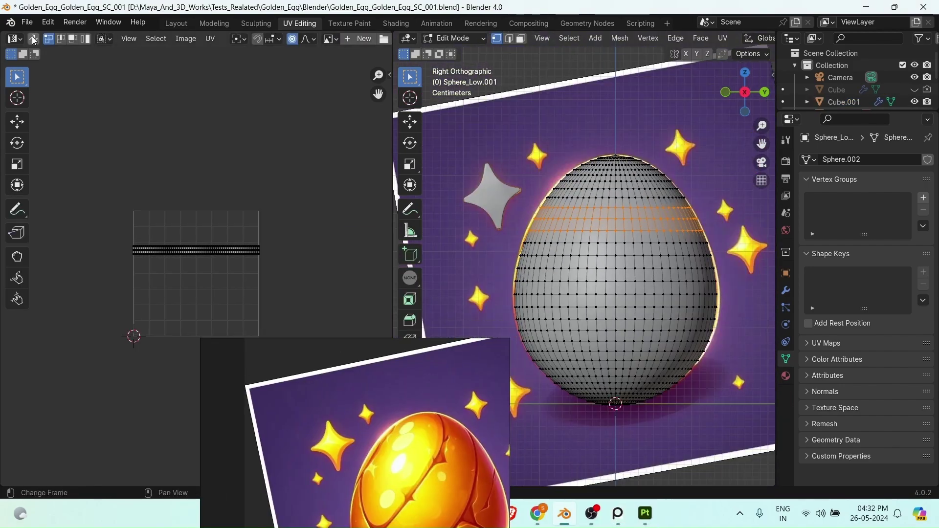
pyautogui.click(33, 38)
pyautogui.moveTo(587, 244); pyautogui.dragTo(614, 269, button='middle')
pyautogui.press('a')
pyautogui.press('u')
pyautogui.click(615, 270)
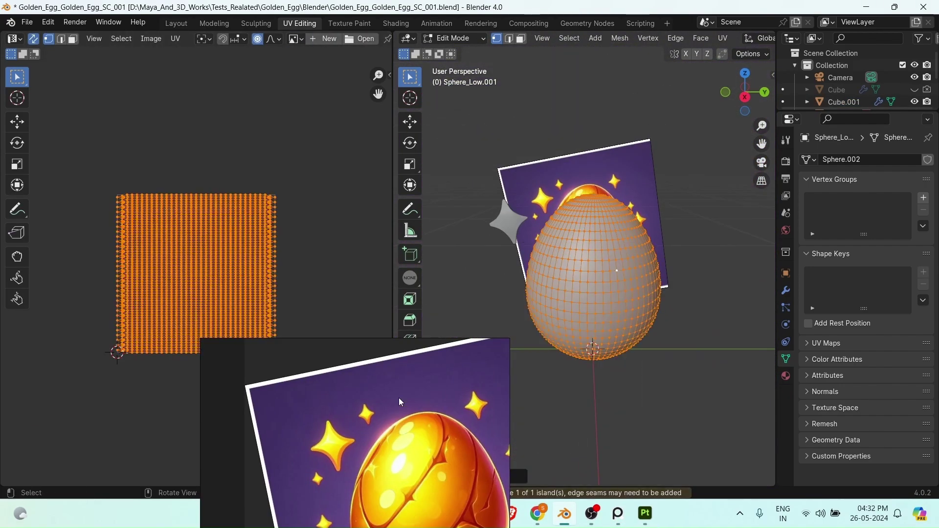
# Remap the whole egg's UVs by projecting them from the view
pyautogui.scroll(2, 621, 294)
pyautogui.press('u')
pyautogui.click(583, 320)
pyautogui.scroll(-1, 713, 273)
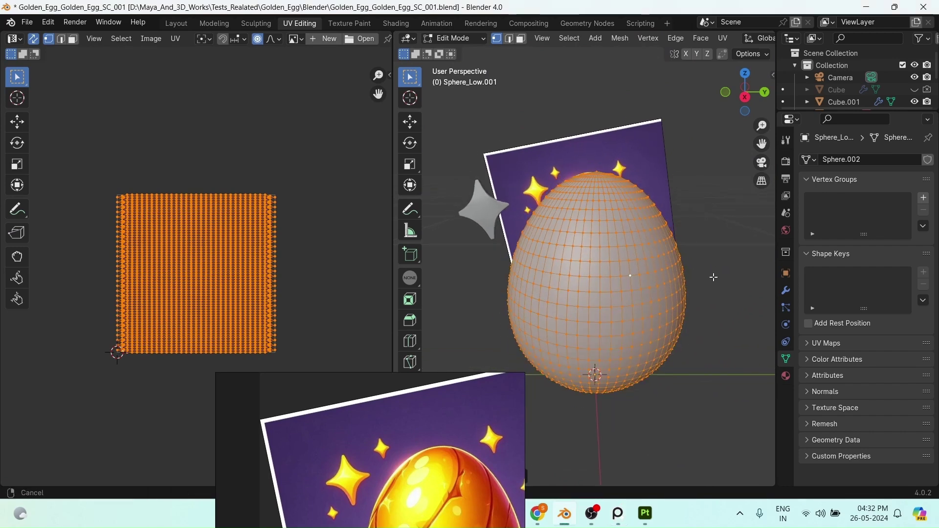
pyautogui.press('u')
pyautogui.click(695, 348)
pyautogui.scroll(4, 600, 293)
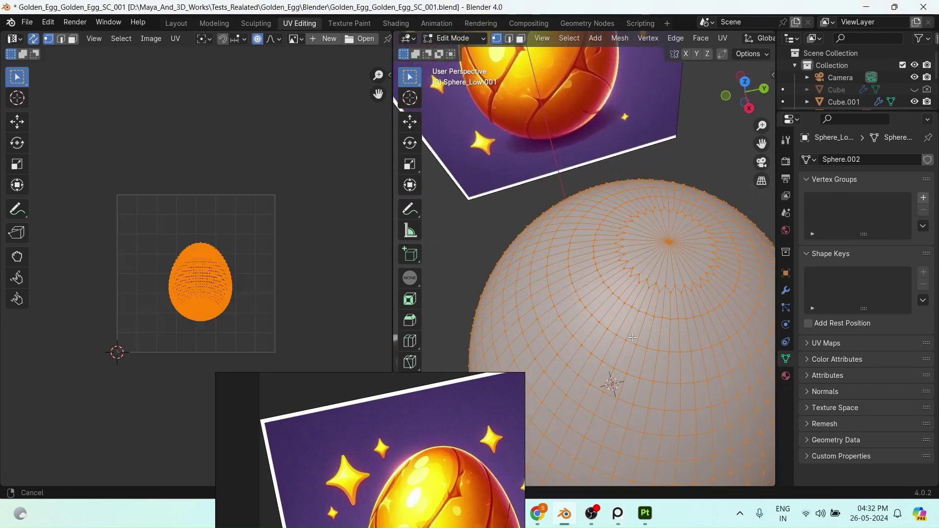
pyautogui.click(601, 294)
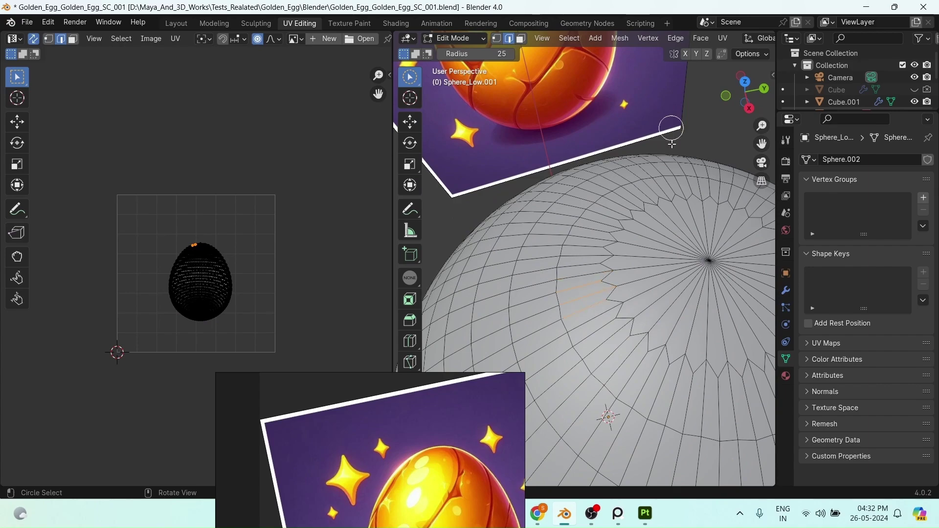
pyautogui.scroll(-3, 554, 224)
pyautogui.keyDown('alt'); pyautogui.moveTo(554, 223); pyautogui.dragTo(577, 245); pyautogui.keyUp('alt')
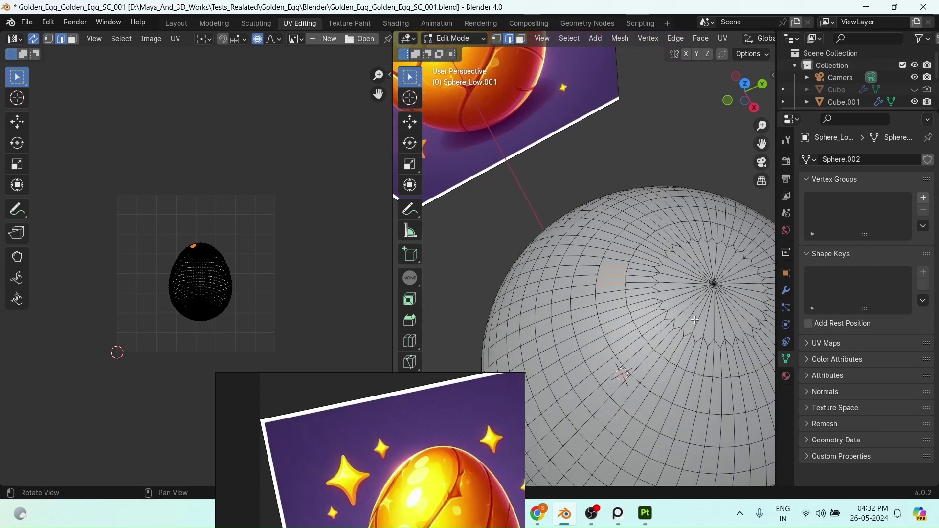
# Select a vertical line of edges from near the egg's top down to its underside and mark it as a seam
pyautogui.click(592, 267)
pyautogui.keyDown('alt'); pyautogui.moveTo(528, 304); pyautogui.dragTo(592, 270); pyautogui.keyUp('alt')
pyautogui.scroll(3, 592, 270)
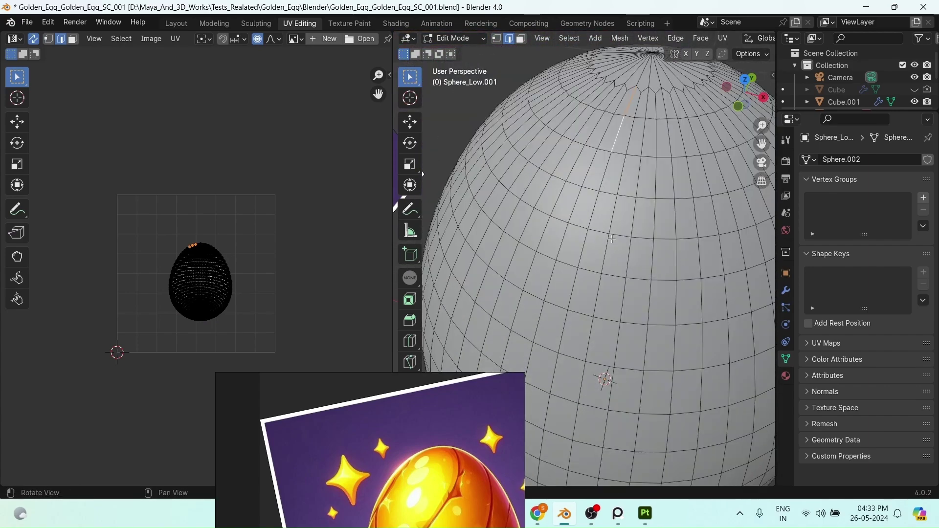
pyautogui.keyDown('shift'); pyautogui.click(587, 195); pyautogui.keyUp('shift')
pyautogui.scroll(-2, 587, 205)
pyautogui.keyDown('alt'); pyautogui.moveTo(577, 225); pyautogui.dragTo(594, 187); pyautogui.keyUp('alt')
pyautogui.keyDown('shift'); pyautogui.click(584, 210); pyautogui.keyUp('shift')
pyautogui.keyDown('shift'); pyautogui.click(571, 182); pyautogui.keyUp('shift')
pyautogui.moveTo(594, 187); pyautogui.dragTo(605, 117, button='middle')
pyautogui.keyDown('alt'); pyautogui.keyDown('shift'); pyautogui.click(657, 336); pyautogui.keyUp('shift'); pyautogui.keyUp('alt')
pyautogui.keyDown('ctrl'); pyautogui.keyDown('shift'); pyautogui.click(658, 361); pyautogui.keyUp('shift'); pyautogui.keyUp('ctrl')
pyautogui.scroll(-4, 657, 343)
pyautogui.keyDown('alt'); pyautogui.moveTo(655, 303); pyautogui.dragTo(686, 287); pyautogui.keyUp('alt')
pyautogui.scroll(6, 654, 289)
pyautogui.press('u')
pyautogui.click(646, 313)
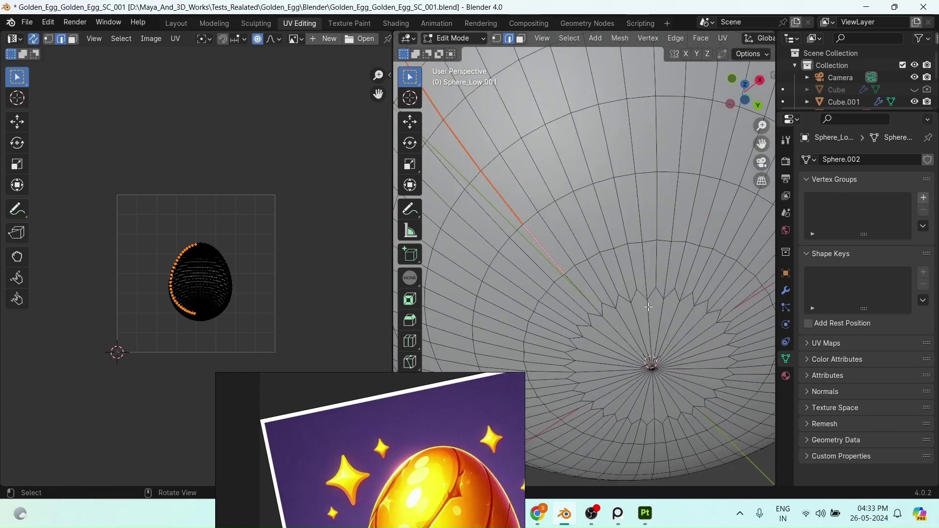
# Select the edge ring around the egg's underside and mark it as a seam
pyautogui.keyDown('alt'); pyautogui.keyDown('shift'); pyautogui.moveTo(635, 243); pyautogui.dragTo(621, 247); pyautogui.keyUp('shift'); pyautogui.keyUp('alt')
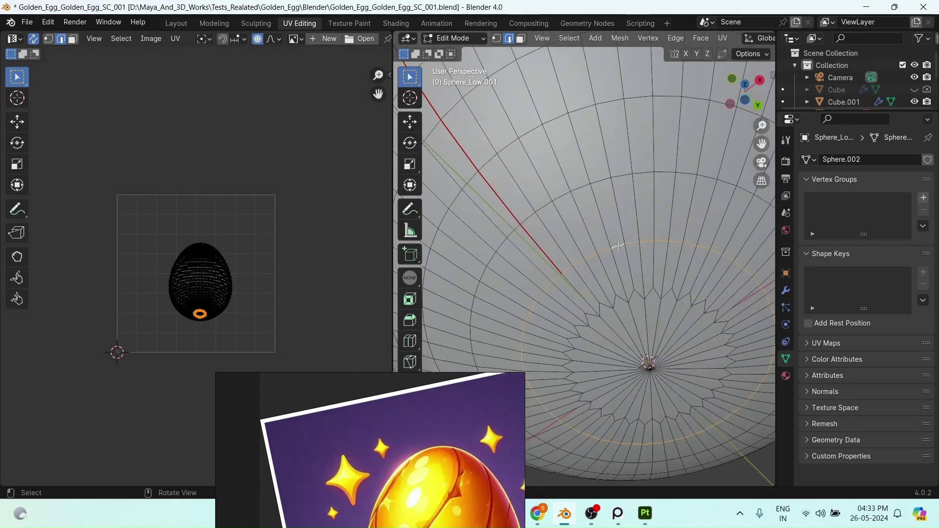
pyautogui.moveTo(618, 246); pyautogui.dragTo(556, 167, button='middle')
pyautogui.press('u')
pyautogui.click(555, 282)
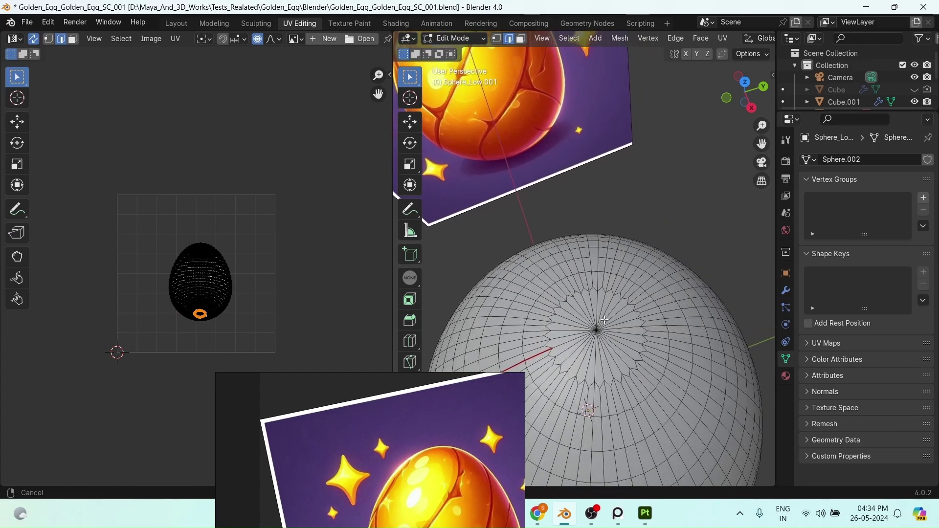
# Try to mark the edge ring around the egg's top pole as a seam
pyautogui.moveTo(563, 293); pyautogui.dragTo(589, 265, button='middle')
pyautogui.click(579, 338)
pyautogui.moveTo(579, 339); pyautogui.dragTo(632, 269, button='middle')
pyautogui.keyDown('alt'); pyautogui.click(608, 299); pyautogui.keyUp('alt')
pyautogui.press('u')
pyautogui.click(654, 254)
pyautogui.moveTo(622, 266)
pyautogui.keyDown('shift'); pyautogui.mouseDown(button='middle')
pyautogui.moveTo(642, 336)
pyautogui.moveTo(630, 273)
pyautogui.mouseUp(button='middle'); pyautogui.keyUp('shift')
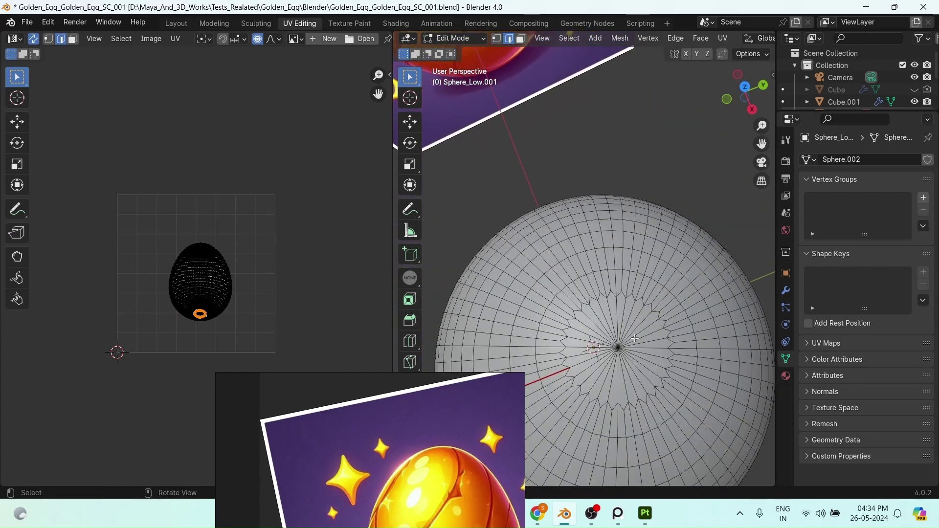
# Select the full zigzag ring of edges around the egg's top pole and mark it as a seam
pyautogui.keyDown('alt'); pyautogui.click(578, 310); pyautogui.keyUp('alt')
pyautogui.keyDown('ctrl'); pyautogui.moveTo(580, 308); pyautogui.dragTo(585, 235, button='middle'); pyautogui.keyUp('ctrl')
pyautogui.keyDown('shift'); pyautogui.moveTo(582, 343); pyautogui.dragTo(587, 230, button='middle'); pyautogui.keyUp('shift')
pyautogui.keyDown('alt'); pyautogui.keyDown('shift'); pyautogui.click(583, 248); pyautogui.keyUp('shift'); pyautogui.keyUp('alt')
pyautogui.moveTo(675, 232); pyautogui.dragTo(696, 241, button='middle')
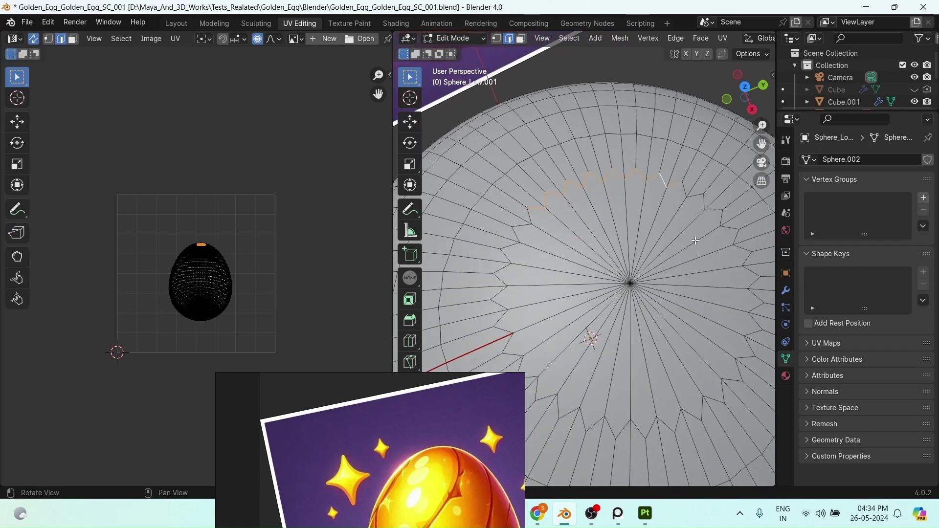
pyautogui.hotkey('ctrl', 'z')
pyautogui.scroll(-4, 555, 211)
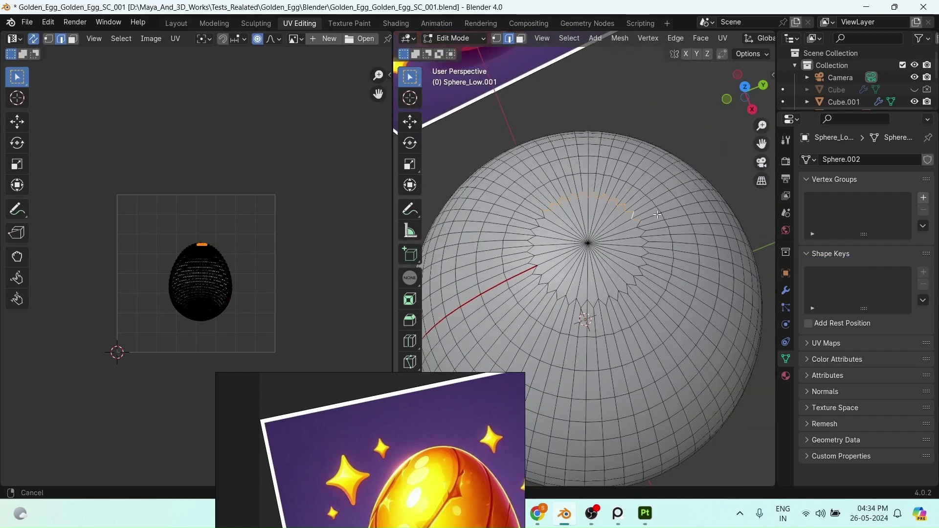
pyautogui.scroll(2, 582, 252)
pyautogui.keyDown('ctrl'); pyautogui.click(681, 208); pyautogui.keyUp('ctrl')
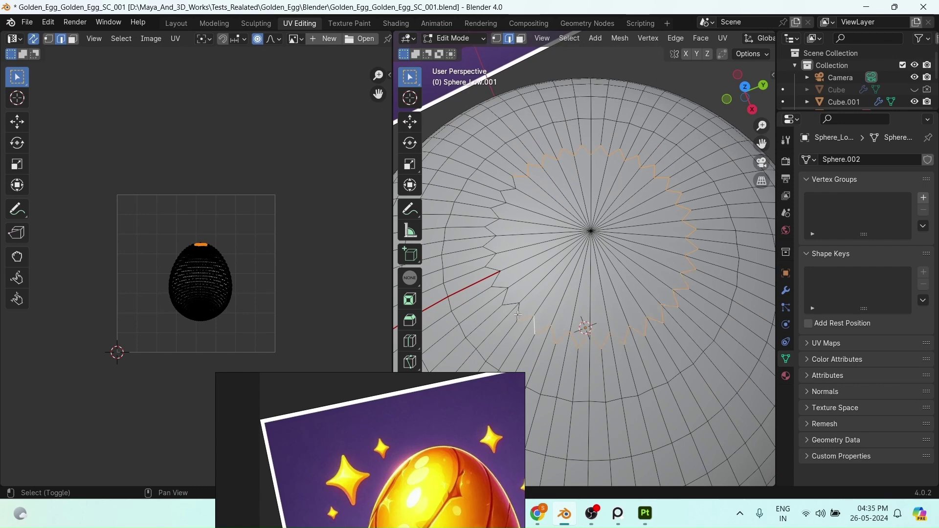
pyautogui.press('u')
pyautogui.click(573, 198)
# Select all of the egg's geometry and unwrap it along the marked seams
pyautogui.scroll(-5, 602, 256)
pyautogui.moveTo(601, 256); pyautogui.dragTo(580, 196, button='middle')
pyautogui.press('a')
pyautogui.press('u')
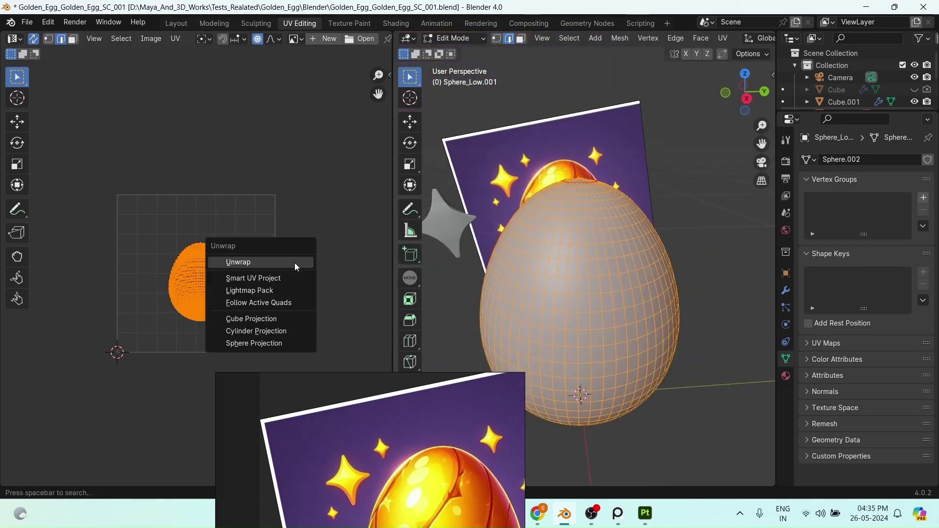
pyautogui.click(294, 266)
pyautogui.scroll(4, 261, 275)
pyautogui.click(262, 276)
pyautogui.scroll(-4, 266, 275)
# Examine the seams on the egg and the shape of its unwrapped UV islands
pyautogui.moveTo(563, 284); pyautogui.dragTo(666, 294, button='middle')
pyautogui.scroll(3, 666, 293)
pyautogui.scroll(-2, 634, 314)
pyautogui.press('z')
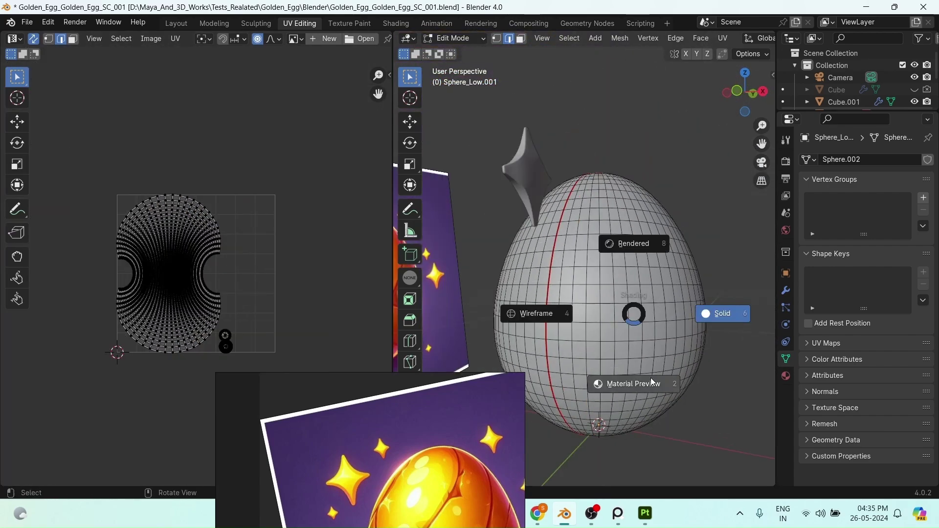
pyautogui.click(651, 382)
pyautogui.click(630, 401)
pyautogui.moveTo(631, 399); pyautogui.dragTo(587, 403, button='middle')
pyautogui.scroll(7, 233, 278)
pyautogui.scroll(-5, 270, 287)
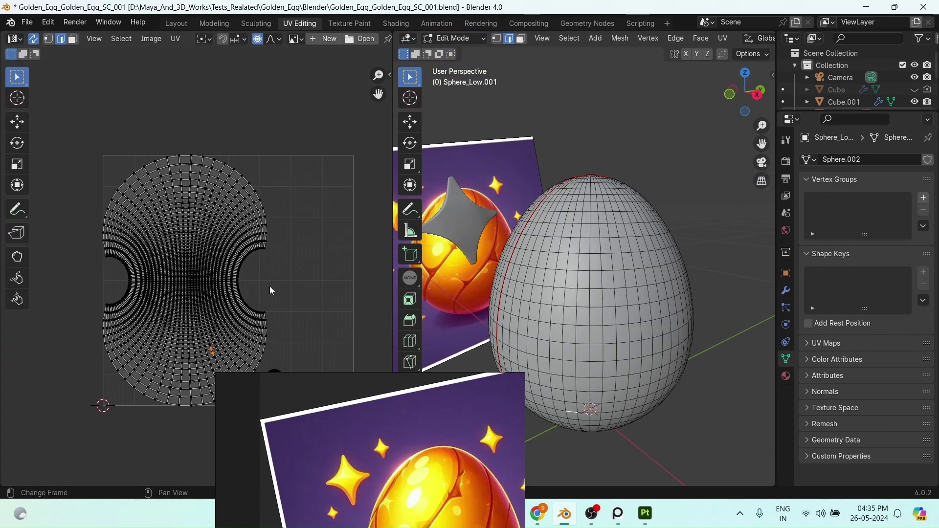
# Leave the egg's edit mode, select the star beside it and apply its subdivision modifier
pyautogui.moveTo(685, 337); pyautogui.dragTo(666, 323, button='middle')
pyautogui.press('Tab')
pyautogui.click(497, 242)
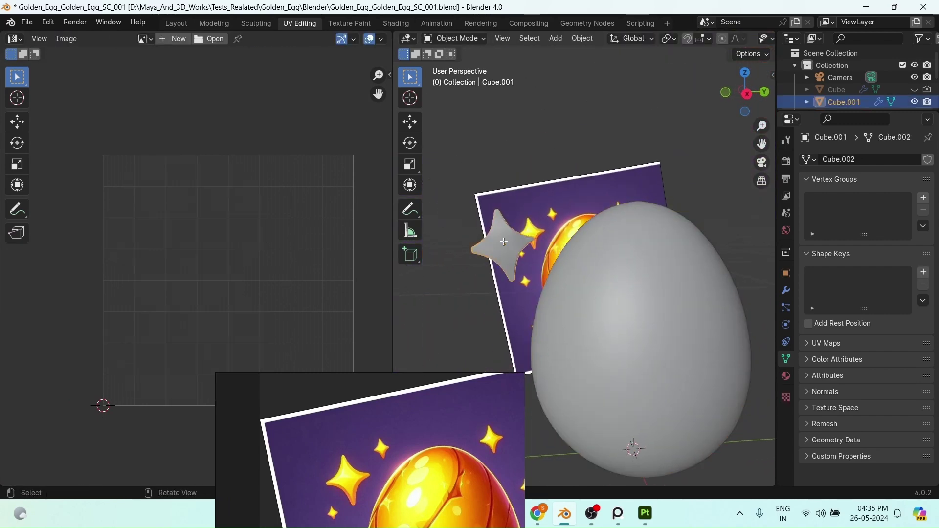
pyautogui.press('Tab')
pyautogui.scroll(-2, 150, 187)
pyautogui.moveTo(498, 242); pyautogui.dragTo(527, 227, button='middle')
pyautogui.press('Tab')
pyautogui.scroll(4, 489, 244)
pyautogui.click(786, 291)
pyautogui.click(904, 181)
pyautogui.click(890, 193)
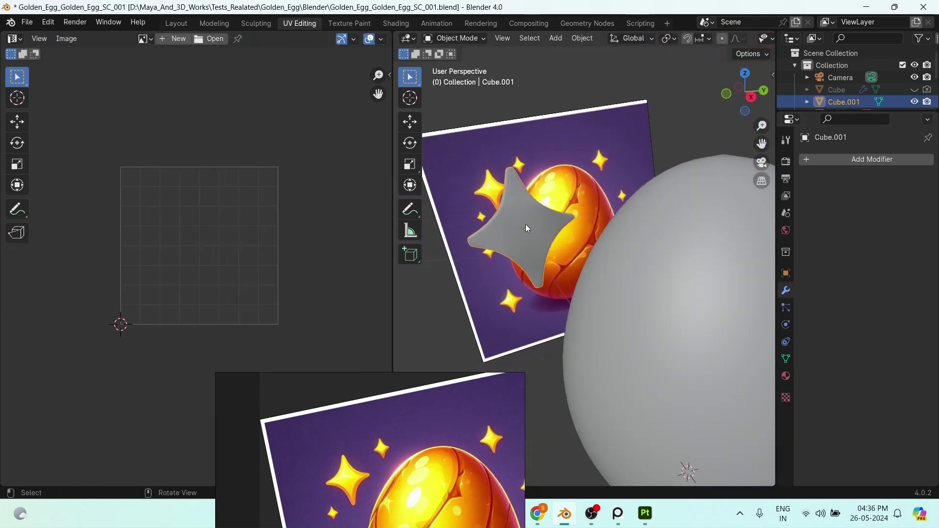
# Try to unwrap all of the star's geometry
pyautogui.press('Tab')
pyautogui.press('a')
pyautogui.press('u')
pyautogui.click(606, 83)
pyautogui.press('Tab')
# Apply the star's rotation and scale
pyautogui.hotkey('ctrl', 'a')
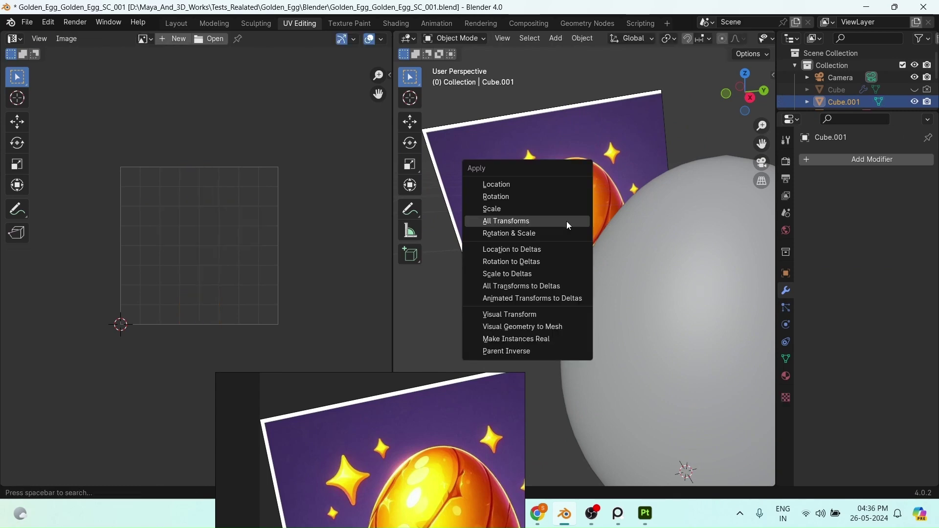
pyautogui.click(542, 230)
pyautogui.hotkey('ctrl', 'a')
pyautogui.click(541, 227)
# Unwrap the whole star in edit mode into separate UV islands for its two faces and four thin sides
pyautogui.press('Tab')
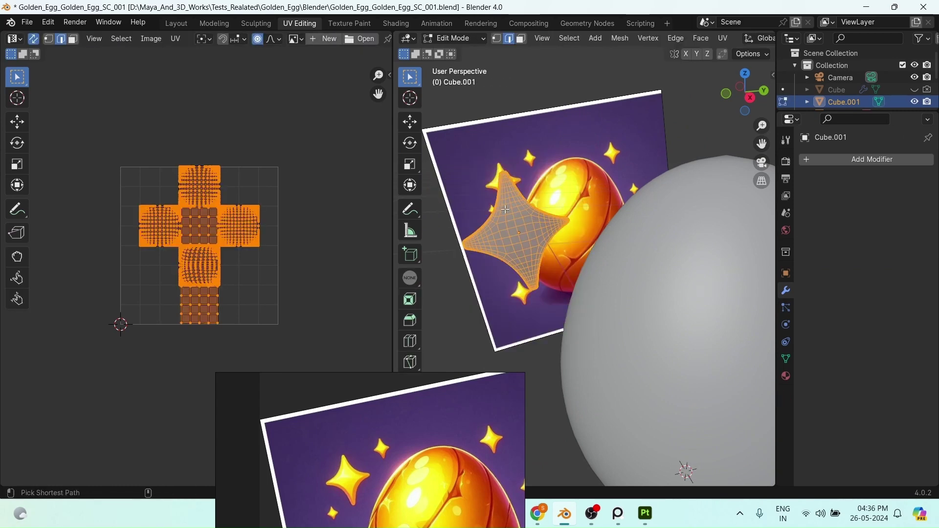
pyautogui.press('u')
pyautogui.click(441, 98)
pyautogui.moveTo(513, 147); pyautogui.dragTo(543, 147)
# Pack the star's UV islands
pyautogui.click(175, 38)
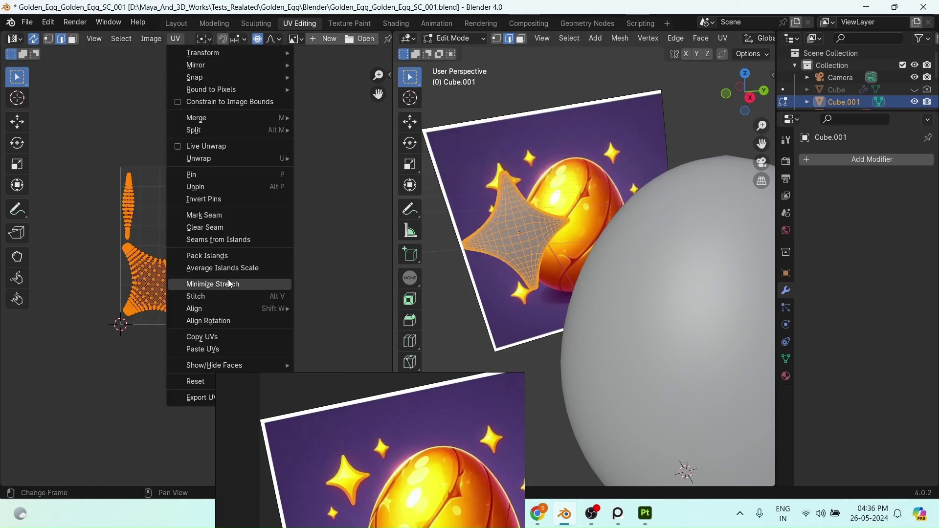
pyautogui.rightClick(243, 257)
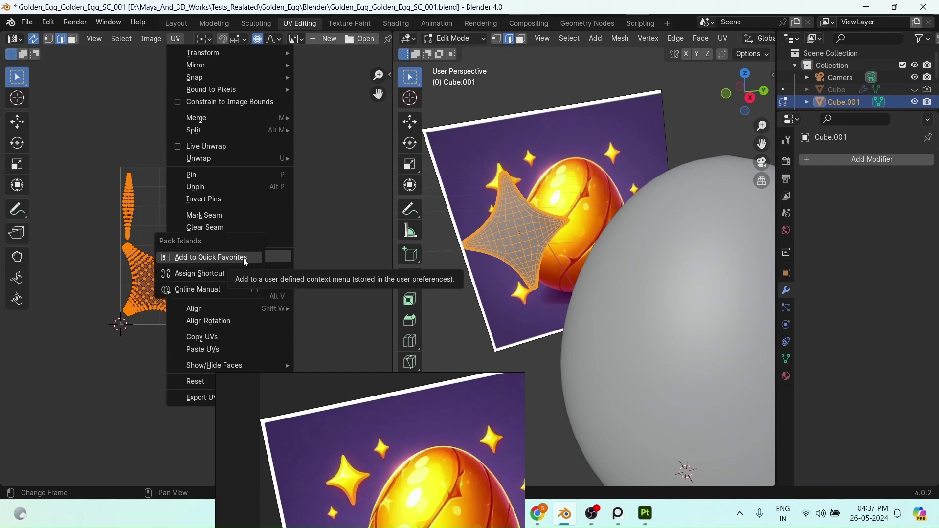
pyautogui.press('Escape')
pyautogui.click(242, 257)
pyautogui.click(287, 328)
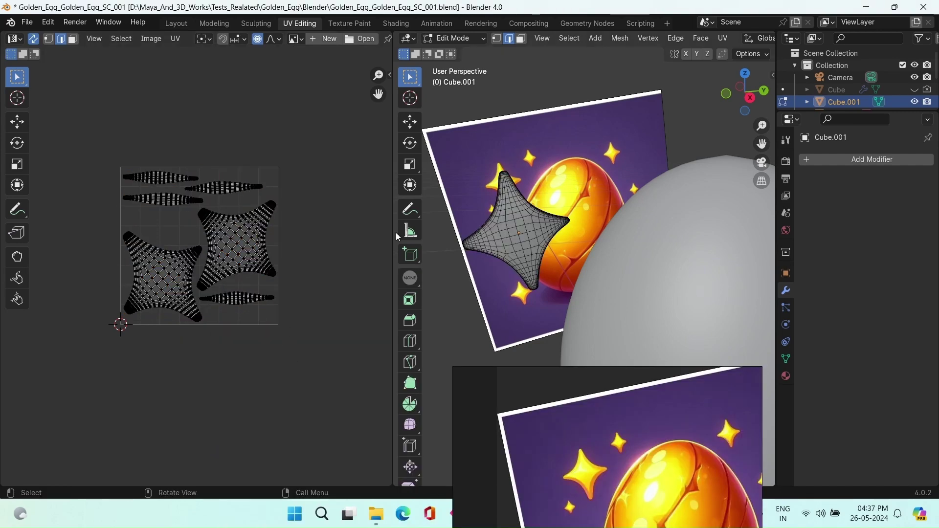
# Select all of the star's UV islands and move them outside the UV tile, above it
pyautogui.press('a')
pyautogui.scroll(-3, 279, 409)
pyautogui.press('g')
pyautogui.rightClick(291, 300)
pyautogui.press('g')
pyautogui.click(312, 152)
# Select the star and the egg together and open both meshes in edit mode
pyautogui.scroll(-5, 704, 295)
pyautogui.keyDown('alt'); pyautogui.moveTo(704, 295); pyautogui.dragTo(683, 274, button='middle'); pyautogui.keyUp('alt')
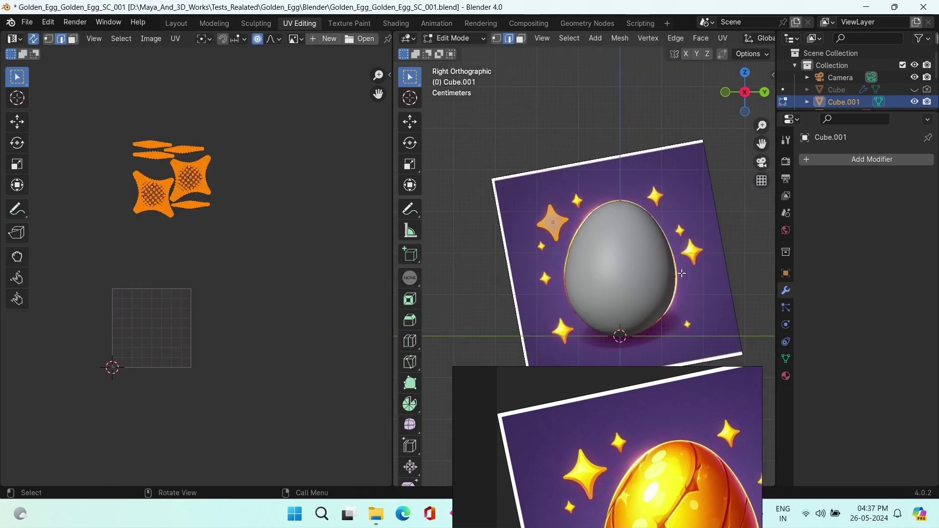
pyautogui.press('Tab')
pyautogui.click(628, 259)
pyautogui.press('Tab')
pyautogui.press('Tab')
pyautogui.click(555, 224)
pyautogui.keyDown('shift'); pyautogui.click(617, 253); pyautogui.keyUp('shift')
pyautogui.press('Tab')
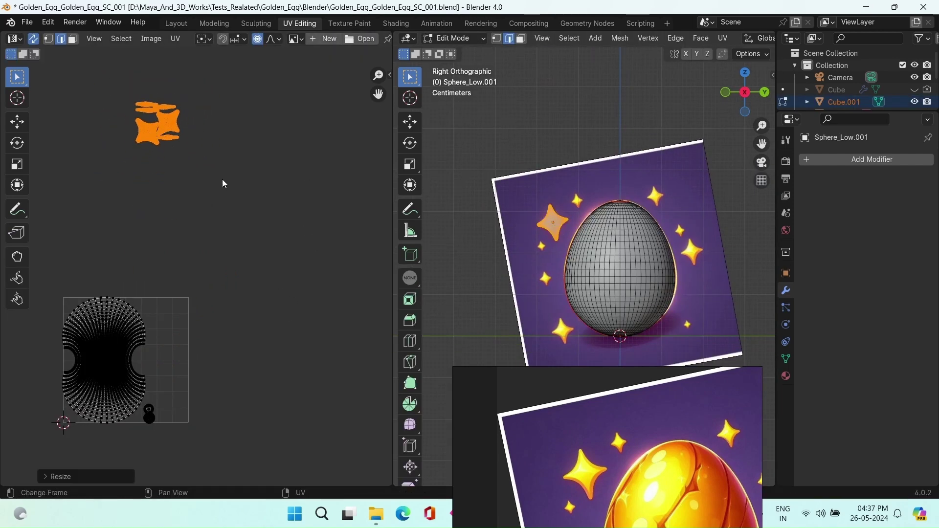
# Scale, rotate and move the star's UV islands into the free area of the UV tile beside the egg's island
pyautogui.press('s')
pyautogui.click(283, 272)
pyautogui.scroll(6, 211, 280)
pyautogui.press('r')
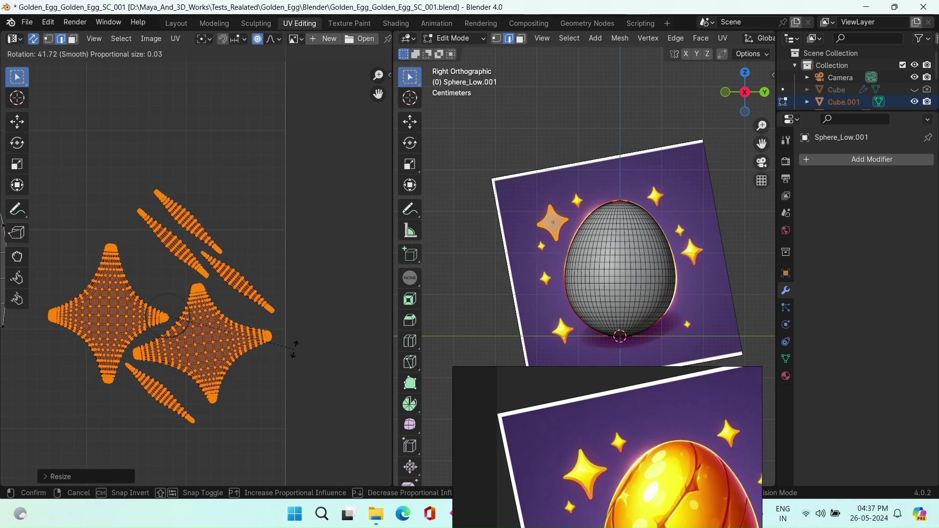
pyautogui.click(288, 344)
pyautogui.scroll(-2, 287, 342)
pyautogui.press('g')
pyautogui.click(285, 260)
pyautogui.press('s')
pyautogui.click(306, 263)
# With proportional editing off, rotate the lower star-face island upright and place it directly below the other star face
pyautogui.click(73, 38)
pyautogui.click(241, 295)
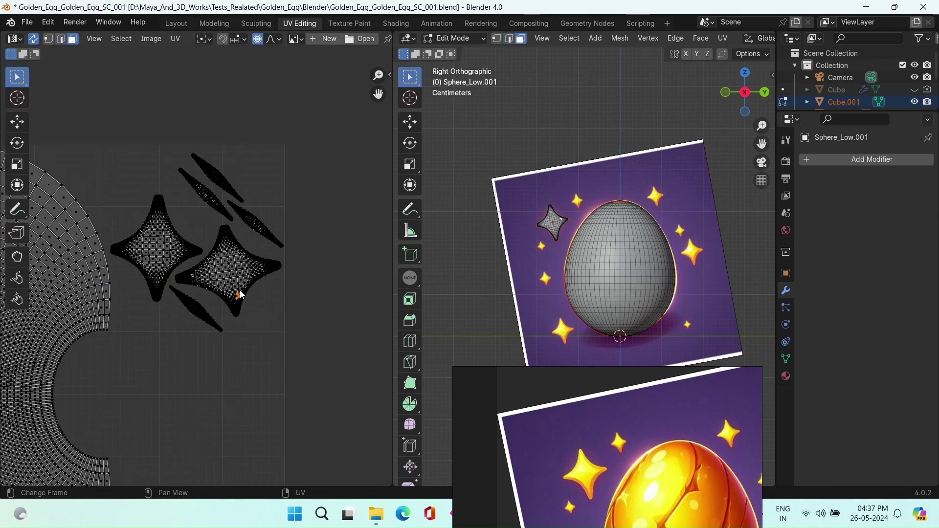
pyautogui.press('l')
pyautogui.press('r')
pyautogui.rightClick(178, 279)
pyautogui.click(258, 39)
pyautogui.press('r')
pyautogui.rightClick(229, 163)
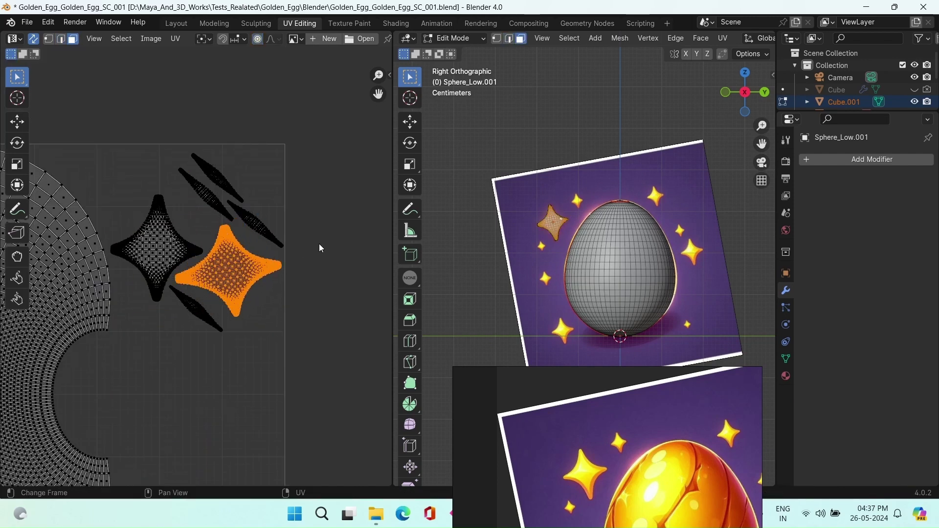
pyautogui.press('r')
pyautogui.click(208, 166)
pyautogui.press('g')
pyautogui.click(137, 262)
# Rotate two of the thin star-side islands upright and place them side by side next to the star faces
pyautogui.click(202, 312)
pyautogui.press('l')
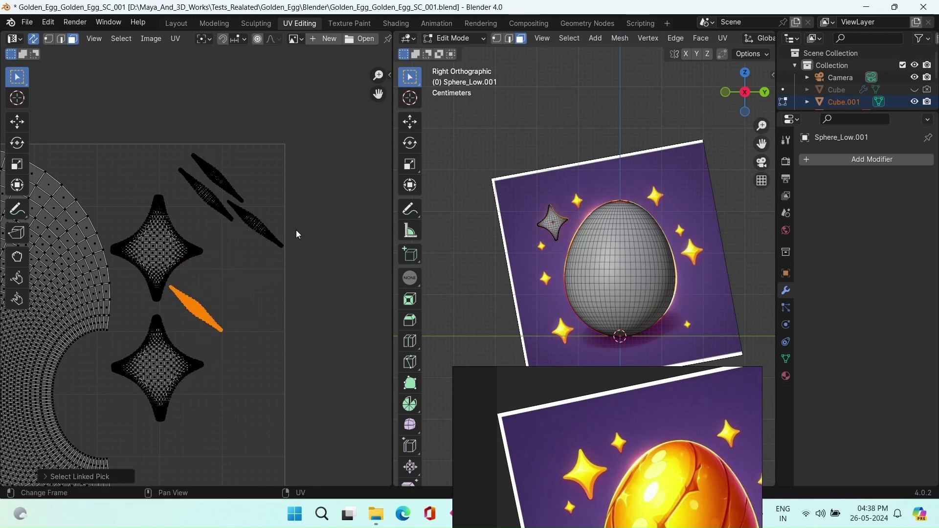
pyautogui.press('r')
pyautogui.click(272, 325)
pyautogui.click(254, 227)
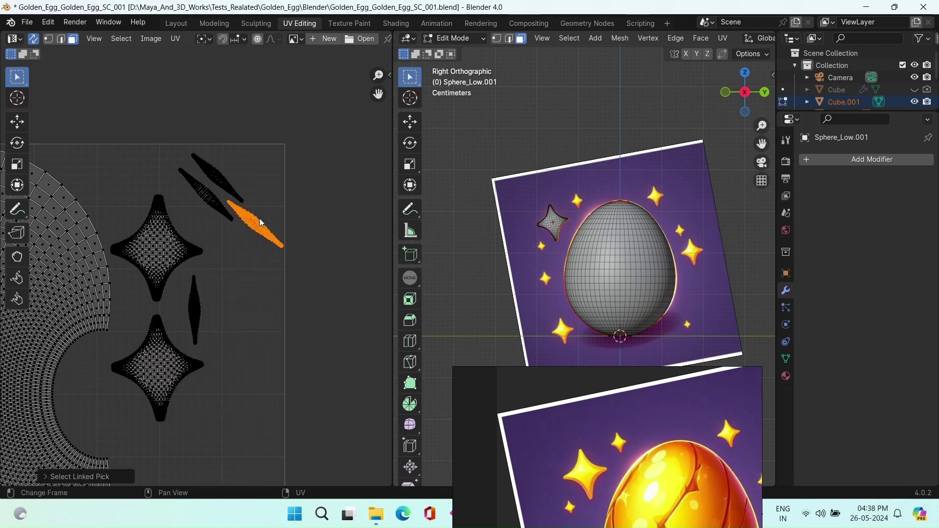
pyautogui.press('r')
pyautogui.click(293, 262)
pyautogui.press('g')
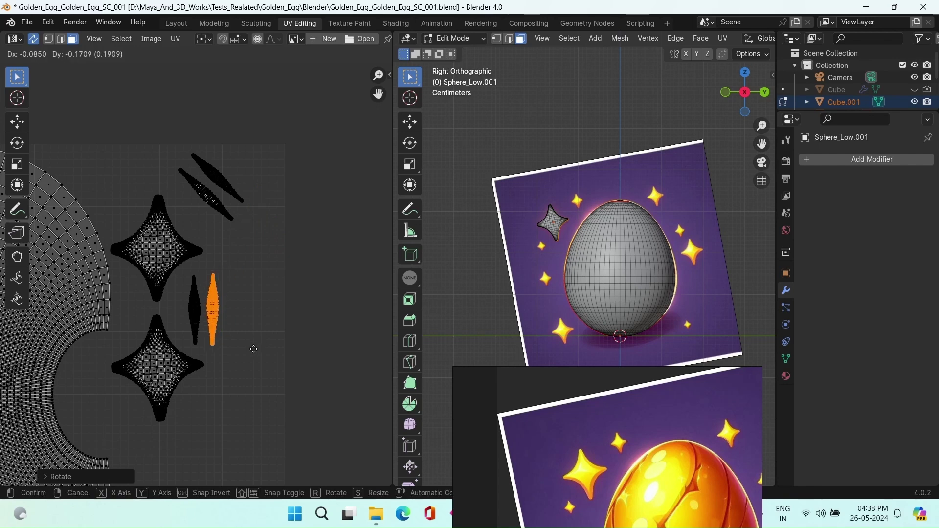
pyautogui.click(253, 349)
# Rotate the remaining two thin star-side islands upright and line them up beside the first two
pyautogui.click(248, 279)
pyautogui.press('l')
pyautogui.press('r')
pyautogui.click(291, 280)
pyautogui.press('g')
pyautogui.click(314, 394)
pyautogui.click(290, 255)
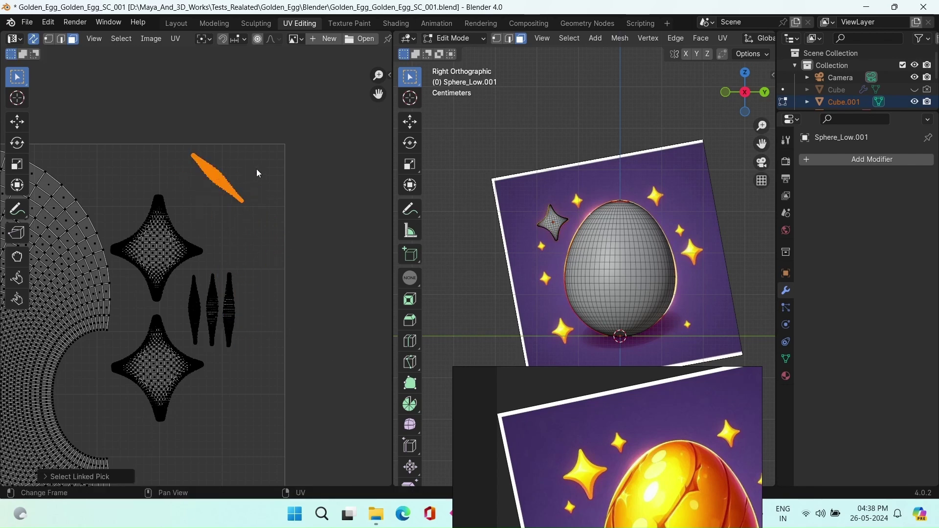
pyautogui.press('l')
pyautogui.press('r')
pyautogui.click(327, 284)
pyautogui.press('g')
pyautogui.click(349, 417)
# Leave edit mode and export the selected egg and star as FBX, overwriting Golden_Egg_low.fbx
pyautogui.scroll(-5, 351, 414)
pyautogui.scroll(-3, 557, 306)
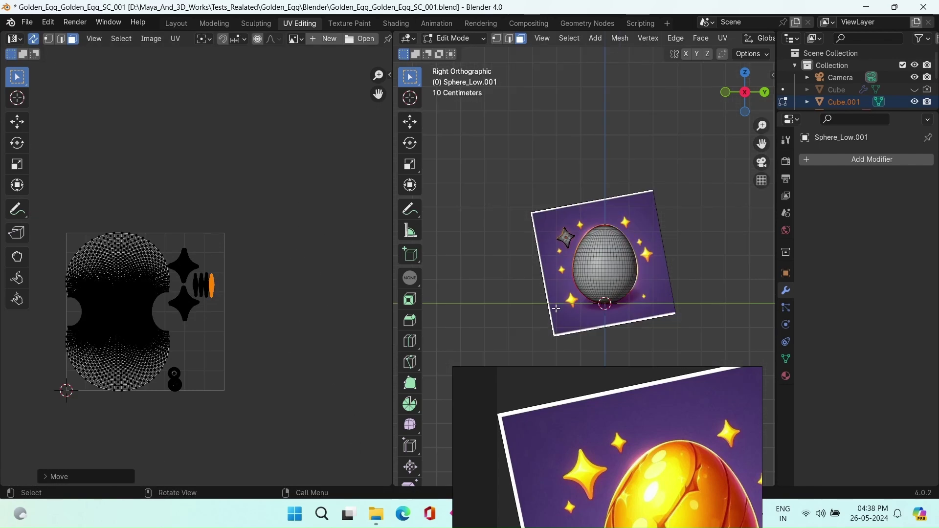
pyautogui.keyDown('alt'); pyautogui.moveTo(575, 269); pyautogui.dragTo(544, 288); pyautogui.keyUp('alt')
pyautogui.press('Tab')
pyautogui.press('KP_3')
pyautogui.scroll(1, 588, 257)
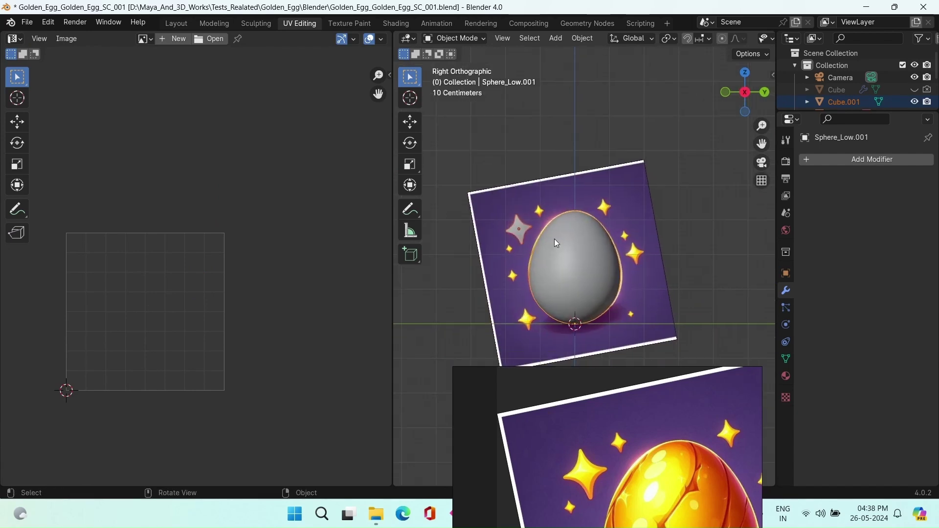
pyautogui.press('F4')
pyautogui.moveTo(554, 239)
pyautogui.click(607, 338)
pyautogui.click(342, 104)
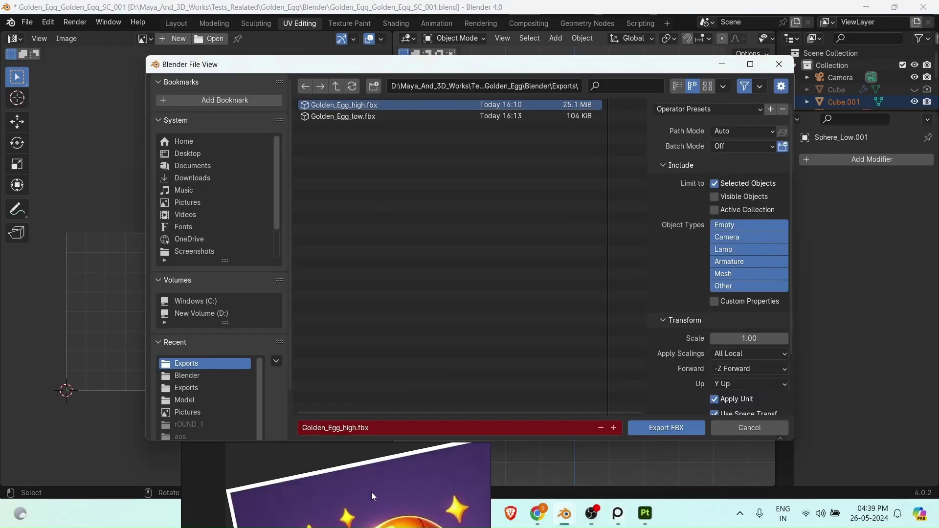
pyautogui.click(372, 117)
pyautogui.click(660, 429)
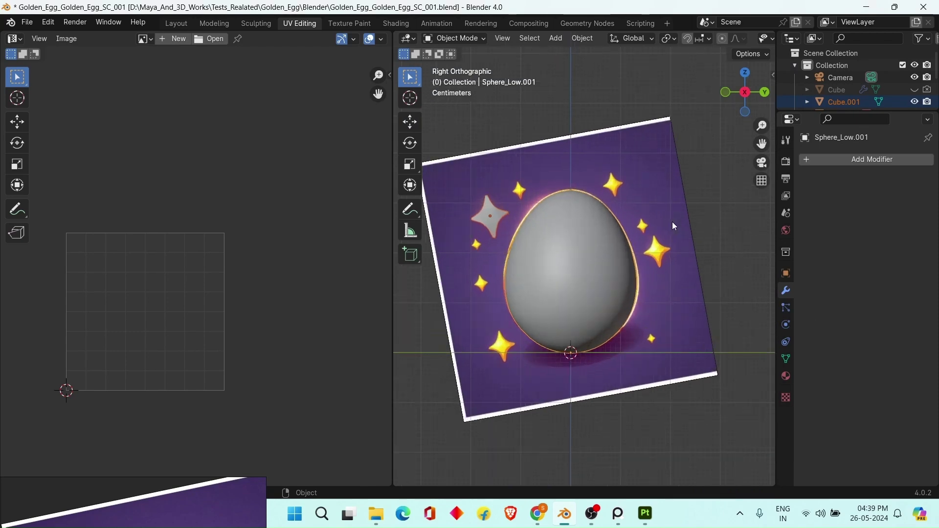
# Switch to Substance 3D Painter and update the project with the re-exported Golden_Egg_low.fbx mesh
pyautogui.click(705, 242)
pyautogui.scroll(-2, 706, 244)
pyautogui.scroll(4, 636, 230)
pyautogui.scroll(-2, 497, 208)
pyautogui.click(497, 209)
pyautogui.click(605, 247)
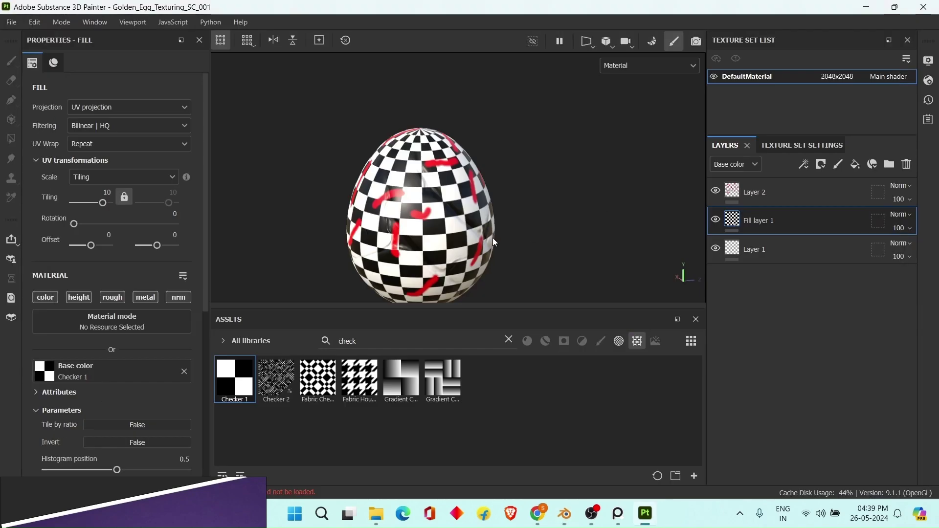
pyautogui.click(35, 22)
pyautogui.click(69, 65)
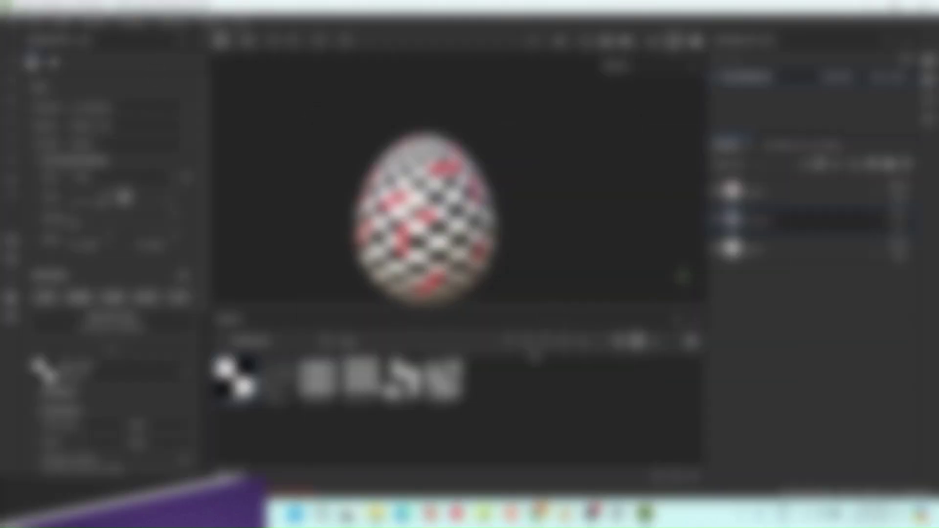
# Examine the checker pattern for stretching and seam mismatches on the egg and the star from several sides
pyautogui.scroll(4, 453, 215)
pyautogui.keyDown('alt'); pyautogui.moveTo(470, 220); pyautogui.dragTo(596, 236); pyautogui.keyUp('alt')
pyautogui.keyDown('alt'); pyautogui.moveTo(295, 248); pyautogui.dragTo(529, 140); pyautogui.keyUp('alt')
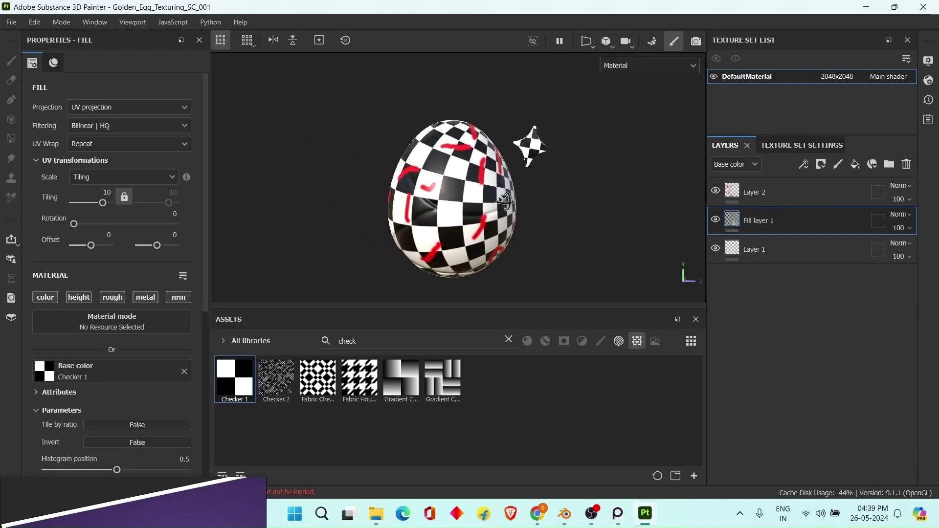
pyautogui.scroll(6, 473, 193)
pyautogui.scroll(-4, 474, 193)
pyautogui.keyDown('alt'); pyautogui.moveTo(474, 193); pyautogui.dragTo(457, 216); pyautogui.keyUp('alt')
pyautogui.scroll(5, 457, 215)
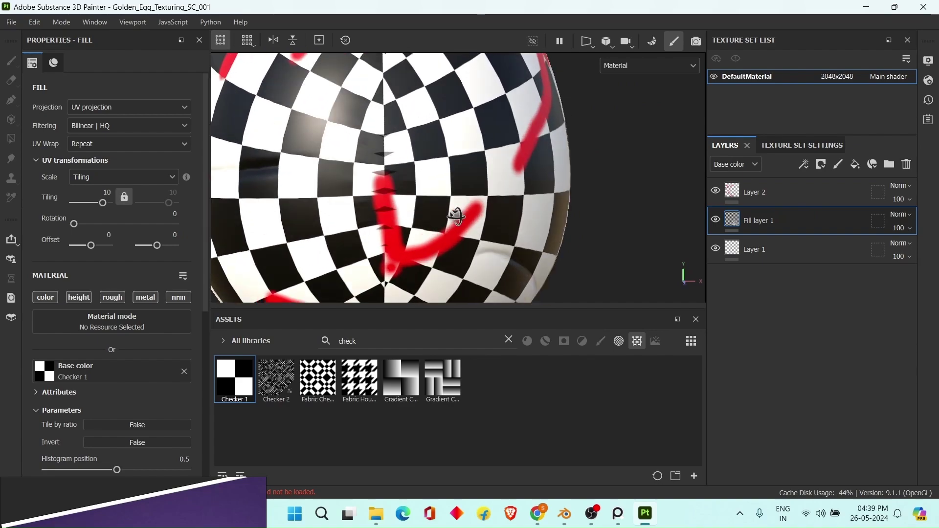
pyautogui.scroll(-7, 457, 216)
pyautogui.keyDown('alt'); pyautogui.moveTo(348, 189); pyautogui.dragTo(489, 196); pyautogui.keyUp('alt')
# Switch to Blender and mark the egg's middle edge loop as a seam that splits its UV island in two
pyautogui.click(565, 513)
pyautogui.press('Tab')
pyautogui.scroll(8, 279, 304)
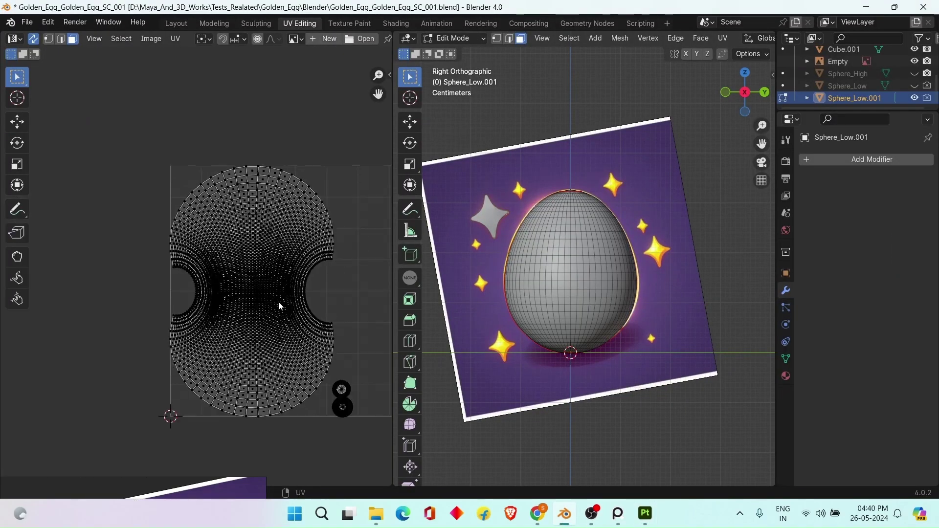
pyautogui.keyDown('alt'); pyautogui.click(249, 307); pyautogui.keyUp('alt')
pyautogui.scroll(-7, 248, 307)
pyautogui.scroll(2, 484, 298)
pyautogui.press('u')
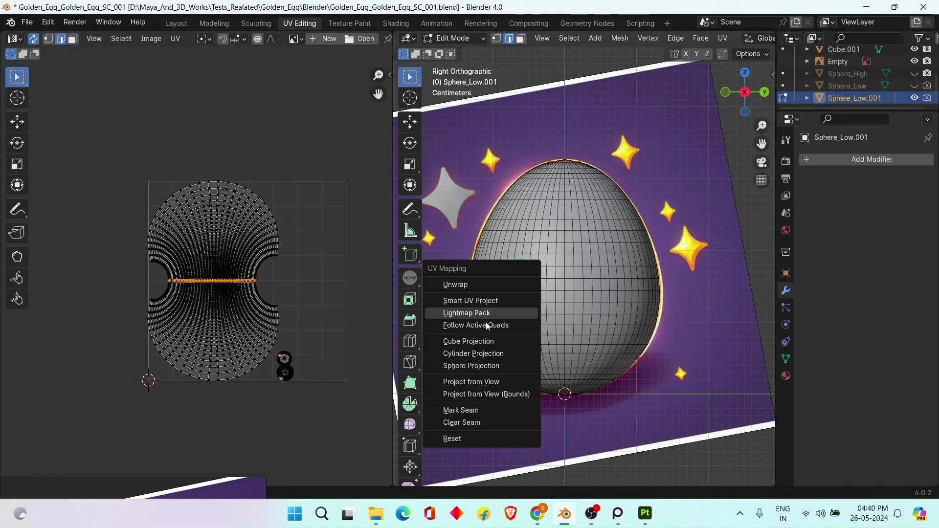
pyautogui.scroll(-1, 534, 299)
pyautogui.scroll(1, 535, 299)
pyautogui.press('u')
pyautogui.click(533, 417)
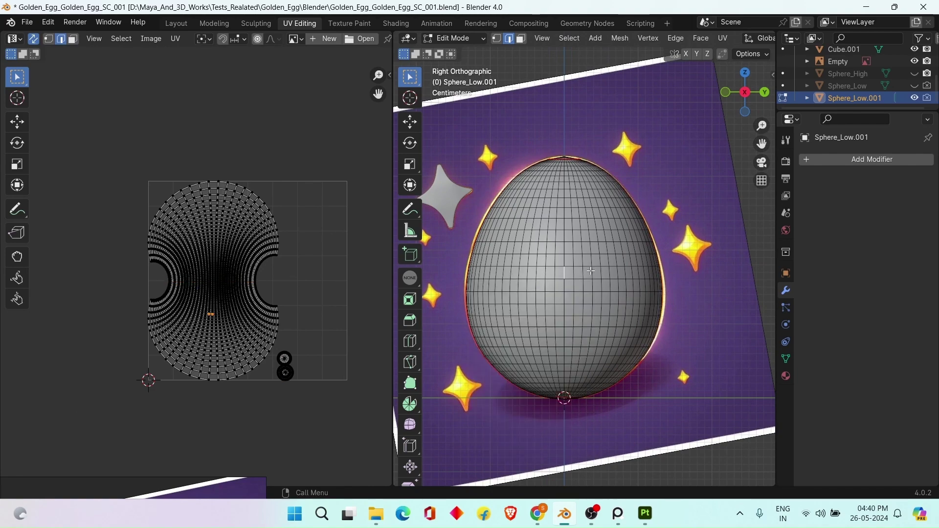
# Select all of the egg's faces and unwrap them along the seams
pyautogui.moveTo(590, 271); pyautogui.dragTo(548, 254, button='middle')
pyautogui.press('a')
pyautogui.press('3')
pyautogui.press('u')
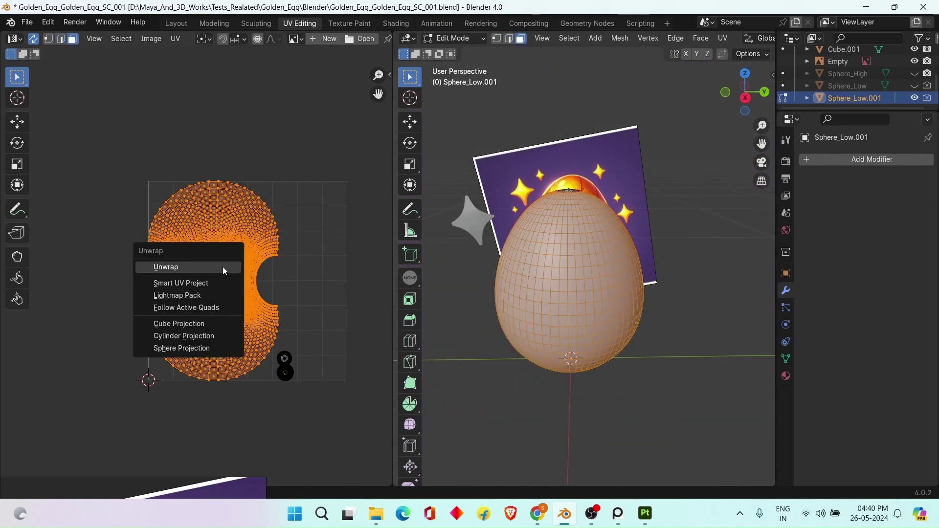
pyautogui.click(222, 269)
pyautogui.press('g')
pyautogui.click(245, 124)
pyautogui.click(246, 126)
pyautogui.scroll(1, 543, 313)
# Pack all the egg's UV islands into the UV square using the exact concave shape method and a scaled margin of 0.117
pyautogui.moveTo(544, 313); pyautogui.dragTo(568, 352, button='middle')
pyautogui.scroll(-1, 221, 293)
pyautogui.press('a')
pyautogui.hotkey('ctrl', 'p')
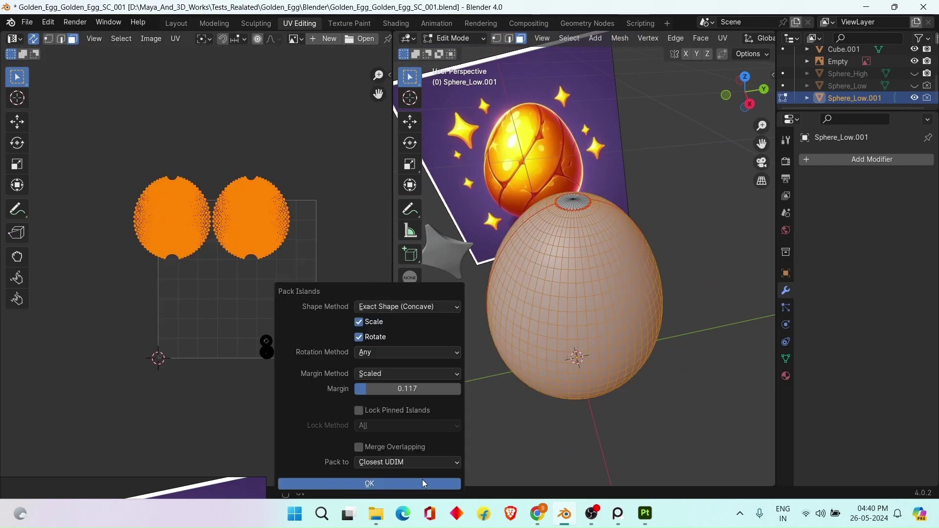
pyautogui.click(423, 481)
# Move the two small round cap islands into the free space beside the lower egg-half island
pyautogui.moveTo(292, 329); pyautogui.dragTo(260, 385)
pyautogui.scroll(1, 262, 382)
pyautogui.press('g')
pyautogui.click(281, 353)
pyautogui.hotkey('ctrl', 'z')
pyautogui.scroll(1, 293, 382)
pyautogui.moveTo(303, 390); pyautogui.dragTo(270, 386, button='middle')
pyautogui.press('g')
pyautogui.click(263, 341)
pyautogui.scroll(-2, 607, 342)
# Open the egg and the star together in edit mode with all their UV islands shown
pyautogui.press('KP_3')
pyautogui.press('Tab')
pyautogui.click(504, 222)
pyautogui.press('Tab')
pyautogui.press('Tab')
pyautogui.moveTo(471, 193); pyautogui.dragTo(669, 369)
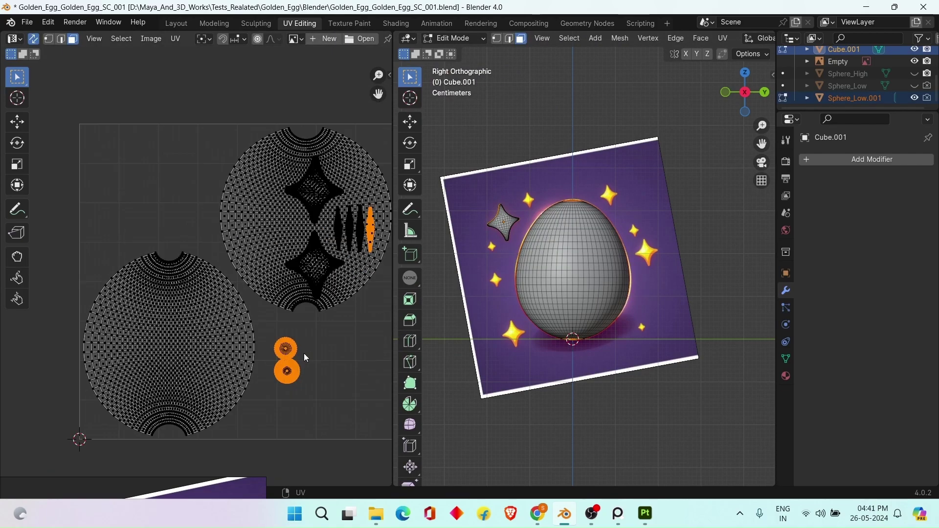
pyautogui.click(304, 357)
# Select the upper egg-half island covering the star islands and move it out above the UV square
pyautogui.moveTo(304, 358); pyautogui.dragTo(239, 358, button='middle')
pyautogui.scroll(3, 249, 227)
pyautogui.scroll(-1, 234, 196)
pyautogui.press('l')
pyautogui.click(306, 340)
pyautogui.scroll(-3, 196, 274)
pyautogui.press('l')
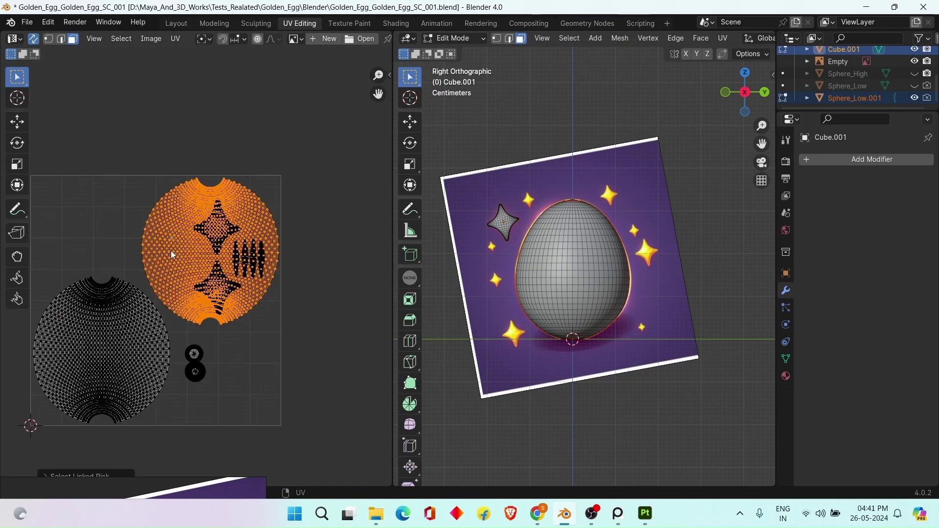
pyautogui.press('g')
pyautogui.click(102, 120)
# Move all the star's islands down into the free corner of the UV square next to the round caps
pyautogui.moveTo(294, 198); pyautogui.dragTo(202, 315)
pyautogui.click(307, 190)
pyautogui.moveTo(310, 185); pyautogui.dragTo(191, 320)
pyautogui.press('g')
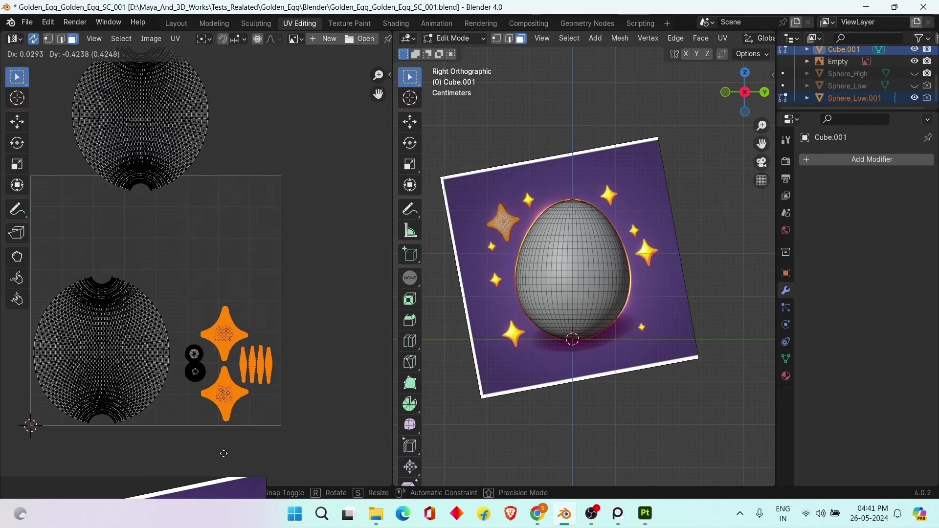
pyautogui.click(220, 456)
pyautogui.click(329, 371)
# Move the parked egg-half island back into the upper part of the UV square
pyautogui.moveTo(181, 136); pyautogui.dragTo(214, 198, button='middle')
pyautogui.press('l')
pyautogui.press('g')
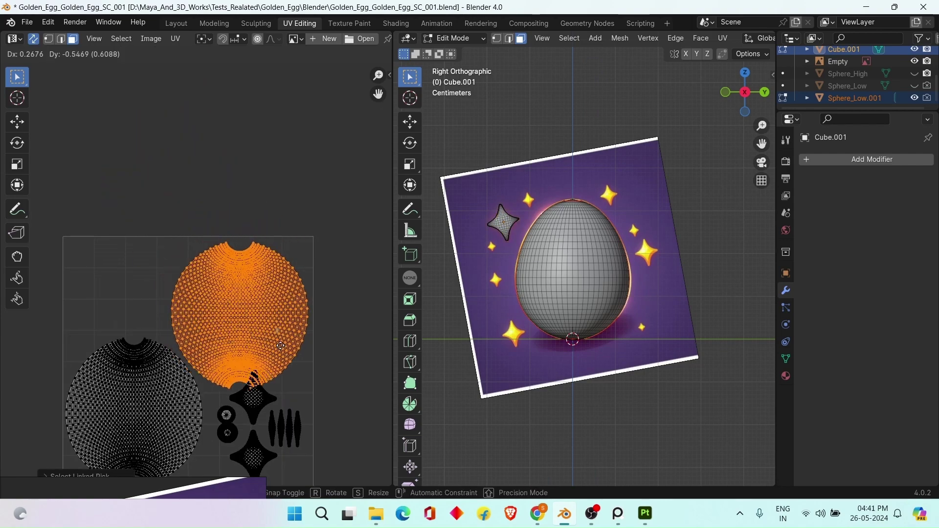
pyautogui.click(280, 346)
pyautogui.moveTo(298, 467); pyautogui.dragTo(339, 341, button='middle')
# Place the two large star-face islands side by side along the lower edge of the UV square
pyautogui.scroll(3, 339, 341)
pyautogui.click(254, 195)
pyautogui.press('l')
pyautogui.press('g')
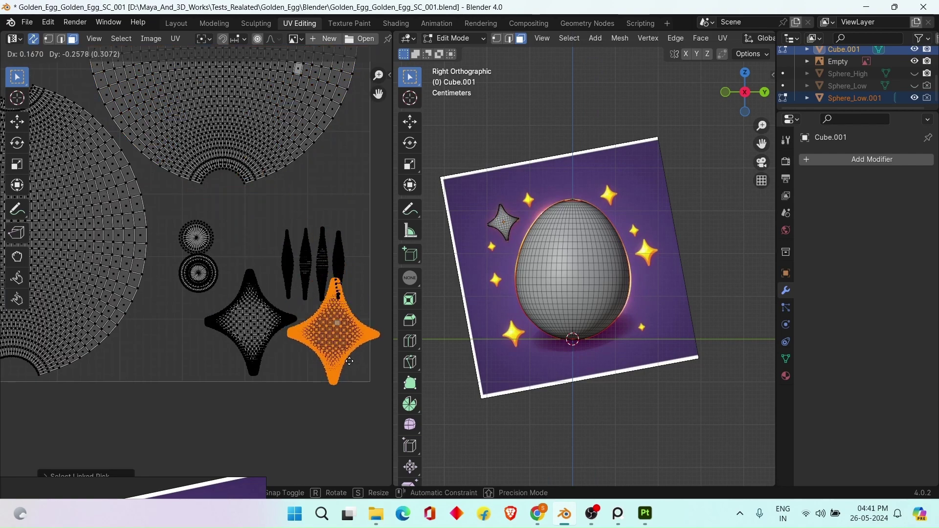
pyautogui.click(334, 348)
pyautogui.click(240, 325)
pyautogui.press('l')
pyautogui.press('g')
pyautogui.click(208, 325)
# Move the upper round cap island up and closer to the lower egg-half island
pyautogui.scroll(2, 195, 274)
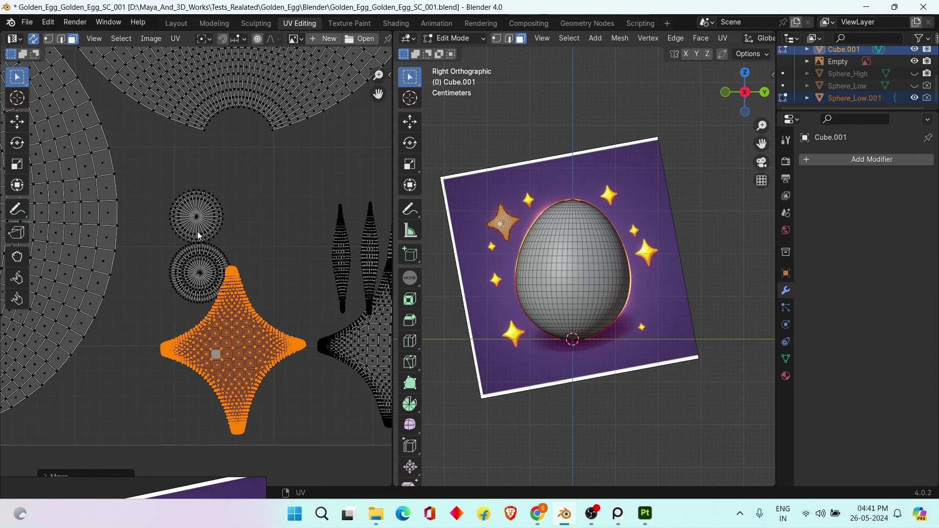
pyautogui.click(198, 232)
pyautogui.press('l')
pyautogui.press('g')
pyautogui.click(161, 188)
# Try out positions for the lower round cap island and the first thin star-side island
pyautogui.click(189, 270)
pyautogui.press('l')
pyautogui.press('g')
pyautogui.click(154, 243)
pyautogui.moveTo(313, 249); pyautogui.dragTo(278, 285, button='middle')
pyautogui.hotkey('ctrl', 'z')
pyautogui.press('g')
pyautogui.click(241, 258)
pyautogui.click(311, 280)
pyautogui.hotkey('ctrl', 'z')
pyautogui.hotkey('ctrl', 'z')
pyautogui.hotkey('ctrl', 'z')
pyautogui.press('l')
pyautogui.press('g')
pyautogui.click(146, 260)
pyautogui.hotkey('ctrl', 'z')
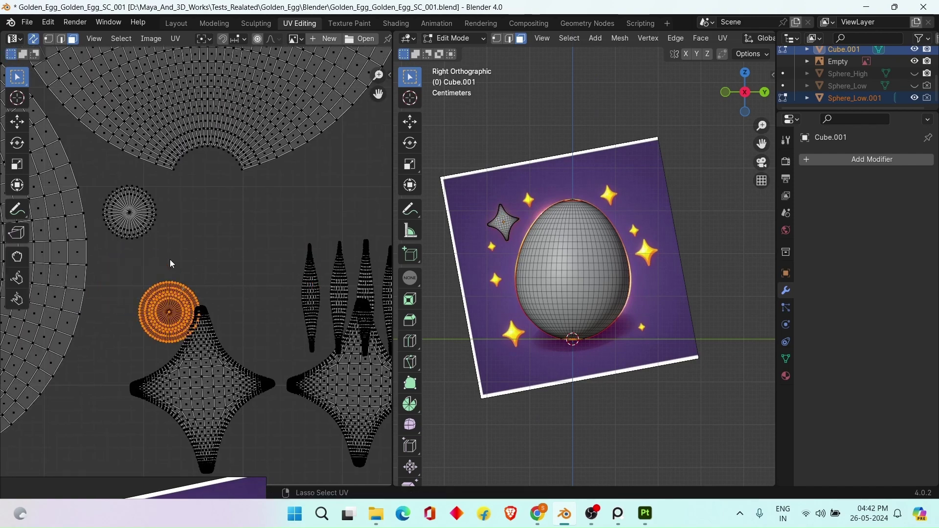
pyautogui.hotkey('ctrl', 'z')
# Move the lower round cap island beneath the other cap and place the first thin star-side island beside the caps
pyautogui.press('l')
pyautogui.press('g')
pyautogui.click(147, 275)
pyautogui.click(311, 298)
pyautogui.press('l')
pyautogui.press('g')
pyautogui.click(241, 269)
# Line up the remaining thin star-side islands beside the first one, clear of the star-face island
pyautogui.moveTo(346, 275); pyautogui.dragTo(228, 275, button='middle')
pyautogui.click(216, 272)
pyautogui.press('l')
pyautogui.press('g')
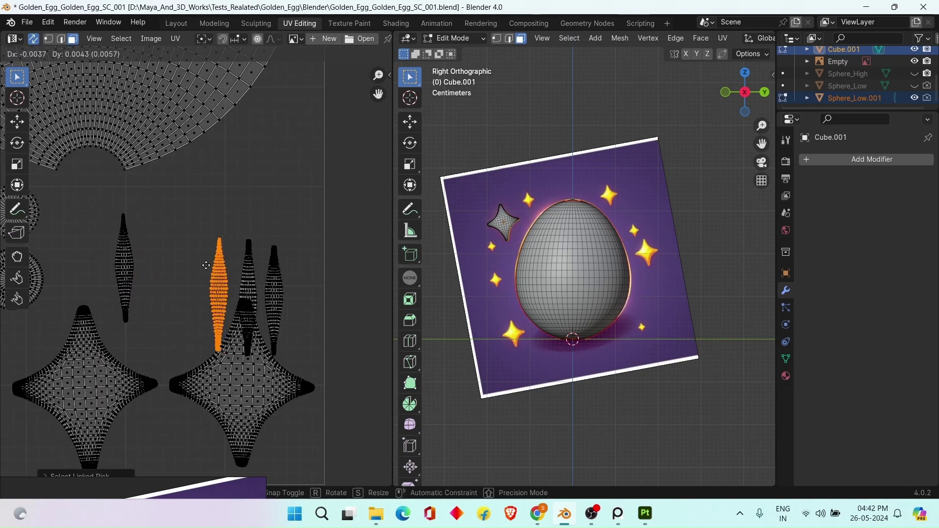
pyautogui.click(137, 238)
pyautogui.click(242, 281)
pyautogui.press('l')
pyautogui.press('g')
pyautogui.click(177, 287)
pyautogui.press('l')
pyautogui.press('g')
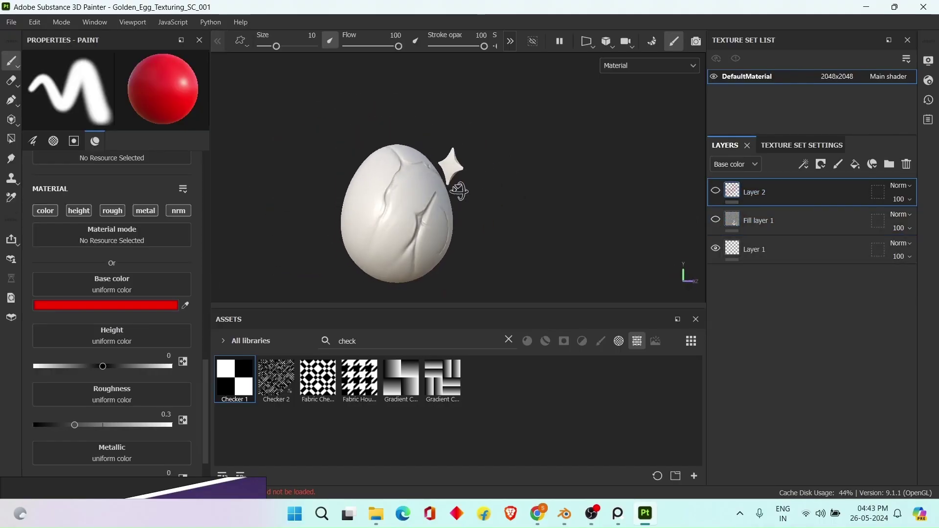
# Examine the egg's cracks from several sides in Substance 3D Painter and open the texture set settings
pyautogui.keyDown('alt'); pyautogui.moveTo(460, 192); pyautogui.dragTo(570, 209); pyautogui.keyUp('alt')
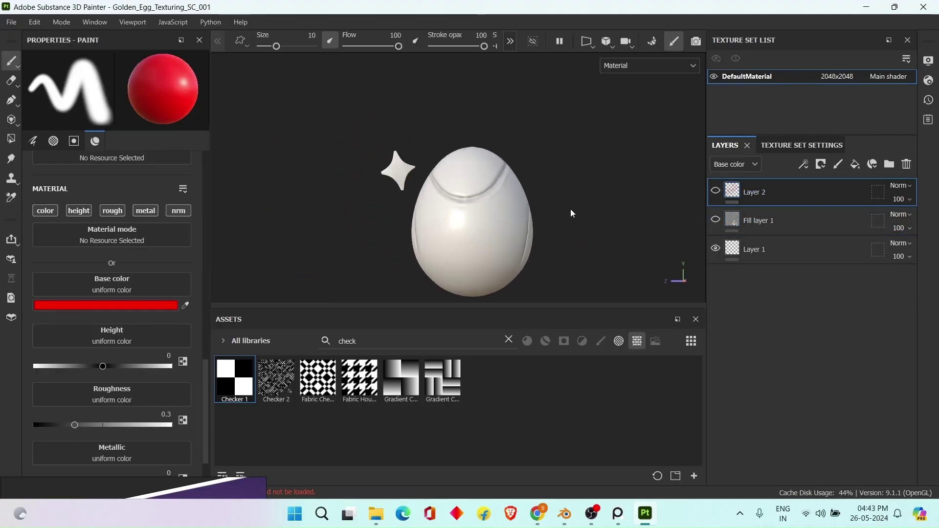
pyautogui.keyDown('alt'); pyautogui.moveTo(571, 209); pyautogui.dragTo(561, 177, button='middle'); pyautogui.keyUp('alt')
pyautogui.click(802, 145)
pyautogui.moveTo(572, 194)
pyautogui.keyDown('alt'); pyautogui.mouseDown()
pyautogui.moveTo(515, 208)
pyautogui.moveTo(390, 189)
pyautogui.moveTo(516, 175)
pyautogui.moveTo(552, 189)
pyautogui.moveTo(398, 175)
pyautogui.moveTo(440, 181)
pyautogui.mouseUp(); pyautogui.keyUp('alt')
# Switch to Blender and compare the low-poly egg with the cracked Sphere_High mesh
pyautogui.click(565, 513)
pyautogui.press('Tab')
pyautogui.press('KP_3')
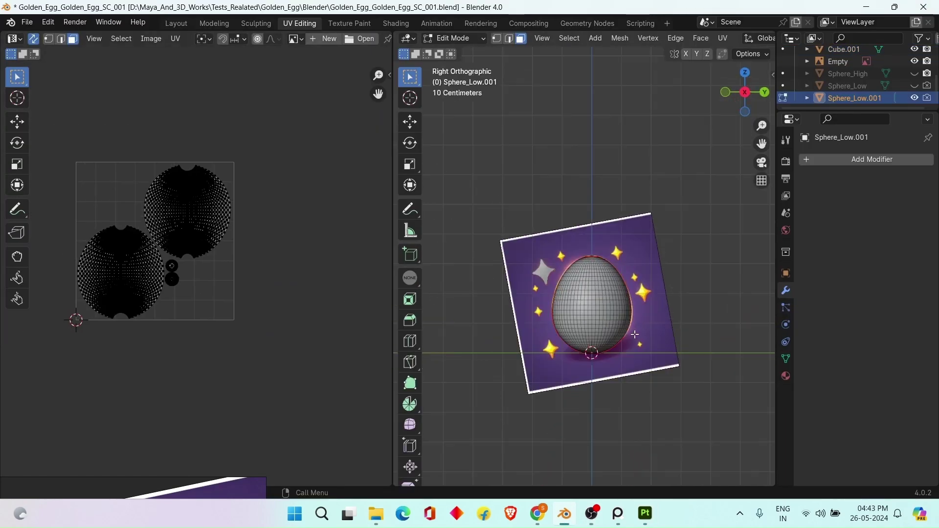
pyautogui.press('Tab')
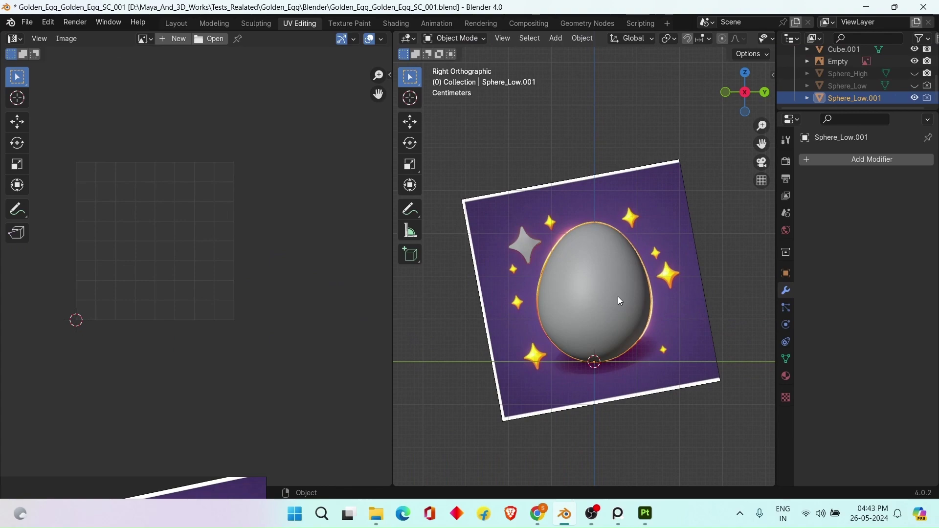
pyautogui.scroll(2, 618, 296)
pyautogui.press('Tab')
pyautogui.press('Tab')
pyautogui.click(914, 98)
pyautogui.click(915, 73)
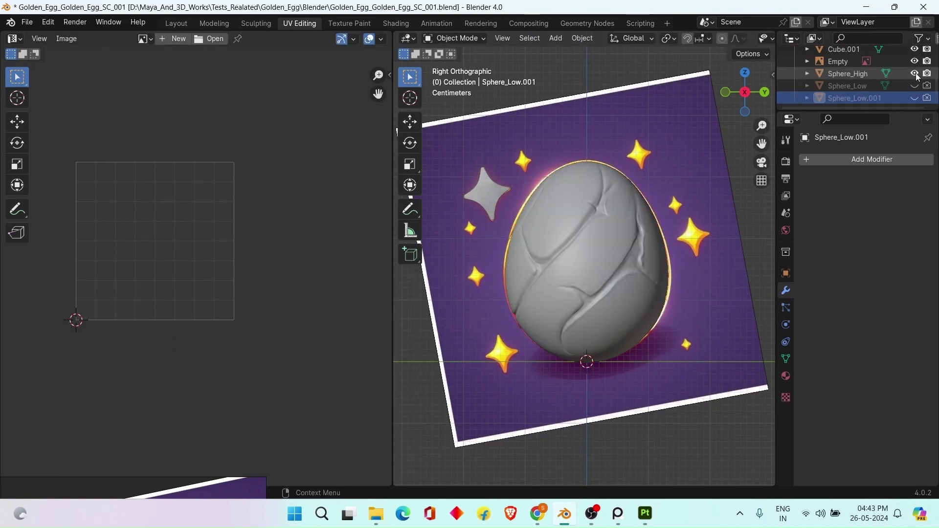
pyautogui.click(915, 73)
pyautogui.click(915, 97)
# Switch to Substance 3D Painter and remove the normal, world space normal, ID, ambient occlusion, curvature, position and thickness maps
pyautogui.click(645, 514)
pyautogui.click(892, 222)
pyautogui.click(892, 250)
pyautogui.click(892, 276)
pyautogui.click(892, 303)
pyautogui.click(892, 331)
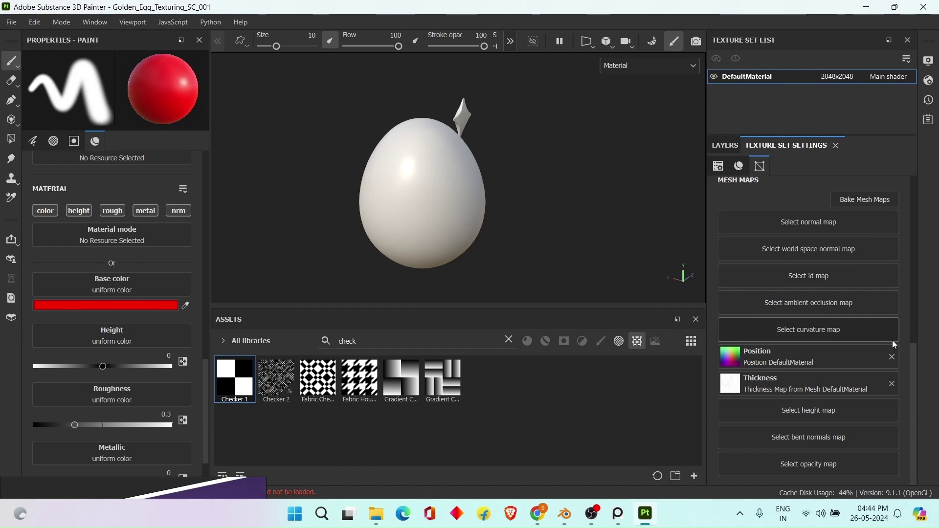
pyautogui.click(892, 357)
pyautogui.click(892, 384)
# Bake the selected mesh maps anew from Golden_Egg_high.fbx and return to painting mode
pyautogui.keyDown('alt'); pyautogui.moveTo(530, 198); pyautogui.dragTo(631, 199); pyautogui.keyUp('alt')
pyautogui.moveTo(544, 179)
pyautogui.keyDown('alt'); pyautogui.mouseDown()
pyautogui.moveTo(682, 161)
pyautogui.moveTo(527, 161)
pyautogui.moveTo(548, 169)
pyautogui.mouseUp(); pyautogui.keyUp('alt')
pyautogui.click(865, 199)
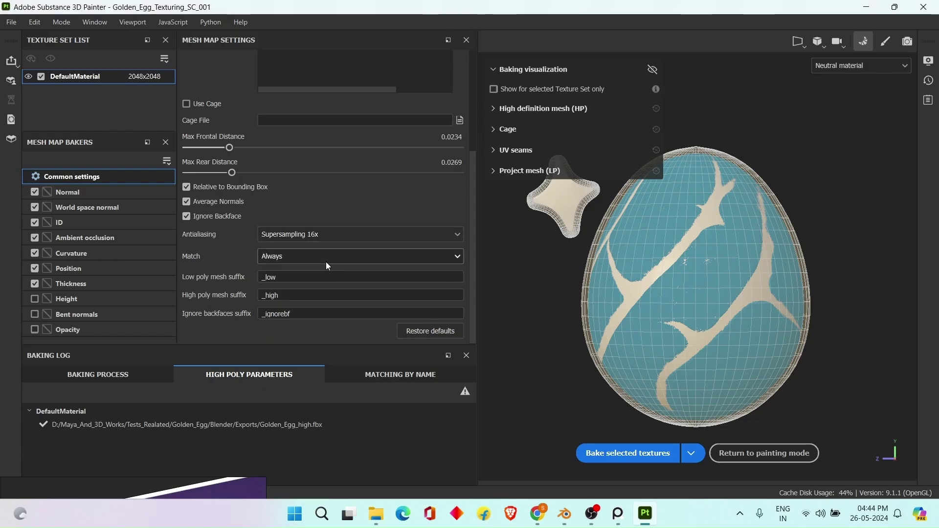
pyautogui.click(629, 453)
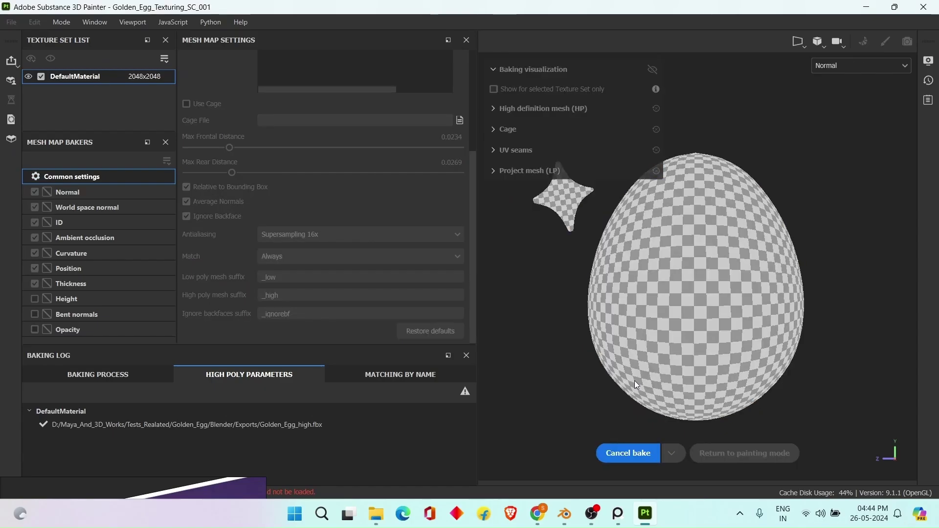
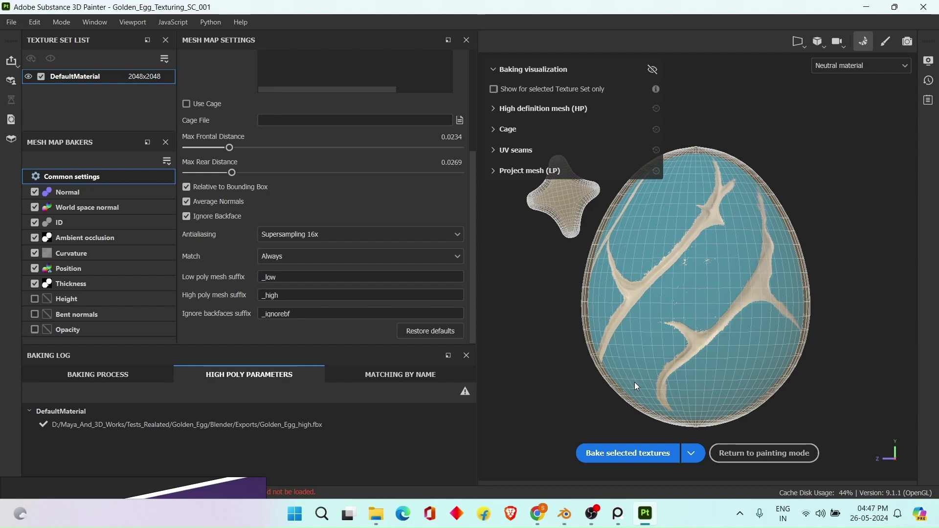
pyautogui.click(762, 453)
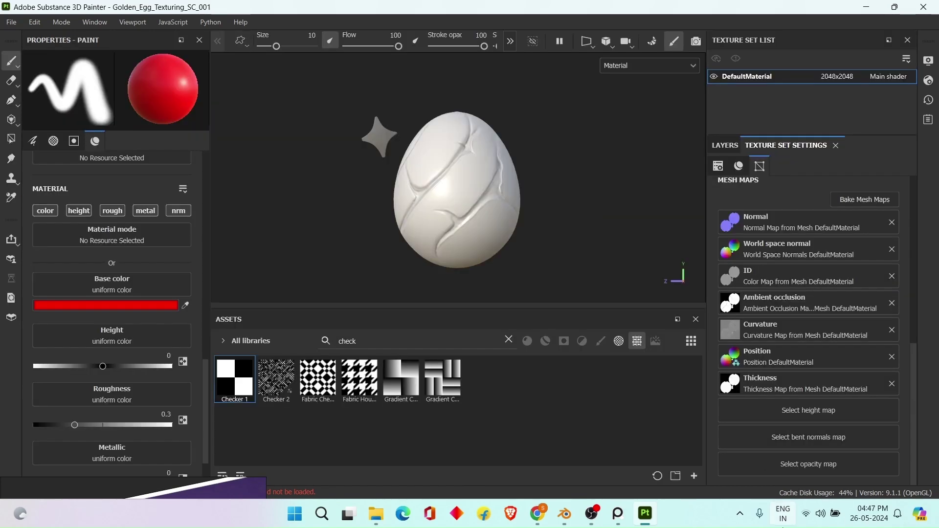
pyautogui.click(822, 514)
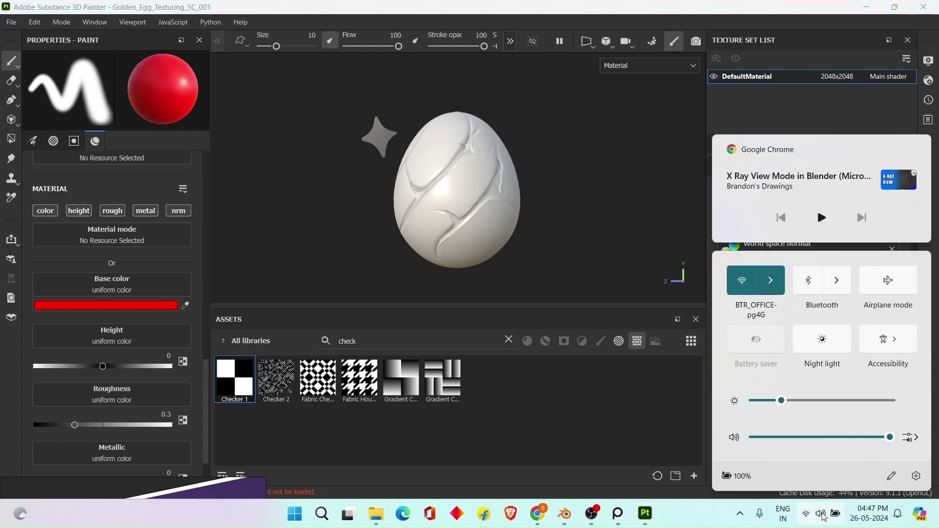
pyautogui.click(824, 515)
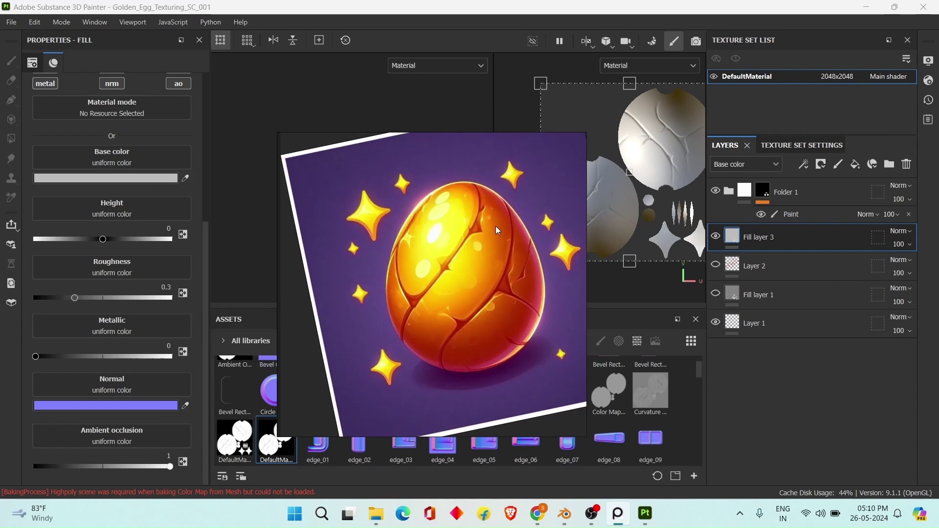
# Sample the golden orange from the reference egg as Fill layer 3's base color and set its roughness to about 0.37
pyautogui.moveTo(495, 226); pyautogui.dragTo(454, 215, button='middle')
pyautogui.click(185, 178)
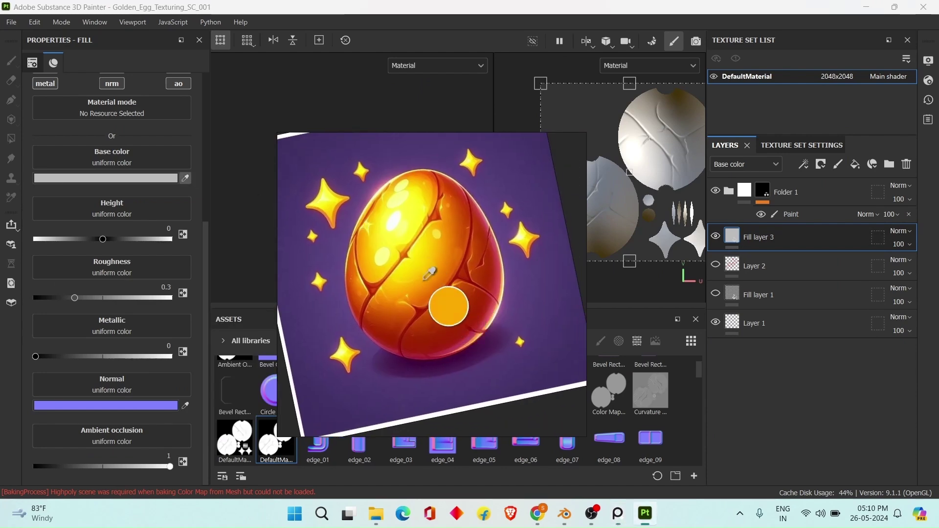
pyautogui.click(425, 279)
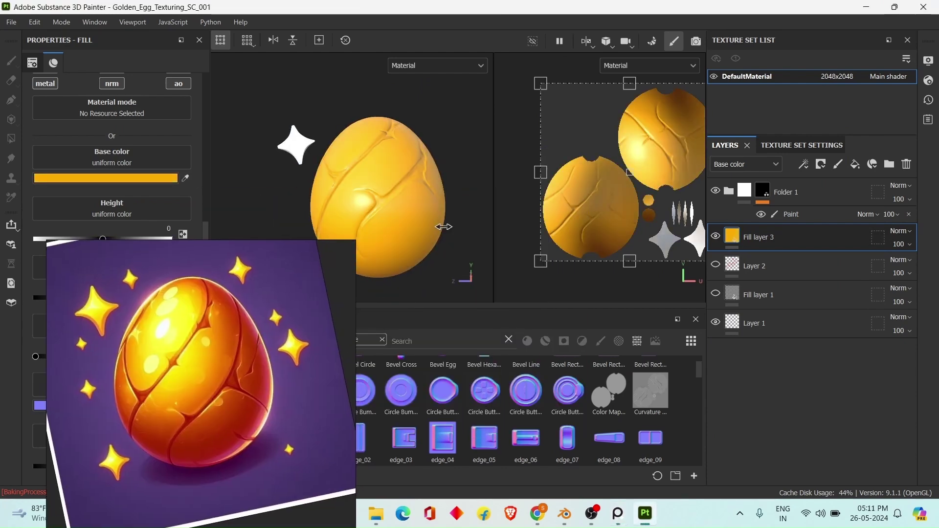
pyautogui.moveTo(74, 298)
pyautogui.mouseDown()
pyautogui.moveTo(165, 298)
pyautogui.moveTo(84, 295)
pyautogui.mouseUp()
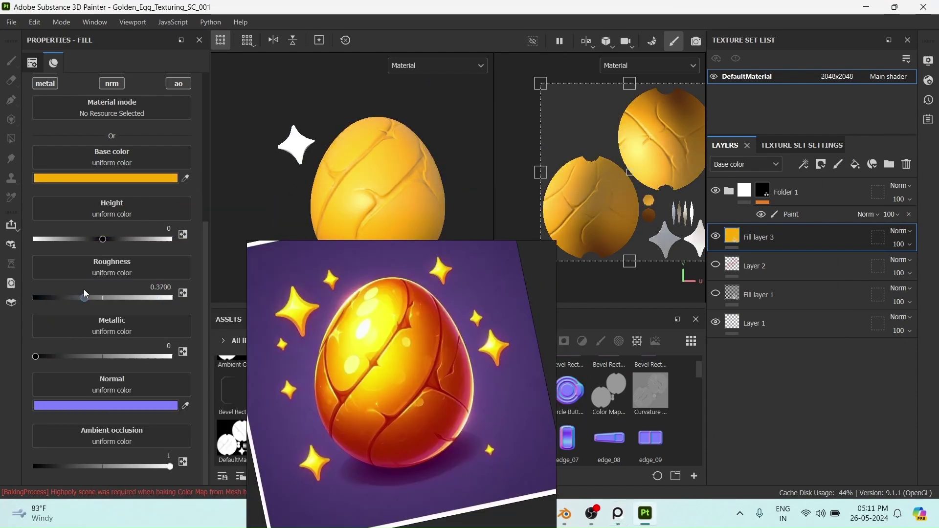
# Duplicate Fill layer 3 and give the copy a dark orange base color sampled from the reference egg
pyautogui.moveTo(373, 300); pyautogui.dragTo(157, 266, button='right')
pyautogui.keyDown('alt'); pyautogui.moveTo(425, 199); pyautogui.dragTo(434, 229); pyautogui.keyUp('alt')
pyautogui.hotkey('ctrl', 'd')
pyautogui.moveTo(226, 284); pyautogui.dragTo(261, 335, button='right')
pyautogui.click(185, 178)
pyautogui.click(399, 372)
# Give Fill layer 3 copy 1 a black mask and add a Dirt generator to it
pyautogui.scroll(2, 406, 224)
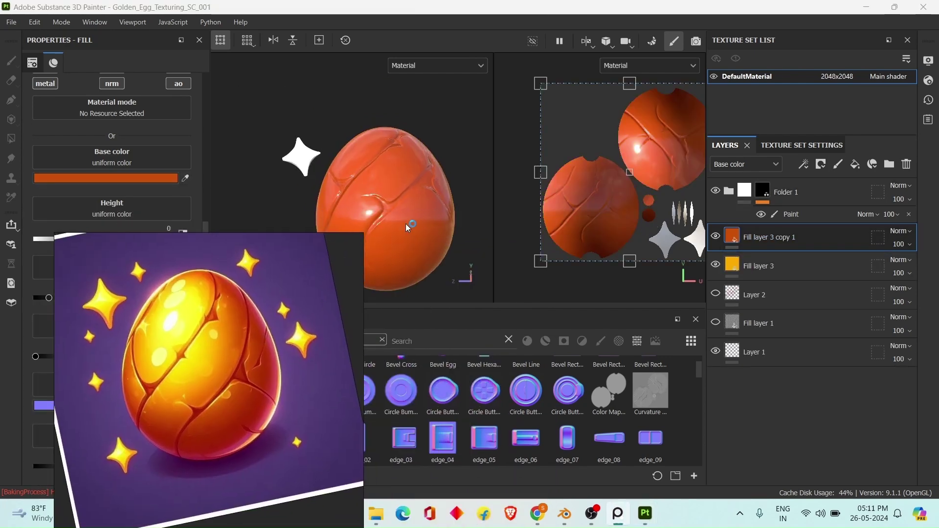
pyautogui.keyDown('alt'); pyautogui.moveTo(406, 224); pyautogui.dragTo(387, 225, button='middle'); pyautogui.keyUp('alt')
pyautogui.click(821, 164)
pyautogui.click(832, 197)
pyautogui.click(804, 164)
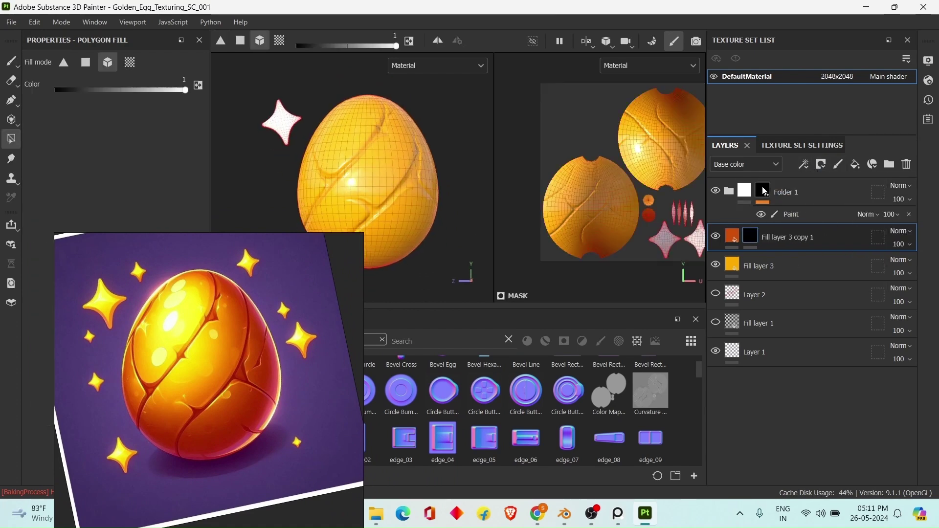
pyautogui.click(804, 164)
pyautogui.click(841, 181)
pyautogui.click(147, 94)
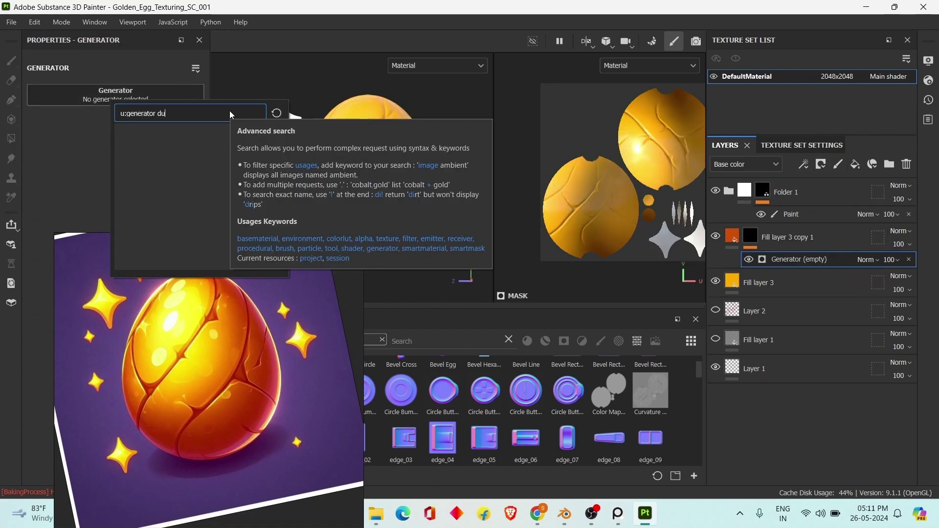
pyautogui.write('di')
# Set the Dirt generator's level to 0.77, its contrast to 0.97 and its grunge amount to 0.24
pyautogui.moveTo(339, 264); pyautogui.dragTo(324, 309, button='right')
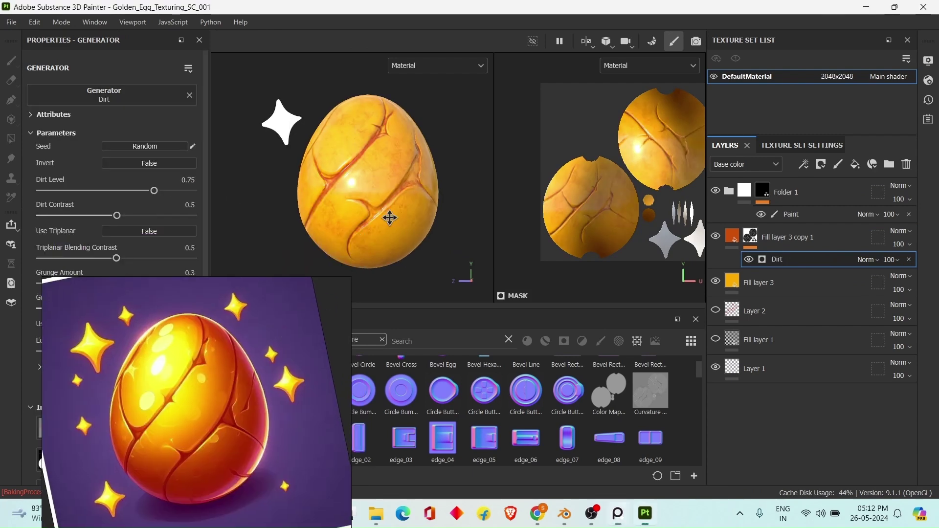
pyautogui.keyDown('alt'); pyautogui.moveTo(390, 218); pyautogui.dragTo(372, 213, button='middle'); pyautogui.keyUp('alt')
pyautogui.moveTo(274, 323); pyautogui.dragTo(539, 323, button='right')
pyautogui.moveTo(116, 215); pyautogui.dragTo(157, 183)
pyautogui.click(186, 215)
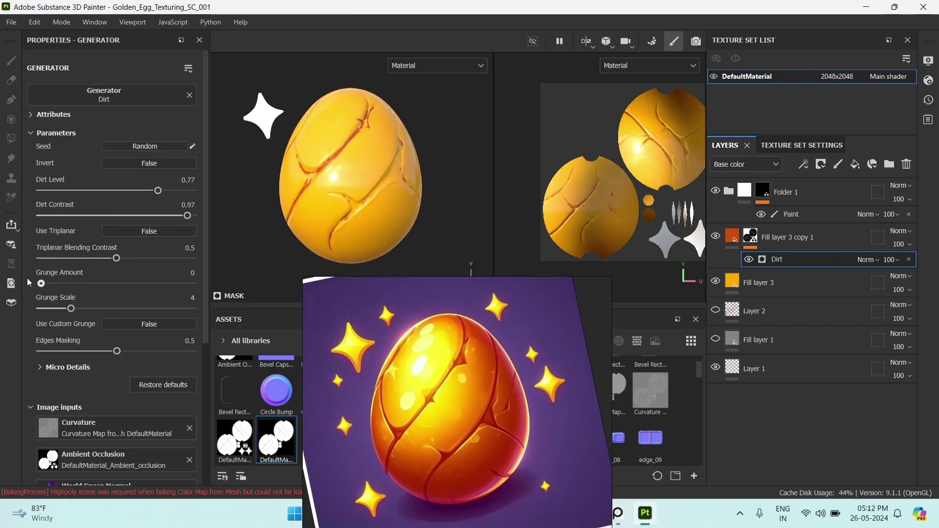
pyautogui.moveTo(86, 283); pyautogui.dragTo(77, 283)
# Hide the Dirt generator and add a mask fill that uses the mesh's Ambient Occlusion map
pyautogui.scroll(-2, 345, 196)
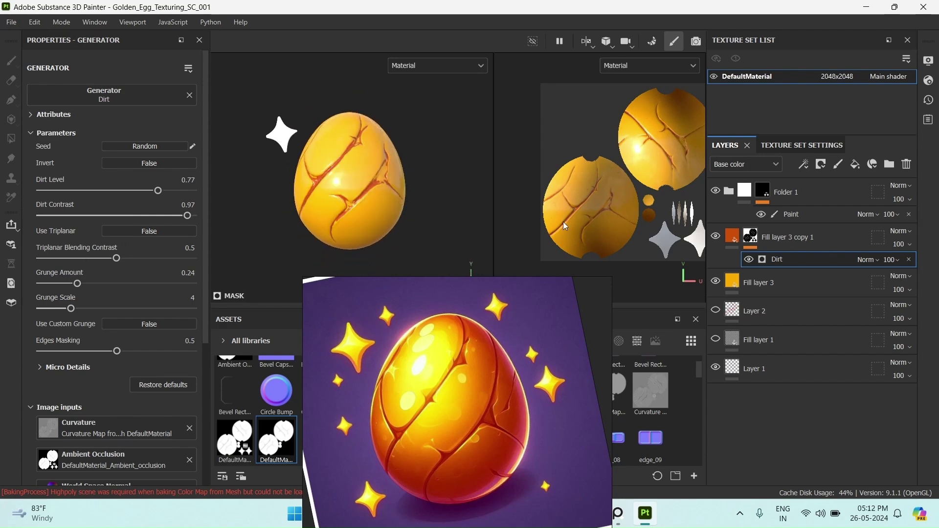
pyautogui.click(749, 260)
pyautogui.click(804, 165)
pyautogui.click(833, 210)
pyautogui.click(113, 116)
pyautogui.click(196, 209)
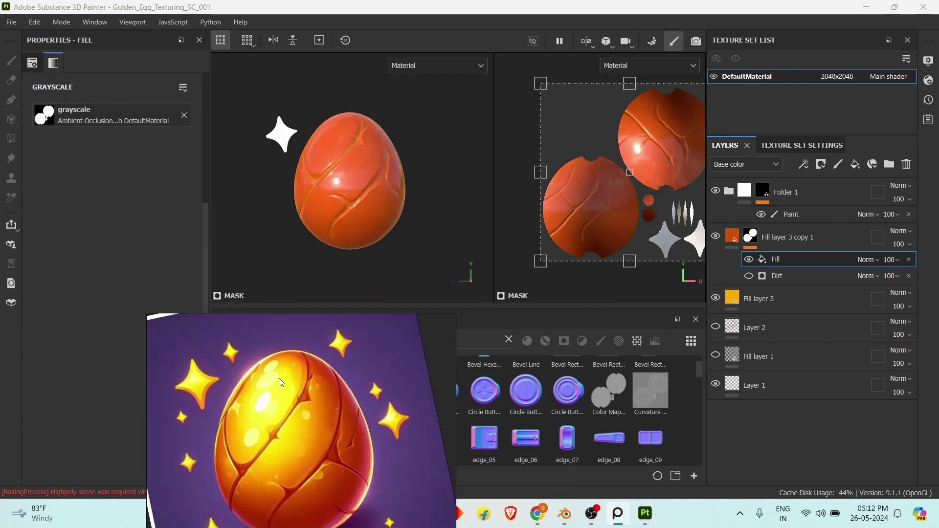
# Add a Levels effect to the mask with the dark input at about 0.42 and the midtone at about 10.5
pyautogui.click(804, 164)
pyautogui.click(847, 226)
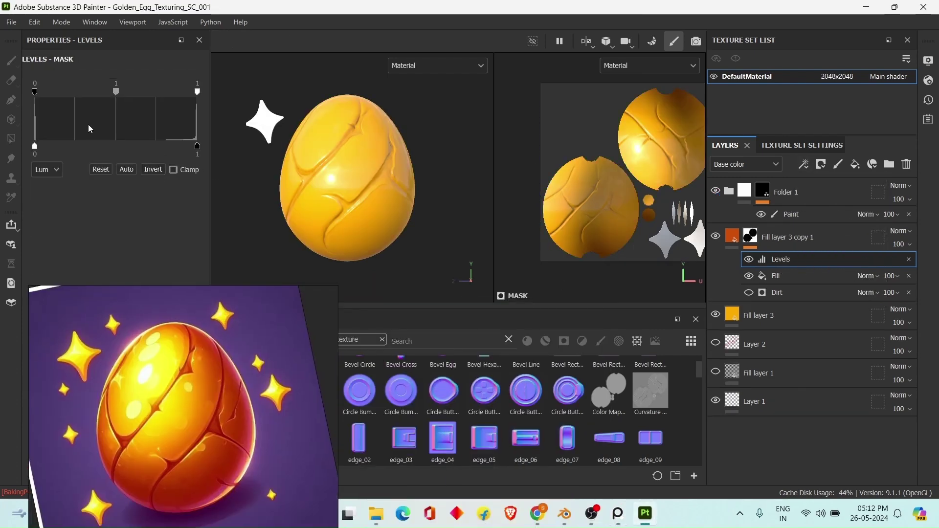
pyautogui.moveTo(75, 92); pyautogui.dragTo(104, 92)
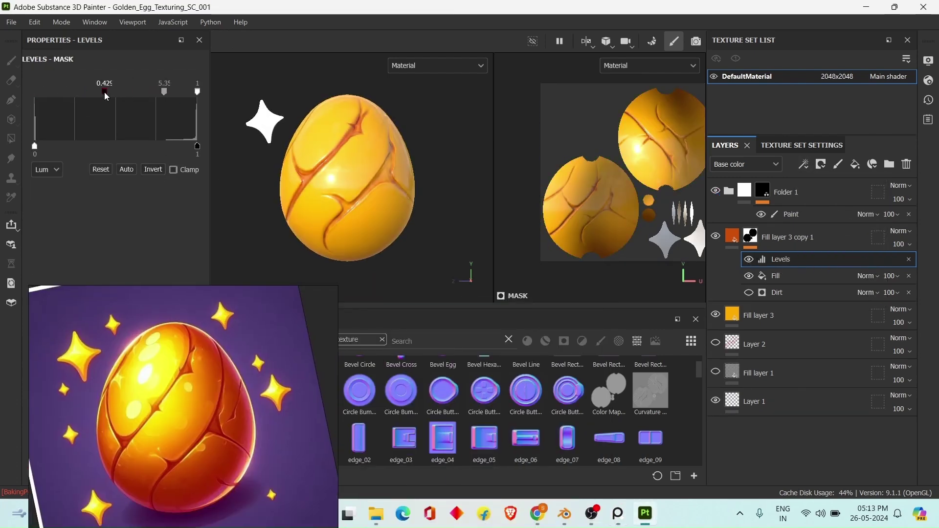
pyautogui.keyDown('alt'); pyautogui.moveTo(377, 162); pyautogui.dragTo(352, 152); pyautogui.keyUp('alt')
pyautogui.moveTo(164, 92); pyautogui.dragTo(180, 94)
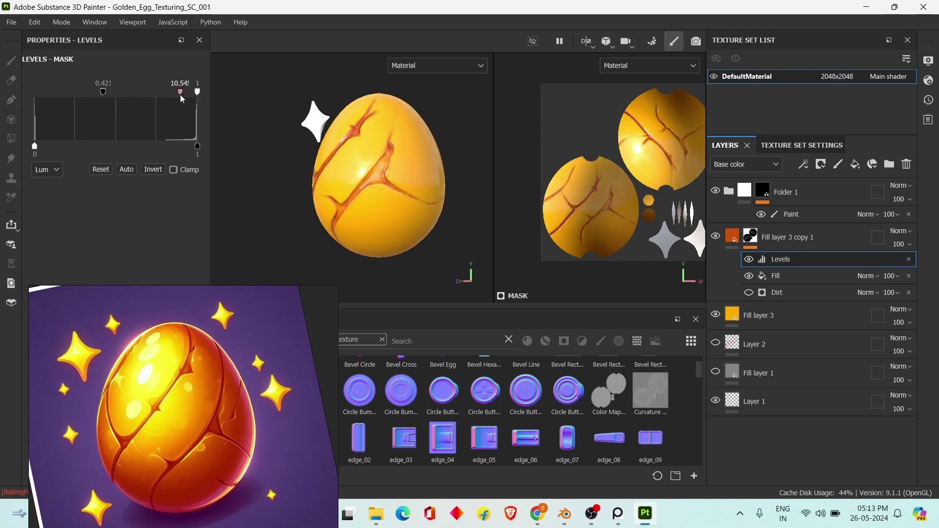
pyautogui.keyDown('alt'); pyautogui.moveTo(367, 166); pyautogui.dragTo(404, 174); pyautogui.keyUp('alt')
pyautogui.scroll(-2, 404, 174)
pyautogui.scroll(3, 410, 188)
pyautogui.scroll(-3, 392, 182)
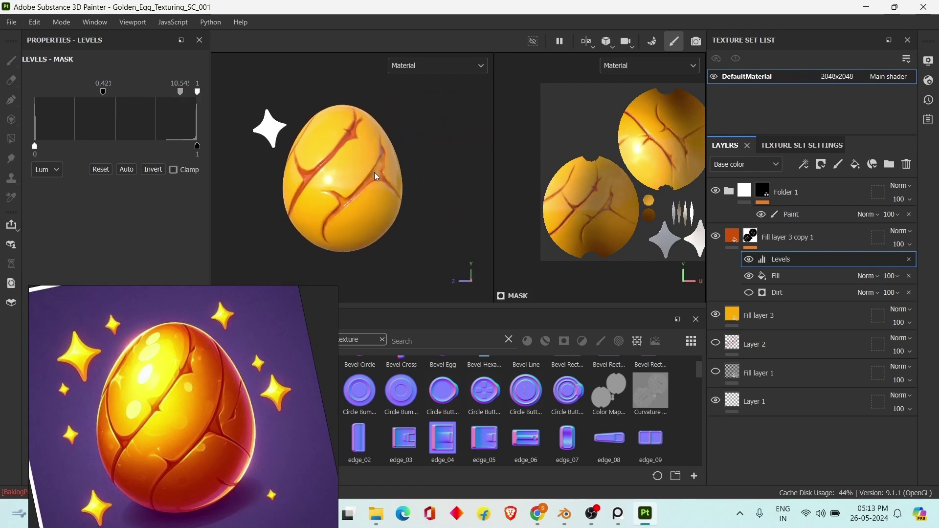
# Soften the crack mask by setting the Levels dark input to about 0.376 and the midtone to about 3.89
pyautogui.moveTo(97, 91); pyautogui.dragTo(95, 91)
pyautogui.moveTo(177, 92); pyautogui.dragTo(155, 89)
pyautogui.keyDown('alt'); pyautogui.moveTo(344, 165); pyautogui.dragTo(312, 161); pyautogui.keyUp('alt')
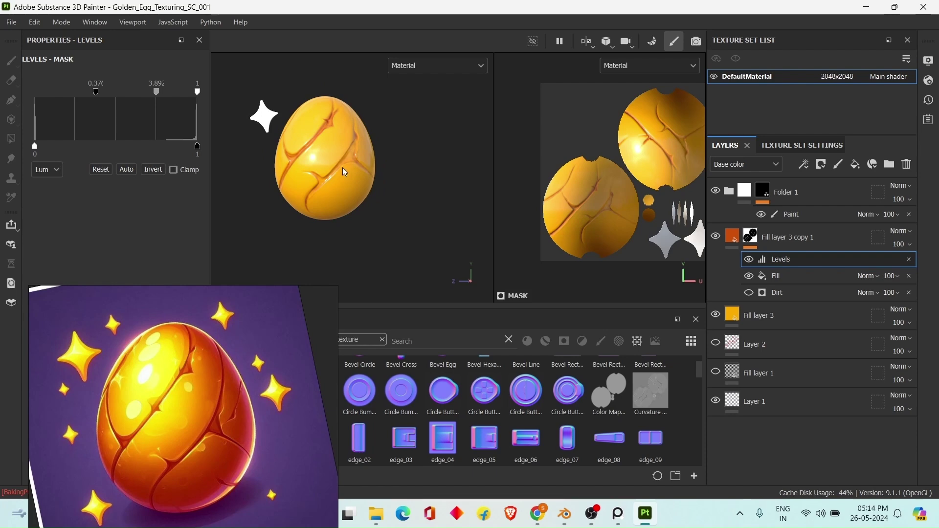
pyautogui.moveTo(379, 167)
pyautogui.keyDown('alt'); pyautogui.mouseDown()
pyautogui.moveTo(381, 155)
pyautogui.moveTo(384, 187)
pyautogui.moveTo(382, 171)
pyautogui.mouseUp(); pyautogui.keyUp('alt')
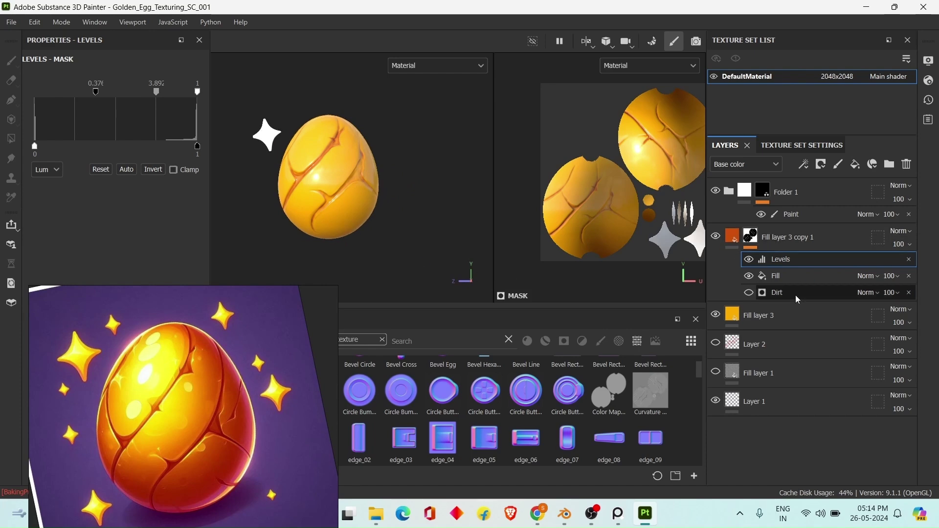
pyautogui.keyDown('alt'); pyautogui.moveTo(336, 181); pyautogui.dragTo(416, 221); pyautogui.keyUp('alt')
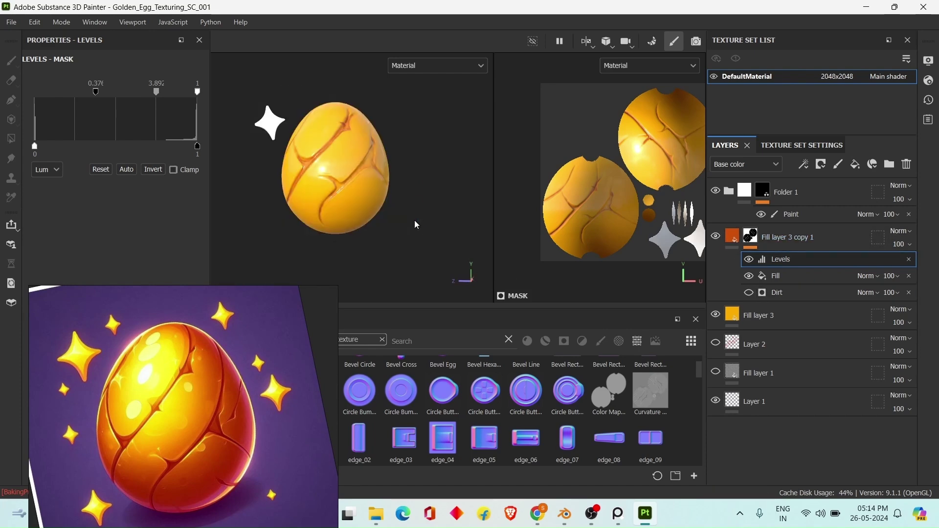
# Create a color-only fill layer above Fill layer 3 copy 1 and sample bright yellow from the reference egg as its base color
pyautogui.click(732, 237)
pyautogui.click(855, 164)
pyautogui.keyDown('alt'); pyautogui.click(45, 183); pyautogui.keyUp('alt')
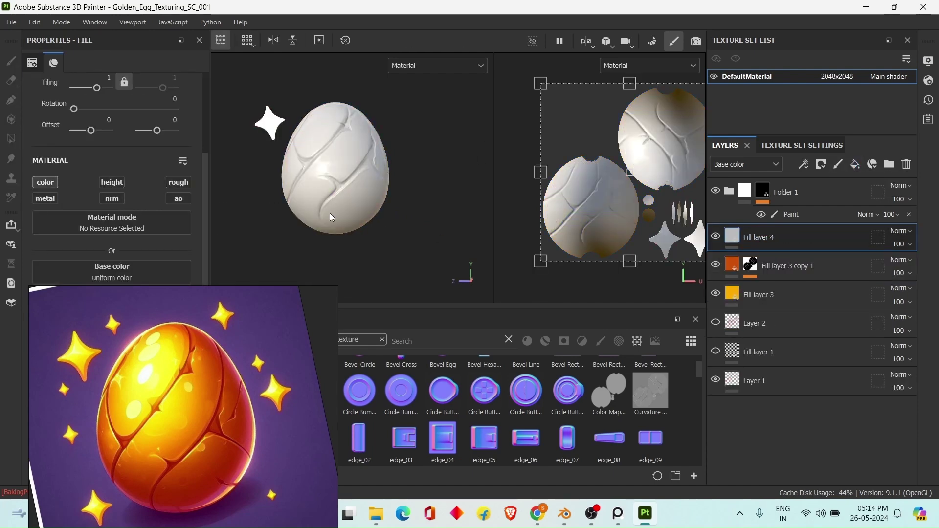
pyautogui.scroll(3, 329, 213)
pyautogui.moveTo(184, 382); pyautogui.dragTo(279, 355, button='right')
pyautogui.click(185, 293)
pyautogui.click(381, 333)
pyautogui.scroll(-1, 342, 186)
# Add a black mask with a Curvature generator to the yellow Fill layer 4
pyautogui.click(821, 164)
pyautogui.click(844, 196)
pyautogui.click(804, 164)
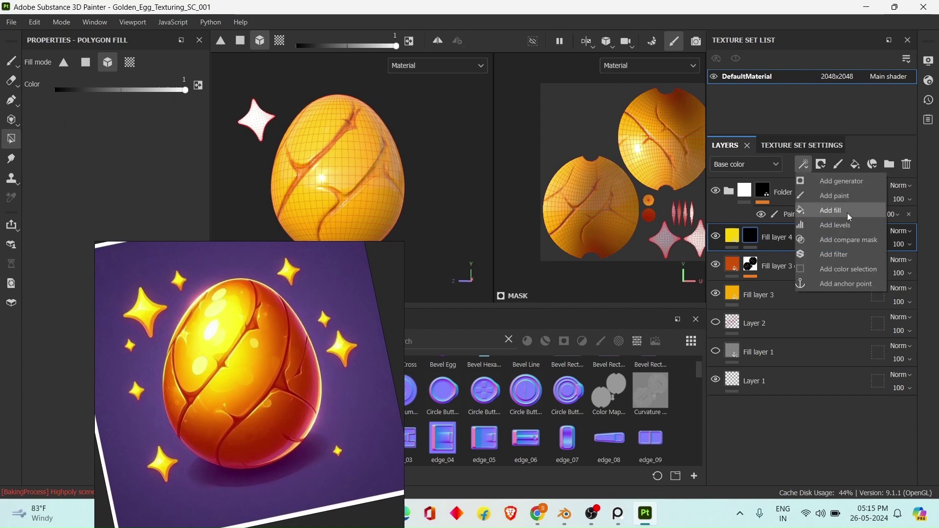
pyautogui.click(840, 181)
pyautogui.click(157, 103)
pyautogui.write('di')
pyautogui.press('BackSpace')
pyautogui.press('BackSpace')
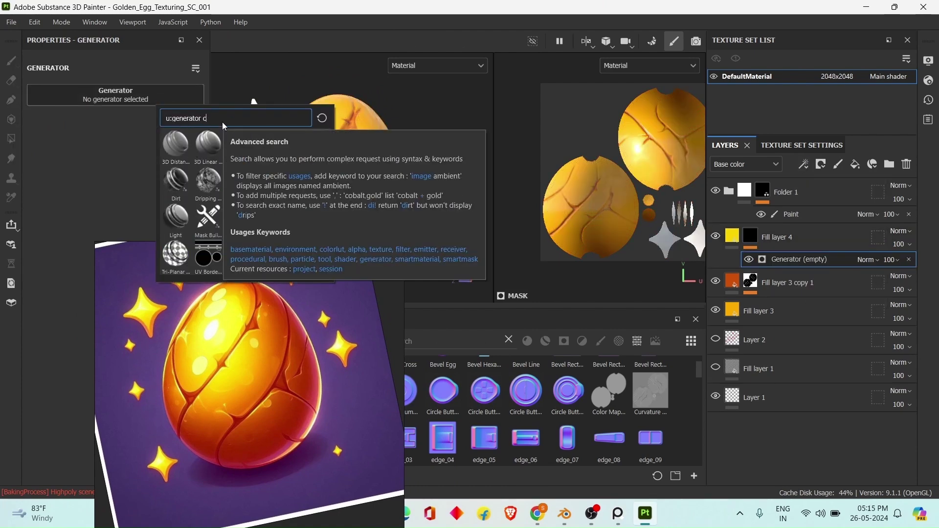
pyautogui.write('cur')
pyautogui.click(175, 144)
# Display Fill layer 4's mask and set its Curvature generator's global balance to 0.02
pyautogui.moveTo(294, 323); pyautogui.dragTo(367, 360, button='right')
pyautogui.keyDown('alt'); pyautogui.moveTo(352, 186); pyautogui.dragTo(372, 182); pyautogui.keyUp('alt')
pyautogui.keyDown('alt'); pyautogui.click(751, 236); pyautogui.keyUp('alt')
pyautogui.moveTo(41, 175)
pyautogui.mouseDown()
pyautogui.moveTo(99, 171)
pyautogui.moveTo(40, 170)
pyautogui.mouseUp()
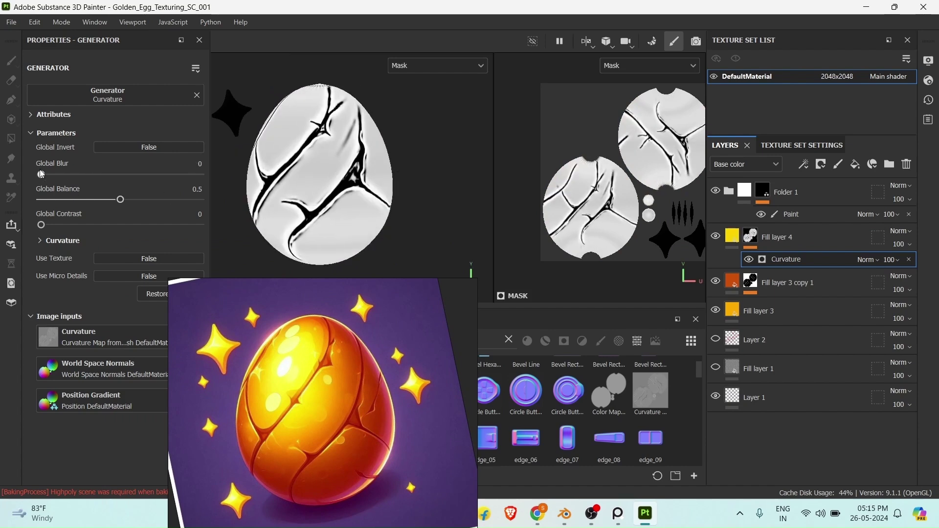
pyautogui.moveTo(120, 199); pyautogui.dragTo(44, 184)
# Adjust the generator's detailed Curvature settings for Fill layer 4's mask and return to the material display
pyautogui.click(55, 240)
pyautogui.moveTo(206, 338); pyautogui.dragTo(345, 343, button='right')
pyautogui.moveTo(144, 304)
pyautogui.mouseDown()
pyautogui.moveTo(69, 290)
pyautogui.moveTo(130, 305)
pyautogui.mouseUp()
pyautogui.moveTo(178, 330); pyautogui.dragTo(149, 330)
pyautogui.moveTo(337, 353); pyautogui.dragTo(364, 413, button='right')
pyautogui.moveTo(157, 355); pyautogui.dragTo(163, 355)
pyautogui.moveTo(430, 411); pyautogui.dragTo(77, 321, button='right')
pyautogui.keyDown('alt'); pyautogui.moveTo(352, 169); pyautogui.dragTo(408, 198); pyautogui.keyUp('alt')
pyautogui.press('m')
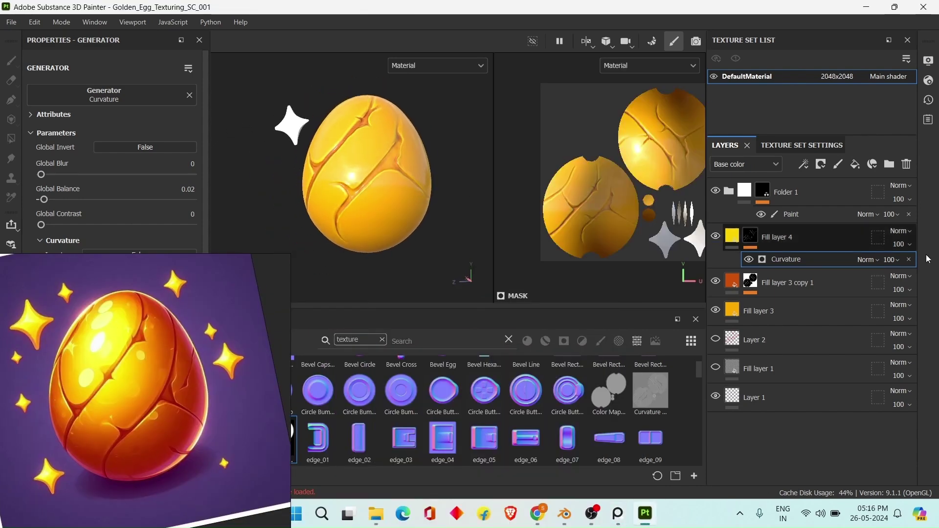
# Create a color-only fill layer above Fill layer 4 and sample orange from the reference egg's lower half as its base color
pyautogui.click(855, 164)
pyautogui.moveTo(147, 362); pyautogui.dragTo(543, 217, button='right')
pyautogui.keyDown('alt'); pyautogui.click(45, 183); pyautogui.keyUp('alt')
pyautogui.click(185, 293)
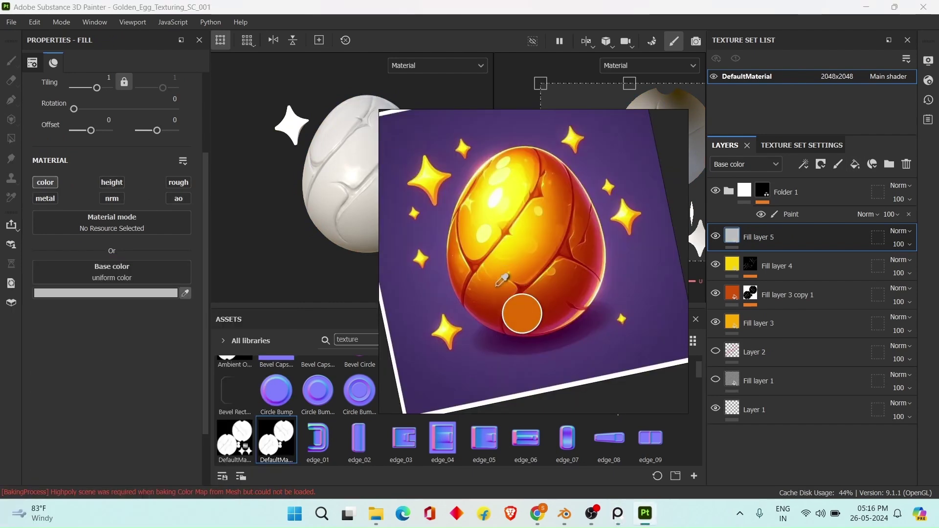
pyautogui.click(505, 277)
pyautogui.moveTo(509, 279); pyautogui.dragTo(220, 358, button='right')
pyautogui.keyDown('alt'); pyautogui.moveTo(431, 204); pyautogui.dragTo(434, 204, button='middle'); pyautogui.keyUp('alt')
# Add a black mask with a Paint effect to Fill layer 5 and show only the 3D view
pyautogui.click(821, 164)
pyautogui.click(846, 196)
pyautogui.moveTo(332, 249)
pyautogui.mouseDown(button='right')
pyautogui.moveTo(189, 306)
pyautogui.moveTo(485, 313)
pyautogui.mouseUp(button='right')
pyautogui.moveTo(494, 131); pyautogui.dragTo(501, 131)
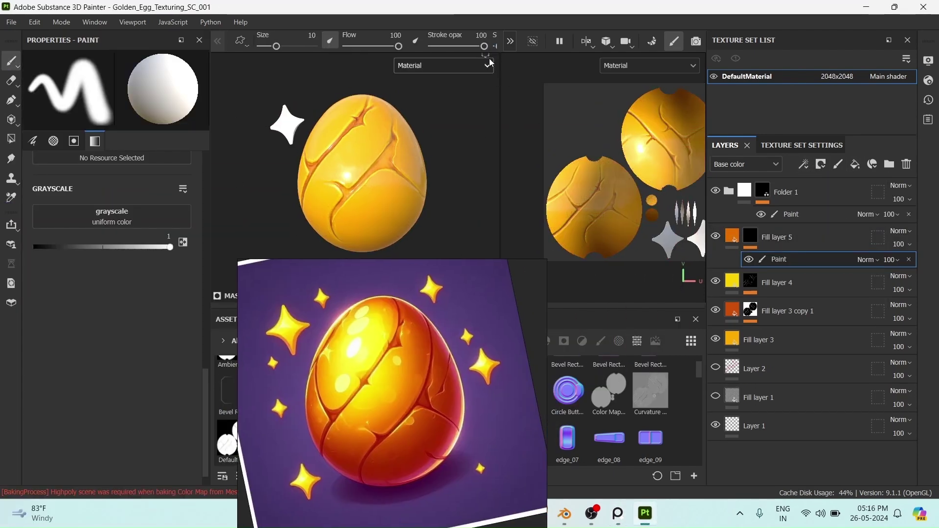
pyautogui.click(587, 41)
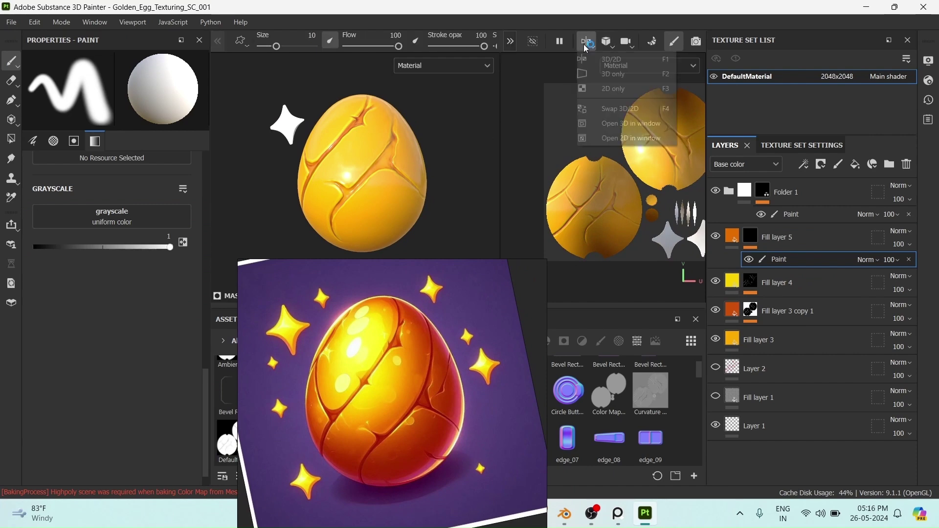
pyautogui.click(609, 73)
pyautogui.moveTo(418, 367); pyautogui.dragTo(220, 393, button='right')
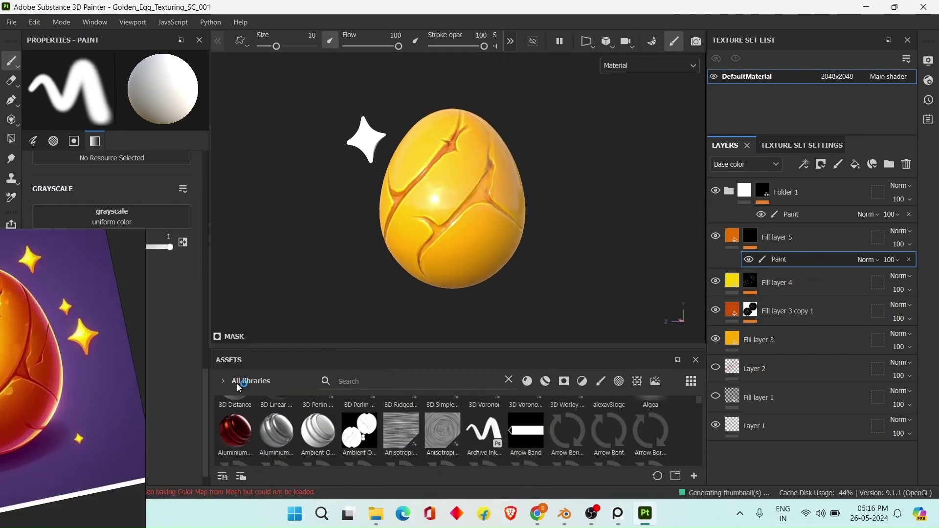
# Choose a brush preset from the brush library for painting Fill layer 5's mask
pyautogui.click(237, 383)
pyautogui.click(601, 381)
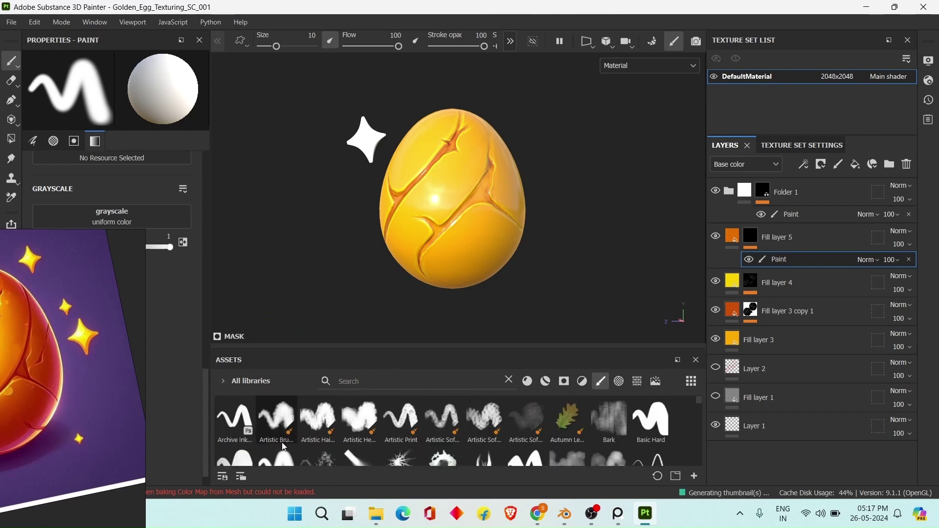
pyautogui.scroll(-2, 343, 431)
pyautogui.click(279, 403)
# Hide the docked panels, place the reference image beside the egg and enlarge the brush to about 57.5
pyautogui.keyDown('alt'); pyautogui.moveTo(556, 224); pyautogui.dragTo(538, 224, button='middle'); pyautogui.keyUp('alt')
pyautogui.keyDown('ctrl'); pyautogui.moveTo(538, 224); pyautogui.dragTo(548, 225, button='right'); pyautogui.keyUp('ctrl')
pyautogui.press('Tab')
pyautogui.keyDown('alt'); pyautogui.moveTo(486, 270); pyautogui.dragTo(544, 253, button='middle'); pyautogui.keyUp('alt')
pyautogui.moveTo(93, 338); pyautogui.dragTo(280, 234, button='right')
pyautogui.keyDown('alt'); pyautogui.moveTo(544, 253); pyautogui.dragTo(601, 250, button='right'); pyautogui.keyUp('alt')
pyautogui.keyDown('alt'); pyautogui.moveTo(593, 248); pyautogui.dragTo(604, 227, button='middle'); pyautogui.keyUp('alt')
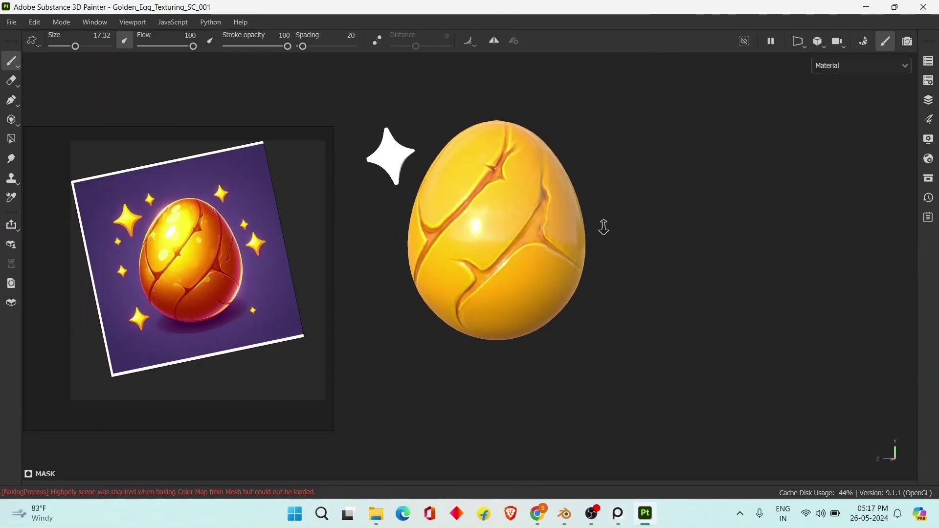
pyautogui.keyDown('alt'); pyautogui.moveTo(577, 238); pyautogui.dragTo(542, 234, button='right'); pyautogui.keyUp('alt')
pyautogui.keyDown('alt'); pyautogui.moveTo(541, 234); pyautogui.dragTo(544, 228, button='middle'); pyautogui.keyUp('alt')
pyautogui.moveTo(544, 228)
pyautogui.keyDown('ctrl'); pyautogui.mouseDown(button='right')
pyautogui.moveTo(564, 254)
pyautogui.moveTo(557, 244)
pyautogui.mouseUp(button='right'); pyautogui.keyUp('ctrl')
pyautogui.keyDown('alt'); pyautogui.moveTo(558, 244); pyautogui.dragTo(545, 253, button='middle'); pyautogui.keyUp('alt')
pyautogui.moveTo(545, 253)
pyautogui.keyDown('alt'); pyautogui.mouseDown(button='right')
pyautogui.moveTo(543, 272)
pyautogui.moveTo(545, 258)
pyautogui.mouseUp(button='right'); pyautogui.keyUp('alt')
pyautogui.keyDown('ctrl'); pyautogui.moveTo(611, 235); pyautogui.dragTo(598, 229, button='right'); pyautogui.keyUp('ctrl')
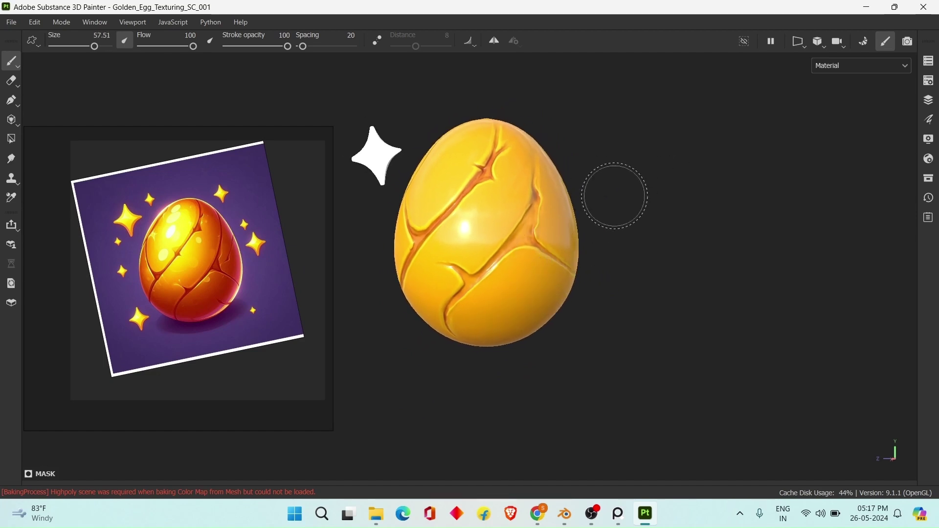
pyautogui.keyDown('alt'); pyautogui.moveTo(615, 195); pyautogui.dragTo(617, 197, button='right'); pyautogui.keyUp('alt')
pyautogui.moveTo(618, 196)
pyautogui.keyDown('alt'); pyautogui.mouseDown(button='middle')
pyautogui.moveTo(617, 214)
pyautogui.moveTo(608, 170)
pyautogui.mouseUp(button='middle'); pyautogui.keyUp('alt')
# Open the layer stack, then set the brush's stroke opacity to 52 and turn on symmetry
pyautogui.click(929, 100)
pyautogui.click(259, 46)
pyautogui.keyDown('alt'); pyautogui.moveTo(608, 169); pyautogui.dragTo(544, 166, button='right'); pyautogui.keyUp('alt')
pyautogui.click(495, 41)
pyautogui.keyDown('alt'); pyautogui.moveTo(544, 166); pyautogui.dragTo(543, 148, button='middle'); pyautogui.keyUp('alt')
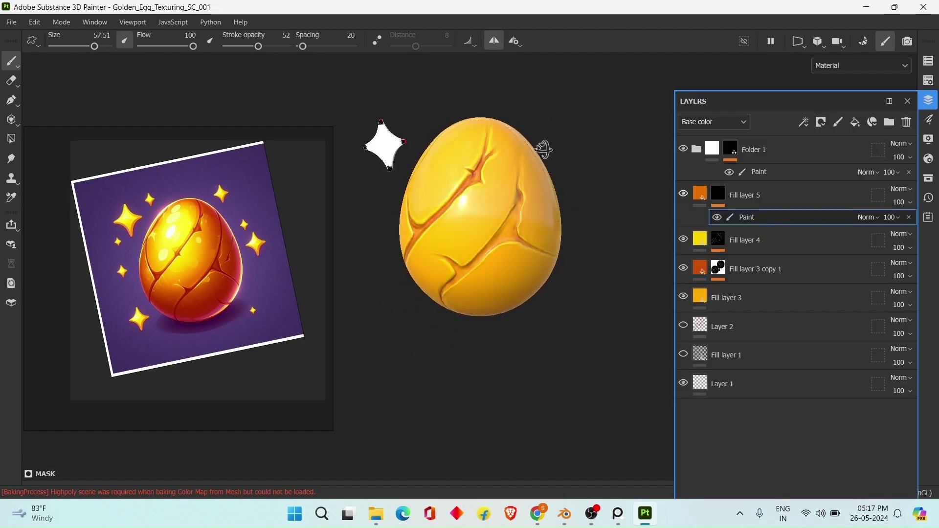
pyautogui.keyDown('alt'); pyautogui.moveTo(609, 128); pyautogui.dragTo(571, 118, button='middle'); pyautogui.keyUp('alt')
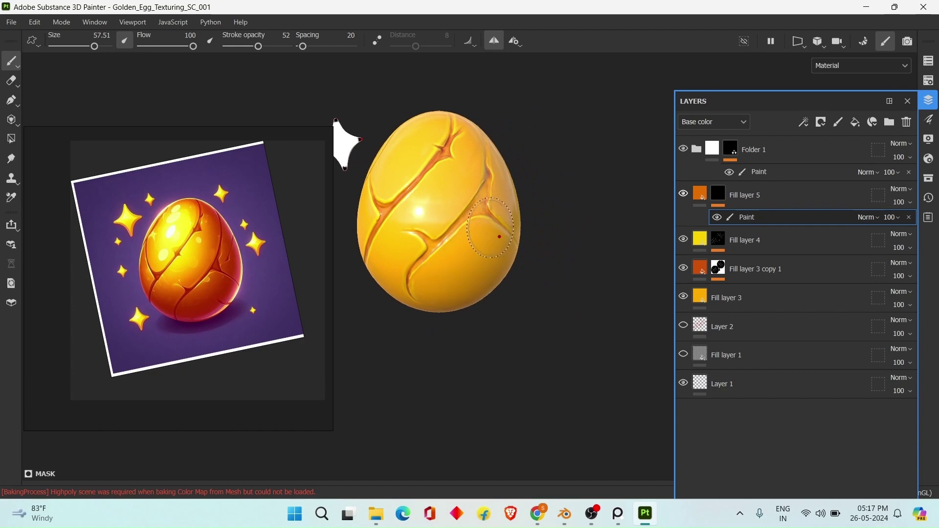
# Change the brush's alignment mode for painting orange onto the egg's lower part in Fill layer 5's mask
pyautogui.click(32, 41)
pyautogui.click(77, 58)
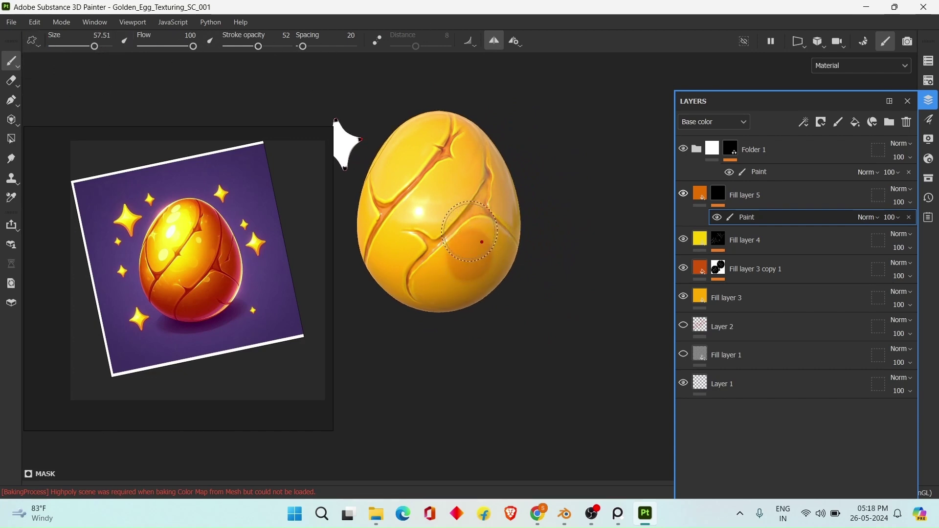
pyautogui.click(32, 41)
pyautogui.click(73, 72)
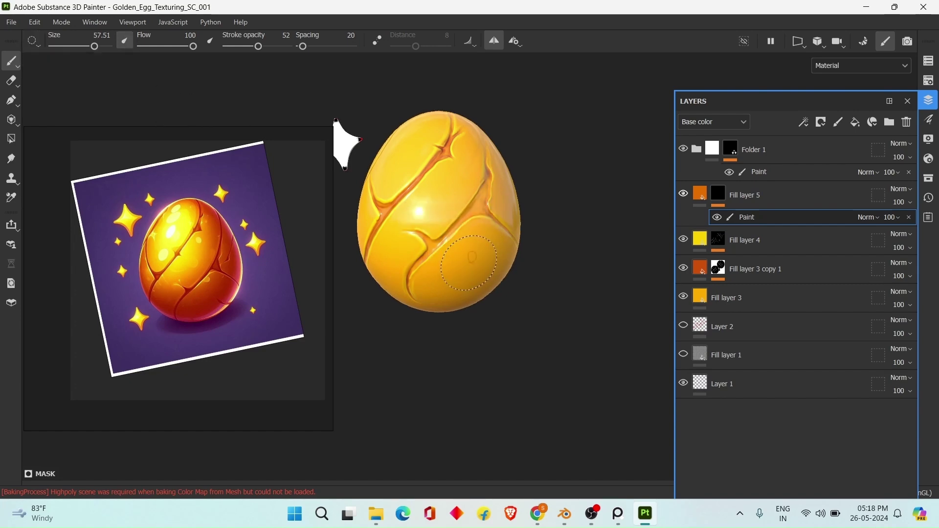
pyautogui.scroll(-1, 470, 257)
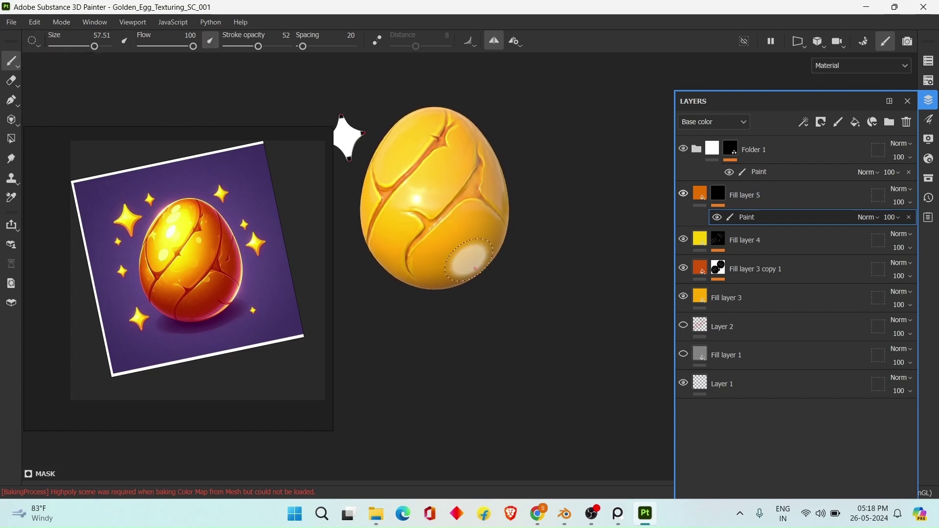
# Enlarge the brush to size 87.31 and paint orange shading over the egg's lower part in the Fill layer 5 mask
pyautogui.keyDown('ctrl'); pyautogui.moveTo(468, 263); pyautogui.dragTo(483, 262, button='right'); pyautogui.keyUp('ctrl')
pyautogui.moveTo(472, 245)
pyautogui.keyDown('alt'); pyautogui.mouseDown()
pyautogui.moveTo(470, 258)
pyautogui.moveTo(473, 245)
pyautogui.mouseUp(); pyautogui.keyUp('alt')
pyautogui.moveTo(448, 250); pyautogui.dragTo(486, 228)
pyautogui.keyDown('alt'); pyautogui.moveTo(486, 227); pyautogui.dragTo(510, 212, button='middle'); pyautogui.keyUp('alt')
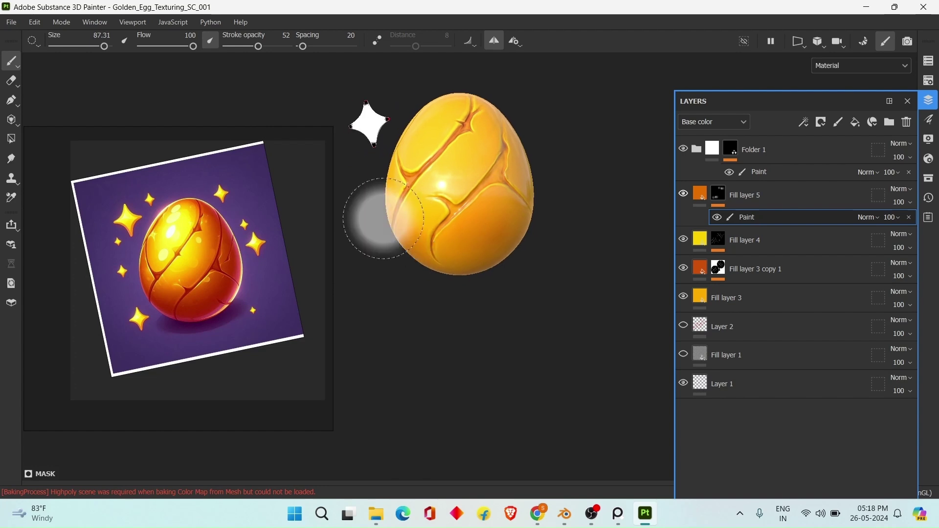
# Lower the stroke opacity to 27 and blend the orange shading around the egg's underside in the Fill layer 5 mask
pyautogui.click(244, 46)
pyautogui.keyDown('alt'); pyautogui.moveTo(483, 254); pyautogui.dragTo(489, 241); pyautogui.keyUp('alt')
pyautogui.keyDown('alt'); pyautogui.moveTo(512, 218); pyautogui.dragTo(499, 268, button='middle'); pyautogui.keyUp('alt')
pyautogui.keyDown('alt'); pyautogui.moveTo(495, 274); pyautogui.dragTo(484, 245); pyautogui.keyUp('alt')
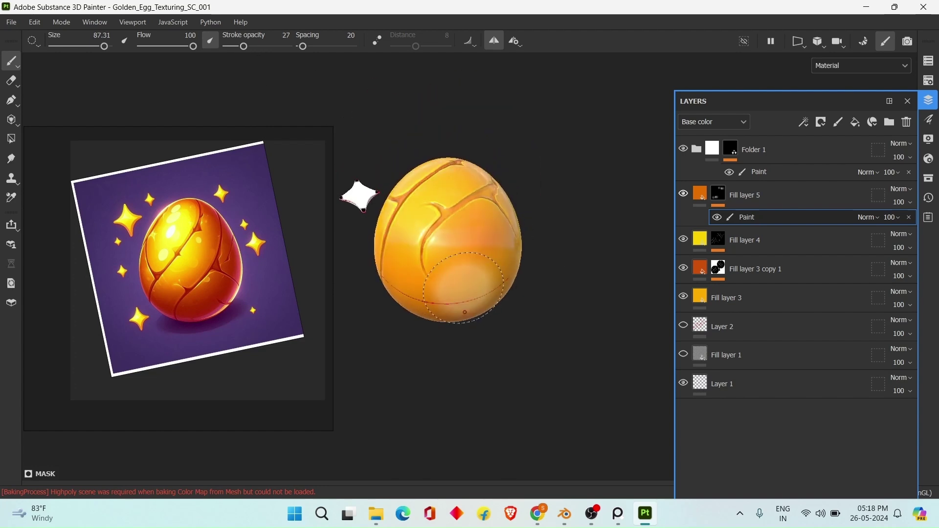
pyautogui.moveTo(462, 283); pyautogui.dragTo(455, 299)
pyautogui.keyDown('alt'); pyautogui.moveTo(482, 240); pyautogui.dragTo(487, 206); pyautogui.keyUp('alt')
pyautogui.keyDown('alt'); pyautogui.moveTo(486, 206); pyautogui.dragTo(482, 242, button='middle'); pyautogui.keyUp('alt')
pyautogui.keyDown('alt'); pyautogui.moveTo(482, 242); pyautogui.dragTo(477, 221); pyautogui.keyUp('alt')
pyautogui.keyDown('alt'); pyautogui.moveTo(454, 174); pyautogui.dragTo(463, 189, button='middle'); pyautogui.keyUp('alt')
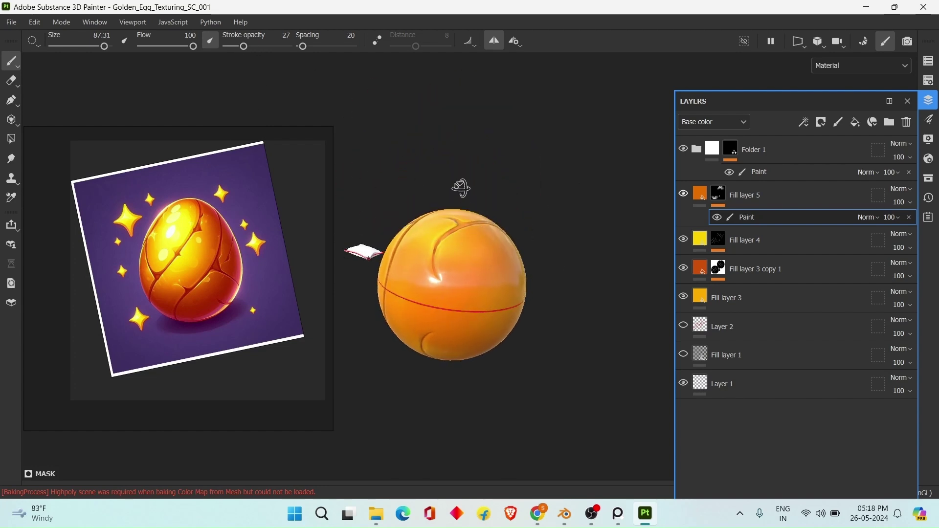
pyautogui.keyDown('alt'); pyautogui.moveTo(463, 189); pyautogui.dragTo(482, 309); pyautogui.keyUp('alt')
pyautogui.keyDown('alt'); pyautogui.moveTo(482, 311); pyautogui.dragTo(447, 280, button='middle'); pyautogui.keyUp('alt')
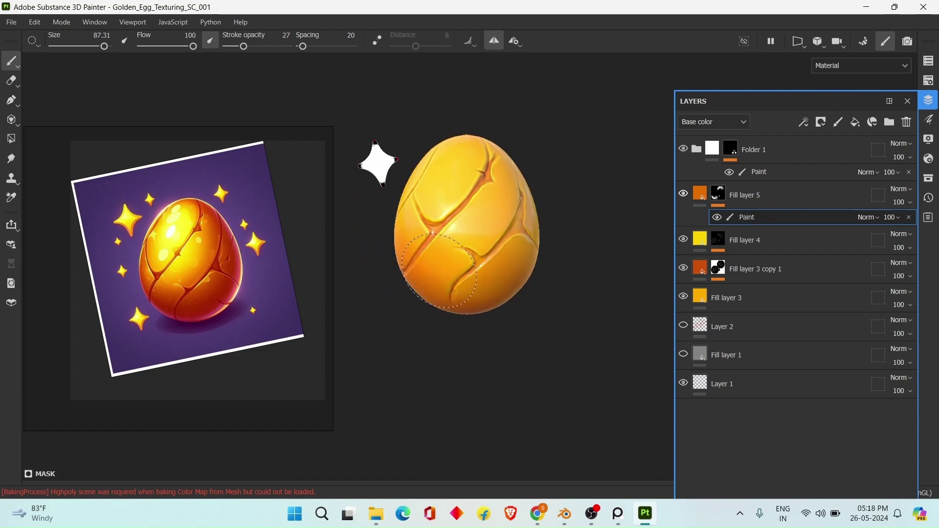
# Extend the soft orange shading up the right side and upper cracks of the egg in the Fill layer 5 mask
pyautogui.keyDown('alt'); pyautogui.moveTo(531, 227); pyautogui.dragTo(474, 241, button='middle'); pyautogui.keyUp('alt')
pyautogui.keyDown('alt'); pyautogui.moveTo(477, 241); pyautogui.dragTo(465, 241); pyautogui.keyUp('alt')
pyautogui.keyDown('alt'); pyautogui.moveTo(470, 237); pyautogui.dragTo(484, 246, button='middle'); pyautogui.keyUp('alt')
pyautogui.moveTo(484, 199); pyautogui.dragTo(448, 174)
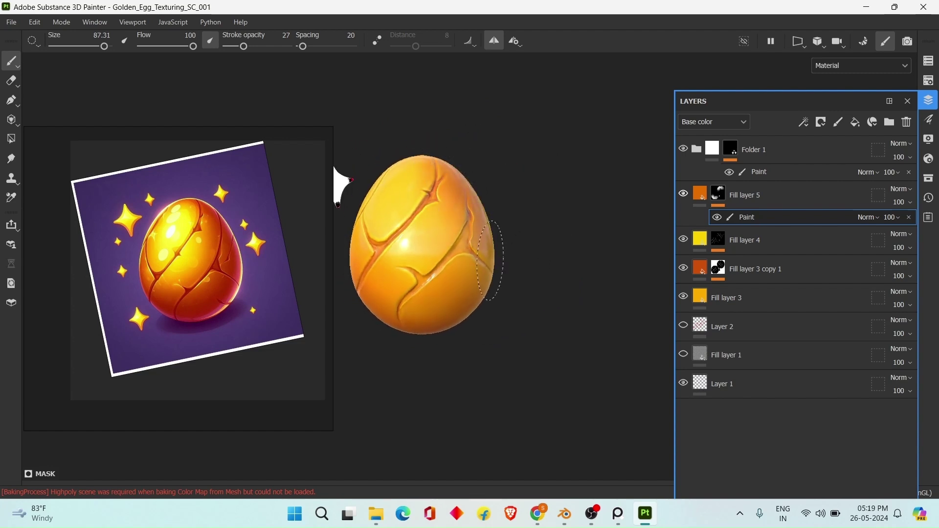
pyautogui.moveTo(494, 218); pyautogui.dragTo(460, 300)
pyautogui.keyDown('alt'); pyautogui.moveTo(534, 227); pyautogui.dragTo(532, 253, button='middle'); pyautogui.keyUp('alt')
pyautogui.moveTo(492, 265)
pyautogui.mouseDown()
pyautogui.moveTo(465, 294)
pyautogui.moveTo(477, 210)
pyautogui.mouseUp()
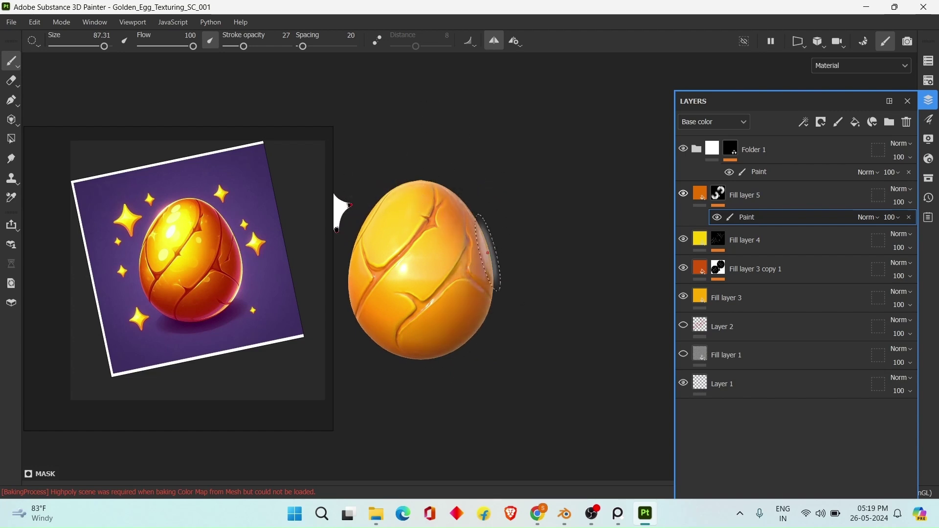
# Reduce the brush size to 30.95 and switch to the brush preset with an irregular tip
pyautogui.press('[')
pyautogui.click(32, 41)
pyautogui.click(106, 85)
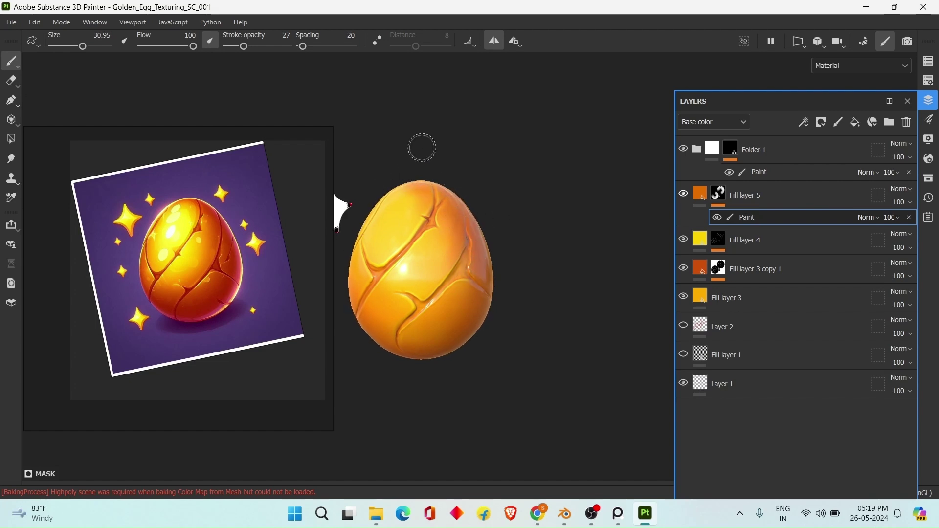
pyautogui.keyDown('alt'); pyautogui.moveTo(421, 148); pyautogui.dragTo(402, 222); pyautogui.keyUp('alt')
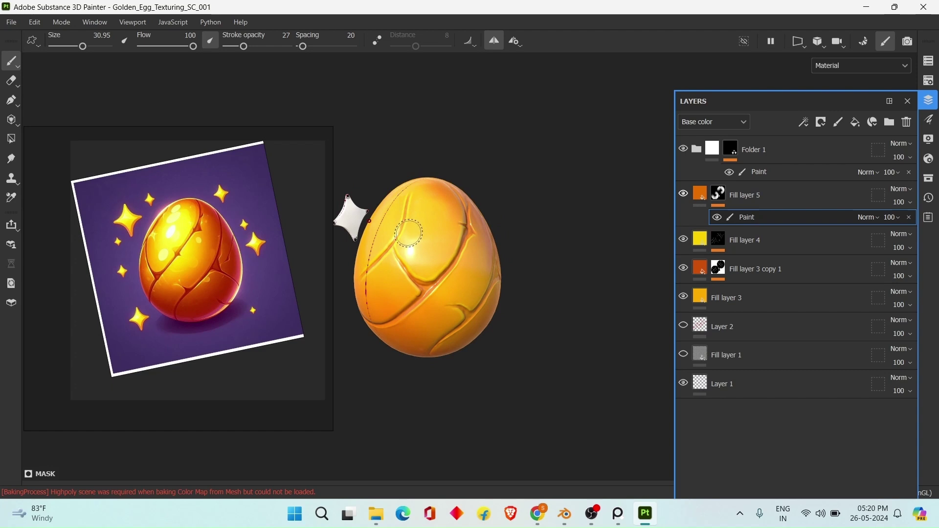
pyautogui.keyDown('alt'); pyautogui.moveTo(558, 179); pyautogui.dragTo(384, 252); pyautogui.keyUp('alt')
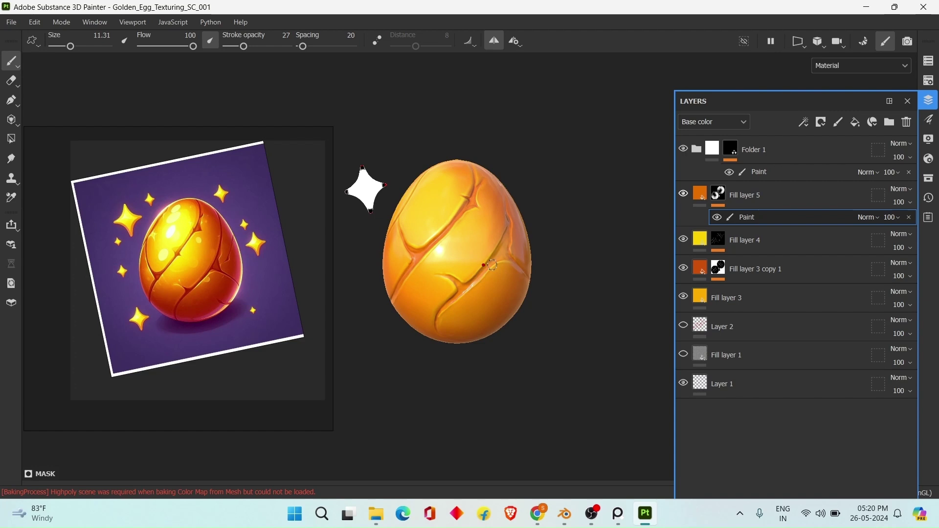
# Set the brush size to 54.31 and deepen the orange on the egg's lower right shell pieces
pyautogui.keyDown('alt'); pyautogui.moveTo(559, 220); pyautogui.dragTo(553, 220); pyautogui.keyUp('alt')
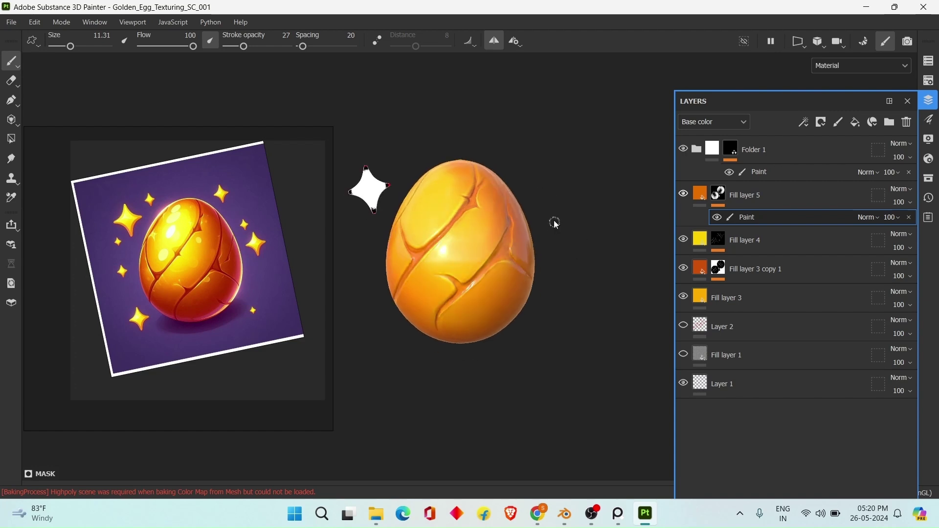
pyautogui.keyDown('alt'); pyautogui.moveTo(554, 220); pyautogui.dragTo(537, 193, button='middle'); pyautogui.keyUp('alt')
pyautogui.keyDown('alt'); pyautogui.moveTo(555, 207); pyautogui.dragTo(564, 210, button='right'); pyautogui.keyUp('alt')
pyautogui.keyDown('ctrl'); pyautogui.moveTo(471, 307); pyautogui.dragTo(488, 306, button='right'); pyautogui.keyUp('ctrl')
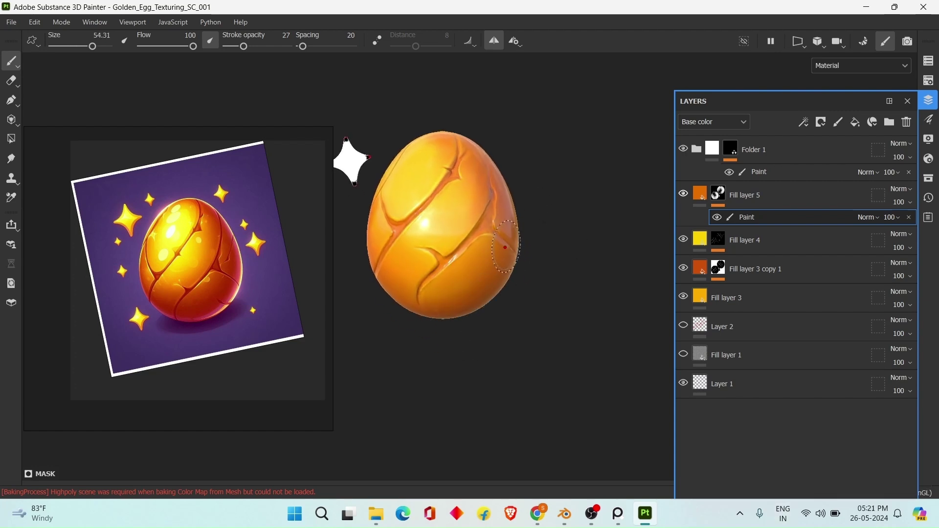
pyautogui.keyDown('alt'); pyautogui.moveTo(520, 245); pyautogui.dragTo(449, 290); pyautogui.keyUp('alt')
pyautogui.keyDown('alt'); pyautogui.moveTo(492, 264); pyautogui.dragTo(499, 302); pyautogui.keyUp('alt')
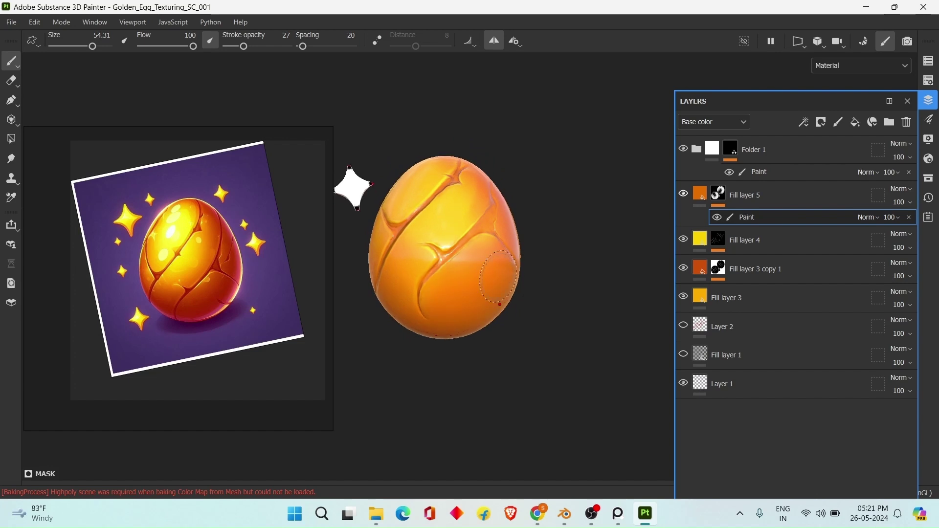
pyautogui.keyDown('alt'); pyautogui.moveTo(555, 207); pyautogui.dragTo(560, 262); pyautogui.keyUp('alt')
pyautogui.keyDown('alt'); pyautogui.moveTo(561, 238); pyautogui.dragTo(566, 202, button='middle'); pyautogui.keyUp('alt')
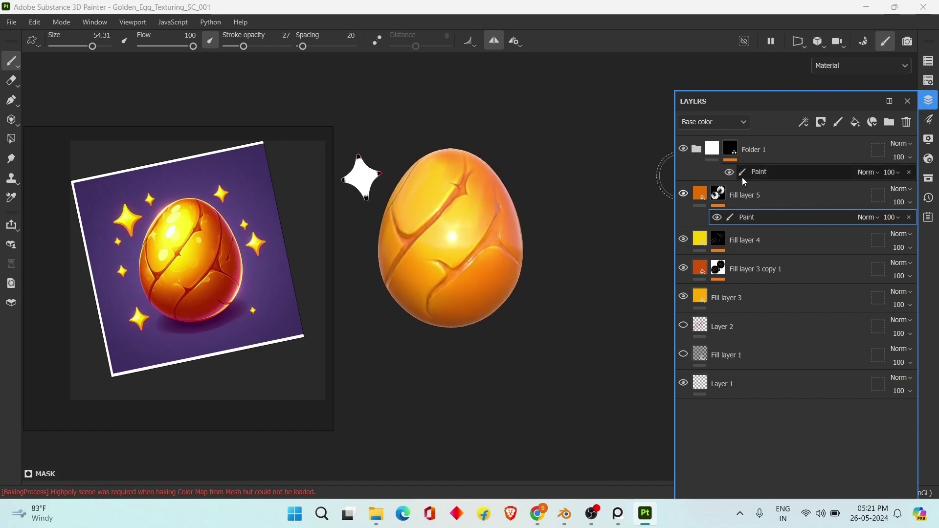
# Add a new fill layer above Fill layer 5 and hide it
pyautogui.click(856, 122)
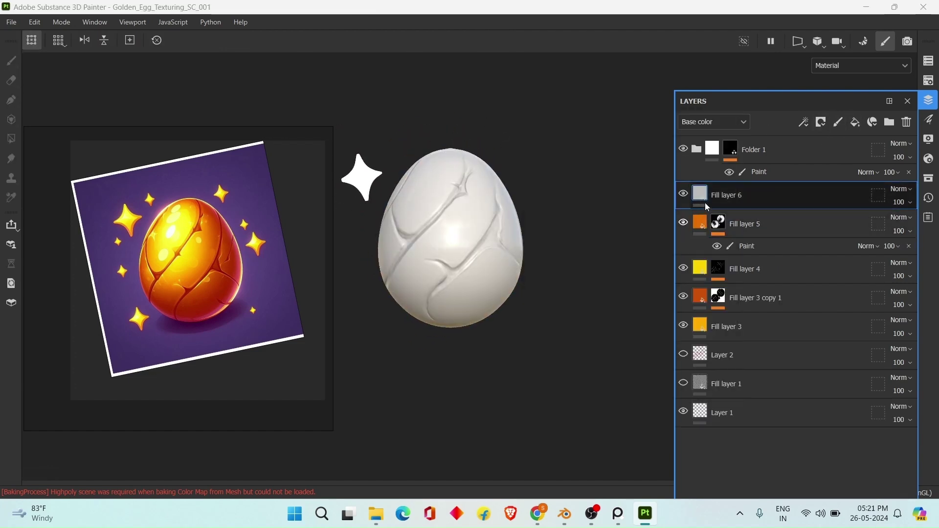
pyautogui.click(685, 195)
pyautogui.click(684, 194)
pyautogui.rightClick(662, 182)
pyautogui.click(685, 193)
pyautogui.rightClick(668, 158)
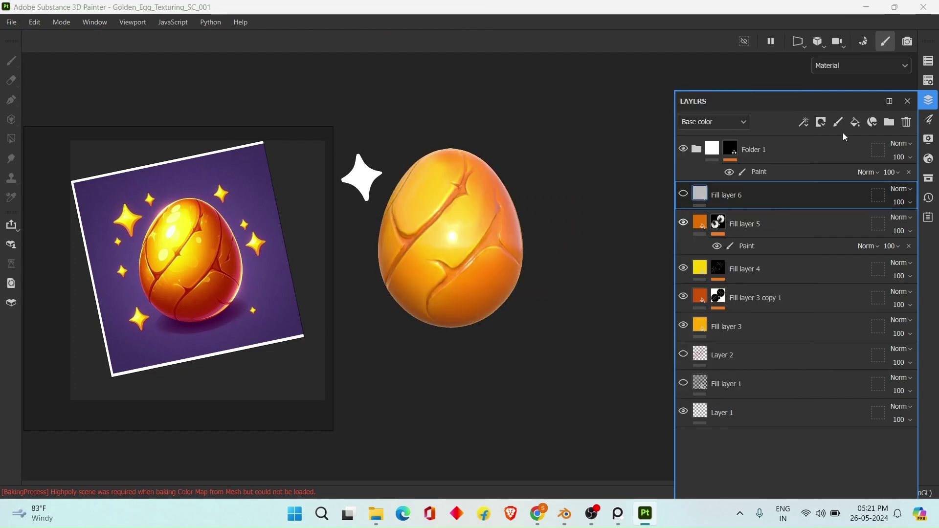
# Set Fill layer 6's base color to a bright yellow sampled from the reference image
pyautogui.press('Tab')
pyautogui.moveTo(257, 186); pyautogui.dragTo(276, 409, button='right')
pyautogui.click(362, 290)
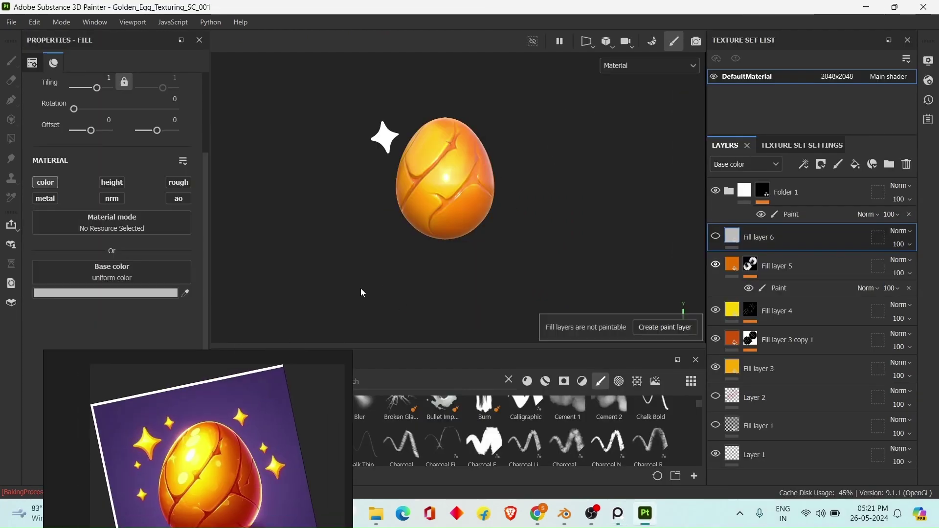
pyautogui.press('c')
pyautogui.moveTo(228, 434)
pyautogui.mouseDown(button='right')
pyautogui.moveTo(382, 336)
pyautogui.moveTo(417, 329)
pyautogui.moveTo(340, 330)
pyautogui.moveTo(331, 273)
pyautogui.mouseUp(button='right')
pyautogui.click(185, 293)
pyautogui.click(430, 311)
pyautogui.click(545, 206)
pyautogui.press('m')
# Show Fill layer 6 and give it a black mask with a paint effect
pyautogui.scroll(3, 527, 210)
pyautogui.keyDown('alt'); pyautogui.moveTo(526, 209); pyautogui.dragTo(540, 207, button='middle'); pyautogui.keyUp('alt')
pyautogui.click(799, 238)
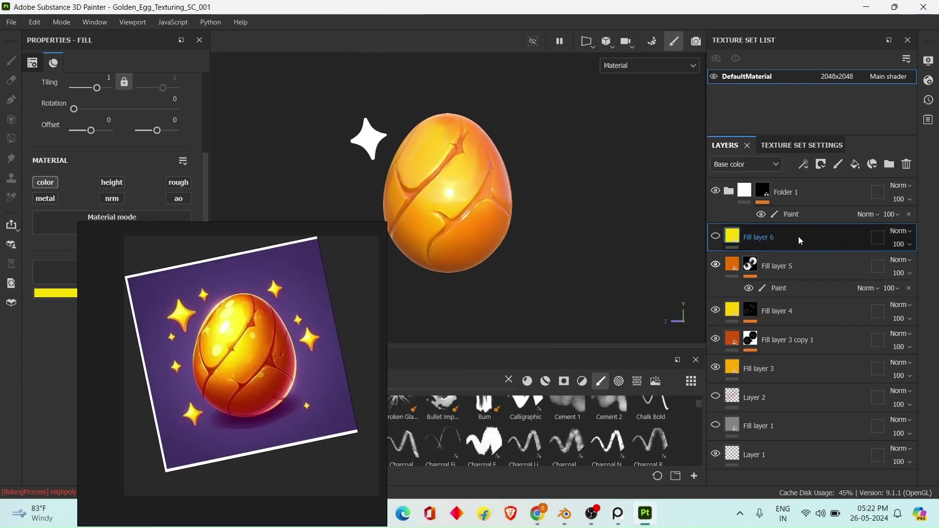
pyautogui.rightClick(721, 237)
pyautogui.click(842, 193)
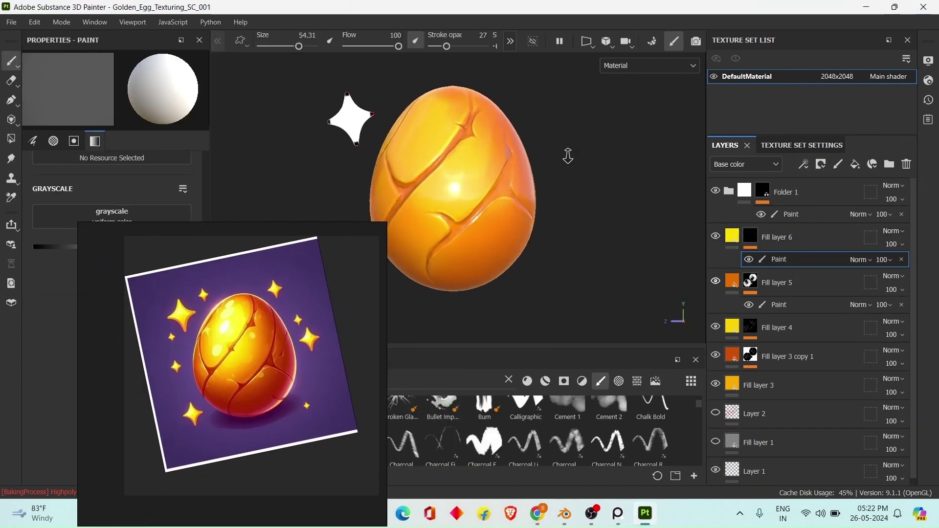
pyautogui.click(716, 192)
pyautogui.click(716, 191)
pyautogui.click(716, 192)
# Paint bright yellow highlights on the egg's upper left and central shell pieces in the Fill layer 6 mask, reducing the brush size to 35.62
pyautogui.keyDown('alt'); pyautogui.moveTo(559, 176); pyautogui.dragTo(522, 171, button='middle'); pyautogui.keyUp('alt')
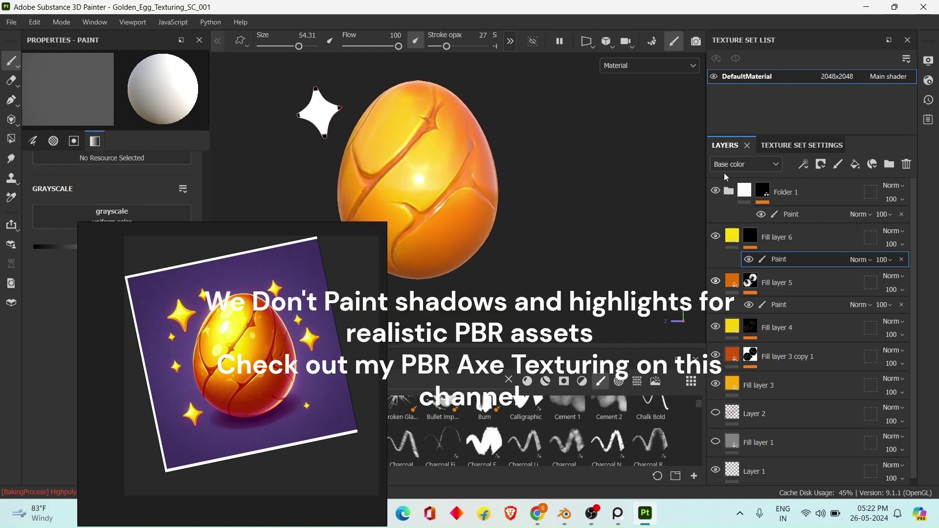
pyautogui.keyDown('alt'); pyautogui.moveTo(426, 154); pyautogui.dragTo(455, 151, button='right'); pyautogui.keyUp('alt')
pyautogui.keyDown('alt'); pyautogui.moveTo(408, 137); pyautogui.dragTo(444, 158, button='middle'); pyautogui.keyUp('alt')
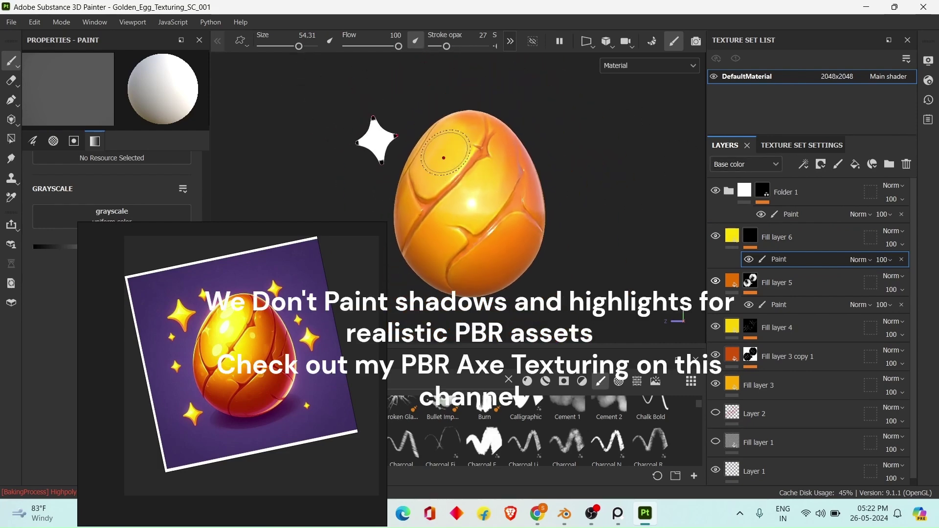
pyautogui.moveTo(444, 158); pyautogui.dragTo(451, 134)
pyautogui.keyDown('alt'); pyautogui.moveTo(566, 113); pyautogui.dragTo(568, 112, button='middle'); pyautogui.keyUp('alt')
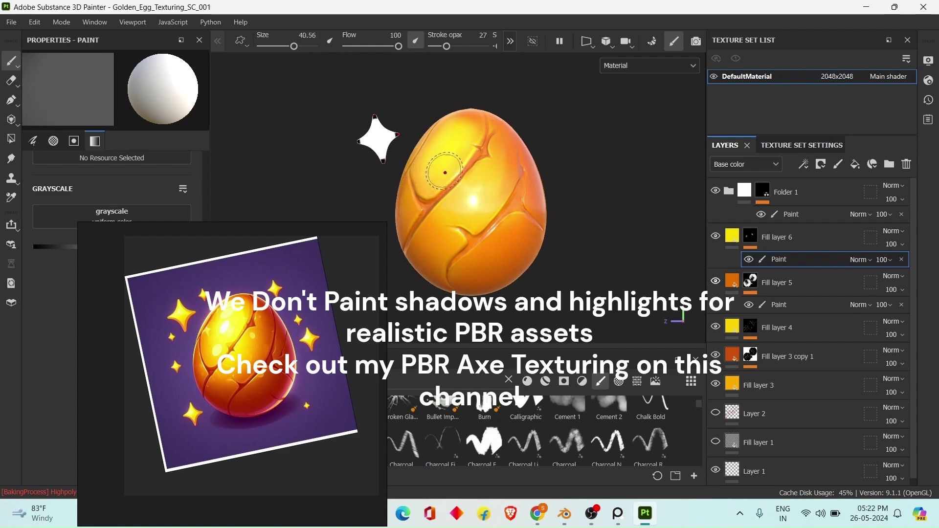
pyautogui.keyDown('ctrl'); pyautogui.moveTo(446, 173); pyautogui.dragTo(420, 172, button='right'); pyautogui.keyUp('ctrl')
pyautogui.moveTo(463, 151)
pyautogui.mouseDown()
pyautogui.moveTo(472, 182)
pyautogui.moveTo(448, 204)
pyautogui.mouseUp()
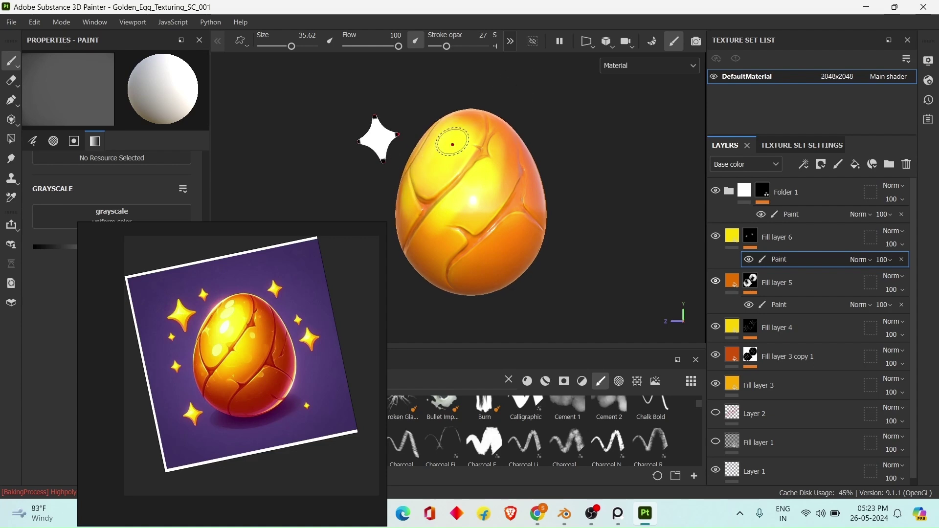
pyautogui.keyDown('alt'); pyautogui.moveTo(577, 137); pyautogui.dragTo(587, 120, button='middle'); pyautogui.keyUp('alt')
# Reduce the brush size to 3.84 for fine detail around the egg's yellow highlights
pyautogui.keyDown('ctrl'); pyautogui.moveTo(513, 214); pyautogui.dragTo(448, 207, button='right'); pyautogui.keyUp('ctrl')
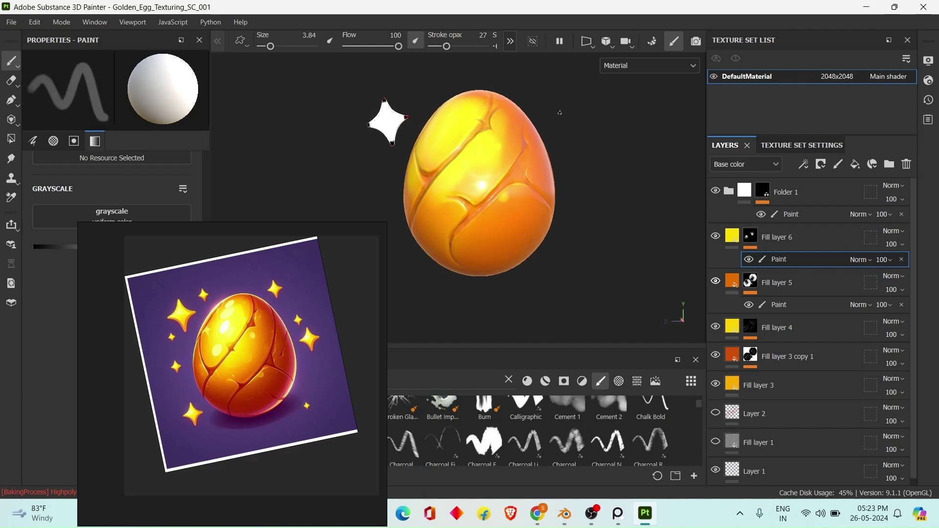
pyautogui.keyDown('alt'); pyautogui.moveTo(559, 112); pyautogui.dragTo(593, 131); pyautogui.keyUp('alt')
pyautogui.keyDown('alt'); pyautogui.moveTo(593, 130); pyautogui.dragTo(613, 175, button='middle'); pyautogui.keyUp('alt')
pyautogui.keyDown('alt'); pyautogui.moveTo(553, 129); pyautogui.dragTo(518, 120, button='right'); pyautogui.keyUp('alt')
pyautogui.keyDown('alt'); pyautogui.moveTo(518, 120); pyautogui.dragTo(495, 158); pyautogui.keyUp('alt')
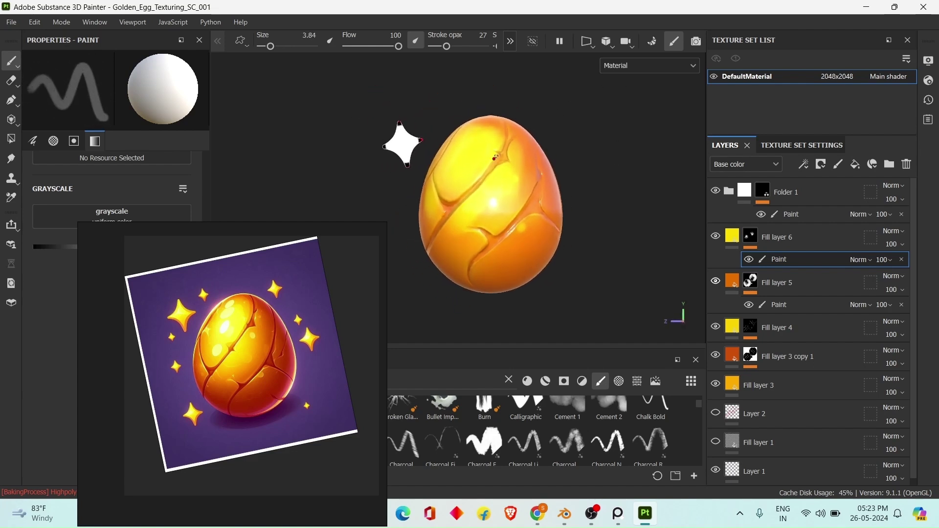
pyautogui.rightClick(548, 66)
pyautogui.keyDown('alt'); pyautogui.moveTo(510, 103); pyautogui.dragTo(501, 112, button='middle'); pyautogui.keyUp('alt')
# Invert the brush to black and soften the yellow highlights in the Fill layer 6 mask, using size 22.6, flow 58 and stroke opacity 12
pyautogui.press('x')
pyautogui.press(']')
pyautogui.press(']')
pyautogui.press(']')
pyautogui.press(']')
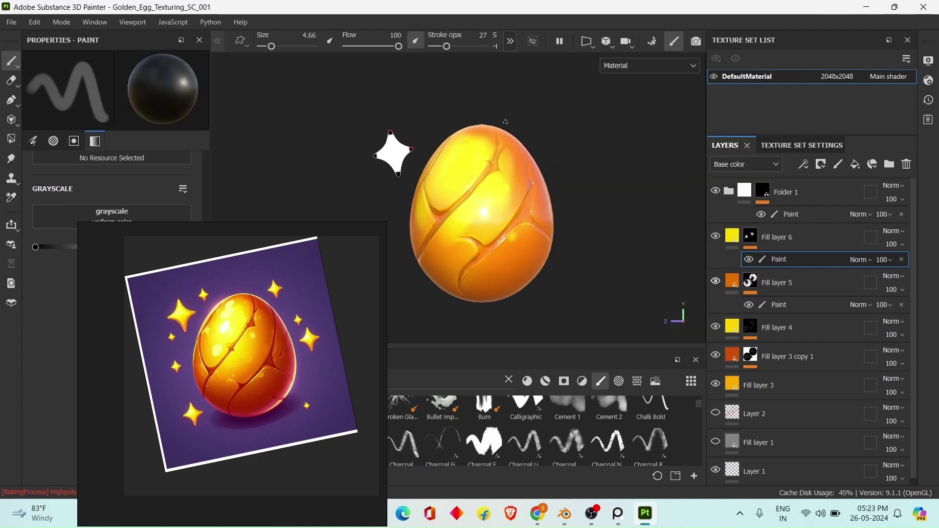
pyautogui.press('[')
pyautogui.keyDown('ctrl'); pyautogui.moveTo(441, 185); pyautogui.dragTo(416, 90); pyautogui.keyUp('ctrl')
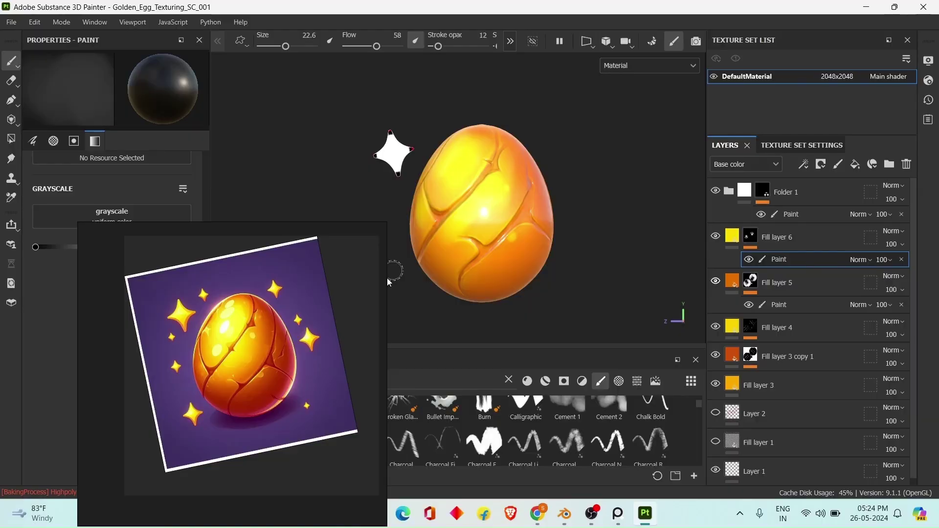
pyautogui.scroll(-2, 562, 278)
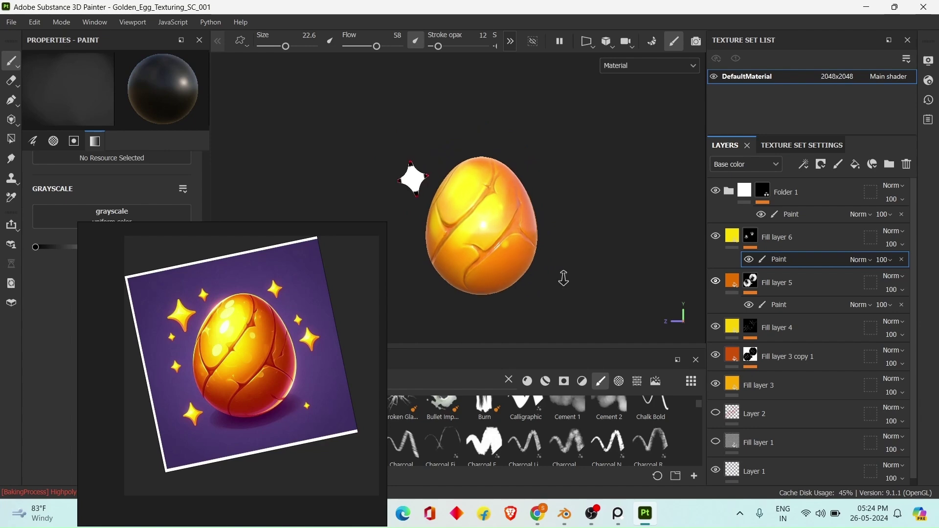
pyautogui.click(591, 514)
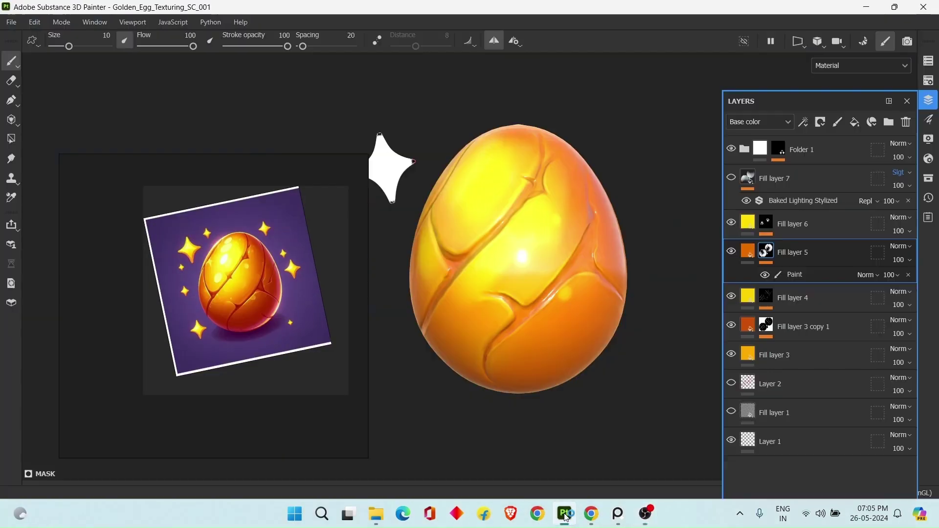
# Add a fill layer above Fill layer 5, show only the base color channel in the viewport and hide the new layer
pyautogui.moveTo(606, 172)
pyautogui.keyDown('alt'); pyautogui.mouseDown()
pyautogui.moveTo(593, 203)
pyautogui.moveTo(629, 191)
pyautogui.moveTo(620, 196)
pyautogui.mouseUp(); pyautogui.keyUp('alt')
pyautogui.click(854, 122)
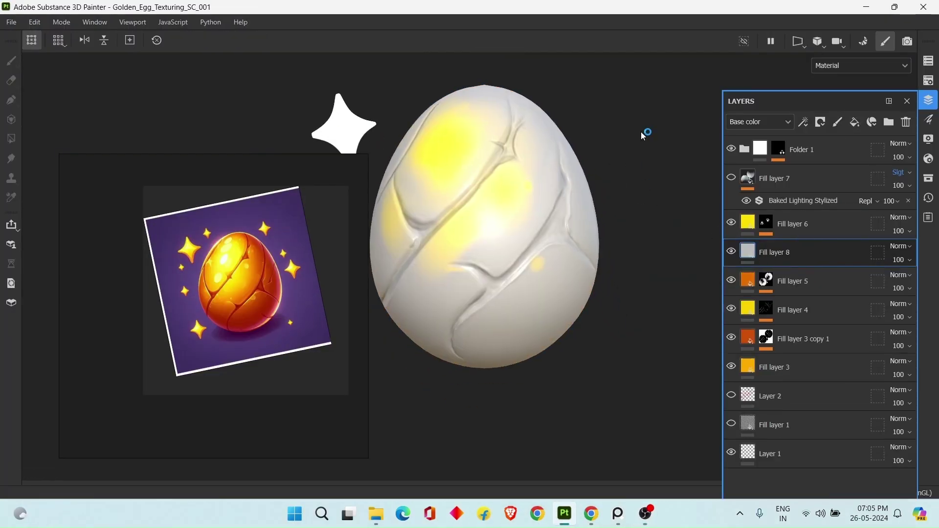
pyautogui.keyDown('alt'); pyautogui.moveTo(644, 160); pyautogui.dragTo(664, 170, button='middle'); pyautogui.keyUp('alt')
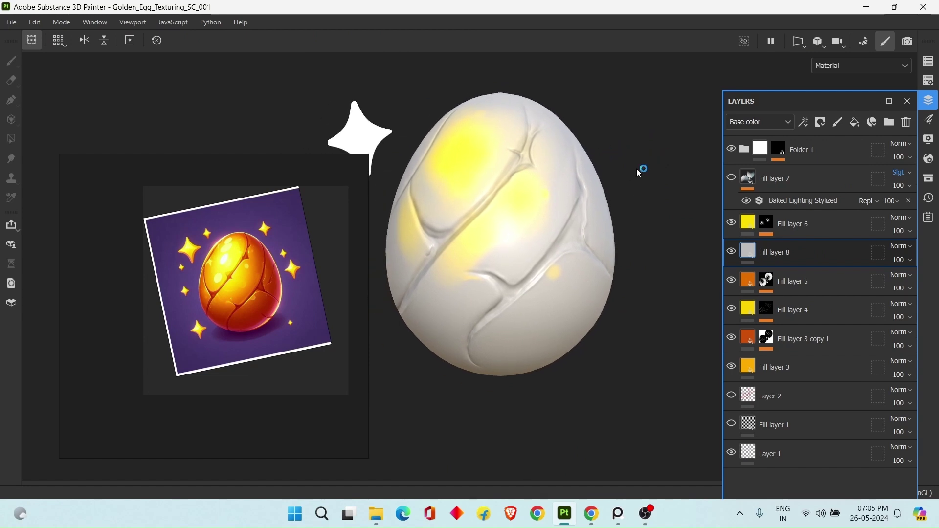
pyautogui.press('c')
pyautogui.click(732, 252)
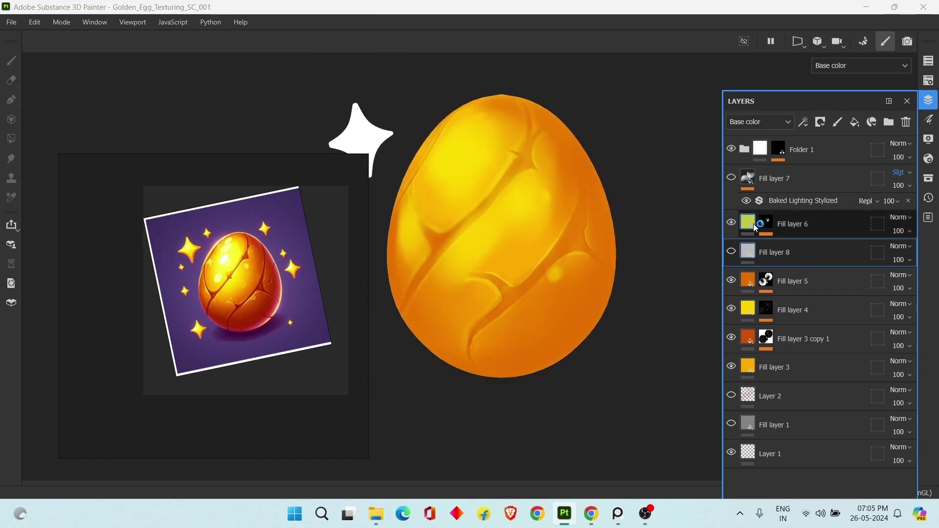
# Set Fill layer 8's base color to a deep red sampled from the reference egg and show the layer
pyautogui.scroll(1, 682, 272)
pyautogui.moveTo(695, 264)
pyautogui.keyDown('alt'); pyautogui.mouseDown(button='middle')
pyautogui.moveTo(683, 272)
pyautogui.moveTo(665, 236)
pyautogui.mouseUp(button='middle'); pyautogui.keyUp('alt')
pyautogui.rightClick(658, 140)
pyautogui.scroll(-5, 847, 256)
pyautogui.click(837, 236)
pyautogui.click(256, 312)
pyautogui.click(732, 252)
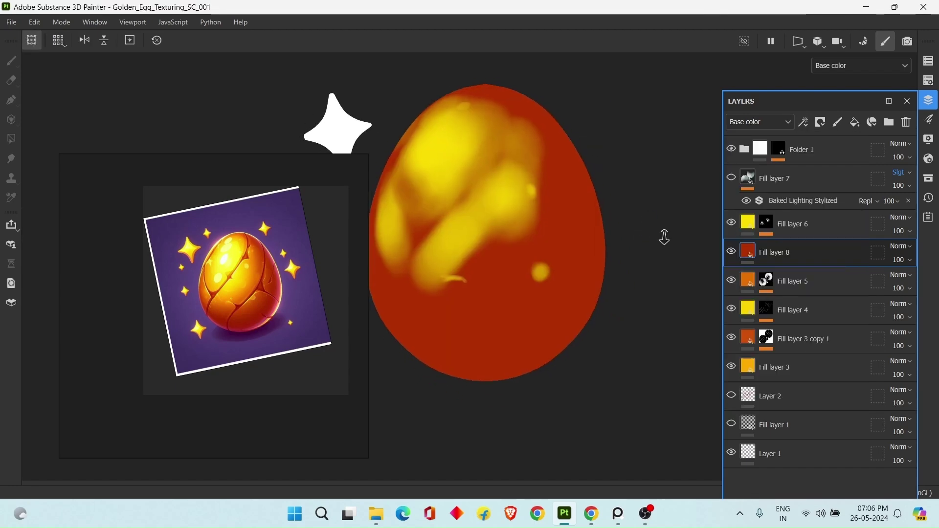
# Give Fill layer 8 a black mask with a paint effect
pyautogui.click(821, 122)
pyautogui.click(844, 153)
pyautogui.click(804, 122)
pyautogui.click(832, 153)
# Set the brush to size 37.9, flow 47 and stroke opacity 27 for shading the egg's lower half
pyautogui.keyDown('ctrl'); pyautogui.moveTo(566, 164); pyautogui.dragTo(599, 164, button='right'); pyautogui.keyUp('ctrl')
pyautogui.moveTo(287, 46); pyautogui.dragTo(166, 46)
pyautogui.keyDown('alt'); pyautogui.moveTo(480, 263); pyautogui.dragTo(495, 251, button='middle'); pyautogui.keyUp('alt')
pyautogui.scroll(-1, 495, 250)
pyautogui.keyDown('ctrl'); pyautogui.moveTo(495, 251); pyautogui.dragTo(480, 251, button='right'); pyautogui.keyUp('ctrl')
pyautogui.moveTo(490, 249)
pyautogui.keyDown('alt'); pyautogui.mouseDown()
pyautogui.moveTo(516, 277)
pyautogui.moveTo(495, 270)
pyautogui.mouseUp(); pyautogui.keyUp('alt')
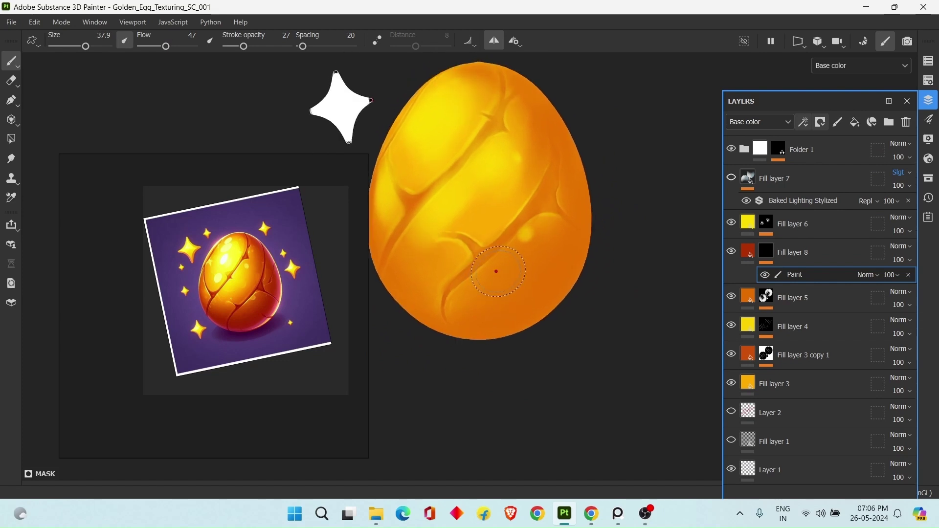
# Enable pen pressure for flow and paint red shading along the egg's bottom edge, reducing the brush size to 35.48
pyautogui.keyDown('ctrl'); pyautogui.moveTo(496, 273); pyautogui.dragTo(508, 281, button='right'); pyautogui.keyUp('ctrl')
pyautogui.moveTo(509, 281)
pyautogui.keyDown('alt'); pyautogui.mouseDown()
pyautogui.moveTo(557, 302)
pyautogui.moveTo(583, 260)
pyautogui.moveTo(487, 310)
pyautogui.mouseUp(); pyautogui.keyUp('alt')
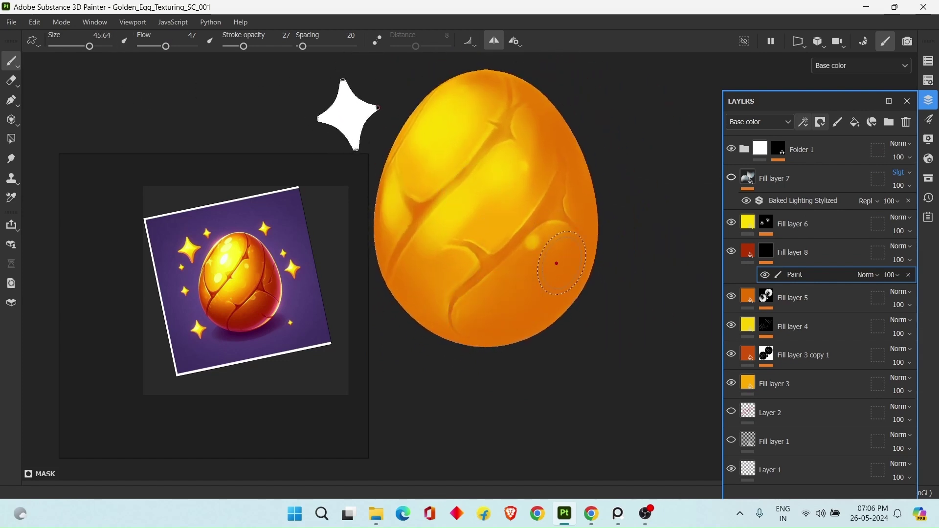
pyautogui.click(210, 40)
pyautogui.moveTo(507, 327)
pyautogui.mouseDown()
pyautogui.moveTo(475, 328)
pyautogui.moveTo(484, 325)
pyautogui.mouseUp()
pyautogui.keyDown('ctrl'); pyautogui.moveTo(464, 351); pyautogui.dragTo(455, 350, button='right'); pyautogui.keyUp('ctrl')
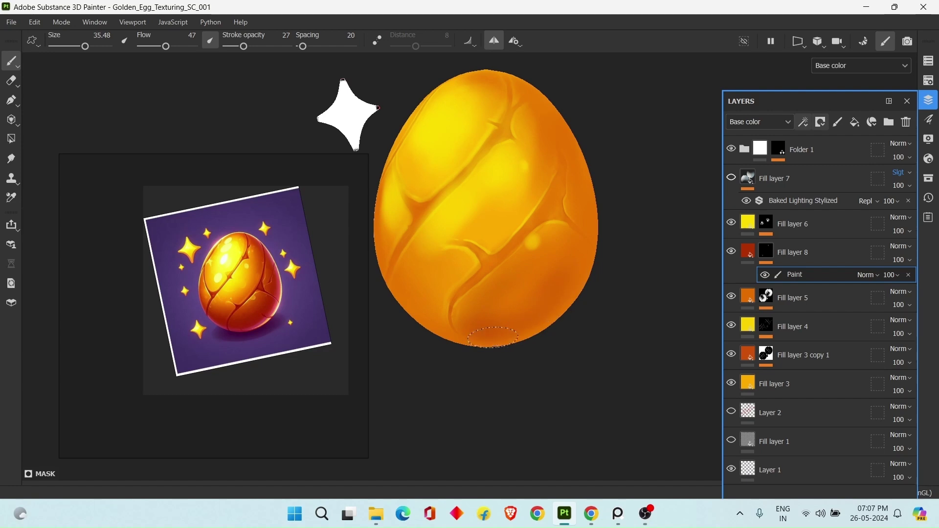
pyautogui.moveTo(506, 332); pyautogui.dragTo(538, 313)
# Paint soft red shading on the egg's right side and lower-left panel, using brush sizes 26.6, 15.68 and 22.64
pyautogui.keyDown('ctrl'); pyautogui.moveTo(524, 294); pyautogui.dragTo(514, 294, button='right'); pyautogui.keyUp('ctrl')
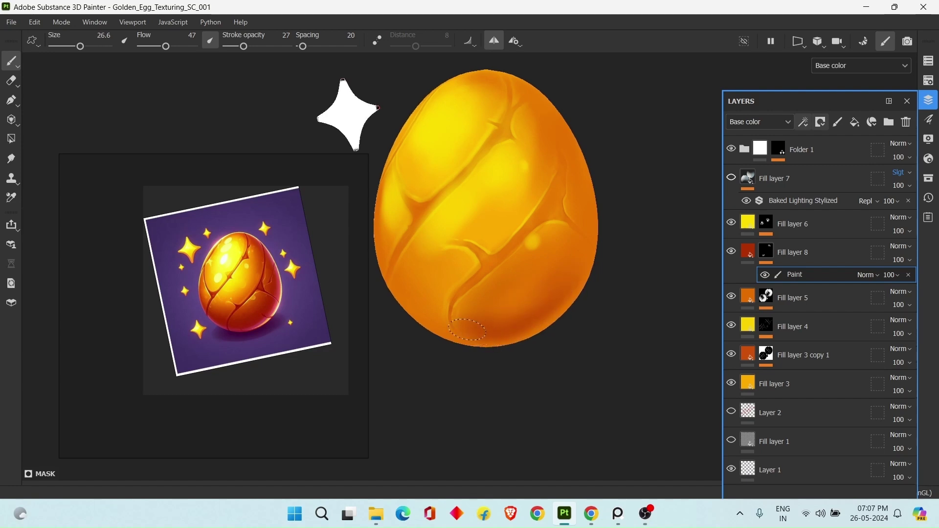
pyautogui.keyDown('ctrl'); pyautogui.moveTo(559, 237); pyautogui.dragTo(547, 237, button='right'); pyautogui.keyUp('ctrl')
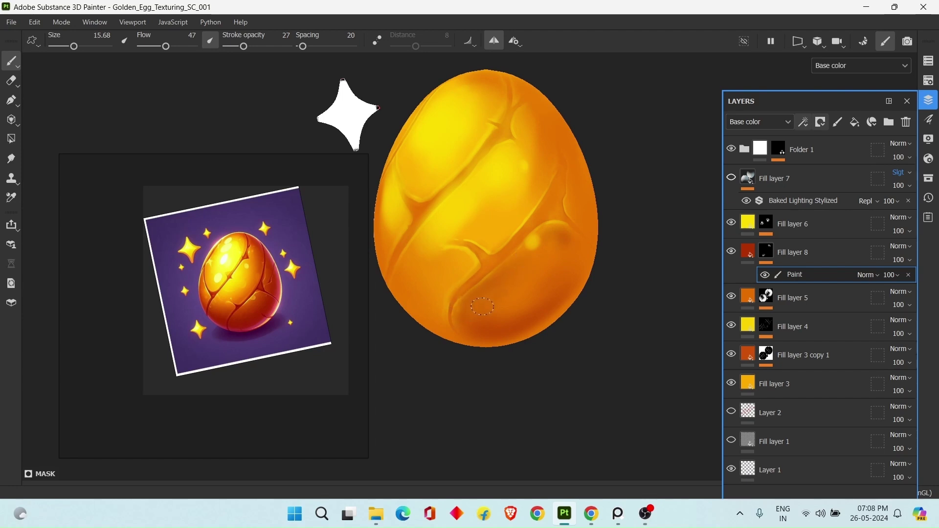
pyautogui.keyDown('ctrl'); pyautogui.moveTo(436, 229); pyautogui.dragTo(451, 223, button='right'); pyautogui.keyUp('ctrl')
pyautogui.moveTo(414, 277)
pyautogui.mouseDown()
pyautogui.moveTo(434, 292)
pyautogui.moveTo(409, 296)
pyautogui.moveTo(419, 277)
pyautogui.moveTo(436, 283)
pyautogui.moveTo(417, 261)
pyautogui.moveTo(421, 309)
pyautogui.moveTo(406, 282)
pyautogui.moveTo(439, 271)
pyautogui.mouseUp()
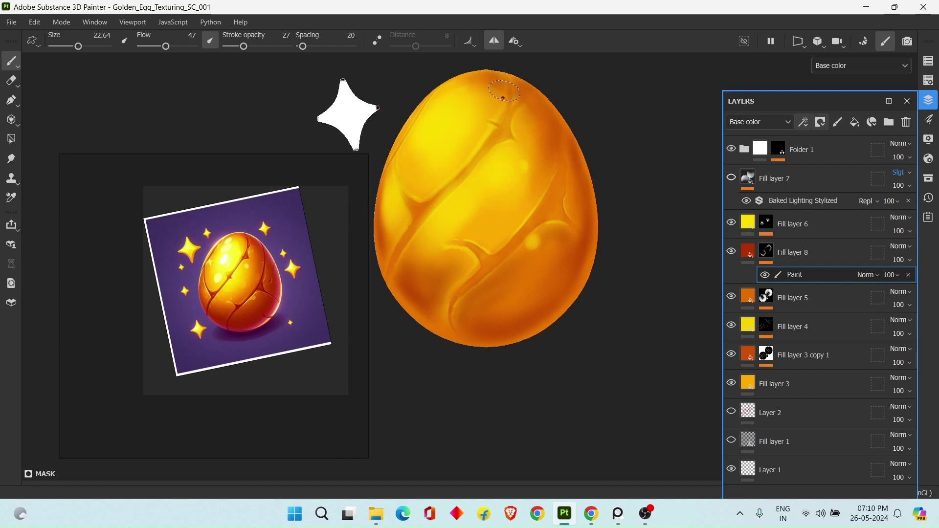
# Place Fill layer 8 above Fill layer 6 and darken the upper diagonal crack with brush sizes 6.57 and 3.85
pyautogui.keyDown('ctrl'); pyautogui.moveTo(563, 84); pyautogui.dragTo(540, 84, button='right'); pyautogui.keyUp('ctrl')
pyautogui.moveTo(793, 252); pyautogui.dragTo(815, 220)
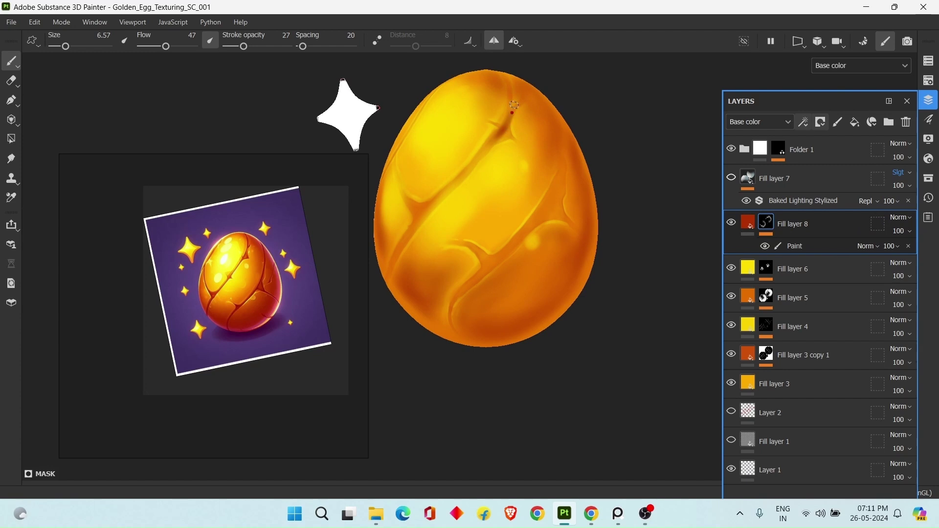
pyautogui.moveTo(500, 134)
pyautogui.mouseDown()
pyautogui.moveTo(508, 138)
pyautogui.moveTo(481, 155)
pyautogui.mouseUp()
pyautogui.keyDown('ctrl'); pyautogui.moveTo(460, 180); pyautogui.dragTo(455, 180, button='right'); pyautogui.keyUp('ctrl')
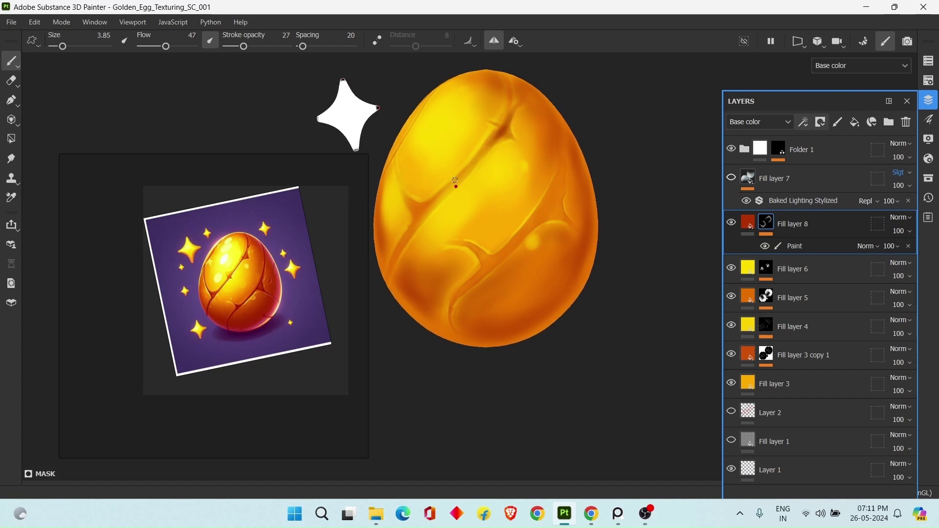
pyautogui.moveTo(490, 146); pyautogui.dragTo(471, 167)
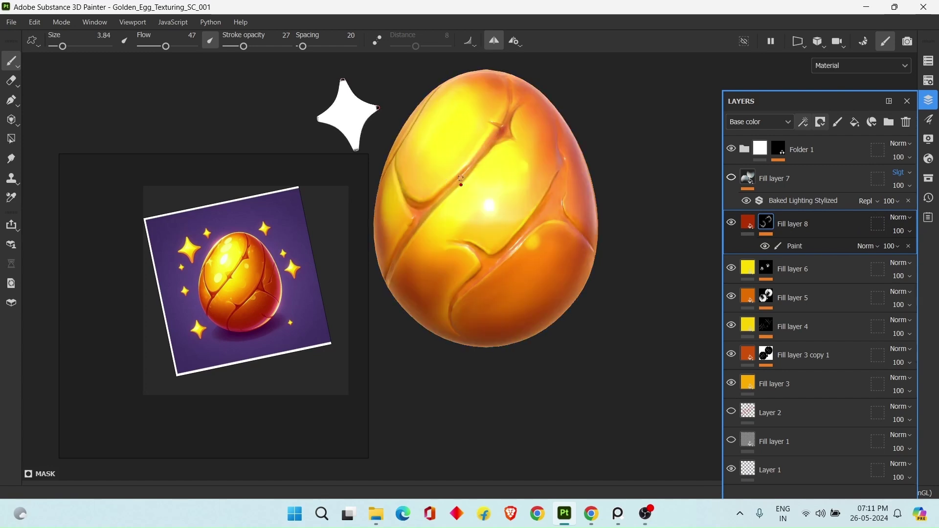
# Paint red along the egg's main cracks on Fill layer 8's Paint effect at brush size 3.84, comparing the material and base color views
pyautogui.press('m')
pyautogui.press('m')
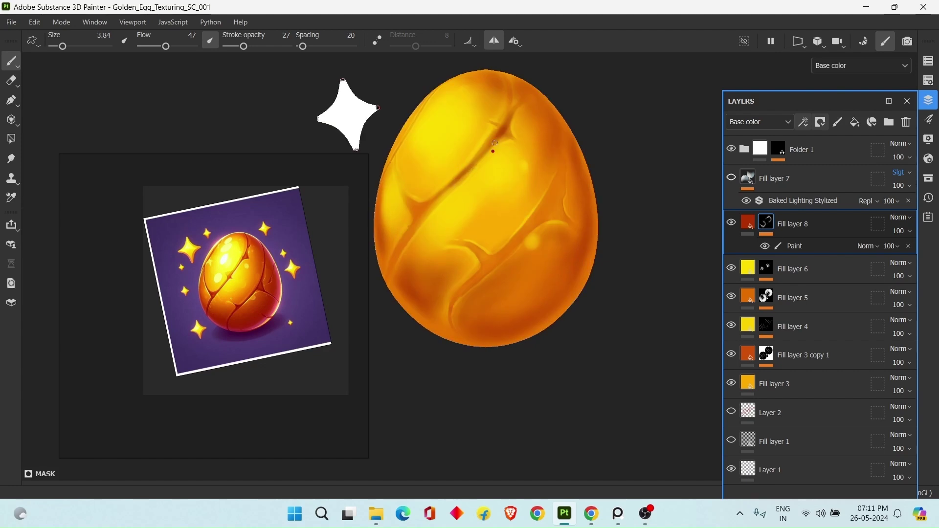
pyautogui.press('m')
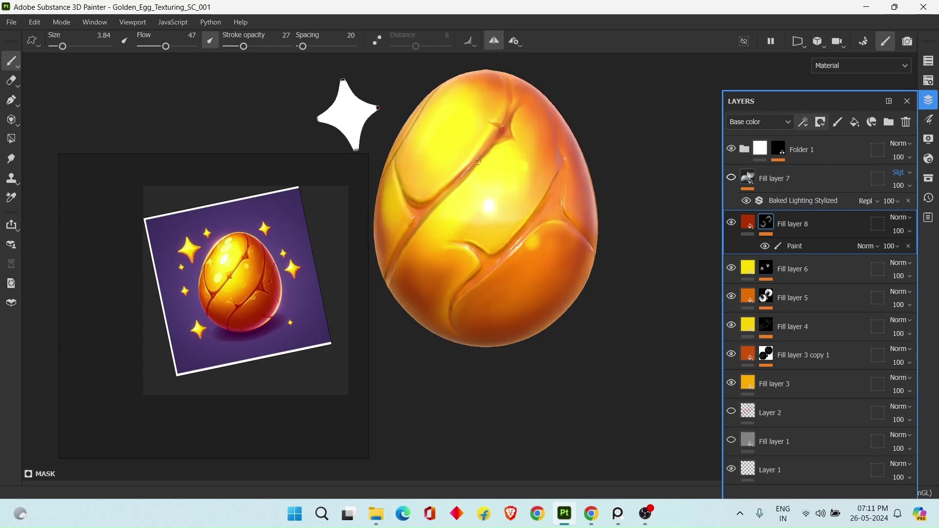
pyautogui.press('m')
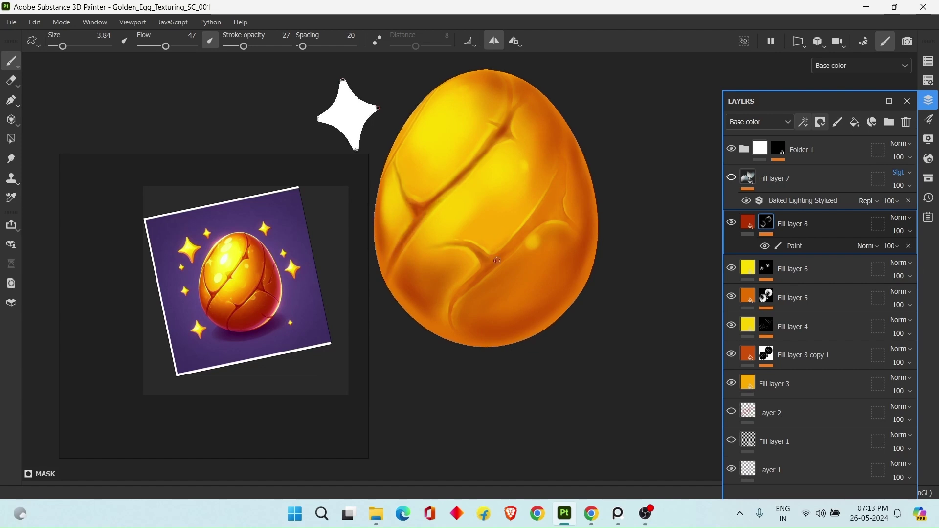
pyautogui.moveTo(737, 326)
pyautogui.mouseDown()
pyautogui.moveTo(831, 239)
pyautogui.moveTo(785, 233)
pyautogui.mouseUp()
pyautogui.click(794, 246)
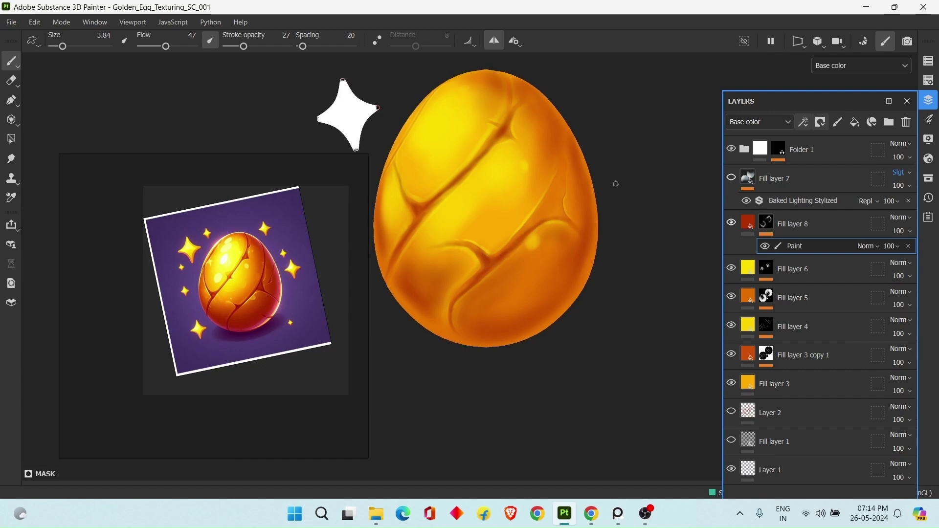
pyautogui.moveTo(620, 155)
pyautogui.keyDown('alt'); pyautogui.mouseDown(button='middle')
pyautogui.moveTo(594, 178)
pyautogui.moveTo(629, 166)
pyautogui.mouseUp(button='middle'); pyautogui.keyUp('alt')
pyautogui.scroll(1, 628, 166)
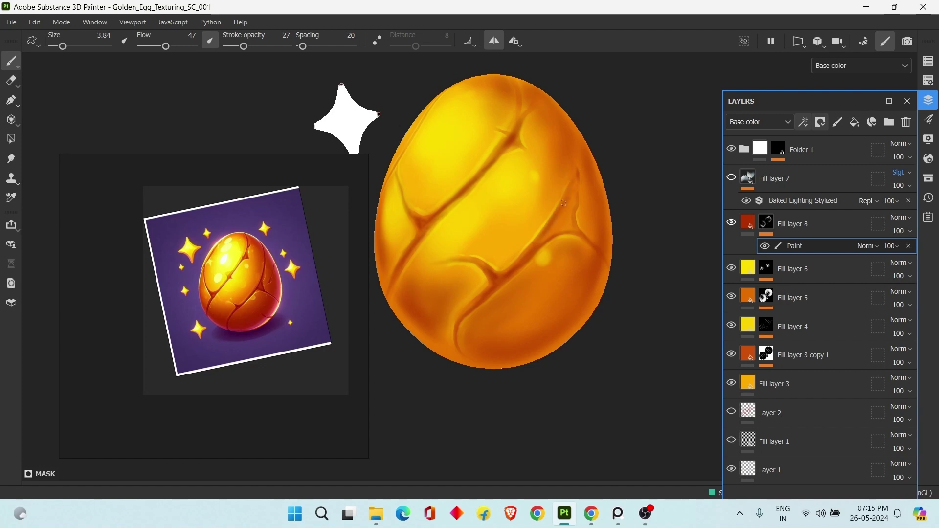
# Fill the triangular crack junction on the egg's right side with red, using brush sizes 14.1, 7.6 and 4.66
pyautogui.press('m')
pyautogui.keyDown('alt'); pyautogui.moveTo(575, 155); pyautogui.dragTo(543, 188); pyautogui.keyUp('alt')
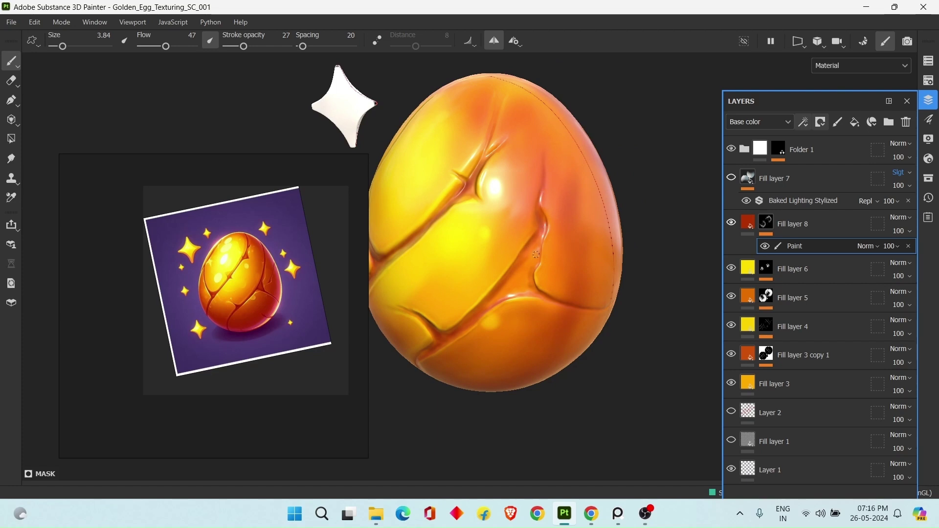
pyautogui.press('c')
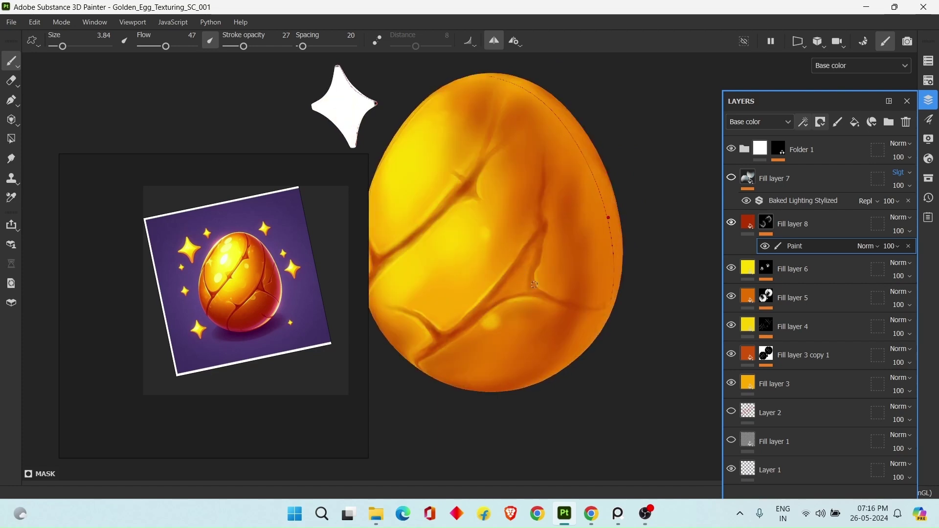
pyautogui.keyDown('ctrl'); pyautogui.moveTo(495, 294); pyautogui.dragTo(521, 292, button='right'); pyautogui.keyUp('ctrl')
pyautogui.moveTo(510, 293); pyautogui.dragTo(519, 279)
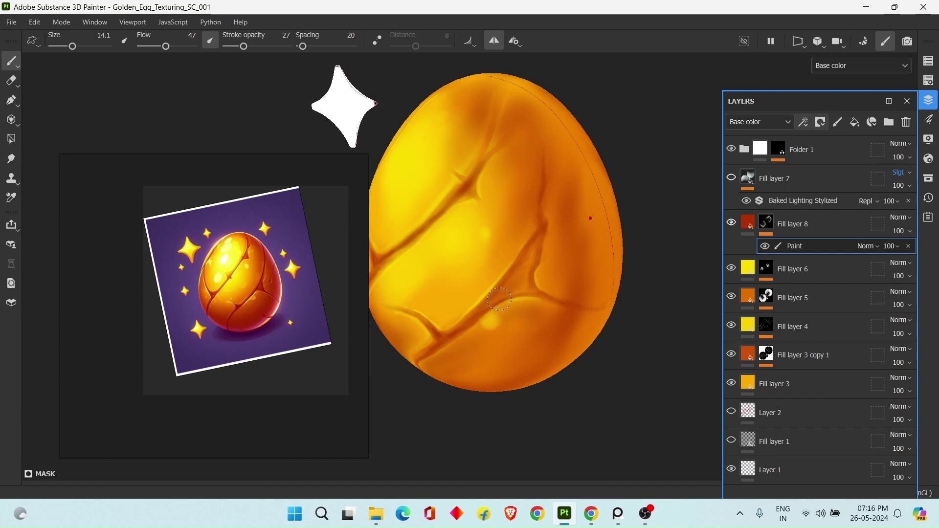
pyautogui.keyDown('ctrl'); pyautogui.moveTo(541, 244); pyautogui.dragTo(523, 244, button='right'); pyautogui.keyUp('ctrl')
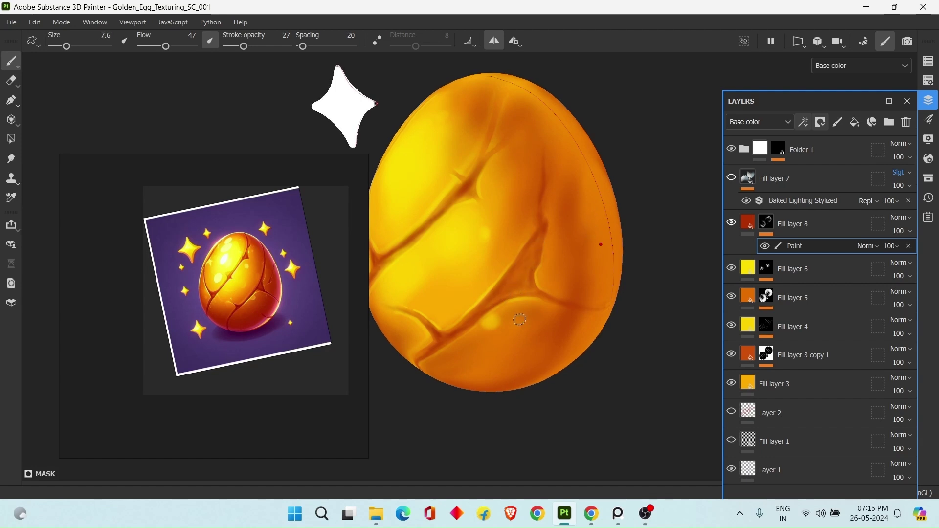
pyautogui.keyDown('ctrl'); pyautogui.moveTo(519, 320); pyautogui.dragTo(509, 319, button='right'); pyautogui.keyUp('ctrl')
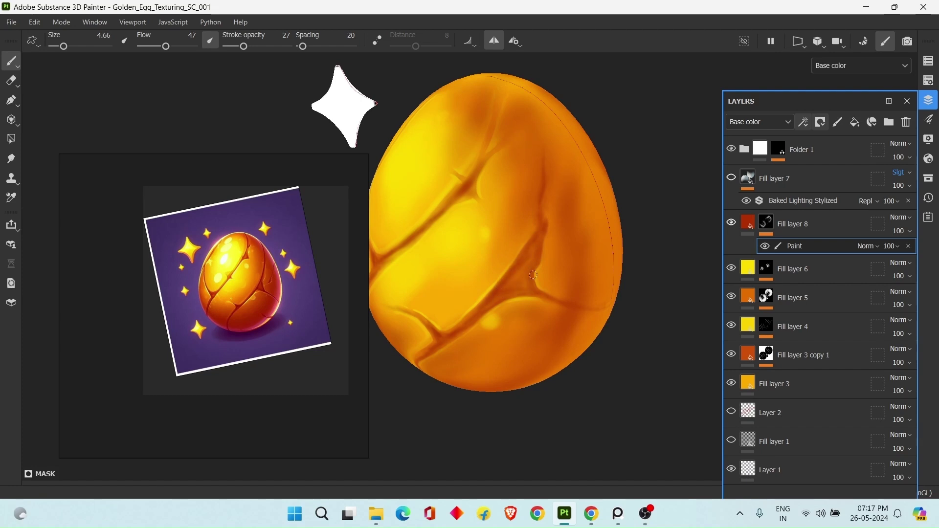
# Set the brush size to 2.44 and paint red along the short branching crack on the egg's left side
pyautogui.press('m')
pyautogui.press('[')
pyautogui.press('[')
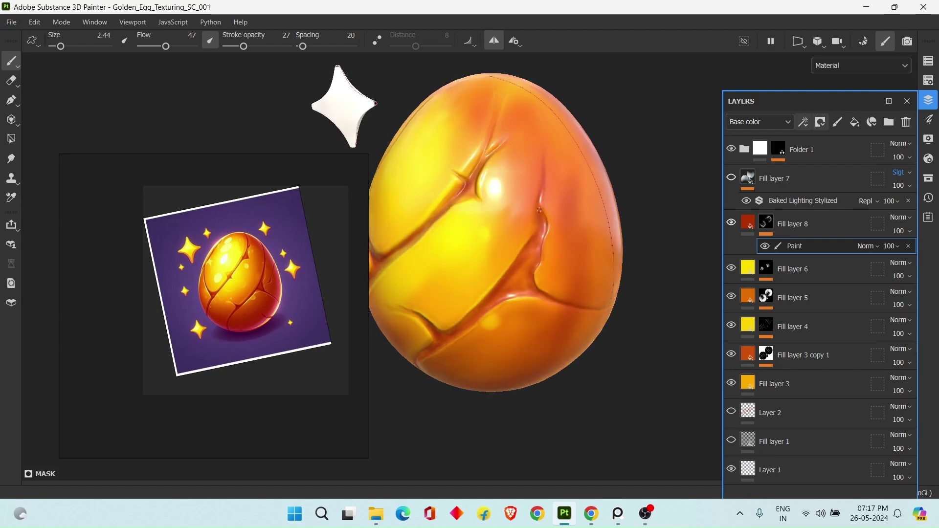
pyautogui.keyDown('alt'); pyautogui.moveTo(514, 212); pyautogui.dragTo(539, 204); pyautogui.keyUp('alt')
pyautogui.keyDown('alt'); pyautogui.moveTo(539, 203); pyautogui.dragTo(530, 181, button='middle'); pyautogui.keyUp('alt')
pyautogui.press('c')
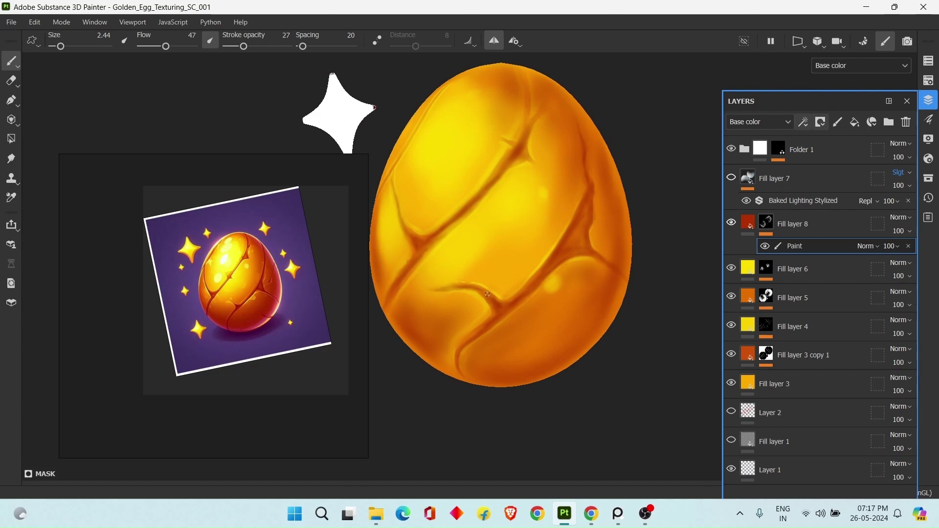
pyautogui.moveTo(480, 274)
pyautogui.keyDown('alt'); pyautogui.mouseDown()
pyautogui.moveTo(541, 193)
pyautogui.moveTo(598, 275)
pyautogui.moveTo(516, 203)
pyautogui.mouseUp(); pyautogui.keyUp('alt')
pyautogui.keyDown('alt'); pyautogui.moveTo(517, 203); pyautogui.dragTo(495, 132, button='right'); pyautogui.keyUp('alt')
pyautogui.moveTo(455, 210); pyautogui.dragTo(538, 318)
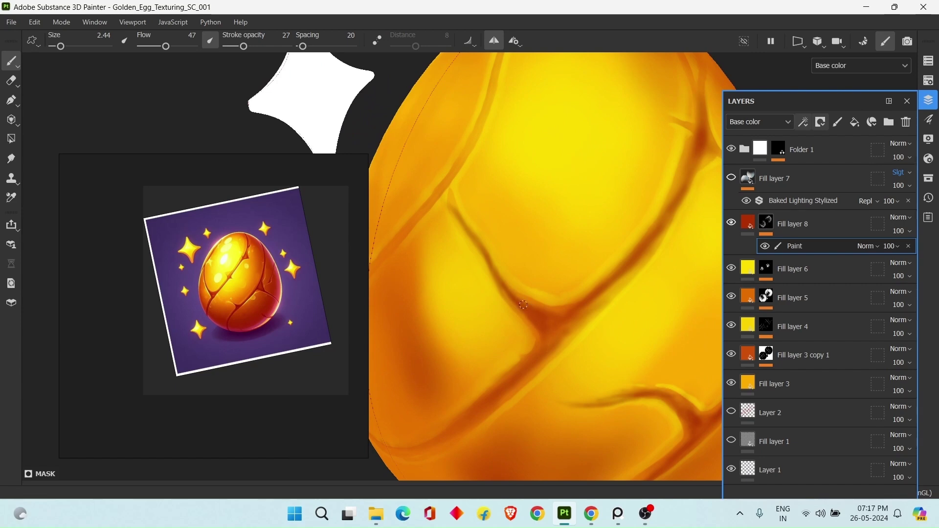
# Deepen the red in the long diagonal crack, upward from its junction with the left branch
pyautogui.keyDown('alt'); pyautogui.moveTo(575, 312); pyautogui.dragTo(512, 313, button='middle'); pyautogui.keyUp('alt')
pyautogui.press('m')
pyautogui.keyDown('alt'); pyautogui.moveTo(583, 337); pyautogui.dragTo(501, 292, button='middle'); pyautogui.keyUp('alt')
pyautogui.press('c')
pyautogui.moveTo(501, 292); pyautogui.dragTo(541, 256)
# Examine Fill layer 8's painted crack mask and the whole egg in the material view
pyautogui.press('c')
pyautogui.press('c')
pyautogui.press('c')
pyautogui.press('c')
pyautogui.press('c')
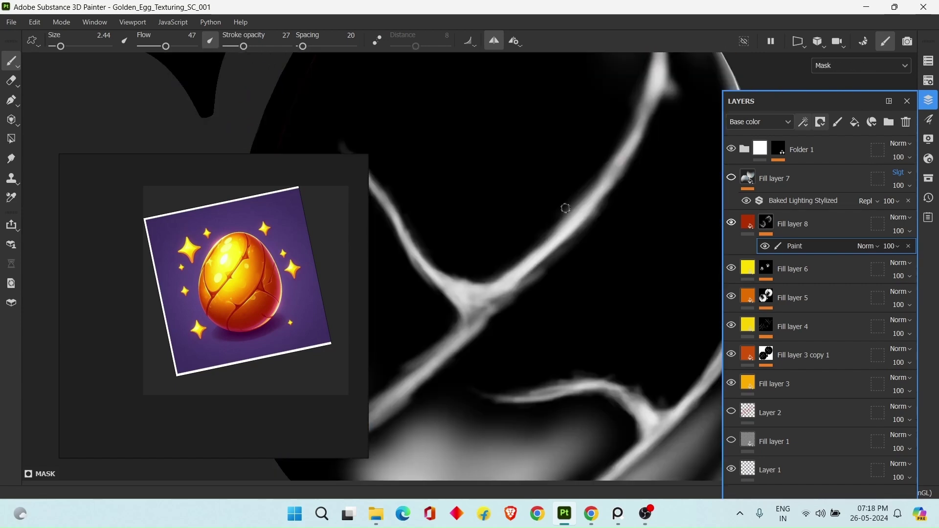
pyautogui.press('m')
pyautogui.keyDown('alt'); pyautogui.moveTo(527, 229); pyautogui.dragTo(631, 288, button='right'); pyautogui.keyUp('alt')
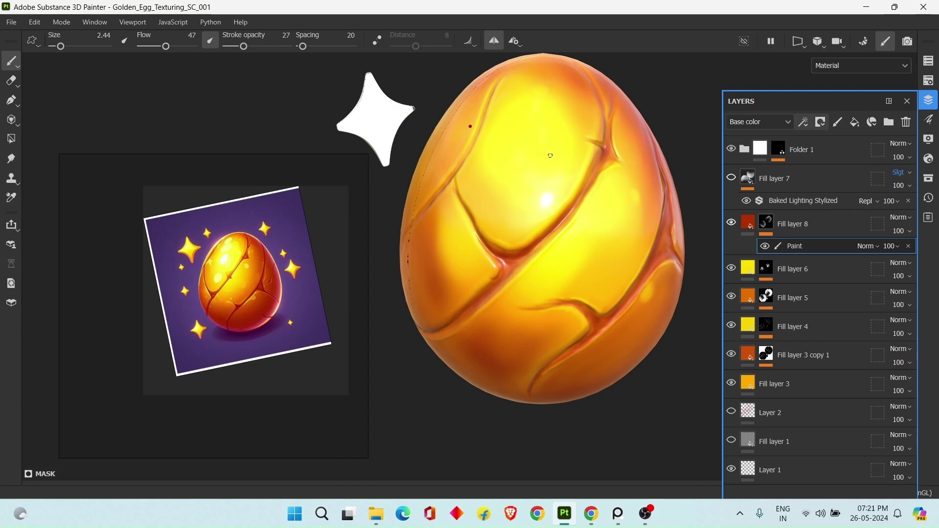
pyautogui.moveTo(551, 155)
pyautogui.keyDown('alt'); pyautogui.mouseDown()
pyautogui.moveTo(545, 209)
pyautogui.moveTo(509, 152)
pyautogui.moveTo(549, 216)
pyautogui.moveTo(558, 188)
pyautogui.moveTo(560, 226)
pyautogui.moveTo(560, 169)
pyautogui.mouseUp(); pyautogui.keyUp('alt')
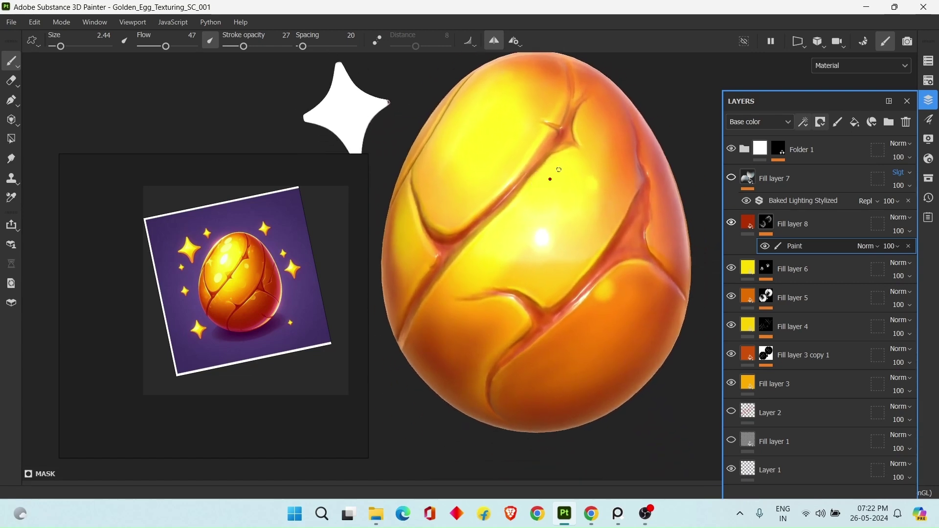
# Compare the egg with and without Fill layer 8's red shading, leaving the layer visible
pyautogui.click(732, 222)
pyautogui.click(731, 222)
pyautogui.click(731, 222)
pyautogui.click(731, 222)
pyautogui.moveTo(655, 264)
pyautogui.keyDown('alt'); pyautogui.mouseDown(button='middle')
pyautogui.moveTo(645, 222)
pyautogui.moveTo(663, 256)
pyautogui.mouseUp(button='middle'); pyautogui.keyUp('alt')
pyautogui.click(732, 222)
pyautogui.click(732, 222)
pyautogui.scroll(-1, 608, 171)
pyautogui.keyDown('alt'); pyautogui.moveTo(607, 170); pyautogui.dragTo(572, 193, button='middle'); pyautogui.keyUp('alt')
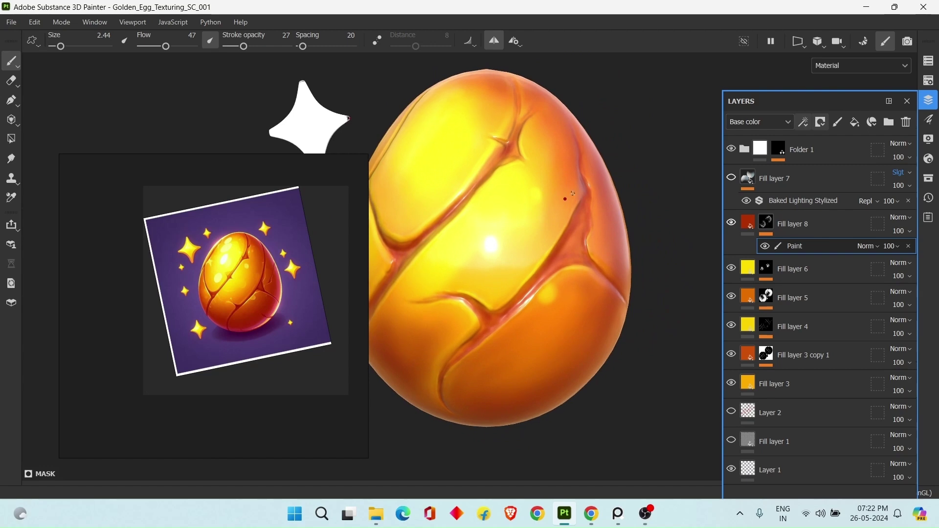
# Examine the shaded cracks and highlights in the material view from several angles and distances
pyautogui.keyDown('ctrl'); pyautogui.moveTo(553, 198); pyautogui.dragTo(564, 199, button='right'); pyautogui.keyUp('ctrl')
pyautogui.scroll(-1, 555, 199)
pyautogui.moveTo(555, 199)
pyautogui.keyDown('alt'); pyautogui.mouseDown(button='middle')
pyautogui.moveTo(591, 178)
pyautogui.moveTo(614, 181)
pyautogui.mouseUp(button='middle'); pyautogui.keyUp('alt')
pyautogui.moveTo(593, 260)
pyautogui.keyDown('alt'); pyautogui.mouseDown(button='middle')
pyautogui.moveTo(585, 228)
pyautogui.moveTo(587, 265)
pyautogui.mouseUp(button='middle'); pyautogui.keyUp('alt')
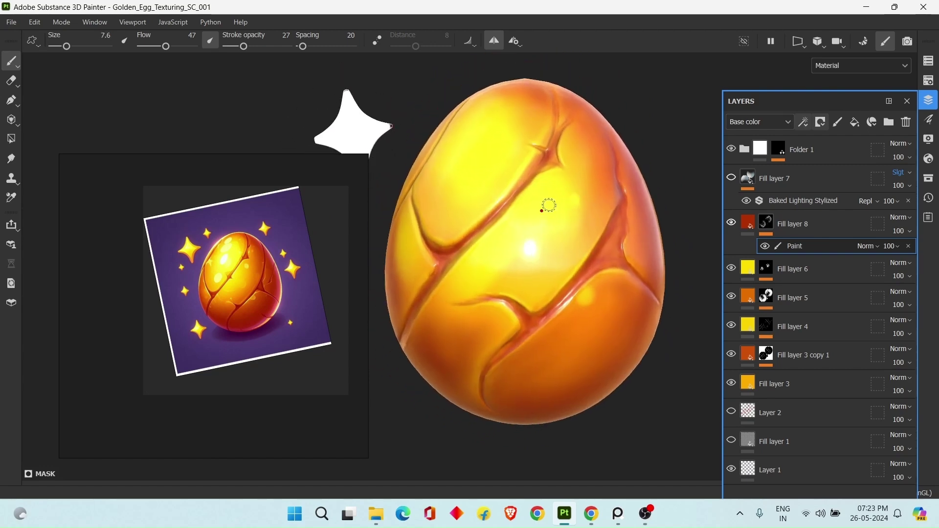
pyautogui.keyDown('alt'); pyautogui.moveTo(524, 159); pyautogui.dragTo(533, 203, button='middle'); pyautogui.keyUp('alt')
pyautogui.keyDown('ctrl'); pyautogui.moveTo(533, 204); pyautogui.dragTo(528, 204, button='right'); pyautogui.keyUp('ctrl')
pyautogui.moveTo(521, 208)
pyautogui.keyDown('alt'); pyautogui.mouseDown(button='middle')
pyautogui.moveTo(571, 204)
pyautogui.moveTo(504, 168)
pyautogui.mouseUp(button='middle'); pyautogui.keyUp('alt')
pyautogui.keyDown('alt'); pyautogui.moveTo(504, 169); pyautogui.dragTo(537, 190); pyautogui.keyUp('alt')
pyautogui.keyDown('alt'); pyautogui.moveTo(537, 191); pyautogui.dragTo(515, 167, button='middle'); pyautogui.keyUp('alt')
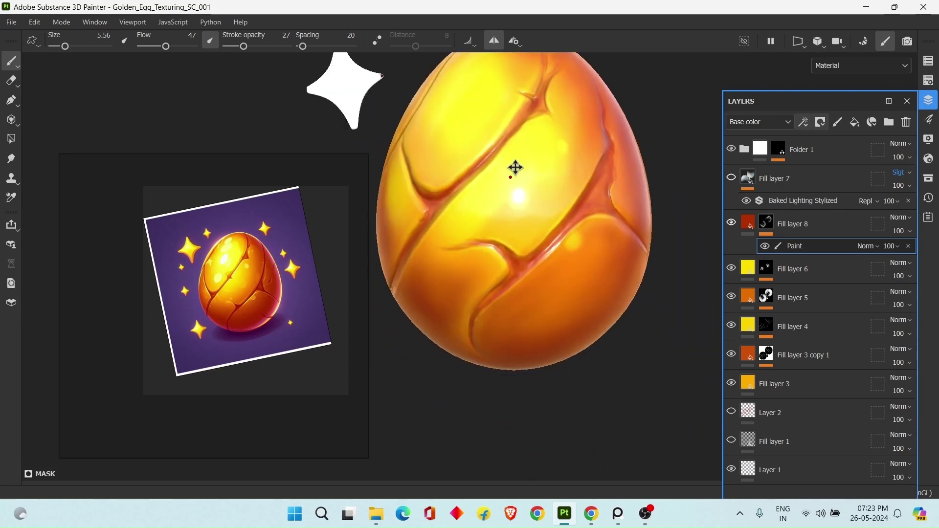
pyautogui.scroll(2, 607, 210)
pyautogui.keyDown('alt'); pyautogui.moveTo(607, 210); pyautogui.dragTo(560, 244, button='middle'); pyautogui.keyUp('alt')
pyautogui.scroll(1, 553, 219)
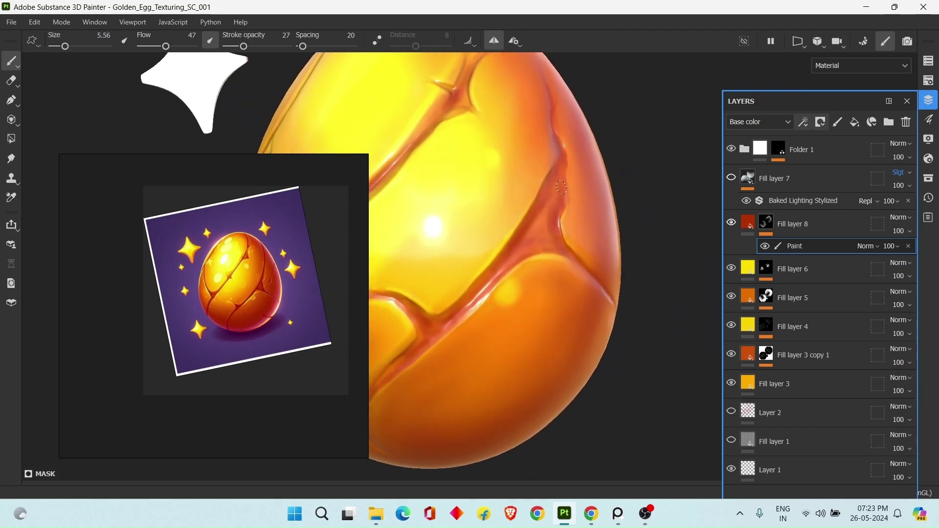
pyautogui.keyDown('alt'); pyautogui.moveTo(530, 248); pyautogui.dragTo(520, 149, button='right'); pyautogui.keyUp('alt')
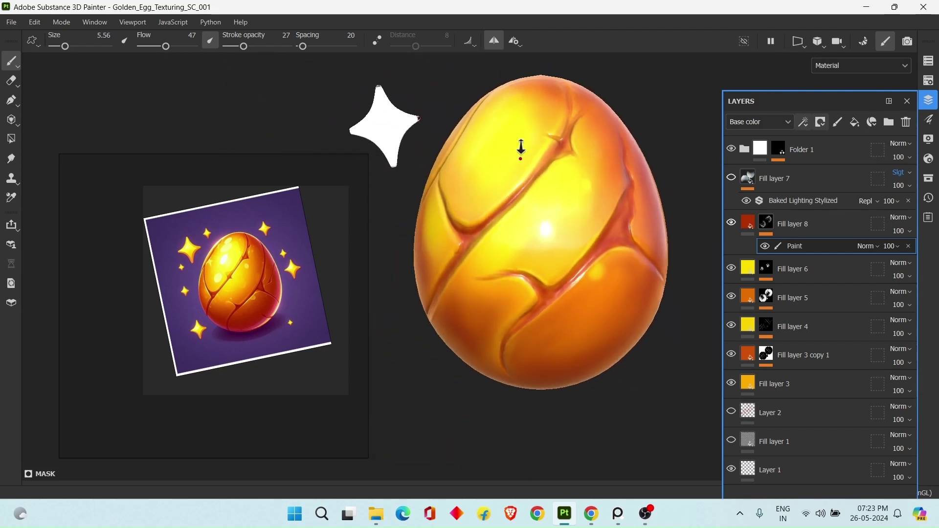
pyautogui.keyDown('alt'); pyautogui.moveTo(571, 297); pyautogui.dragTo(560, 250, button='middle'); pyautogui.keyUp('alt')
pyautogui.moveTo(611, 151)
pyautogui.keyDown('alt'); pyautogui.mouseDown(button='middle')
pyautogui.moveTo(580, 234)
pyautogui.moveTo(617, 166)
pyautogui.mouseUp(button='middle'); pyautogui.keyUp('alt')
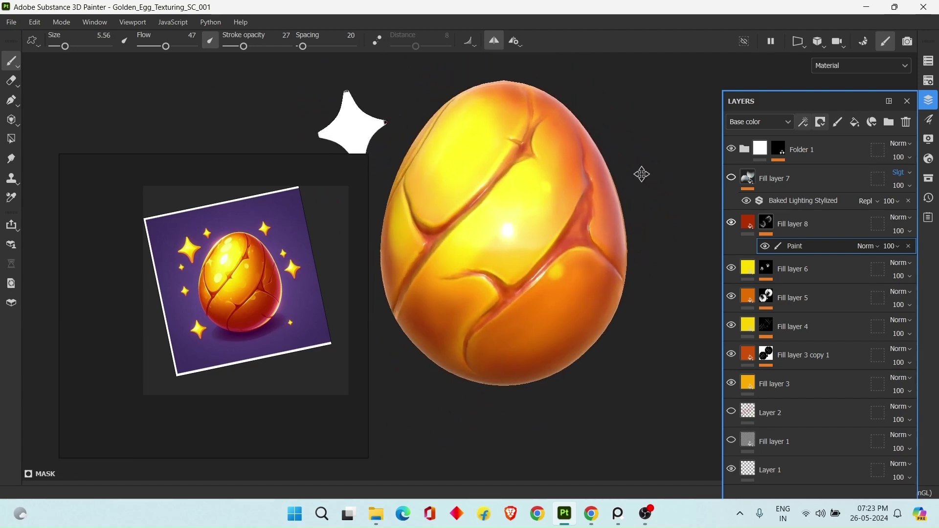
pyautogui.keyDown('alt'); pyautogui.moveTo(671, 163); pyautogui.dragTo(624, 172); pyautogui.keyUp('alt')
pyautogui.moveTo(625, 172)
pyautogui.keyDown('alt'); pyautogui.mouseDown(button='right')
pyautogui.moveTo(639, 184)
pyautogui.moveTo(635, 177)
pyautogui.mouseUp(button='right'); pyautogui.keyUp('alt')
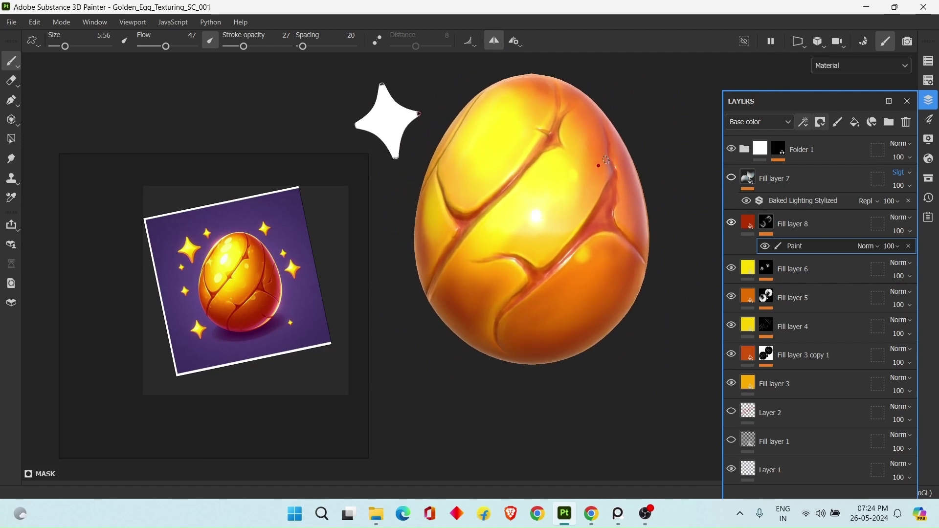
# Set the brush size to 3.1 and paint thin curved red strokes on the panel along the egg's right edge
pyautogui.moveTo(598, 163)
pyautogui.keyDown('alt'); pyautogui.mouseDown(button='middle')
pyautogui.moveTo(586, 172)
pyautogui.moveTo(597, 162)
pyautogui.moveTo(589, 168)
pyautogui.moveTo(568, 149)
pyautogui.moveTo(575, 157)
pyautogui.moveTo(539, 167)
pyautogui.moveTo(558, 151)
pyautogui.mouseUp(button='middle'); pyautogui.keyUp('alt')
pyautogui.moveTo(580, 147)
pyautogui.keyDown('alt'); pyautogui.mouseDown(button='middle')
pyautogui.moveTo(546, 168)
pyautogui.moveTo(552, 155)
pyautogui.moveTo(468, 171)
pyautogui.mouseUp(button='middle'); pyautogui.keyUp('alt')
pyautogui.scroll(1, 546, 168)
pyautogui.scroll(2, 564, 218)
pyautogui.press('[')
pyautogui.scroll(2, 507, 192)
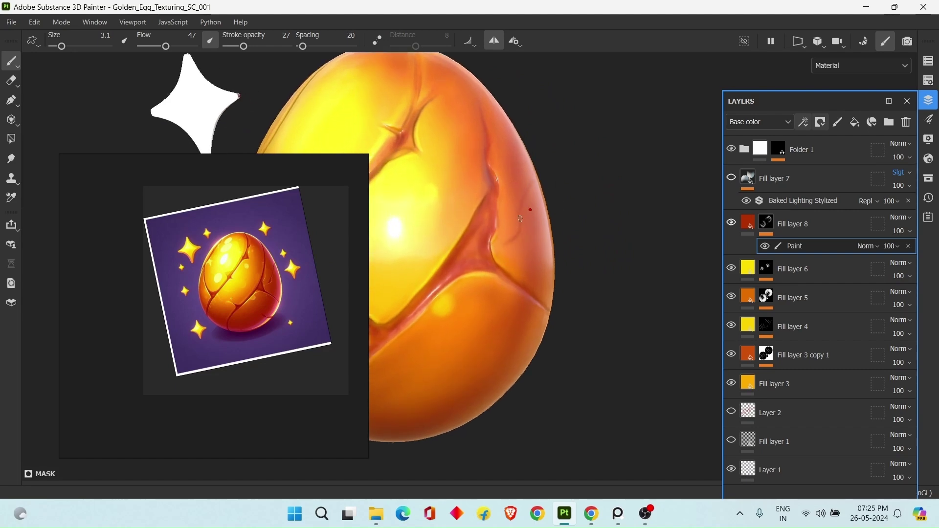
pyautogui.keyDown('alt'); pyautogui.moveTo(585, 174); pyautogui.dragTo(617, 176, button='middle'); pyautogui.keyUp('alt')
pyautogui.scroll(-2, 627, 153)
pyautogui.scroll(6, 521, 225)
pyautogui.scroll(2, 589, 188)
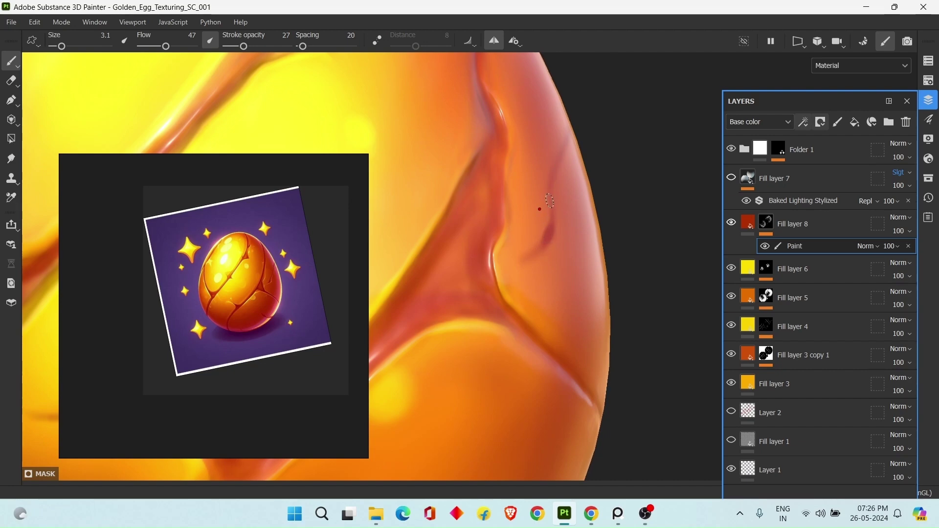
pyautogui.scroll(-3, 549, 203)
pyautogui.moveTo(504, 181)
pyautogui.keyDown('alt'); pyautogui.mouseDown()
pyautogui.moveTo(522, 193)
pyautogui.moveTo(667, 174)
pyautogui.moveTo(626, 197)
pyautogui.moveTo(604, 147)
pyautogui.mouseUp(); pyautogui.keyUp('alt')
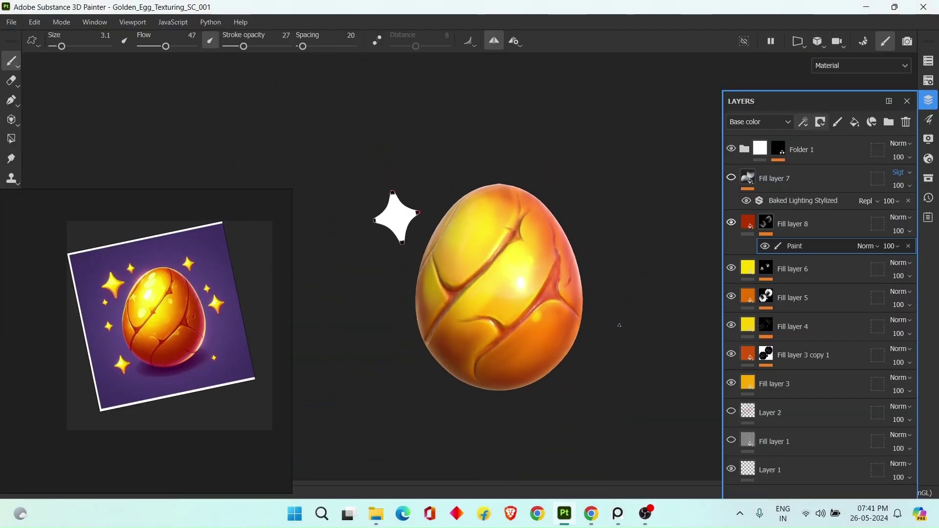
pyautogui.keyDown('alt'); pyautogui.moveTo(620, 326); pyautogui.dragTo(605, 315, button='middle'); pyautogui.keyUp('alt')
pyautogui.keyDown('alt'); pyautogui.moveTo(376, 199); pyautogui.dragTo(411, 186, button='right'); pyautogui.keyUp('alt')
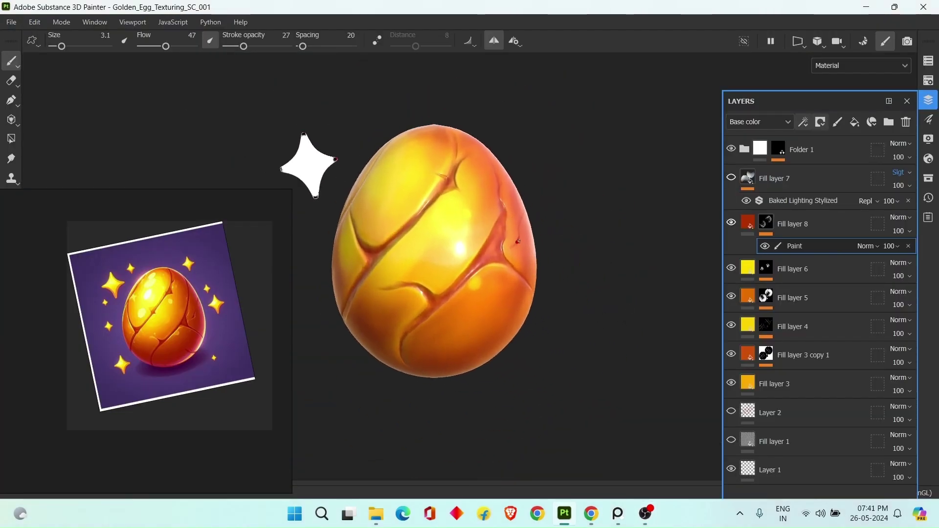
# Examine the egg in base color and material views under different lighting, and compare it with and without Fill layer 6's highlights
pyautogui.keyDown('alt'); pyautogui.moveTo(496, 160); pyautogui.dragTo(509, 166, button='middle'); pyautogui.keyUp('alt')
pyautogui.press('c')
pyautogui.press('m')
pyautogui.press('c')
pyautogui.press('m')
pyautogui.keyDown('shift'); pyautogui.moveTo(534, 240); pyautogui.dragTo(546, 243, button='right'); pyautogui.keyUp('shift')
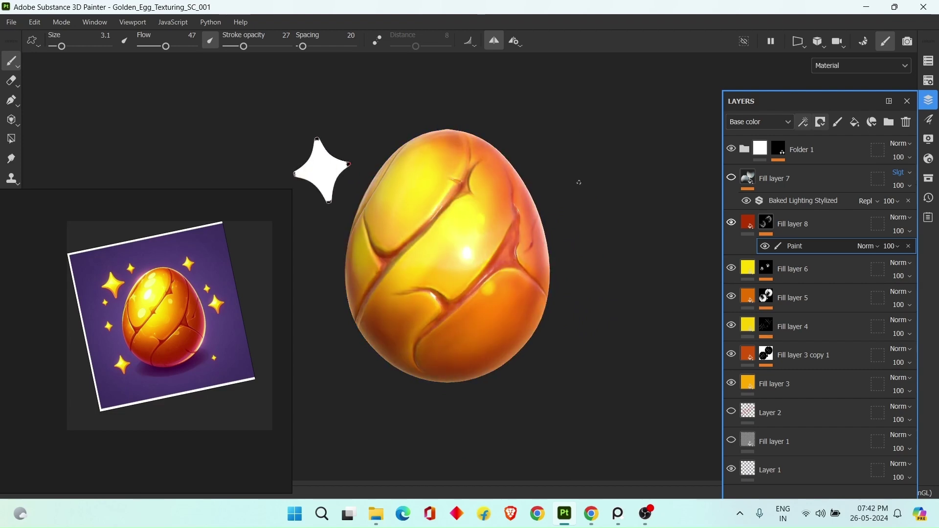
pyautogui.moveTo(553, 207)
pyautogui.keyDown('alt'); pyautogui.mouseDown(button='middle')
pyautogui.moveTo(552, 176)
pyautogui.moveTo(556, 204)
pyautogui.mouseUp(button='middle'); pyautogui.keyUp('alt')
pyautogui.click(729, 274)
pyautogui.click(729, 274)
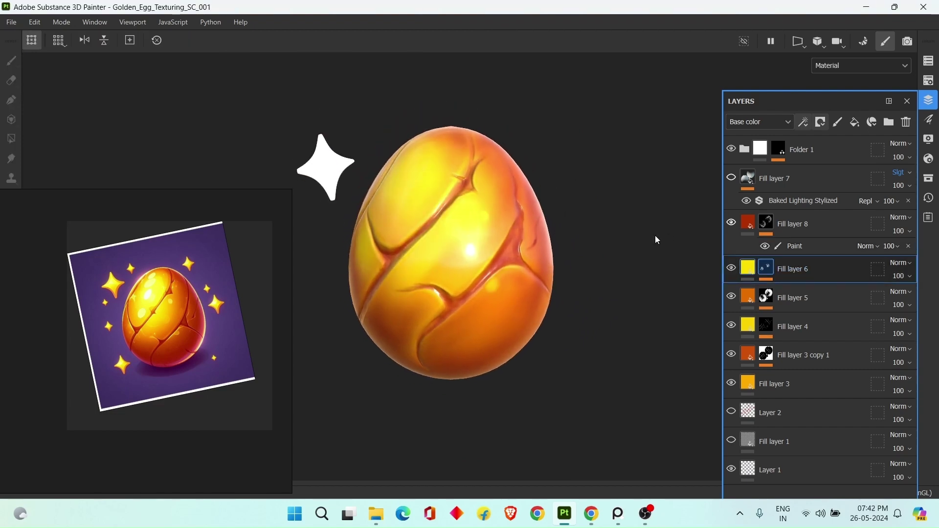
pyautogui.keyDown('alt'); pyautogui.moveTo(614, 212); pyautogui.dragTo(564, 209, button='middle'); pyautogui.keyUp('alt')
# Add a paint layer directly above Fill layer 8 and name it pAINT
pyautogui.click(792, 224)
pyautogui.click(837, 123)
pyautogui.doubleClick(773, 229)
pyautogui.write('paint1')
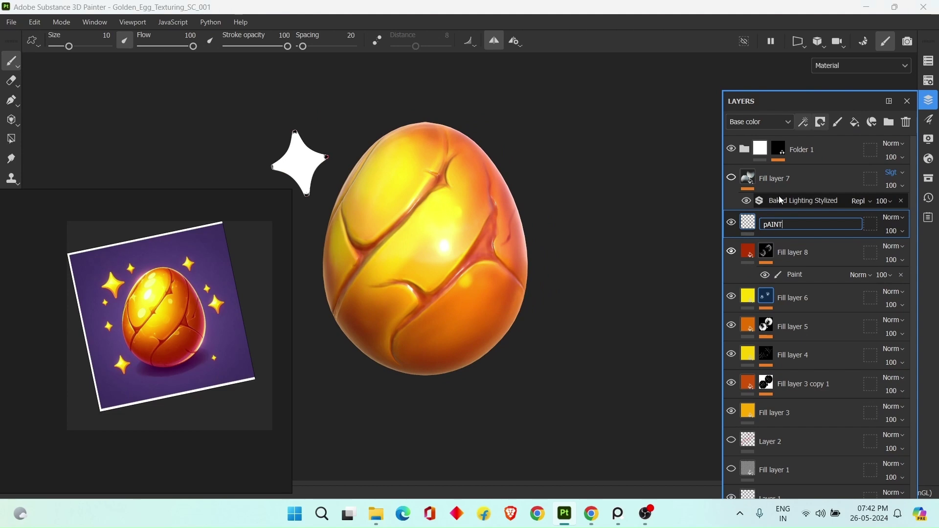
pyautogui.press('Return')
# Restrict the brush material to the color channel and sample a yellow from the egg as its base color
pyautogui.moveTo(417, 152)
pyautogui.keyDown('alt'); pyautogui.mouseDown()
pyautogui.moveTo(434, 175)
pyautogui.moveTo(443, 166)
pyautogui.mouseUp(); pyautogui.keyUp('alt')
pyautogui.rightClick(615, 115)
pyautogui.click(820, 159)
pyautogui.click(682, 123)
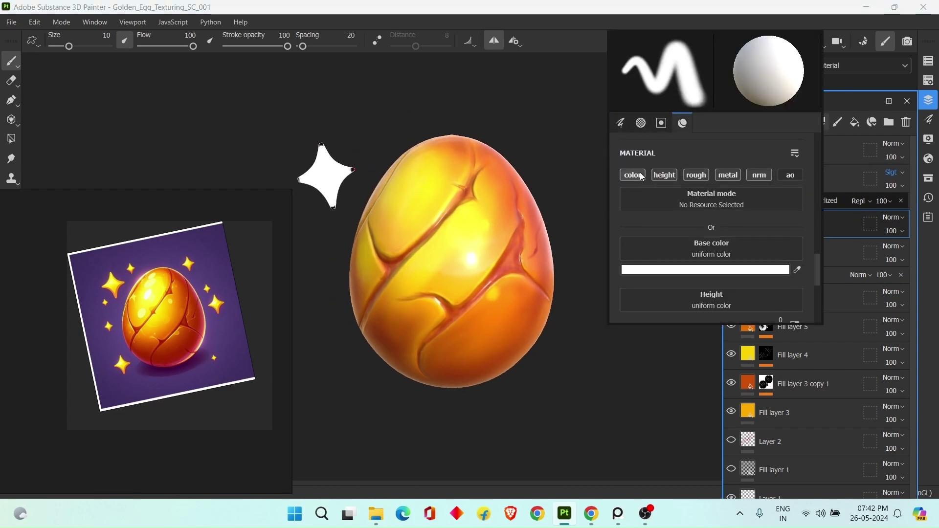
pyautogui.keyDown('alt'); pyautogui.click(637, 175); pyautogui.keyUp('alt')
pyautogui.click(799, 270)
pyautogui.click(479, 182)
pyautogui.click(477, 145)
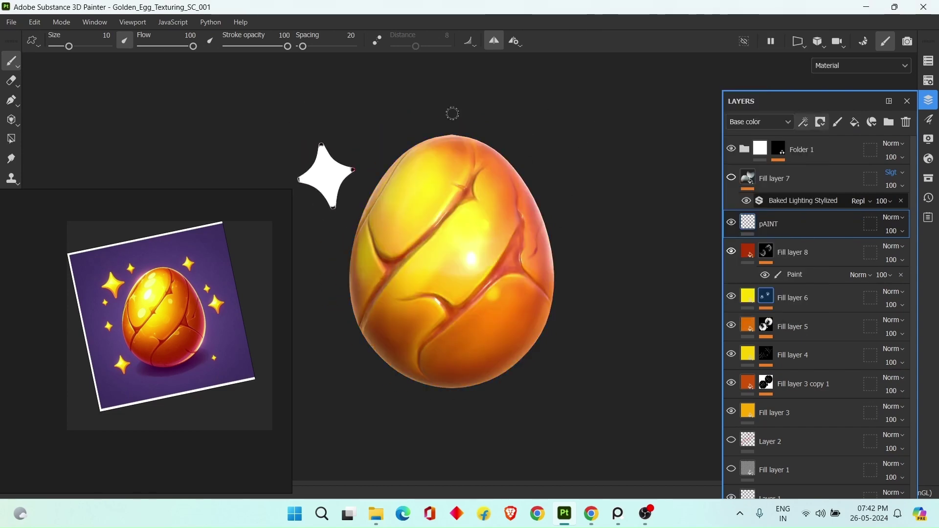
# Set the brush size to 19 with pen pressure controlling flow, lighten the yellow, and paint a soft highlight on the upper-left panel
pyautogui.keyDown('ctrl'); pyautogui.moveTo(452, 113); pyautogui.dragTo(468, 113, button='right'); pyautogui.keyUp('ctrl')
pyautogui.keyDown('alt'); pyautogui.moveTo(359, 200); pyautogui.dragTo(374, 216, button='middle'); pyautogui.keyUp('alt')
pyautogui.press('c')
pyautogui.click(210, 41)
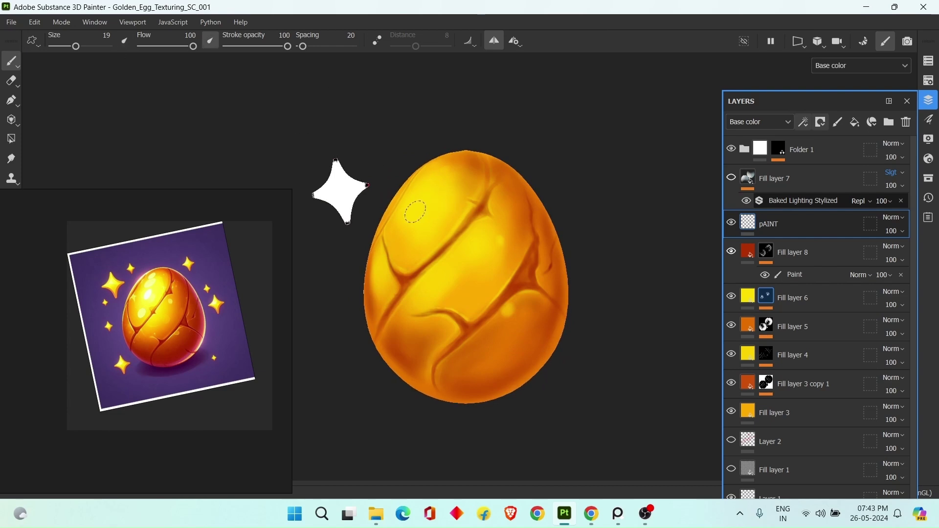
pyautogui.rightClick(439, 203)
pyautogui.click(668, 253)
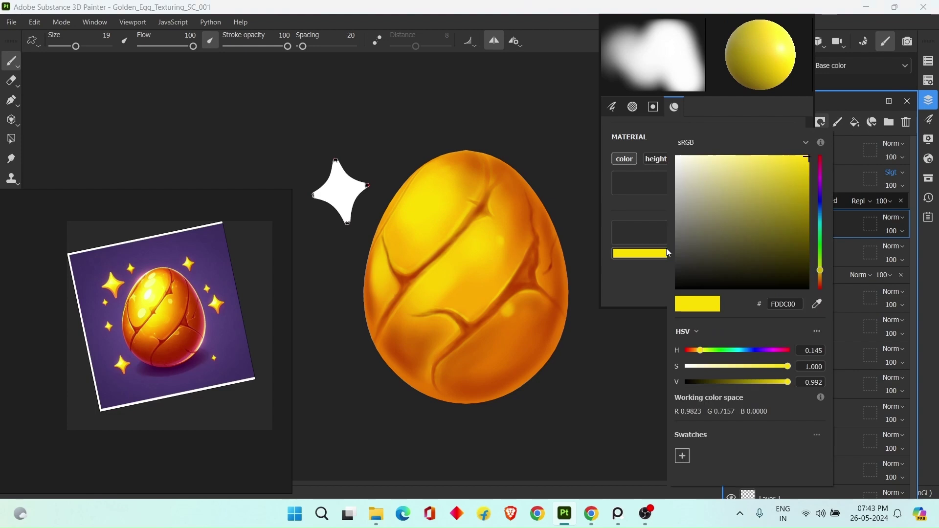
pyautogui.moveTo(798, 164); pyautogui.dragTo(788, 158)
pyautogui.click(422, 203)
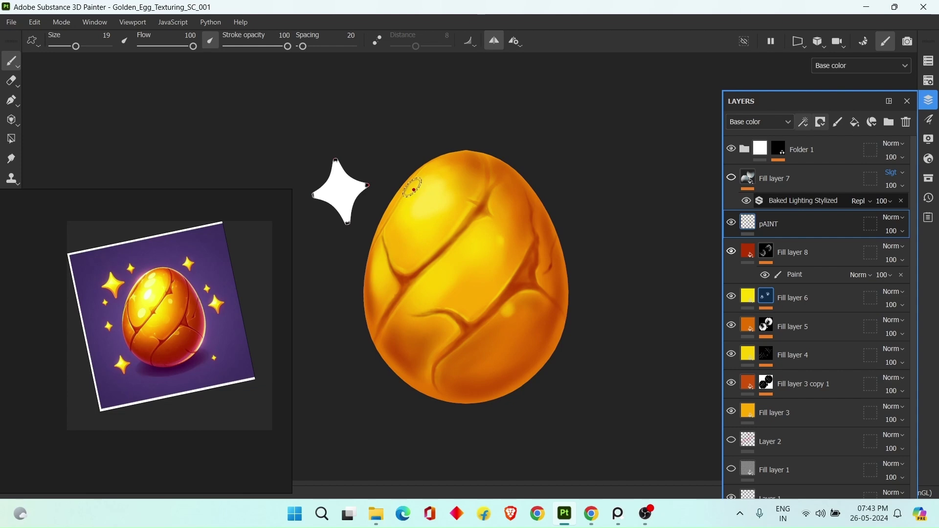
# Resample the yellow from the egg, adjust its saturation and hue, and build up the pale highlight on the upper-left panel
pyautogui.rightClick(597, 99)
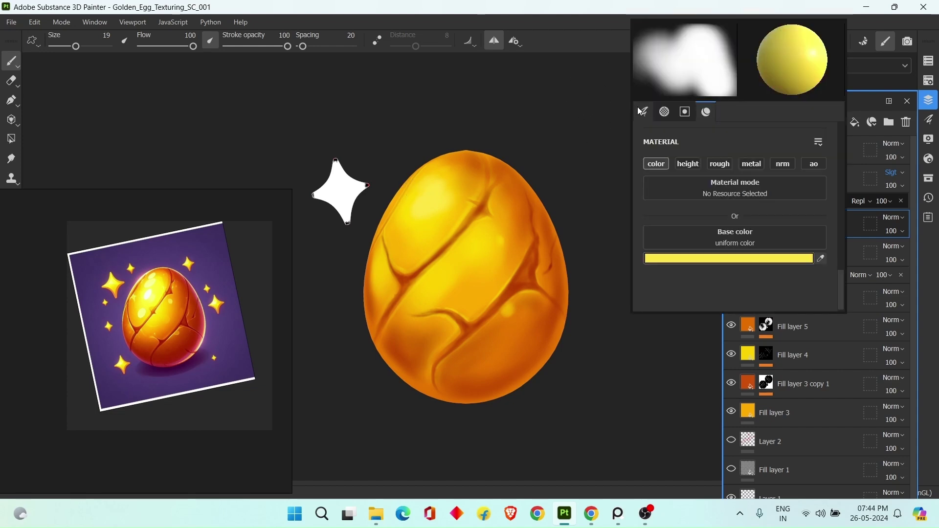
pyautogui.click(821, 259)
pyautogui.click(436, 199)
pyautogui.click(822, 260)
pyautogui.click(424, 226)
pyautogui.click(736, 259)
pyautogui.click(826, 367)
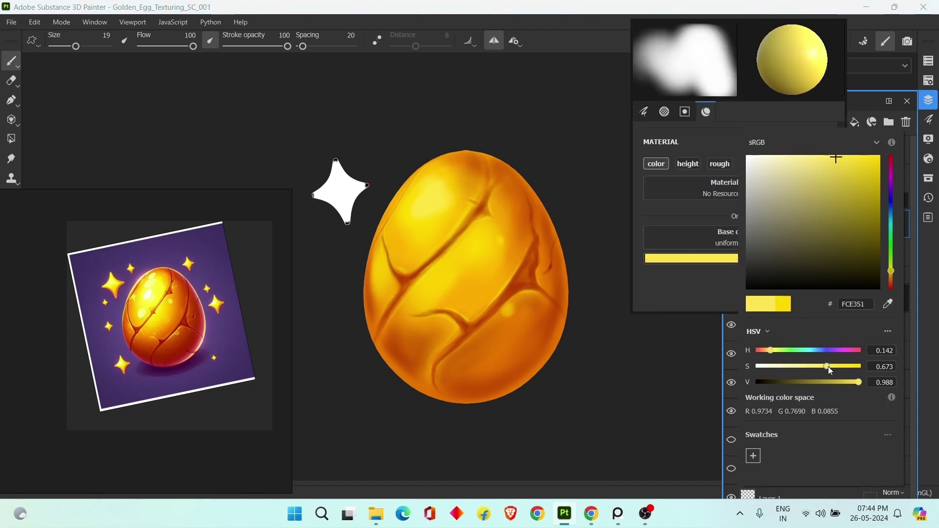
pyautogui.click(857, 381)
pyautogui.click(845, 367)
pyautogui.click(889, 275)
pyautogui.click(424, 200)
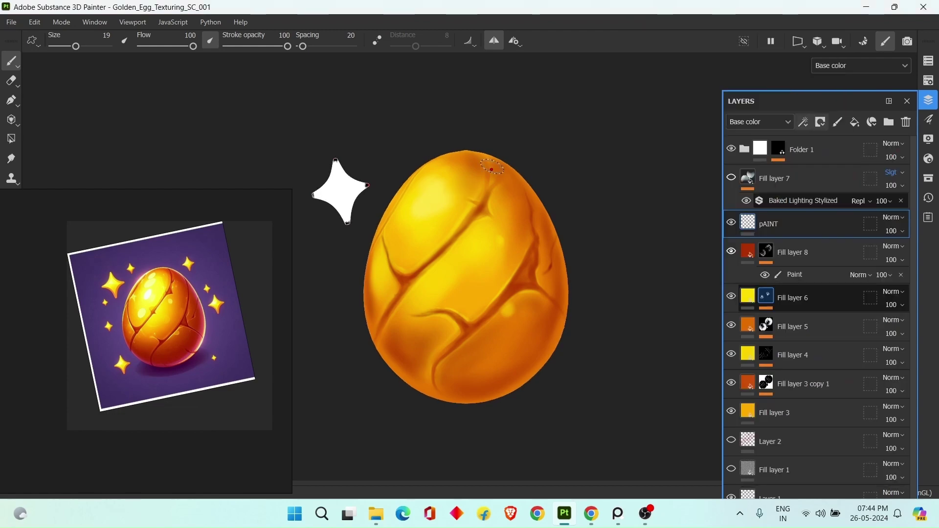
pyautogui.rightClick(630, 152)
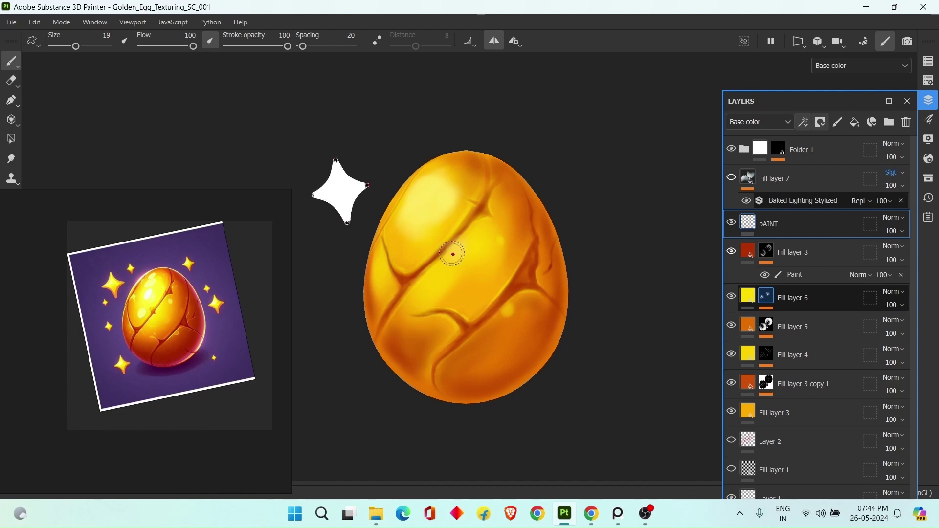
# Resample the highlight color from the egg, set the brush size to 5.58, and paint a lighter patch on the middle panel
pyautogui.rightClick(594, 218)
pyautogui.click(790, 300)
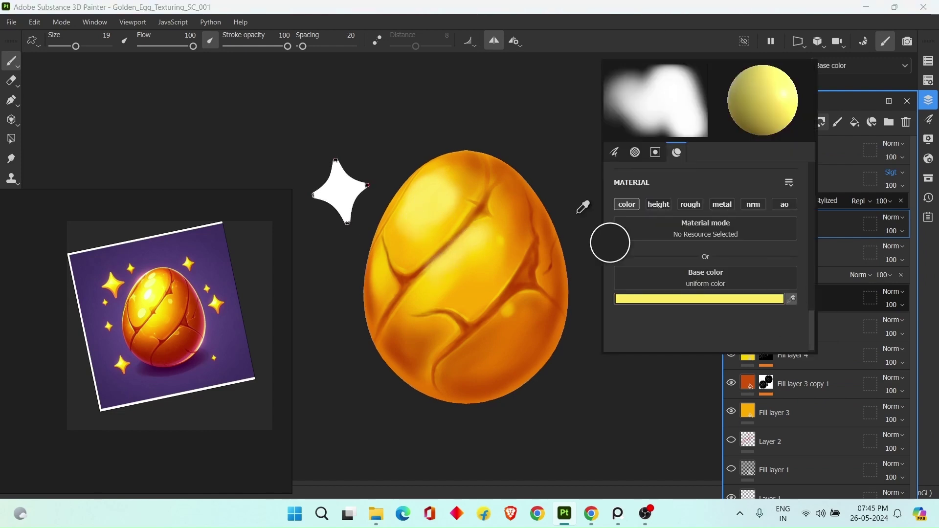
pyautogui.click(506, 239)
pyautogui.press('[')
pyautogui.press('[')
pyautogui.press('[')
pyautogui.press('[')
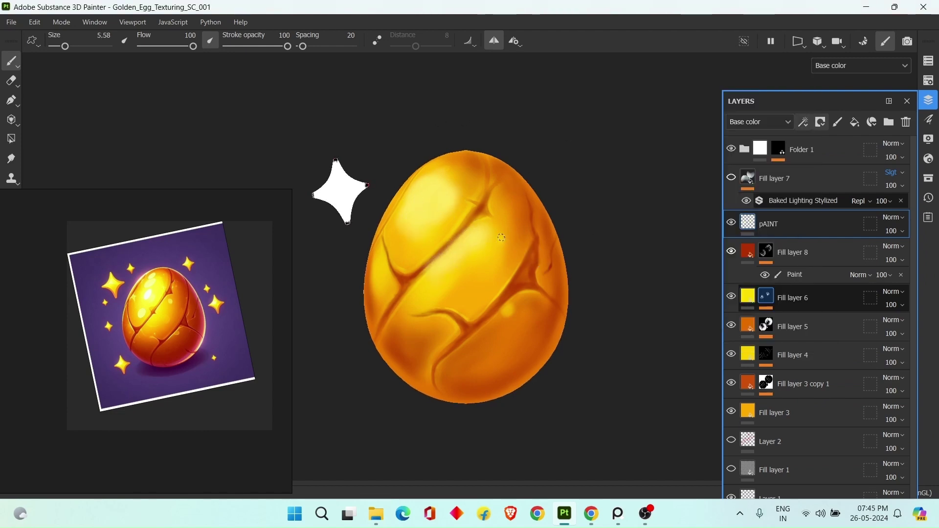
pyautogui.keyDown('alt'); pyautogui.moveTo(518, 307); pyautogui.dragTo(516, 264, button='middle'); pyautogui.keyUp('alt')
pyautogui.click(504, 267)
pyautogui.keyDown('alt'); pyautogui.moveTo(504, 267); pyautogui.dragTo(479, 272); pyautogui.keyUp('alt')
# Paint fine highlights on the middle panel and along the crack edges with brush size 2.44, stroke opacity 52 and flow 67
pyautogui.press('[')
pyautogui.press('[')
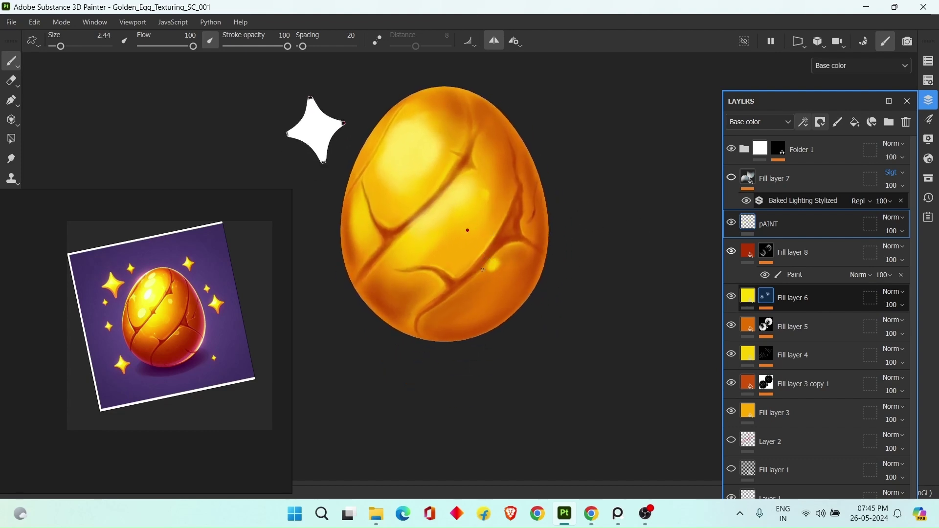
pyautogui.click(258, 46)
pyautogui.click(176, 46)
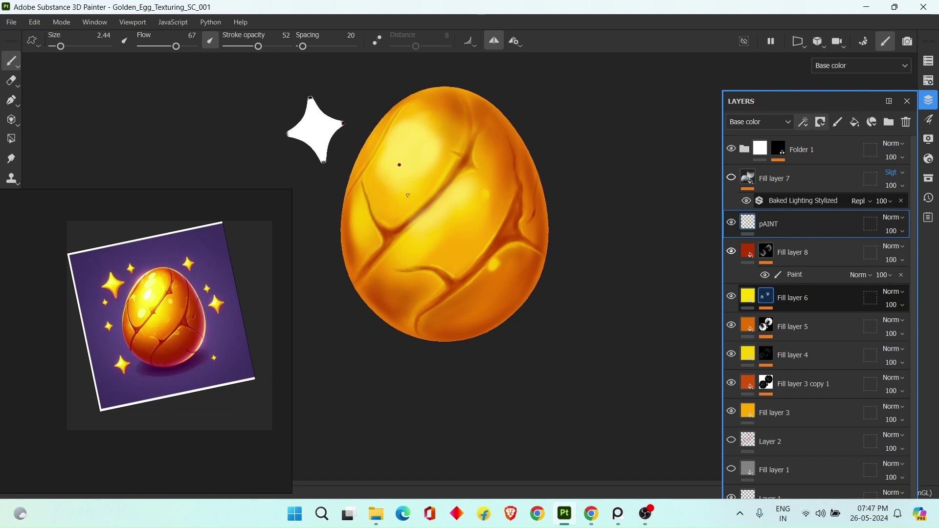
# Sample a pale yellow from the reference image and paint small oval highlight spots on the upper-left and middle panels at brush size 5.56
pyautogui.rightClick(618, 181)
pyautogui.moveTo(757, 278); pyautogui.dragTo(148, 294)
pyautogui.keyDown('ctrl'); pyautogui.moveTo(352, 165); pyautogui.dragTo(396, 163, button='right'); pyautogui.keyUp('ctrl')
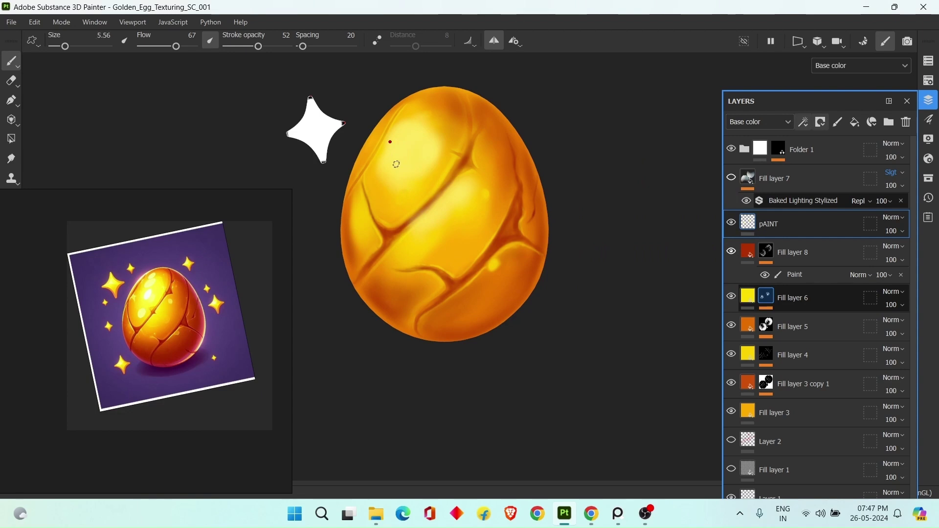
pyautogui.moveTo(604, 214)
pyautogui.keyDown('alt'); pyautogui.mouseDown()
pyautogui.moveTo(606, 198)
pyautogui.moveTo(605, 212)
pyautogui.moveTo(590, 199)
pyautogui.moveTo(601, 203)
pyautogui.mouseUp(); pyautogui.keyUp('alt')
pyautogui.moveTo(406, 234); pyautogui.dragTo(404, 242)
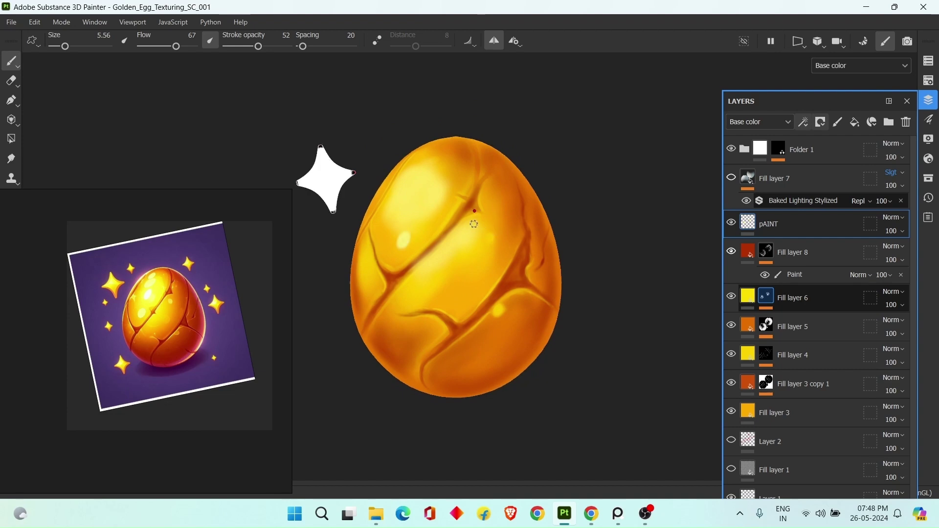
pyautogui.moveTo(473, 224); pyautogui.dragTo(473, 221)
# Set the brush size to 1.85 and paint a thin light edge along the curved lower crack and small specks near the upper crack
pyautogui.keyDown('alt'); pyautogui.moveTo(565, 176); pyautogui.dragTo(562, 135, button='middle'); pyautogui.keyUp('alt')
pyautogui.keyDown('ctrl'); pyautogui.moveTo(411, 206); pyautogui.dragTo(404, 206, button='right'); pyautogui.keyUp('ctrl')
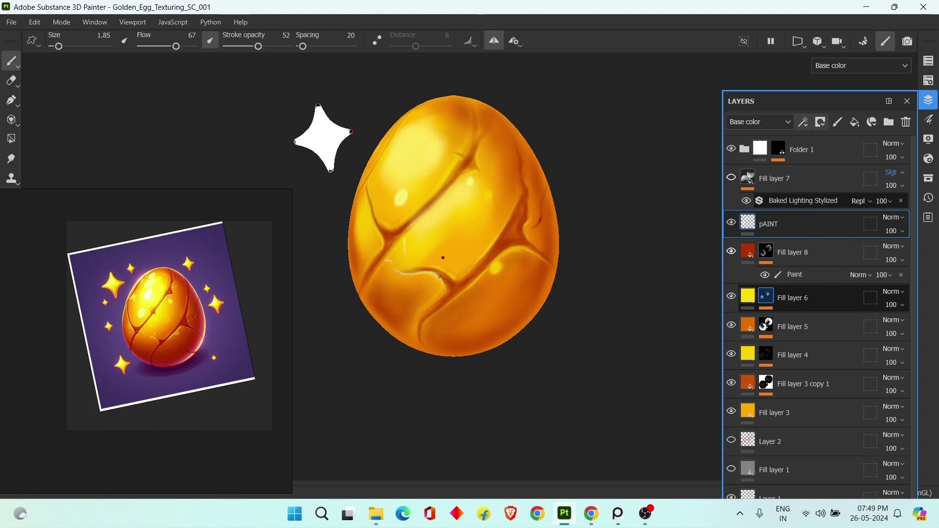
pyautogui.keyDown('alt'); pyautogui.moveTo(497, 169); pyautogui.dragTo(481, 146); pyautogui.keyUp('alt')
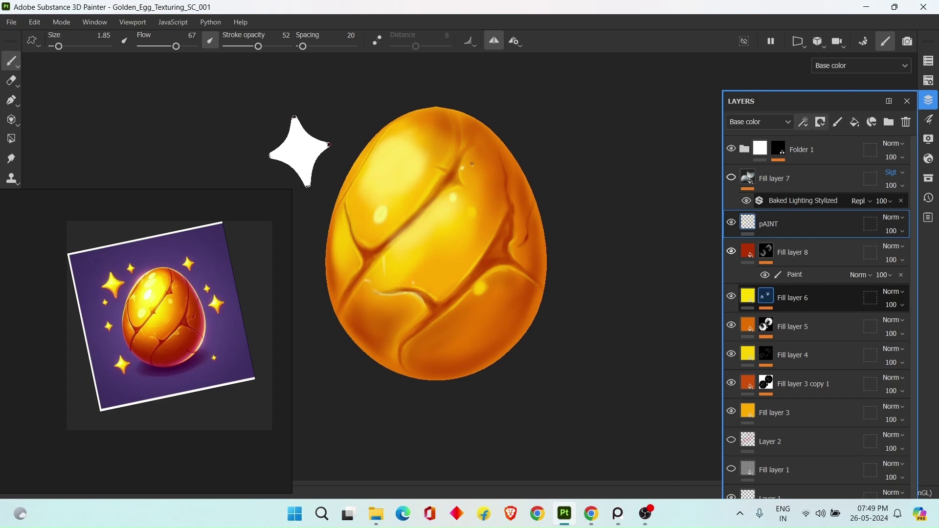
pyautogui.keyDown('alt'); pyautogui.moveTo(487, 157); pyautogui.dragTo(432, 110, button='middle'); pyautogui.keyUp('alt')
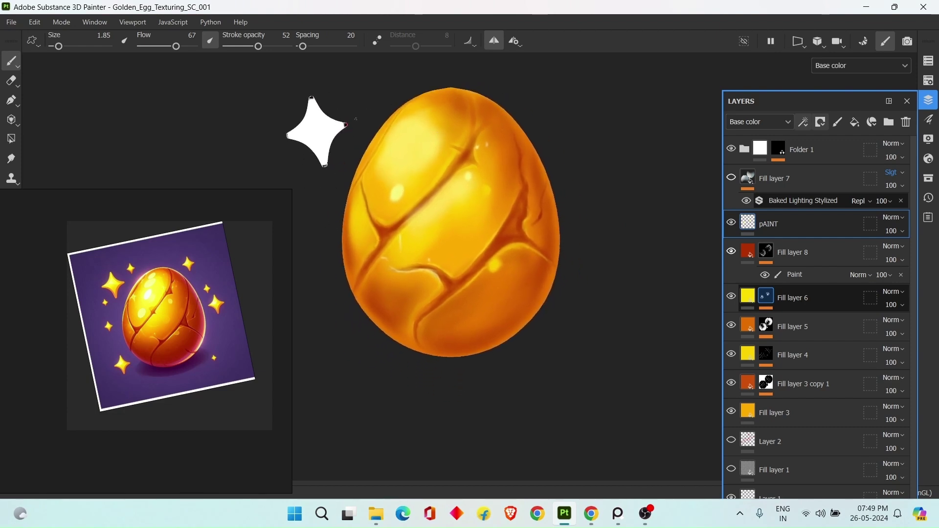
# Sample a stronger yellow, paint a round spot on the middle panel, and blend the area around it with brush size 8.73
pyautogui.rightClick(547, 132)
pyautogui.click(733, 287)
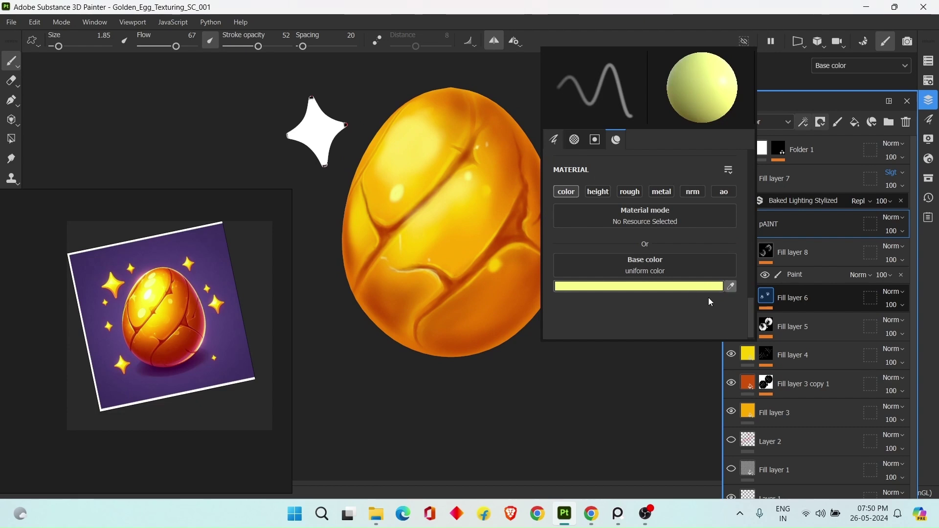
pyautogui.click(733, 285)
pyautogui.click(248, 304)
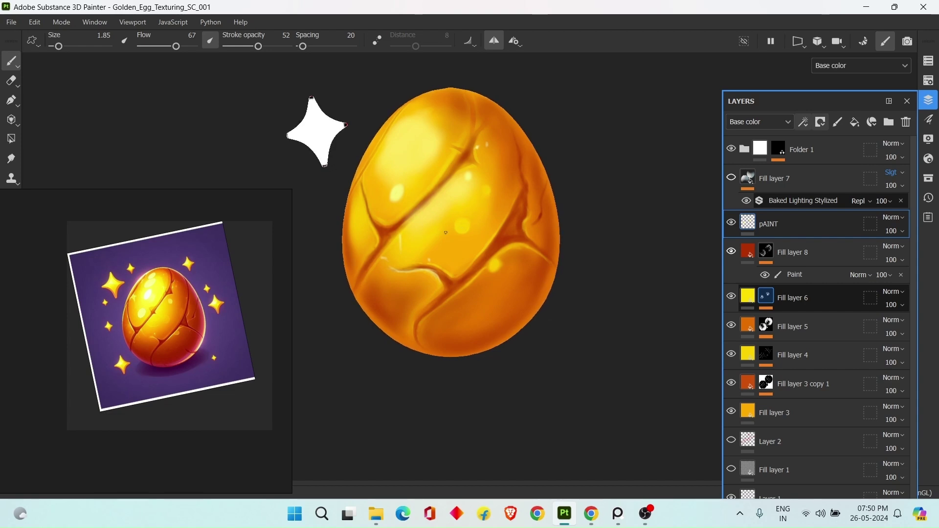
pyautogui.press(']')
pyautogui.press(']')
pyautogui.moveTo(441, 232); pyautogui.dragTo(458, 223)
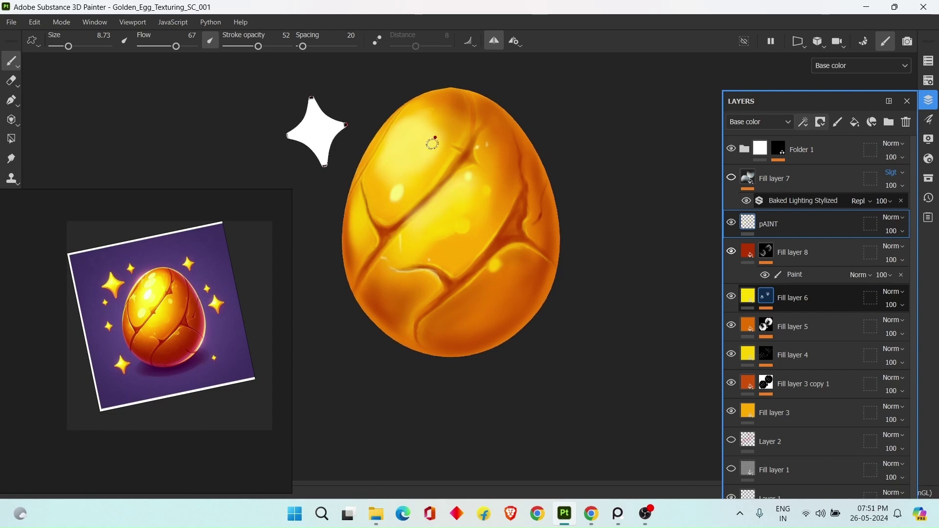
# Blend the upper-left panel's highlight with a 17.25 brush and add strokes along the crack near the egg's top at size 3.09
pyautogui.press(']')
pyautogui.press(']')
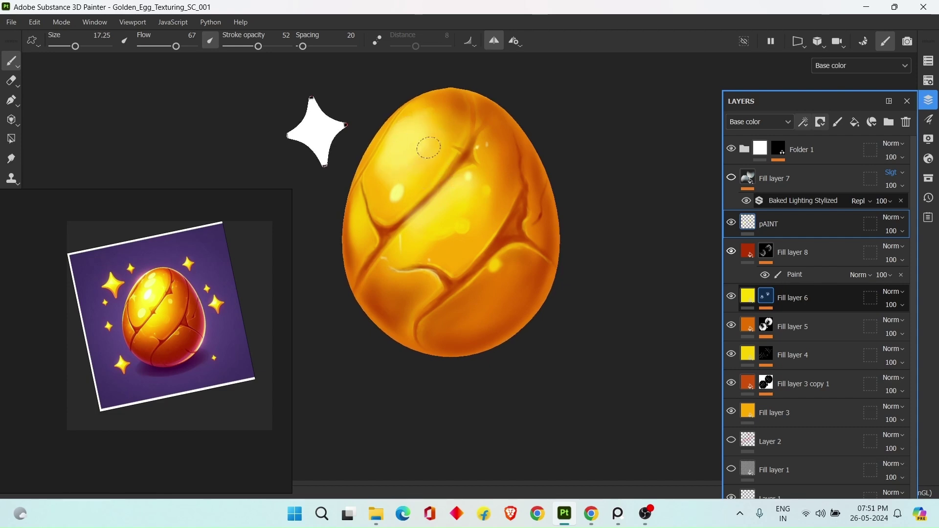
pyautogui.press('[')
pyautogui.press('[')
pyautogui.press('[')
pyautogui.press('[')
pyautogui.moveTo(473, 106)
pyautogui.mouseDown()
pyautogui.moveTo(471, 128)
pyautogui.moveTo(472, 117)
pyautogui.mouseUp()
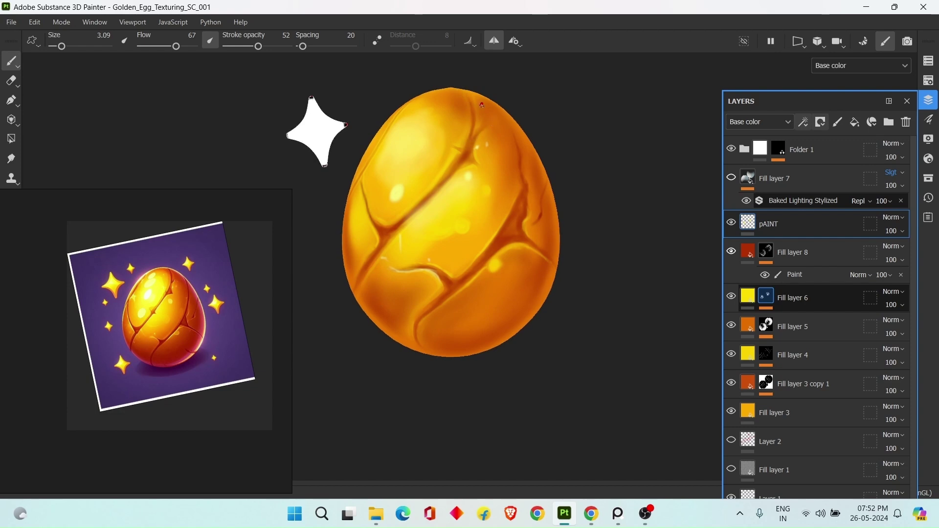
# Set the brush size to 6.53, lighten the paint color to near white, and paint bright oval spots on the upper-left panel
pyautogui.press(']')
pyautogui.press(']')
pyautogui.rightClick(580, 184)
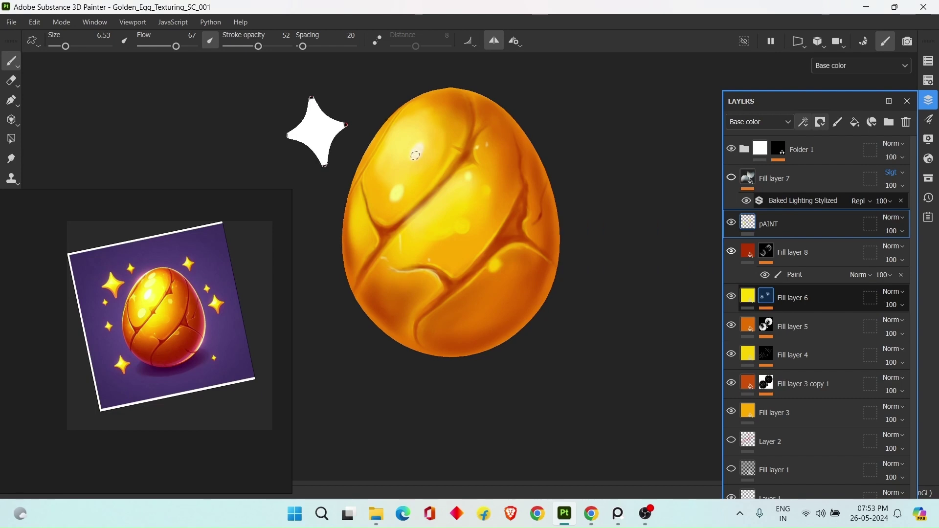
pyautogui.rightClick(601, 133)
pyautogui.rightClick(608, 131)
pyautogui.press('super')
pyautogui.press('super')
pyautogui.moveTo(429, 102); pyautogui.dragTo(424, 105)
# Shift the paint color to a warmer, less saturated yellow and paint a small star sparkle on the upper-left panel's outer edge
pyautogui.keyDown('alt'); pyautogui.moveTo(530, 117); pyautogui.dragTo(526, 158, button='middle'); pyautogui.keyUp('alt')
pyautogui.scroll(2, 525, 157)
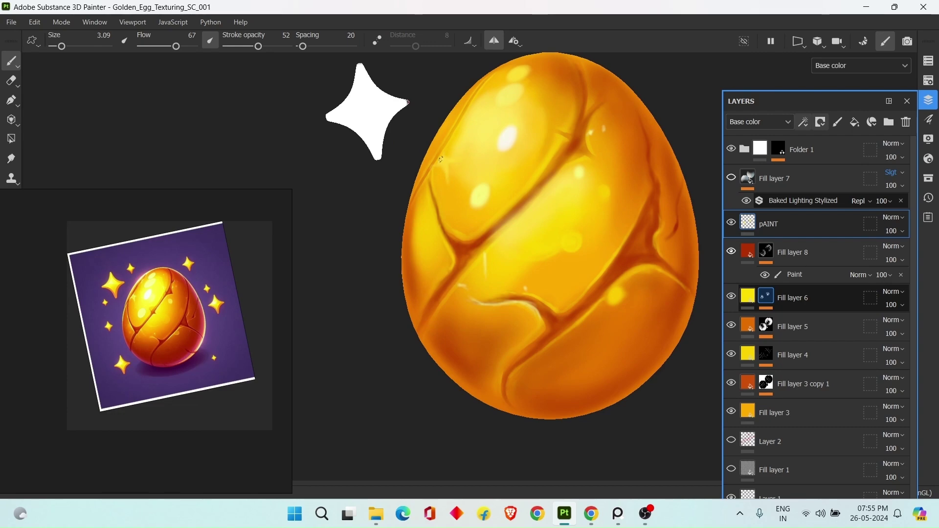
pyautogui.rightClick(537, 119)
pyautogui.click(680, 254)
pyautogui.moveTo(793, 367); pyautogui.dragTo(775, 367)
pyautogui.click(836, 273)
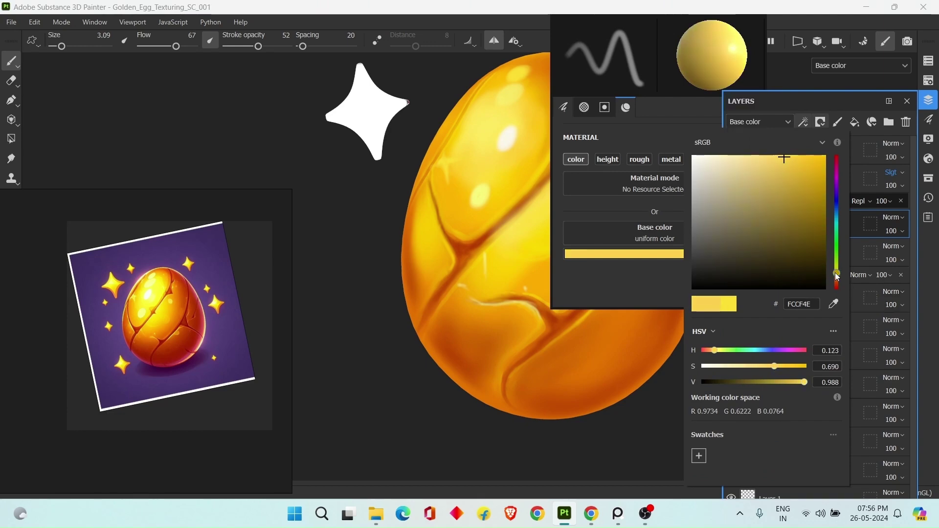
pyautogui.click(515, 184)
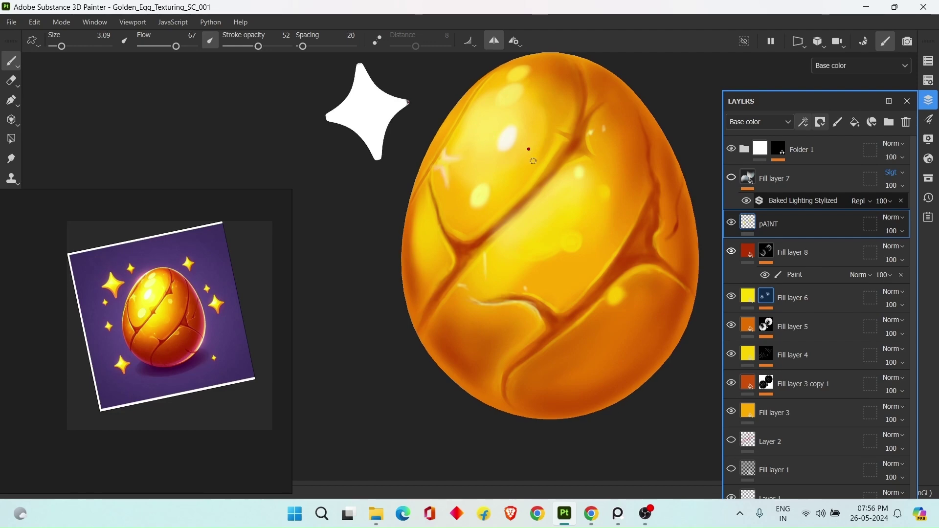
# Refine the star sparkle and oval spot on the upper-left panel at brush size 3.83, and brighten the middle panel's small spot at size 2.43
pyautogui.scroll(2, 497, 235)
pyautogui.moveTo(531, 155)
pyautogui.keyDown('alt'); pyautogui.mouseDown(button='middle')
pyautogui.moveTo(497, 235)
pyautogui.moveTo(478, 213)
pyautogui.mouseUp(button='middle'); pyautogui.keyUp('alt')
pyautogui.scroll(-1, 497, 235)
pyautogui.scroll(1, 477, 214)
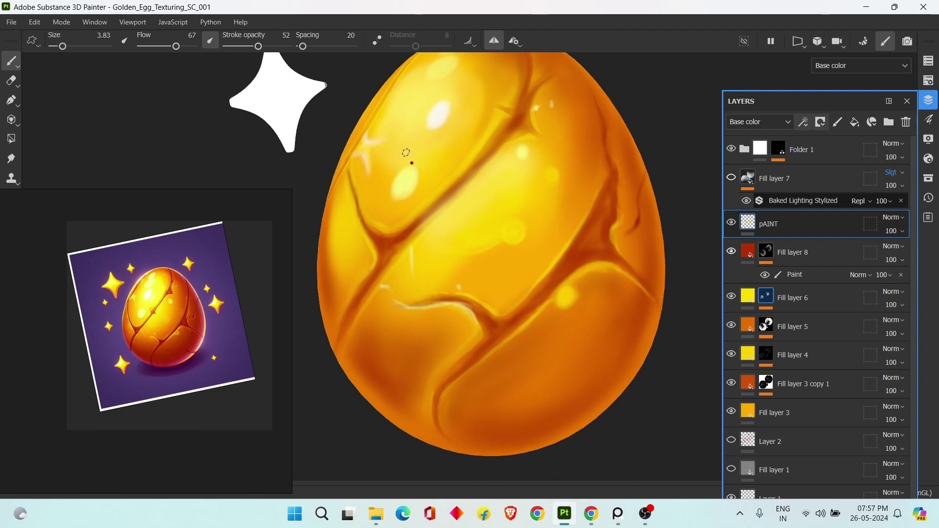
pyautogui.scroll(1, 444, 157)
pyautogui.keyDown('alt'); pyautogui.moveTo(422, 169); pyautogui.dragTo(438, 161, button='middle'); pyautogui.keyUp('alt')
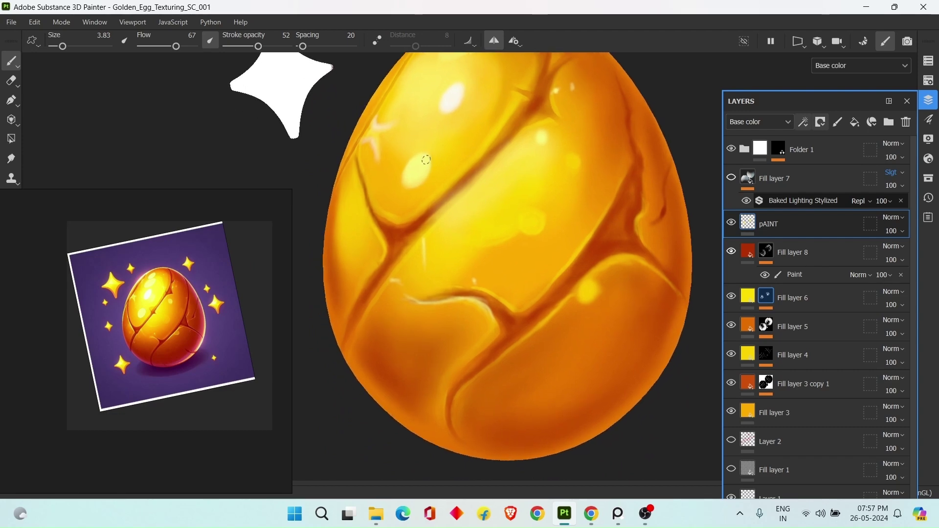
pyautogui.keyDown('alt'); pyautogui.moveTo(563, 172); pyautogui.dragTo(471, 206, button='middle'); pyautogui.keyUp('alt')
pyautogui.scroll(1, 471, 206)
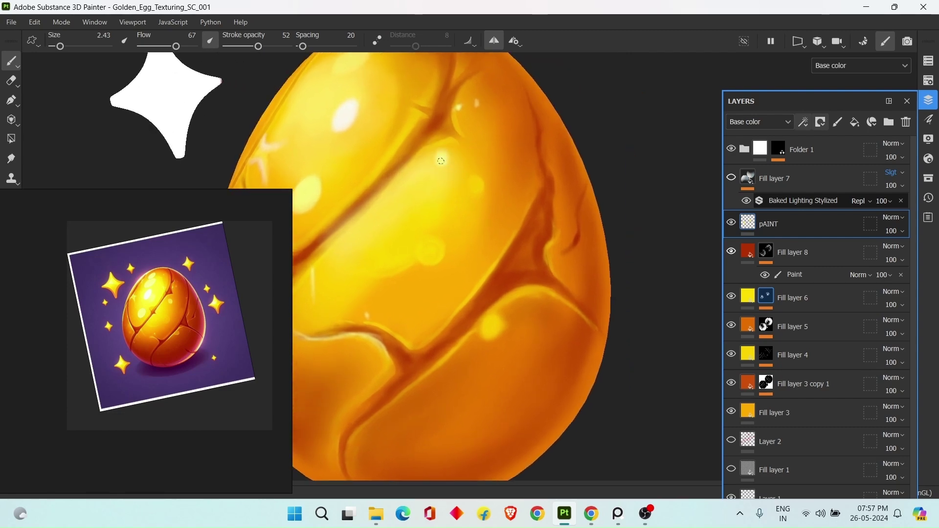
# Add a new paint layer above the pAINT layer
pyautogui.keyDown('alt'); pyautogui.moveTo(479, 179); pyautogui.dragTo(467, 186); pyautogui.keyUp('alt')
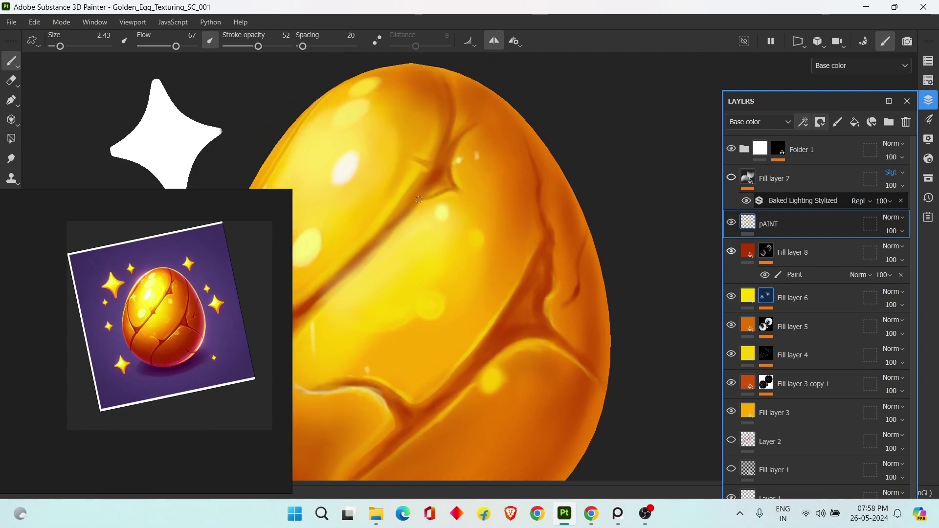
pyautogui.keyDown('alt'); pyautogui.moveTo(447, 275); pyautogui.dragTo(533, 219, button='middle'); pyautogui.keyUp('alt')
pyautogui.keyDown('alt'); pyautogui.moveTo(532, 219); pyautogui.dragTo(478, 269, button='right'); pyautogui.keyUp('alt')
pyautogui.keyDown('alt'); pyautogui.moveTo(479, 269); pyautogui.dragTo(454, 218, button='middle'); pyautogui.keyUp('alt')
pyautogui.keyDown('alt'); pyautogui.moveTo(656, 208); pyautogui.dragTo(582, 212); pyautogui.keyUp('alt')
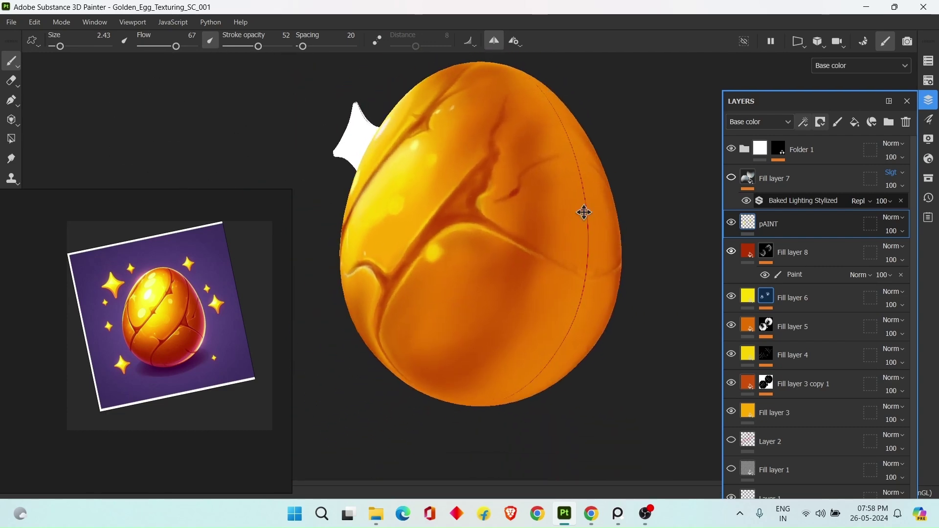
pyautogui.keyDown('alt'); pyautogui.moveTo(582, 212); pyautogui.dragTo(510, 208, button='middle'); pyautogui.keyUp('alt')
pyautogui.hotkey('ctrl', 'shift', 'l')
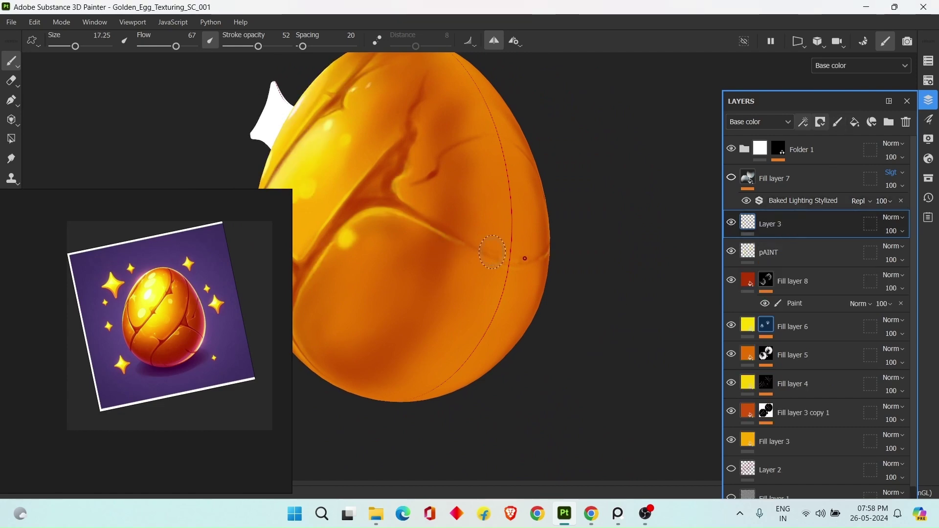
# Expand Folder 1 and sample a yellow from the reference image's star as Fill layer 2's base color
pyautogui.keyDown('alt'); pyautogui.moveTo(482, 246); pyautogui.dragTo(636, 216); pyautogui.keyUp('alt')
pyautogui.keyDown('alt'); pyautogui.moveTo(635, 216); pyautogui.dragTo(570, 204, button='right'); pyautogui.keyUp('alt')
pyautogui.keyDown('alt'); pyautogui.moveTo(570, 204); pyautogui.dragTo(589, 193, button='middle'); pyautogui.keyUp('alt')
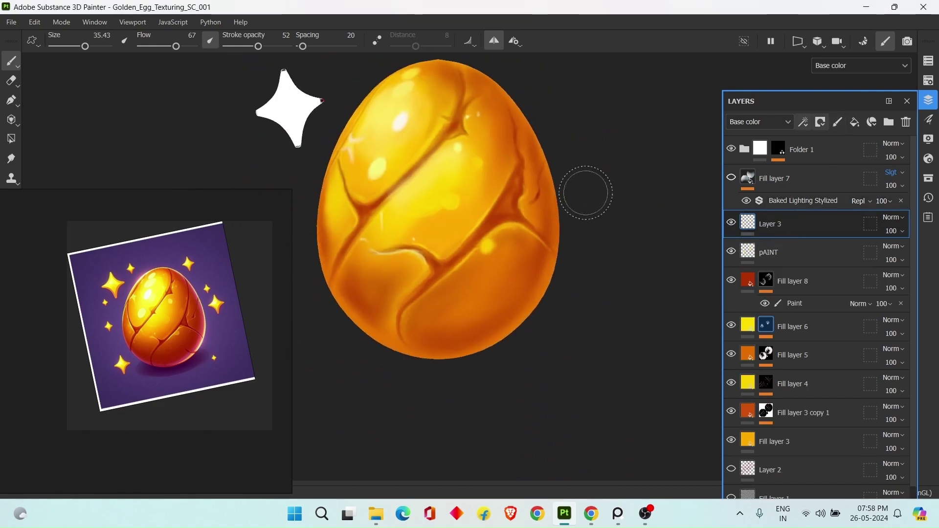
pyautogui.keyDown('alt'); pyautogui.moveTo(589, 193); pyautogui.dragTo(572, 189, button='right'); pyautogui.keyUp('alt')
pyautogui.keyDown('alt'); pyautogui.moveTo(572, 190); pyautogui.dragTo(614, 214, button='middle'); pyautogui.keyUp('alt')
pyautogui.keyDown('alt'); pyautogui.moveTo(615, 214); pyautogui.dragTo(589, 227, button='right'); pyautogui.keyUp('alt')
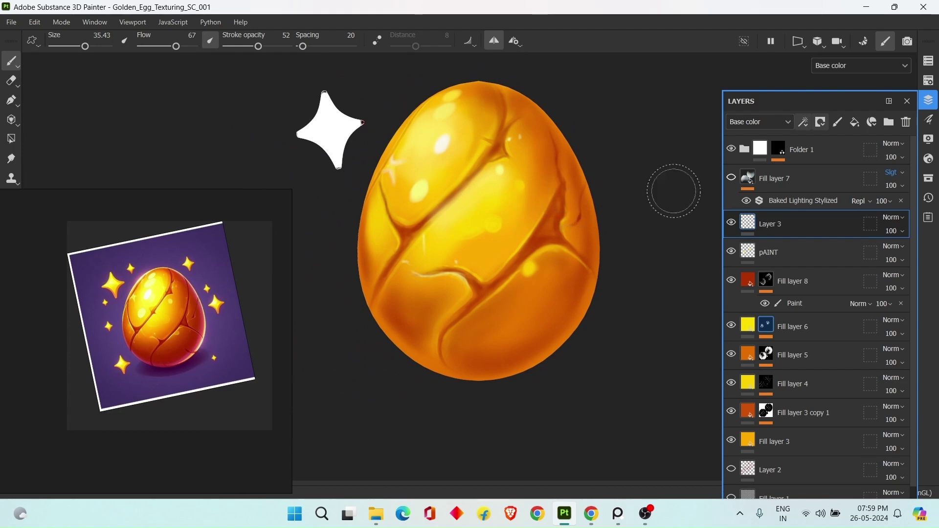
pyautogui.click(745, 150)
pyautogui.click(786, 181)
pyautogui.rightClick(704, 201)
pyautogui.click(811, 208)
pyautogui.click(136, 312)
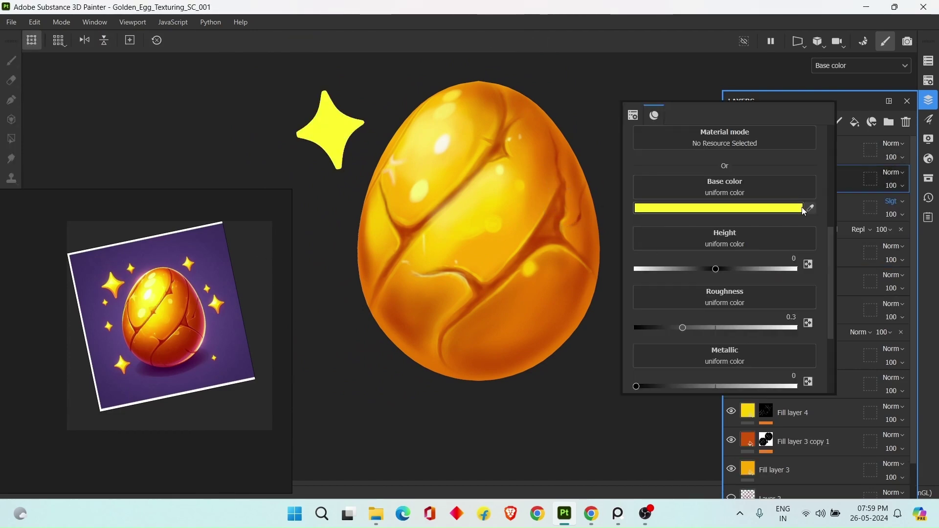
# Resample Fill layer 2's base color from the yellow of the egg's middle panel and compare the star with the layer hidden and shown
pyautogui.rightClick(674, 124)
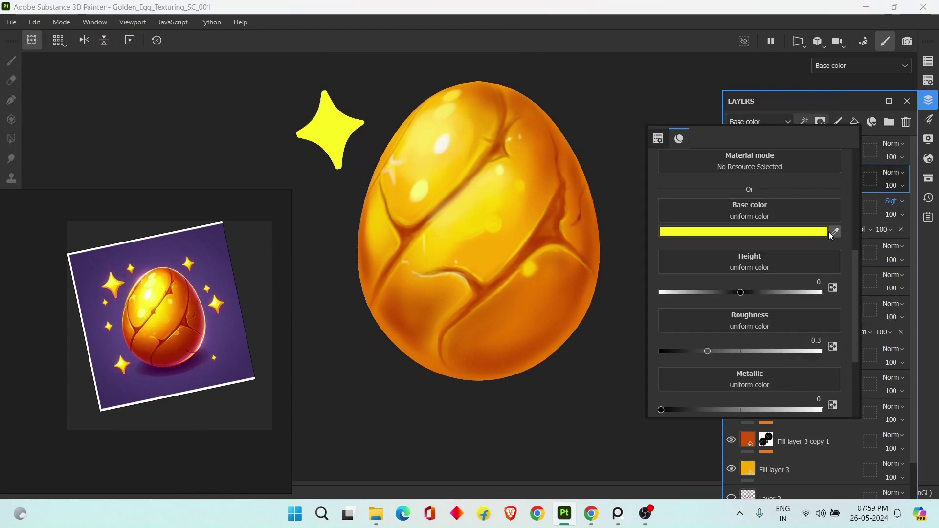
pyautogui.click(466, 215)
pyautogui.click(732, 178)
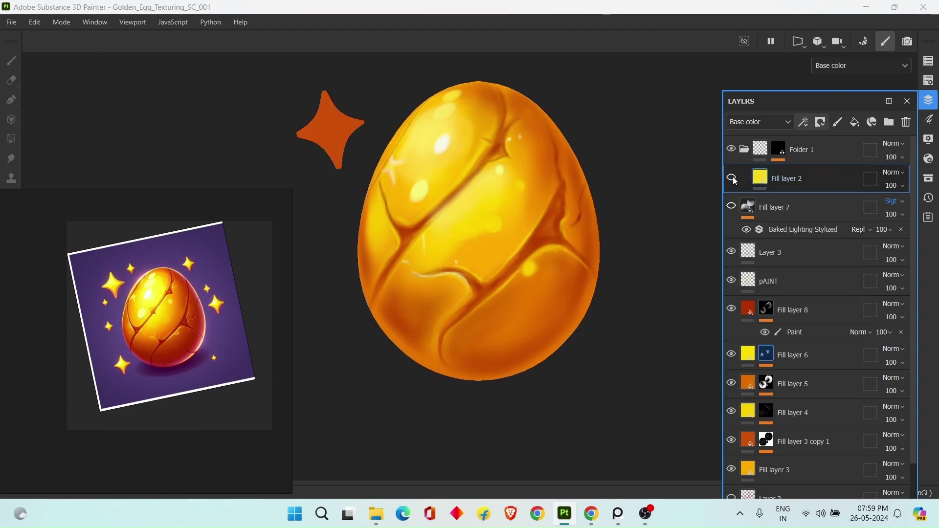
pyautogui.click(731, 178)
pyautogui.scroll(6, 116, 275)
pyautogui.scroll(1, 454, 181)
pyautogui.scroll(2, 454, 181)
pyautogui.keyDown('alt'); pyautogui.moveTo(368, 174); pyautogui.dragTo(402, 199, button='middle'); pyautogui.keyUp('alt')
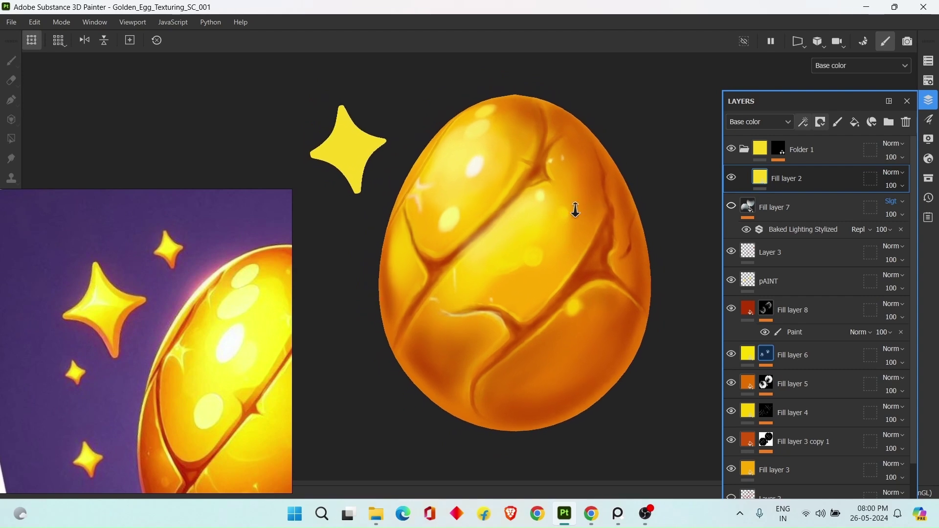
pyautogui.click(731, 178)
pyautogui.click(732, 178)
pyautogui.keyDown('alt'); pyautogui.moveTo(571, 155); pyautogui.dragTo(586, 158, button='middle'); pyautogui.keyUp('alt')
# Make an orange copy of Fill layer 2 and give it a black mask with a fill effect
pyautogui.click(821, 122)
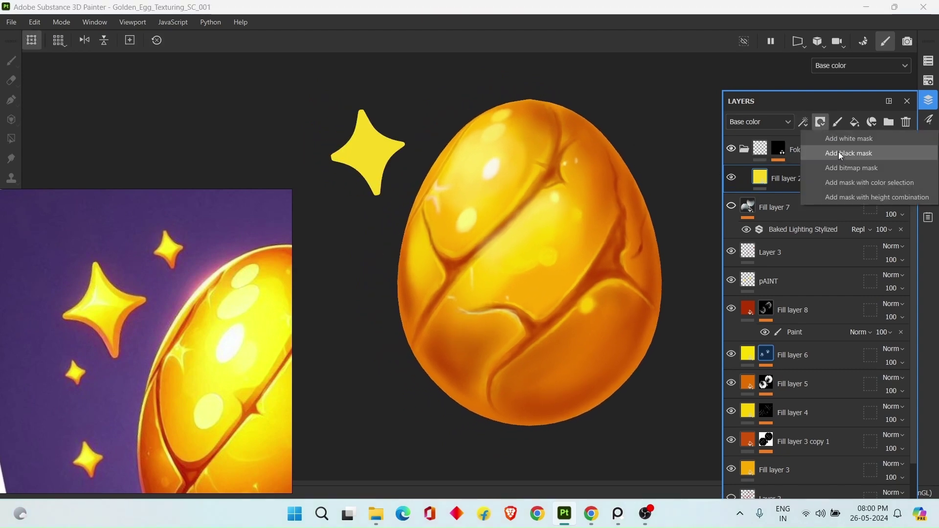
pyautogui.click(782, 177)
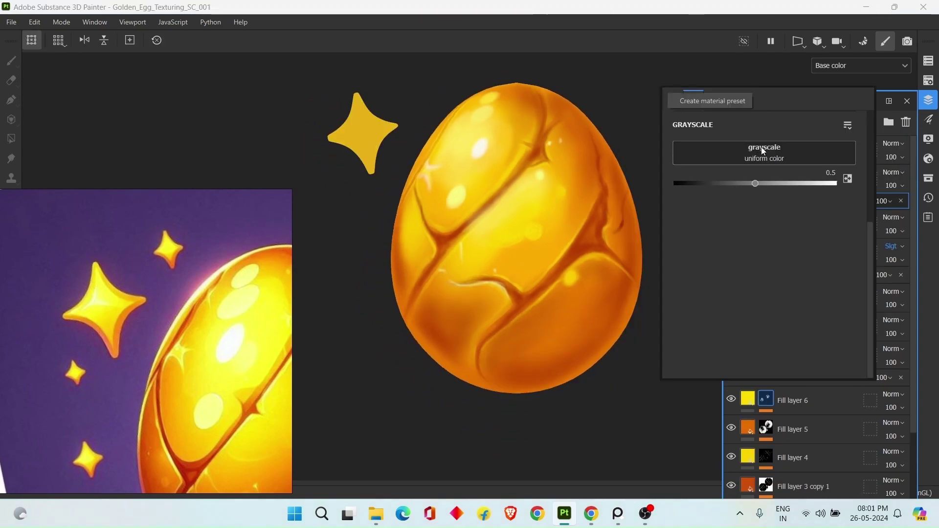
pyautogui.click(777, 153)
pyautogui.write('we')
pyautogui.click(705, 205)
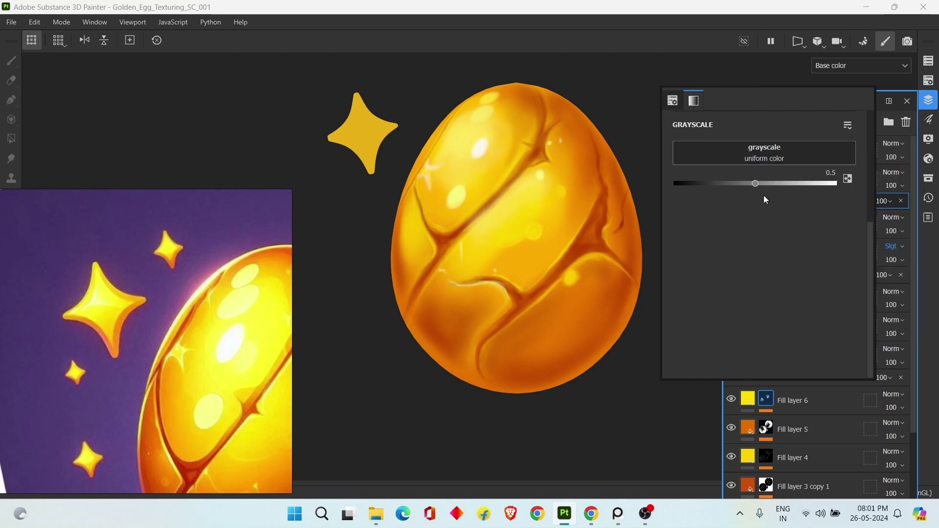
# Add a UV Border Distance generator to the mask of the orange Fill layer 2 copy 1
pyautogui.click(804, 123)
pyautogui.click(850, 138)
pyautogui.rightClick(657, 107)
pyautogui.click(790, 166)
pyautogui.write('uv')
pyautogui.click(787, 202)
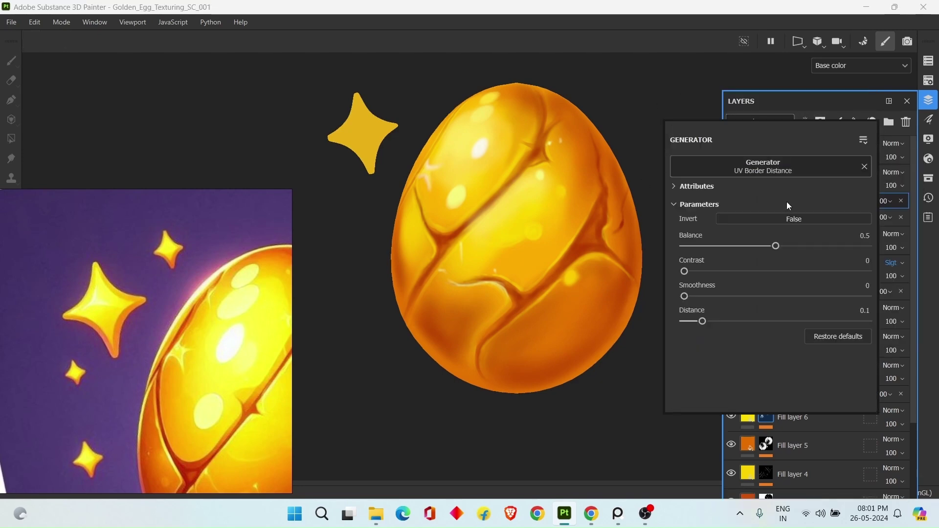
# Set the UV Border Distance generator's balance to 0.22 and contrast to 0.09 to give the star an orange border
pyautogui.keyDown('alt'); pyautogui.moveTo(606, 108); pyautogui.dragTo(584, 124, button='middle'); pyautogui.keyUp('alt')
pyautogui.click(800, 201)
pyautogui.rightClick(553, 110)
pyautogui.moveTo(670, 243); pyautogui.dragTo(595, 269)
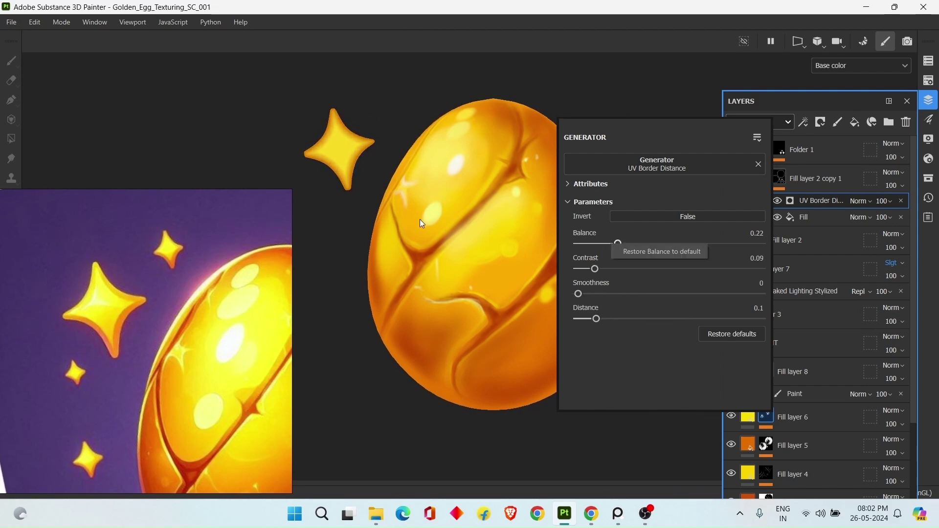
pyautogui.keyDown('alt'); pyautogui.moveTo(420, 220); pyautogui.dragTo(636, 162); pyautogui.keyUp('alt')
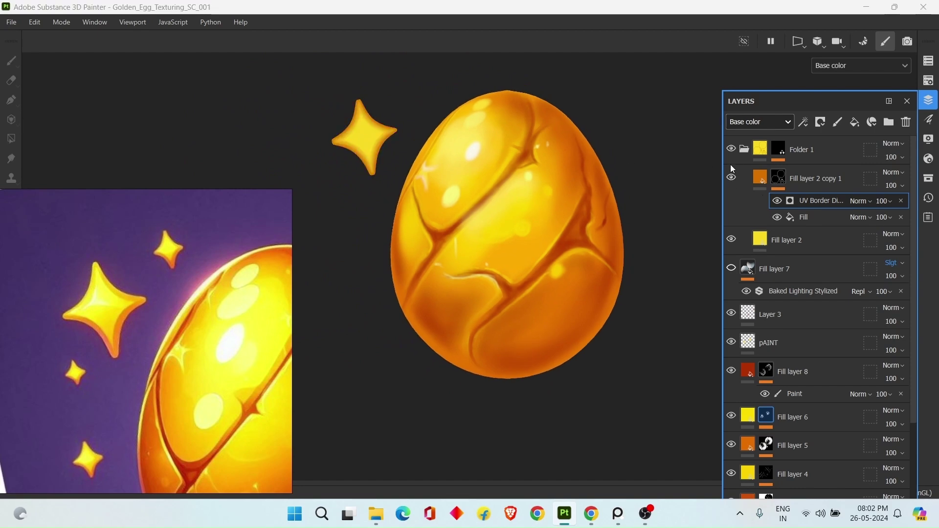
pyautogui.scroll(-1, 603, 145)
pyautogui.keyDown('alt'); pyautogui.moveTo(561, 176); pyautogui.dragTo(588, 184, button='middle'); pyautogui.keyUp('alt')
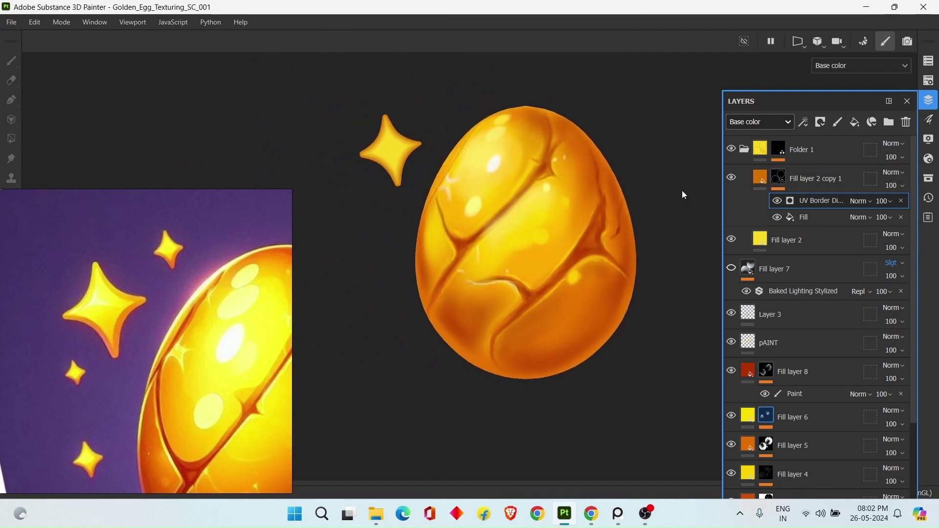
# Add a paint layer at the top of Folder 1's contents and sample its paint color from the reference star
pyautogui.click(838, 122)
pyautogui.keyDown('alt'); pyautogui.moveTo(559, 149); pyautogui.dragTo(542, 151, button='middle'); pyautogui.keyUp('alt')
pyautogui.keyDown('alt'); pyautogui.moveTo(542, 151); pyautogui.dragTo(562, 154, button='right'); pyautogui.keyUp('alt')
pyautogui.keyDown('alt'); pyautogui.moveTo(421, 127); pyautogui.dragTo(449, 156, button='middle'); pyautogui.keyUp('alt')
pyautogui.press('[')
pyautogui.press('[')
pyautogui.press('[')
pyautogui.rightClick(466, 141)
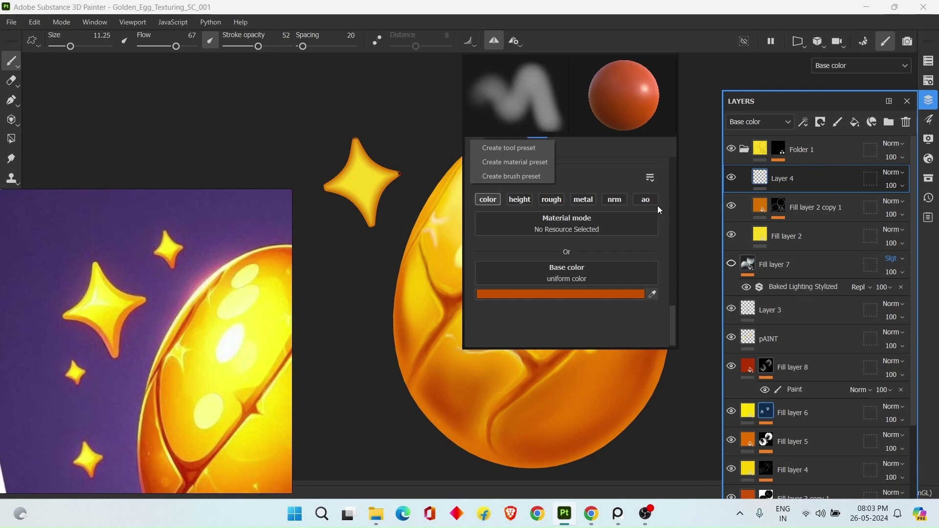
pyautogui.click(652, 294)
pyautogui.click(653, 293)
pyautogui.click(101, 300)
# Paint light ridges across the star at brush size 3.09 and blend its upper tip at size 15.63
pyautogui.press('[')
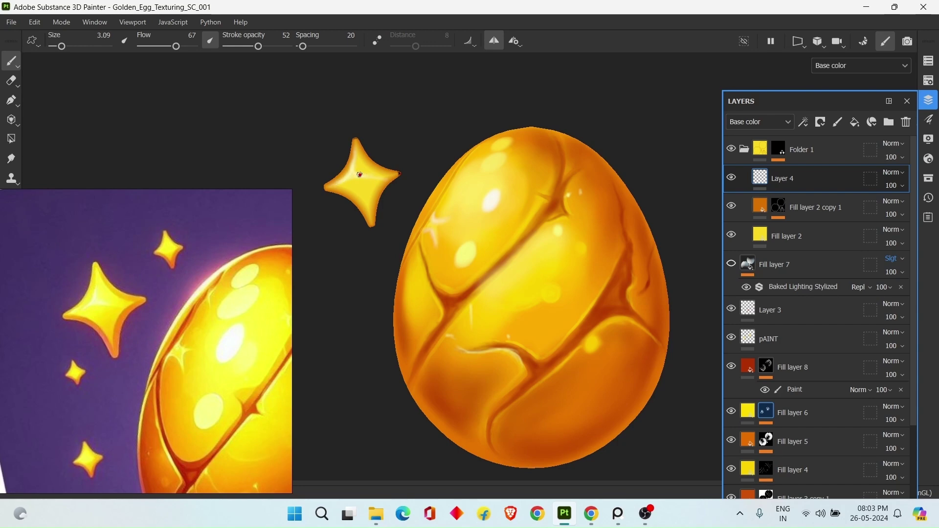
pyautogui.press(']')
pyautogui.press(']')
pyautogui.press(']')
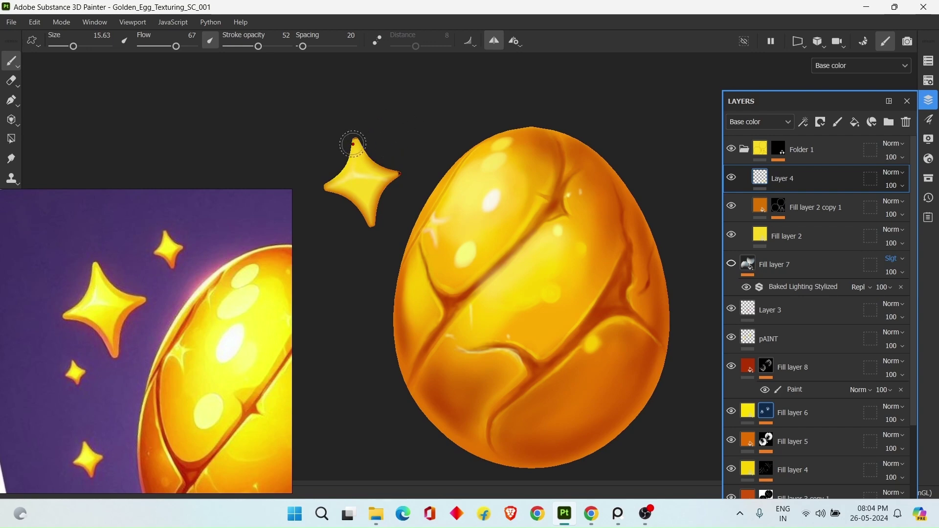
# Adjust the paint color and refine the star's highlights at brush size 4.65
pyautogui.keyDown('alt'); pyautogui.moveTo(509, 162); pyautogui.dragTo(499, 143, button='middle'); pyautogui.keyUp('alt')
pyautogui.rightClick(500, 143)
pyautogui.click(622, 269)
pyautogui.click(736, 157)
pyautogui.click(424, 84)
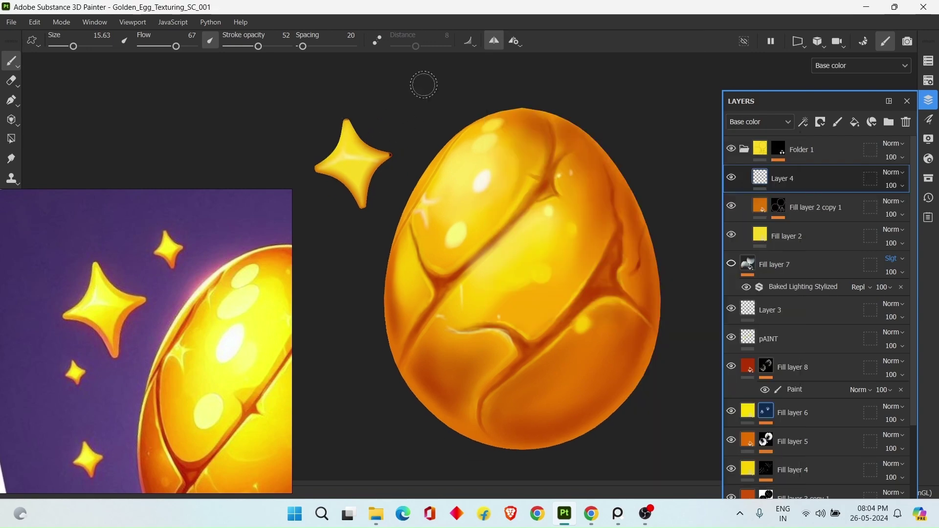
pyautogui.press('[')
pyautogui.press('[')
pyautogui.press('[')
pyautogui.press('[')
pyautogui.press('[')
pyautogui.press('[')
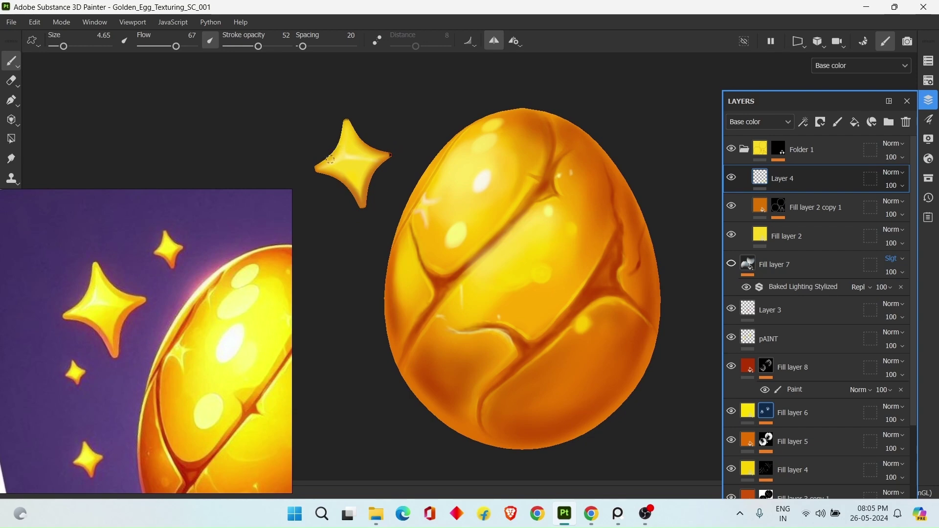
# Switch the viewport to the Material view and add a fill layer above Folder 1
pyautogui.press('m')
pyautogui.scroll(-4, 474, 185)
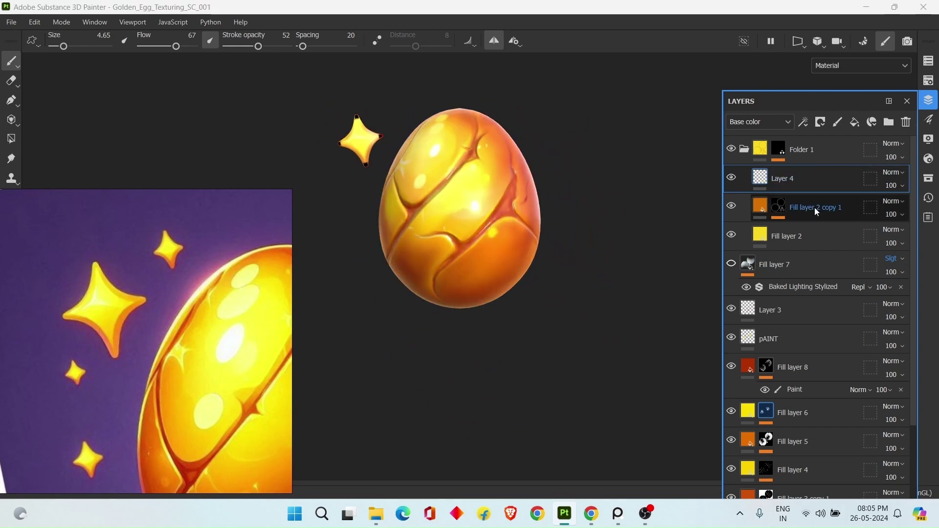
pyautogui.click(745, 150)
pyautogui.click(855, 123)
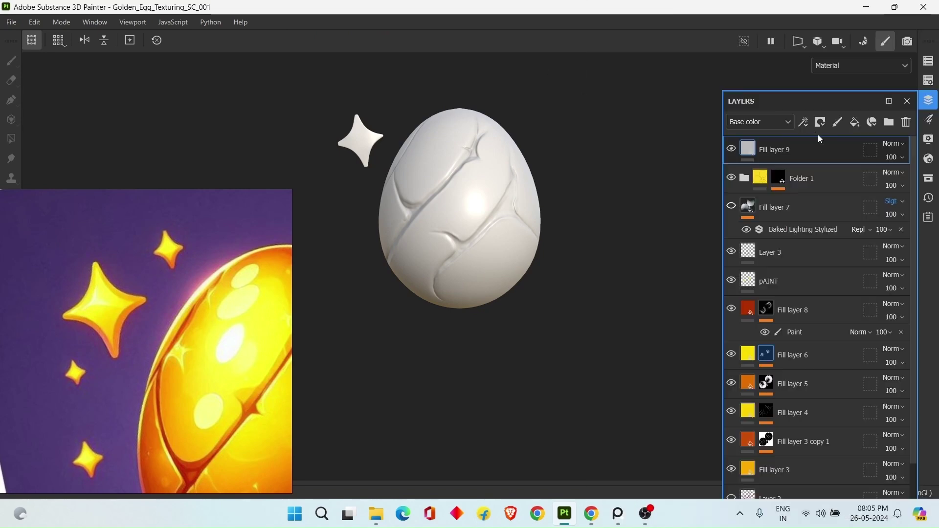
# Add a Baked Lighting Stylized filter to Fill layer 9
pyautogui.click(804, 123)
pyautogui.click(827, 210)
pyautogui.rightClick(591, 88)
pyautogui.click(658, 145)
pyautogui.write('bak')
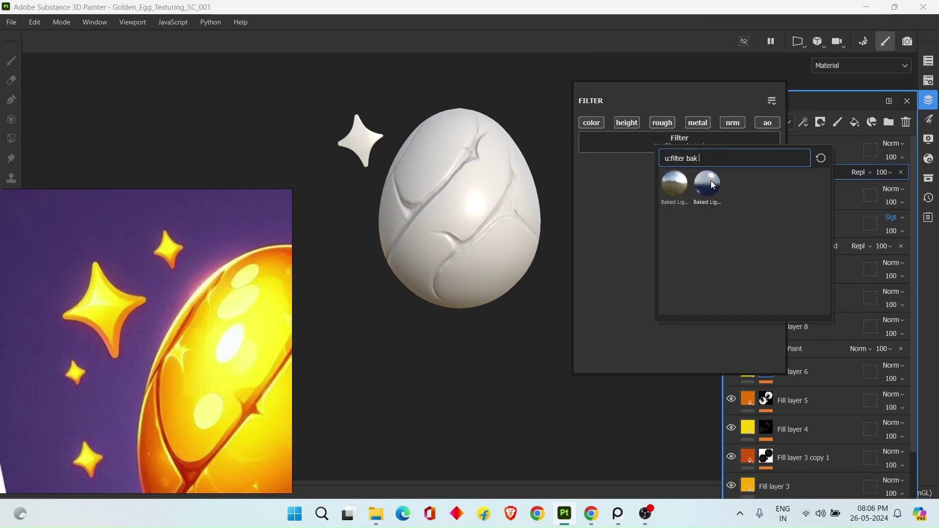
pyautogui.click(708, 184)
# Try the Soft light blend mode on Fill layer 9's Baked Lighting Stylized filter and undo the last changes
pyautogui.click(864, 172)
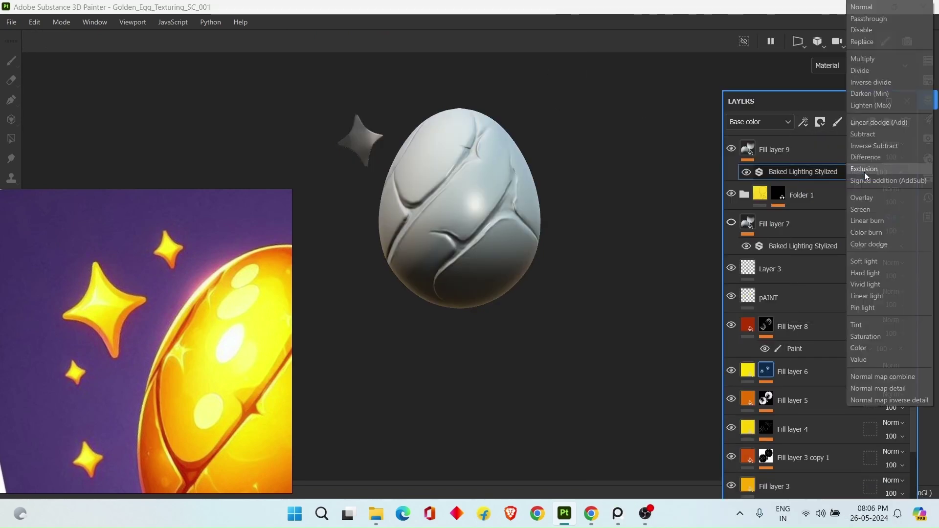
pyautogui.click(882, 262)
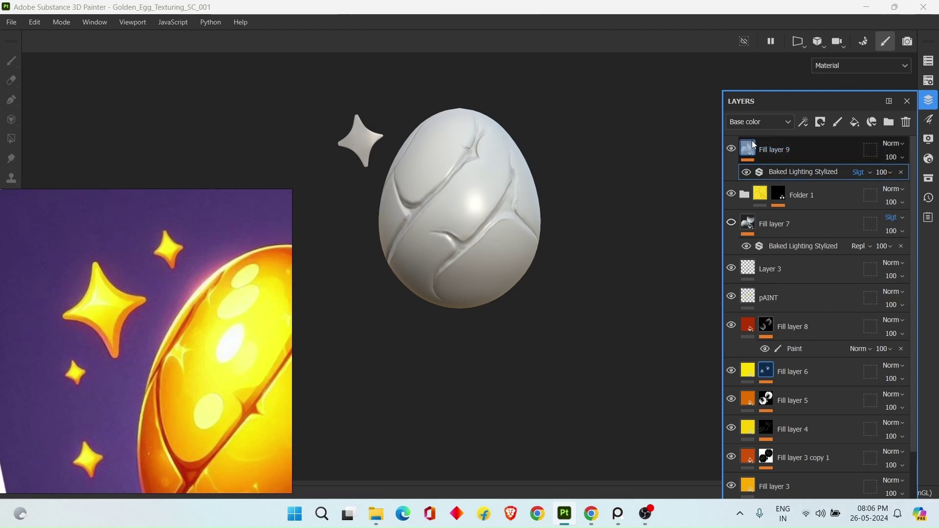
pyautogui.click(892, 145)
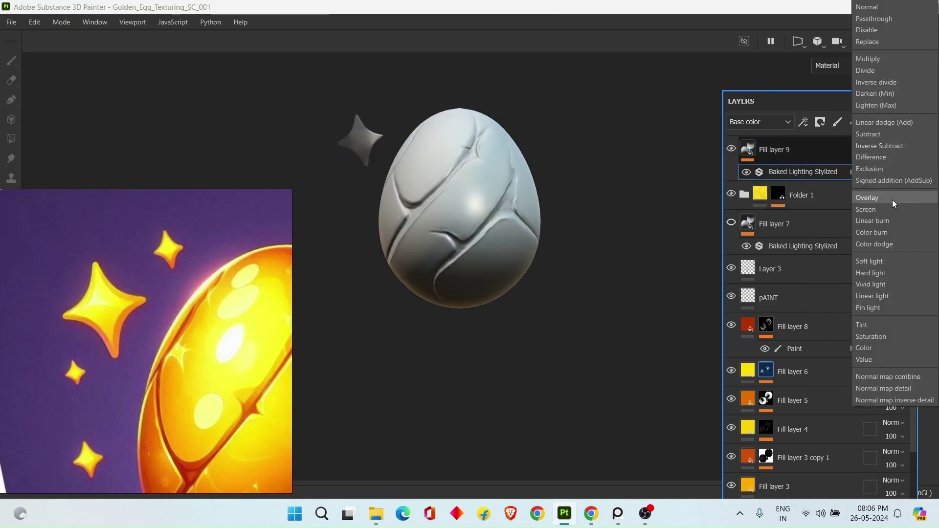
pyautogui.click(677, 172)
pyautogui.hotkey('ctrl', 'z')
pyautogui.hotkey('ctrl', 'z')
pyautogui.hotkey('ctrl', 'z')
# Set Fill layer 9's blend mode to Soft light and limit its Baked Lighting Stylized filter to the color channel
pyautogui.rightClick(686, 144)
pyautogui.click(776, 187)
pyautogui.click(779, 235)
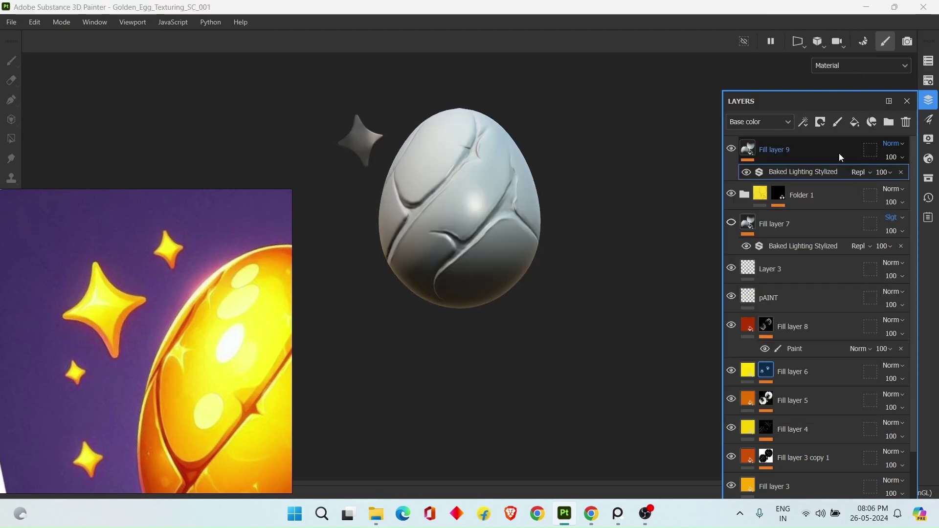
pyautogui.click(893, 144)
pyautogui.click(883, 262)
pyautogui.rightClick(601, 92)
pyautogui.keyDown('alt'); pyautogui.click(619, 133); pyautogui.keyUp('alt')
pyautogui.click(687, 132)
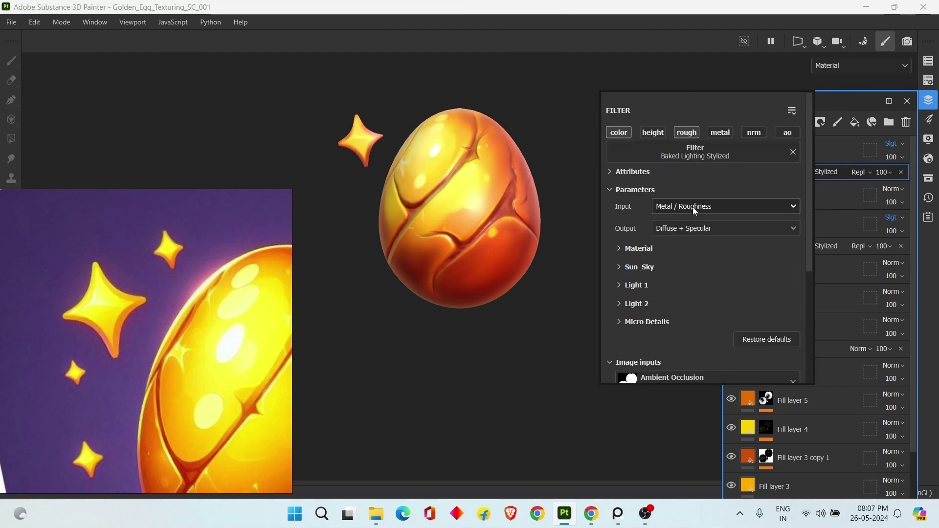
pyautogui.rightClick(622, 103)
pyautogui.click(712, 147)
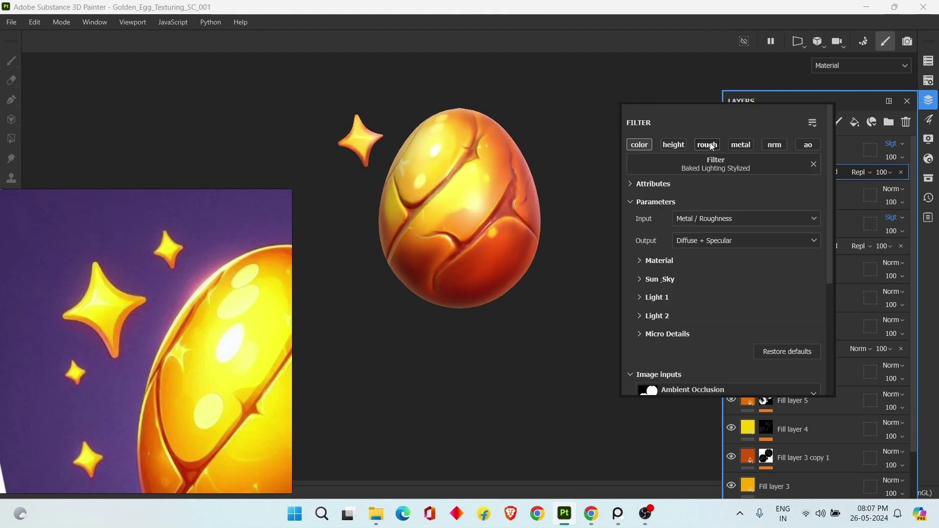
pyautogui.keyDown('alt'); pyautogui.moveTo(618, 151); pyautogui.dragTo(618, 154); pyautogui.keyUp('alt')
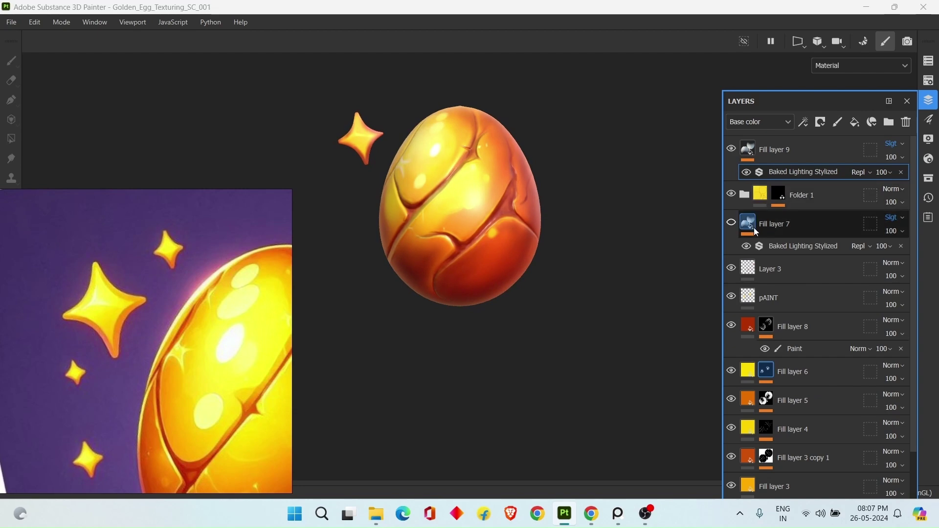
# Keep only the color channel active in Fill layer 9's material
pyautogui.click(783, 148)
pyautogui.rightClick(596, 103)
pyautogui.click(778, 173)
pyautogui.rightClick(664, 118)
pyautogui.click(782, 149)
pyautogui.rightClick(615, 103)
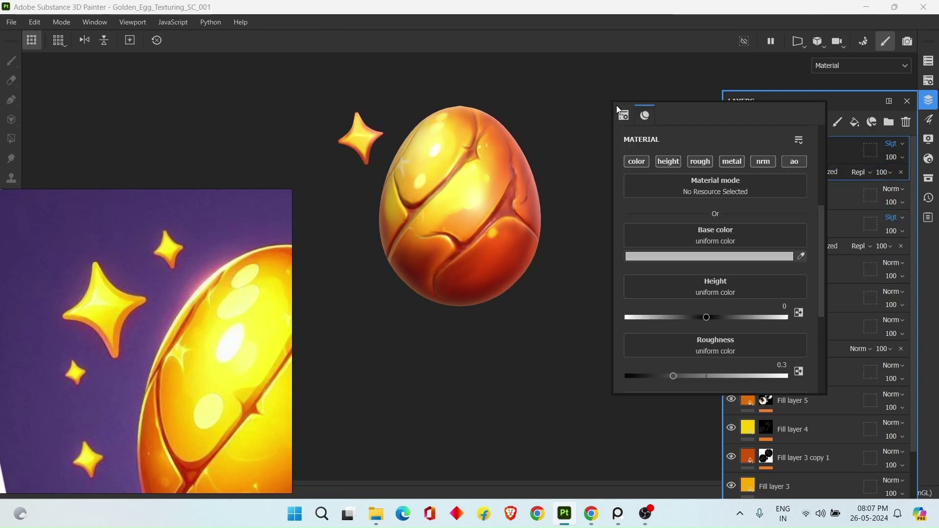
pyautogui.keyDown('alt'); pyautogui.click(637, 162); pyautogui.keyUp('alt')
pyautogui.click(704, 163)
pyautogui.moveTo(674, 317); pyautogui.dragTo(625, 315)
pyautogui.click(701, 162)
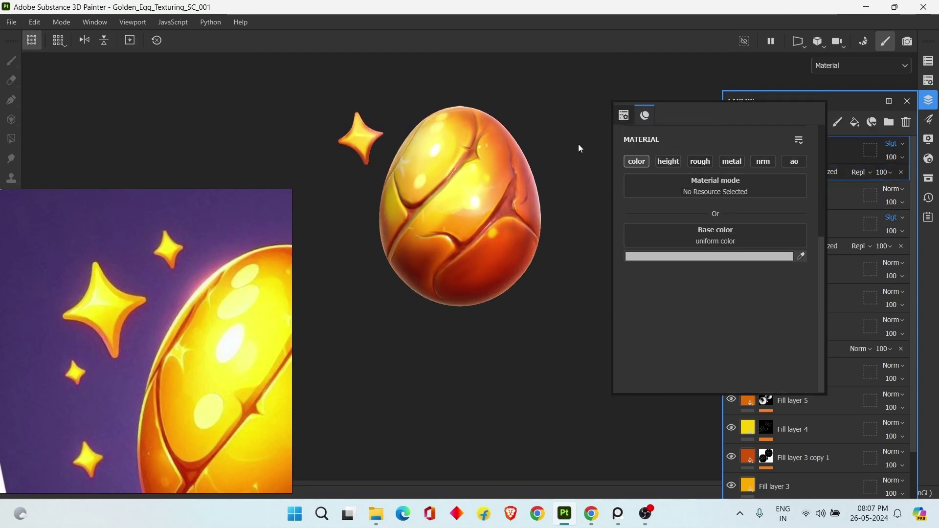
# Set Fill layer 9's opacity to 61
pyautogui.keyDown('alt'); pyautogui.moveTo(578, 145); pyautogui.dragTo(566, 127, button='middle'); pyautogui.keyUp('alt')
pyautogui.keyDown('alt'); pyautogui.moveTo(566, 127); pyautogui.dragTo(559, 181, button='right'); pyautogui.keyUp('alt')
pyautogui.keyDown('alt'); pyautogui.moveTo(558, 182); pyautogui.dragTo(573, 198, button='middle'); pyautogui.keyUp('alt')
pyautogui.click(803, 173)
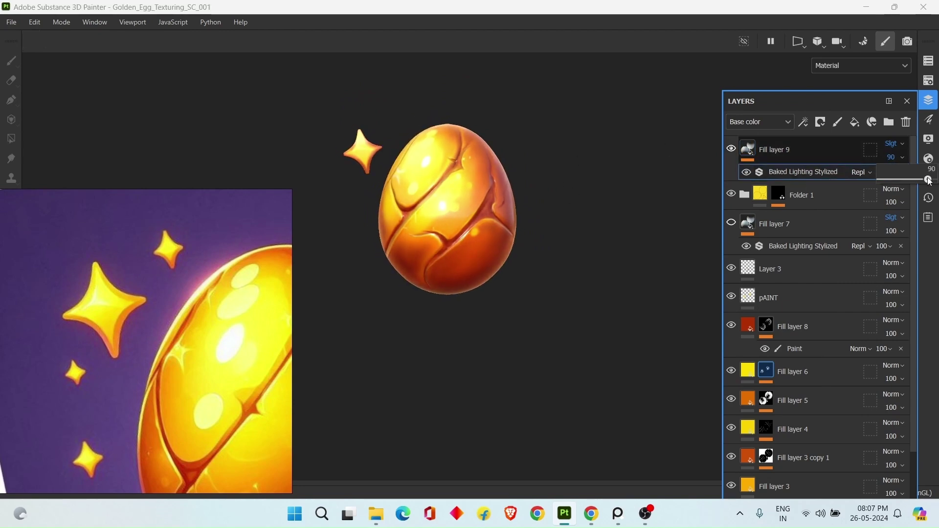
pyautogui.moveTo(903, 160); pyautogui.dragTo(737, 155)
pyautogui.scroll(-2, 587, 197)
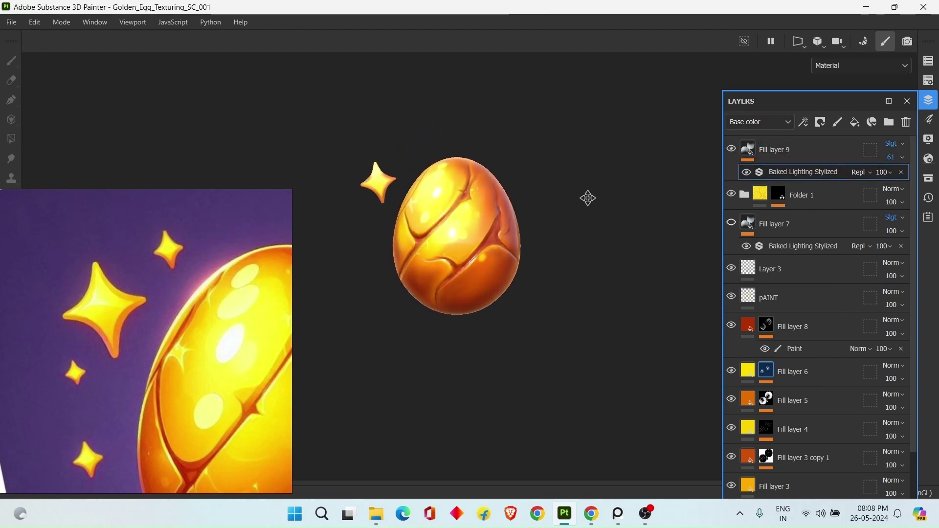
# Add a fill layer above Folder 1 and an Emissive channel to the texture set
pyautogui.click(827, 195)
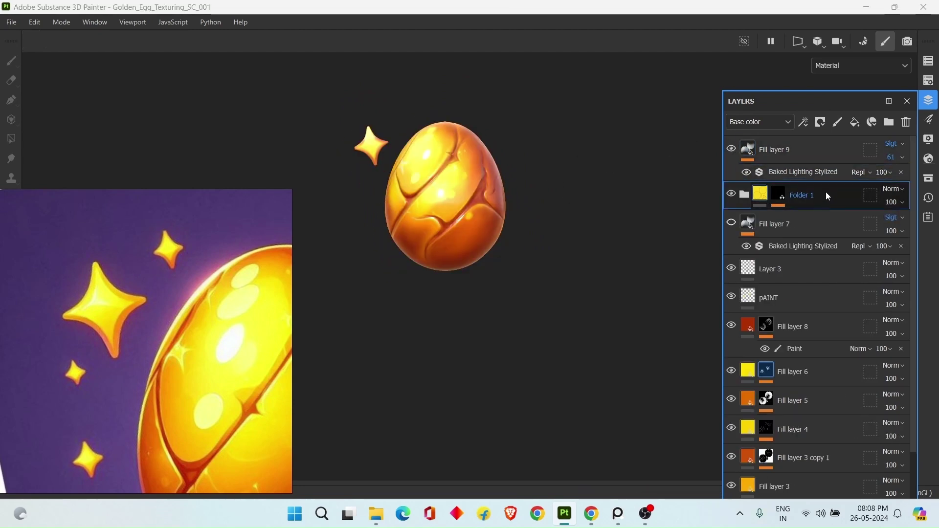
pyautogui.click(855, 122)
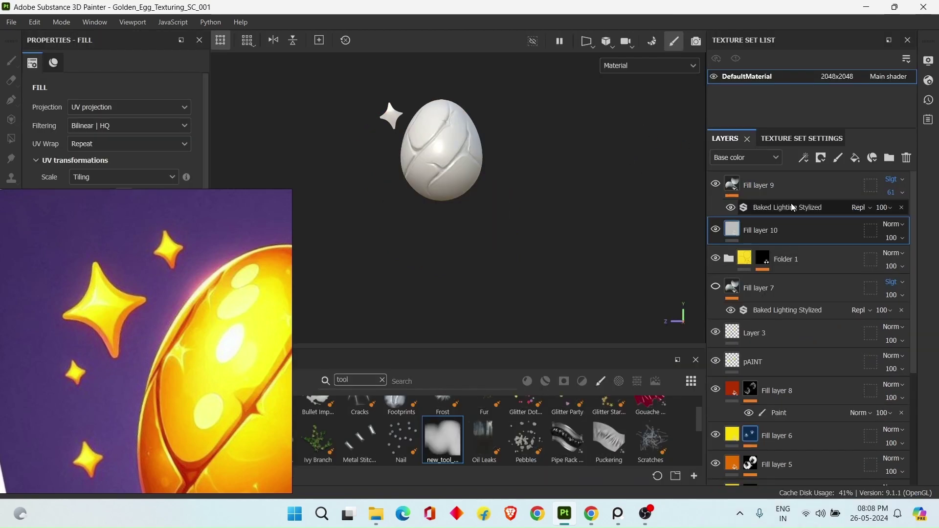
pyautogui.click(825, 140)
pyautogui.click(891, 327)
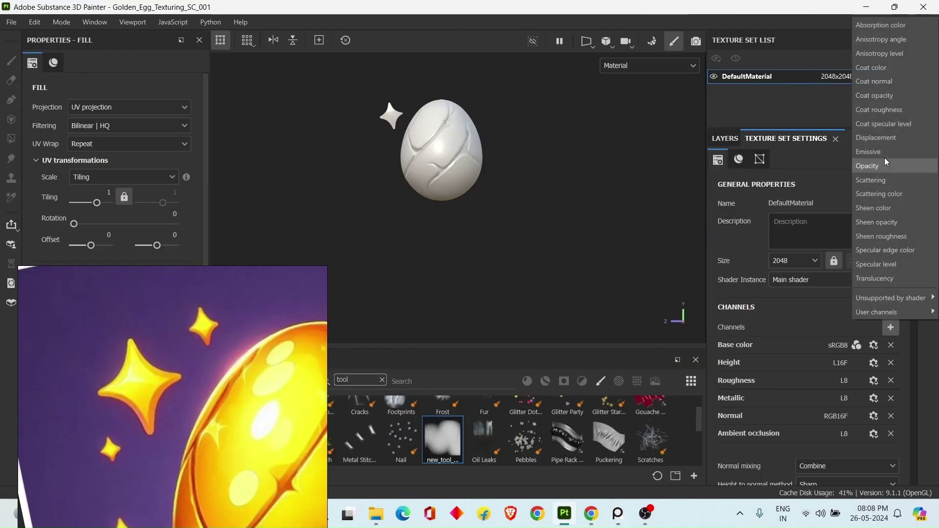
pyautogui.click(882, 152)
# Limit Fill layer 10's material to the emissive channel and open its emissive color for editing
pyautogui.moveTo(254, 332); pyautogui.dragTo(661, 461, button='right')
pyautogui.keyDown('alt'); pyautogui.click(135, 314); pyautogui.keyUp('alt')
pyautogui.scroll(3, 516, 208)
pyautogui.click(147, 408)
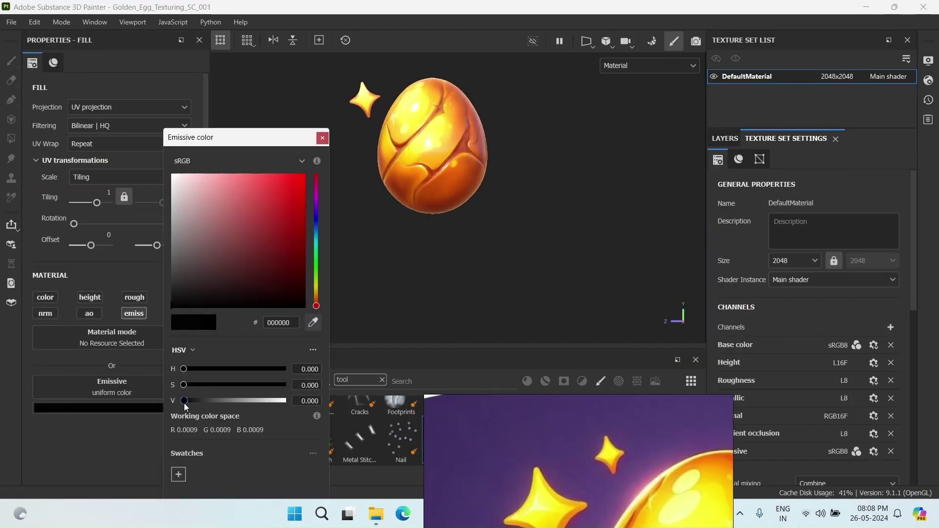
# Try the Passthrough blend mode on Fill layer 10 and delete that layer
pyautogui.click(725, 139)
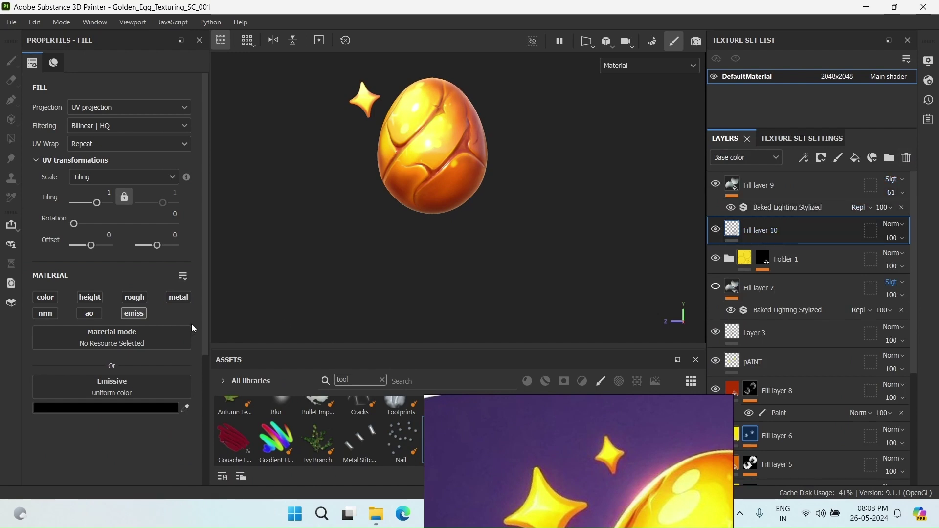
pyautogui.click(894, 224)
pyautogui.click(878, 21)
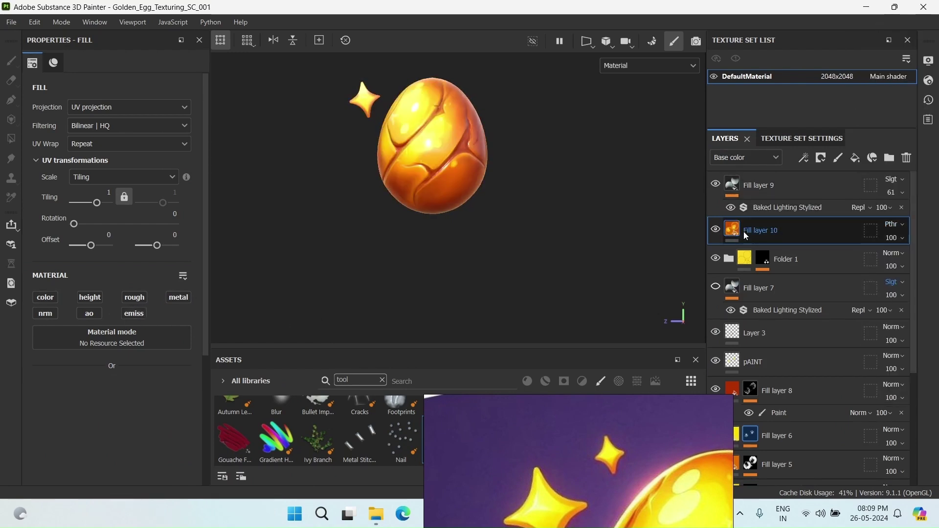
pyautogui.click(45, 298)
pyautogui.click(906, 158)
# Add a paint layer directly below Fill layer 9 and set its blend mode to Passthrough
pyautogui.click(839, 158)
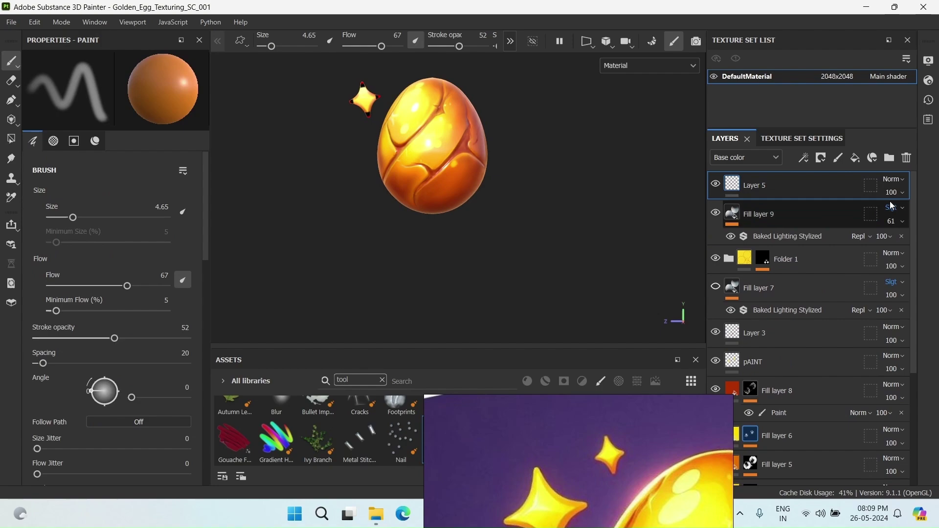
pyautogui.moveTo(893, 205); pyautogui.dragTo(870, 201)
pyautogui.click(893, 224)
pyautogui.click(879, 21)
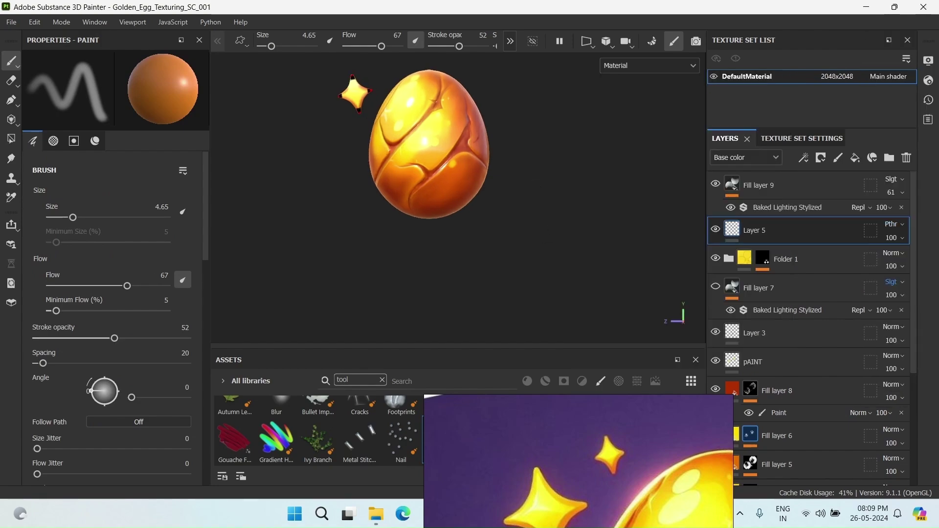
pyautogui.moveTo(561, 186); pyautogui.dragTo(573, 214, button='middle')
pyautogui.moveTo(567, 296); pyautogui.dragTo(582, 303, button='middle')
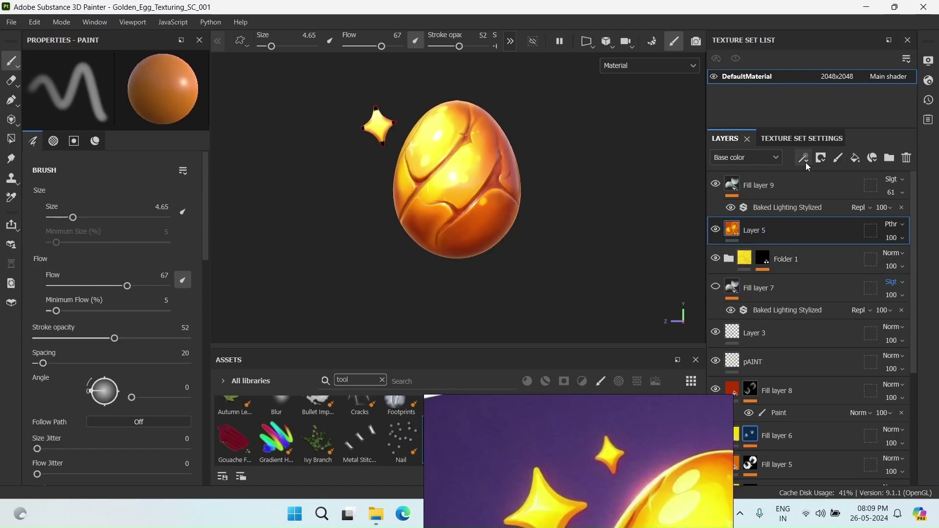
# Add a Glow filter to Layer 5
pyautogui.click(821, 157)
pyautogui.click(842, 245)
pyautogui.write('glo')
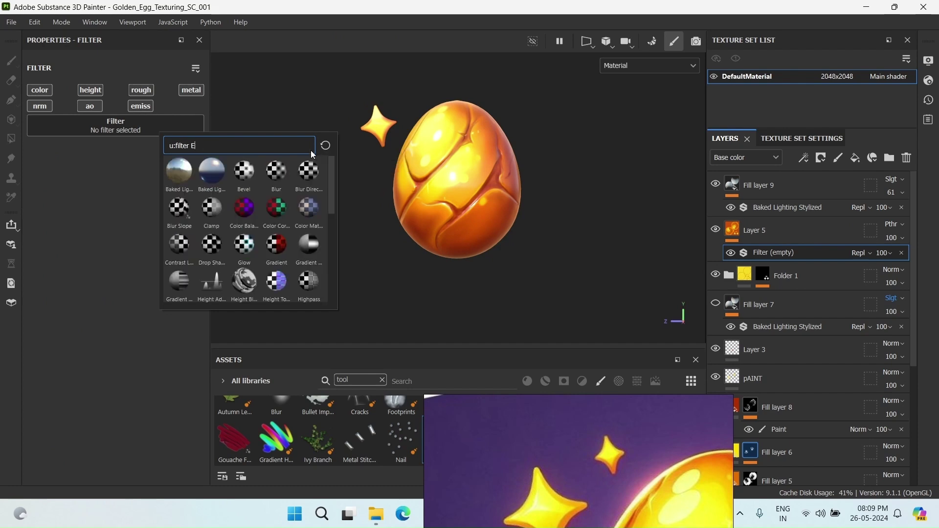
pyautogui.click(179, 170)
# Set Layer 5's Glow filter to width -0.03, spread 0.57 and opacity 0.61, with a yellow color sampled from the egg
pyautogui.moveTo(132, 227); pyautogui.dragTo(58, 226)
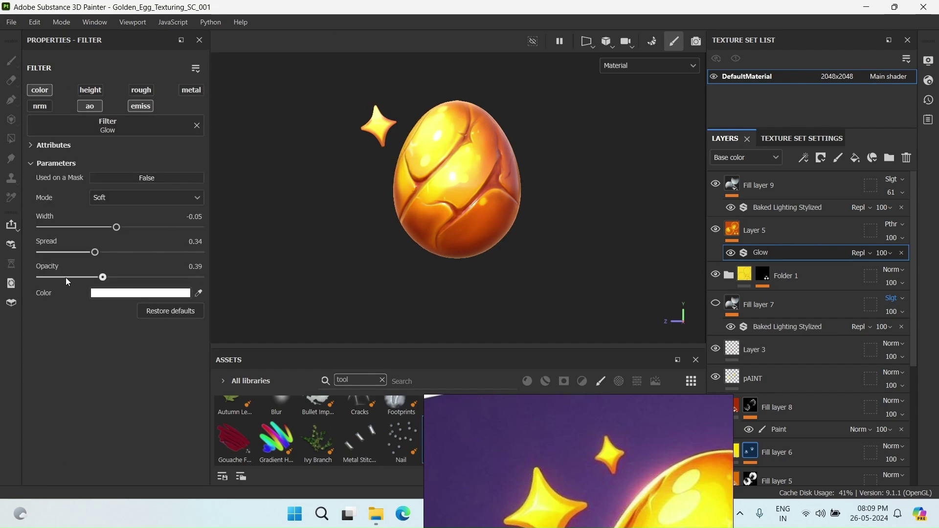
pyautogui.moveTo(66, 278); pyautogui.dragTo(205, 280)
pyautogui.click(163, 294)
pyautogui.click(198, 293)
pyautogui.click(462, 175)
pyautogui.click(783, 232)
pyautogui.keyDown('alt'); pyautogui.moveTo(635, 245); pyautogui.dragTo(571, 244, button='middle'); pyautogui.keyUp('alt')
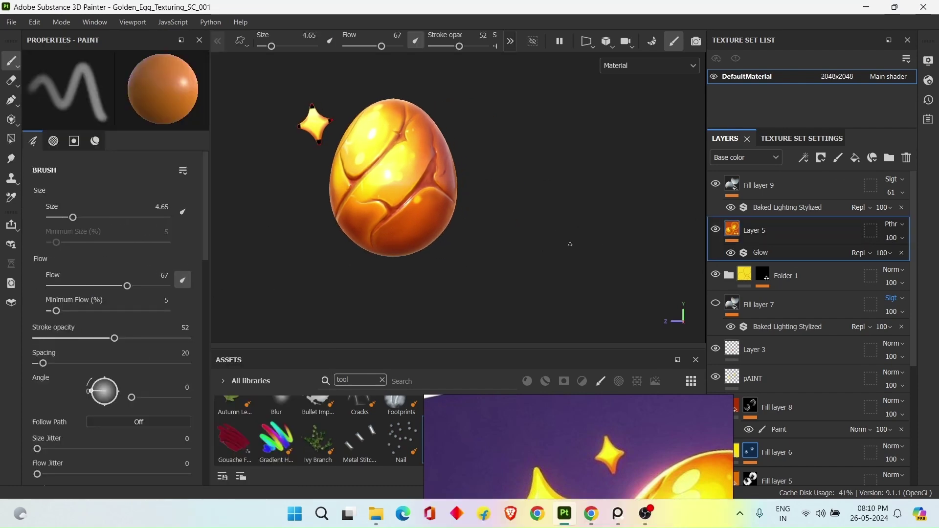
pyautogui.scroll(-2, 572, 243)
pyautogui.rightClick(613, 190)
pyautogui.click(783, 253)
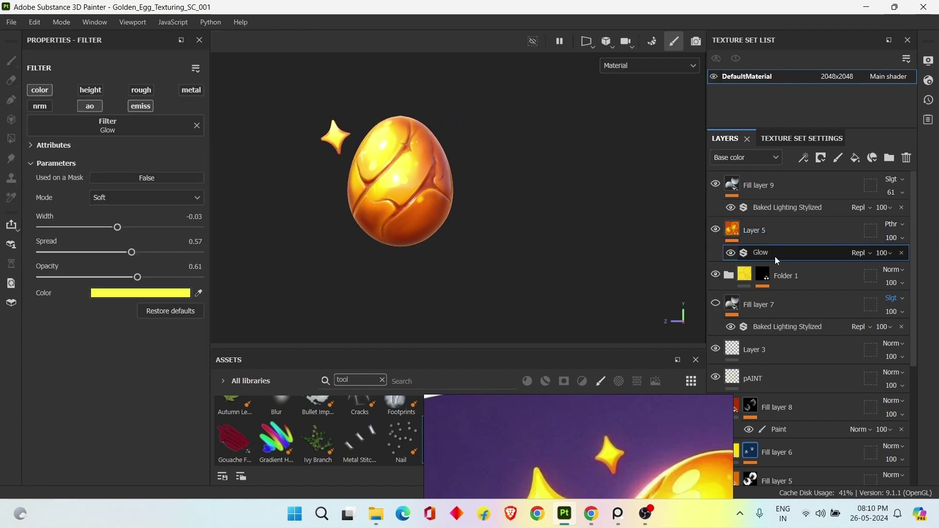
pyautogui.click(46, 148)
pyautogui.click(141, 332)
pyautogui.click(131, 344)
pyautogui.scroll(1, 503, 248)
pyautogui.moveTo(577, 450); pyautogui.dragTo(443, 408, button='right')
# Enable the emissive channel on Fill layer 6 and give it the same yellow as the base color
pyautogui.scroll(-5, 822, 293)
pyautogui.click(732, 262)
pyautogui.click(134, 313)
pyautogui.click(186, 460)
pyautogui.click(162, 409)
pyautogui.moveTo(304, 386); pyautogui.dragTo(290, 393, button='right')
pyautogui.keyDown('alt'); pyautogui.moveTo(441, 225); pyautogui.dragTo(457, 212, button='right'); pyautogui.keyUp('alt')
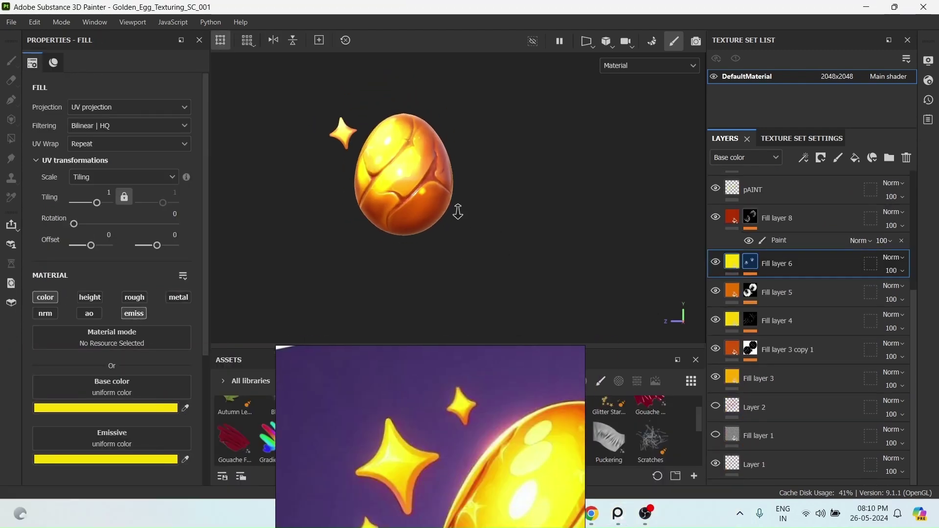
pyautogui.keyDown('alt'); pyautogui.moveTo(457, 212); pyautogui.dragTo(568, 247); pyautogui.keyUp('alt')
pyautogui.keyDown('alt'); pyautogui.moveTo(568, 247); pyautogui.dragTo(573, 248, button='right'); pyautogui.keyUp('alt')
# Add a Blur filter to the content of Fill layer 6
pyautogui.click(752, 263)
pyautogui.click(716, 262)
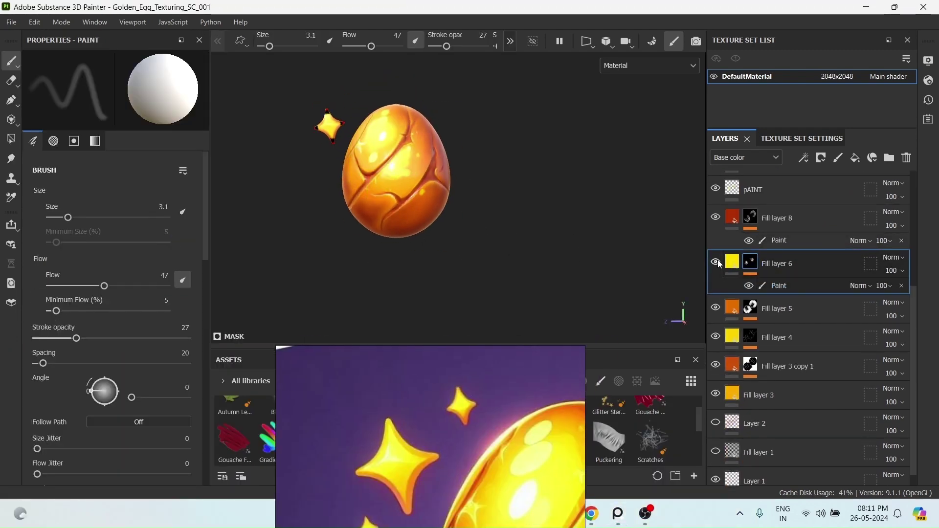
pyautogui.click(716, 262)
pyautogui.click(782, 286)
pyautogui.click(739, 263)
pyautogui.click(804, 157)
pyautogui.click(853, 253)
pyautogui.click(147, 128)
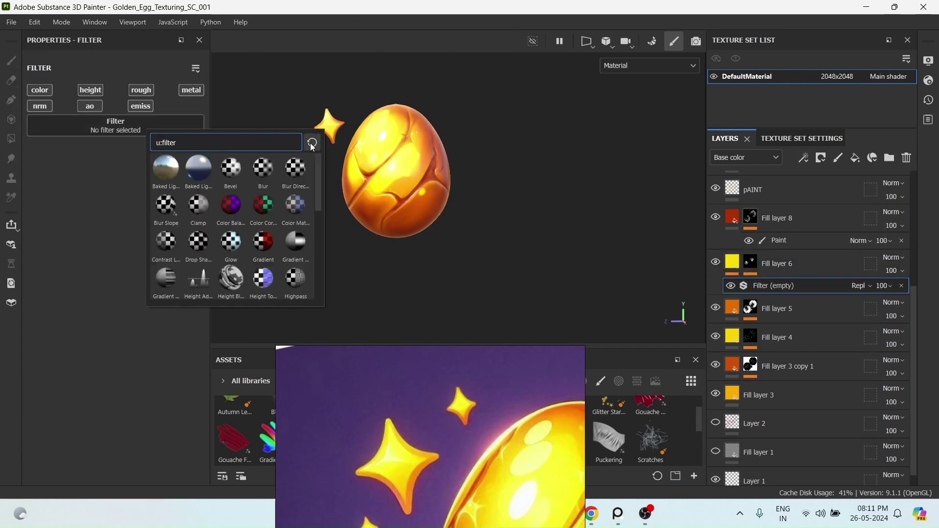
pyautogui.click(310, 142)
pyautogui.write('blur')
pyautogui.click(167, 176)
# Limit Fill layer 6's Blur filter to the emissive channel and set its blur intensity to 12.11
pyautogui.keyDown('alt'); pyautogui.click(141, 108); pyautogui.keyUp('alt')
pyautogui.moveTo(103, 317); pyautogui.dragTo(155, 319)
pyautogui.click(893, 258)
pyautogui.click(128, 318)
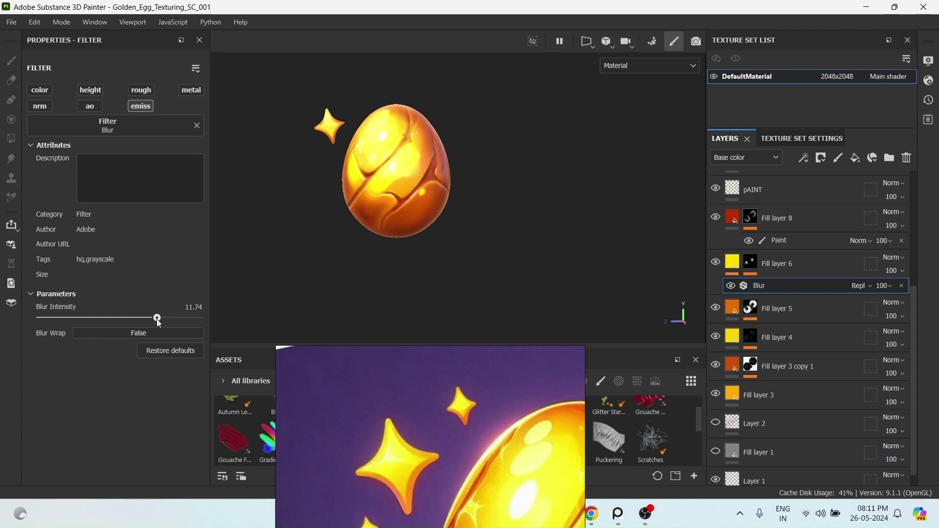
pyautogui.click(804, 157)
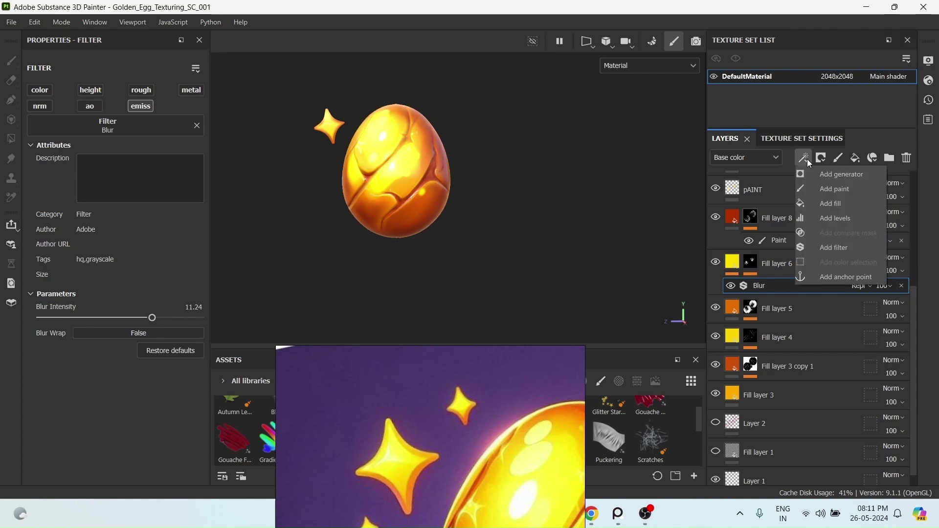
pyautogui.click(779, 157)
pyautogui.click(118, 318)
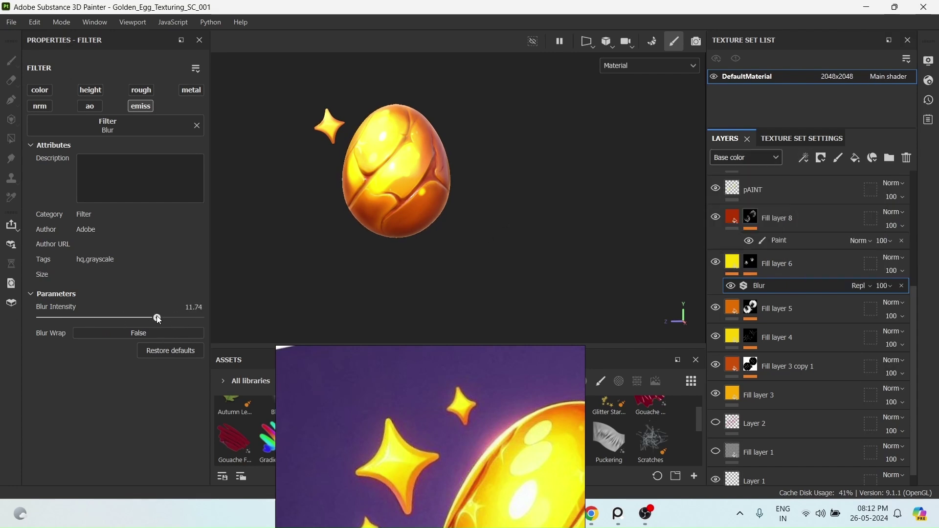
pyautogui.moveTo(162, 319); pyautogui.dragTo(160, 318)
# Set Fill layer 6's opacity in the Emissive channel to 27
pyautogui.click(746, 157)
pyautogui.click(734, 241)
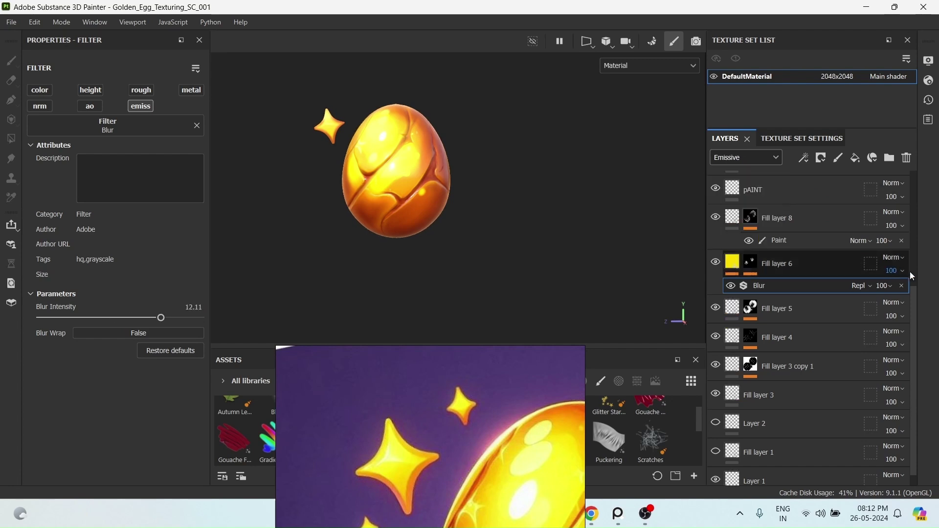
pyautogui.click(902, 272)
pyautogui.moveTo(900, 293)
pyautogui.mouseDown()
pyautogui.moveTo(934, 294)
pyautogui.moveTo(855, 295)
pyautogui.moveTo(896, 292)
pyautogui.mouseUp()
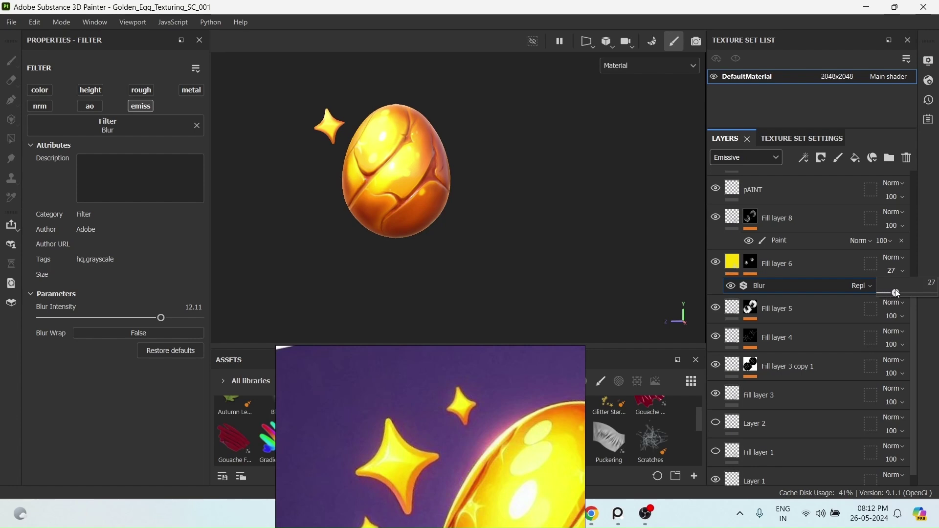
pyautogui.click(566, 222)
pyautogui.scroll(-3, 594, 225)
pyautogui.scroll(-1, 803, 301)
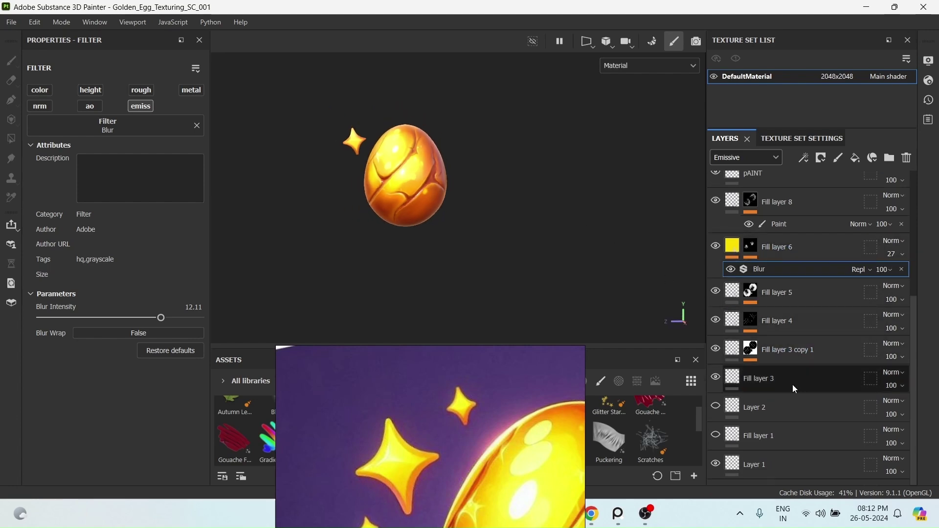
pyautogui.scroll(3, 787, 337)
# Show the Base color channel settings again and lower the saturation of Fill layer 6's emissive color to 0.491, a pale yellow FCED80
pyautogui.click(746, 157)
pyautogui.click(734, 171)
pyautogui.scroll(-3, 765, 287)
pyautogui.click(807, 248)
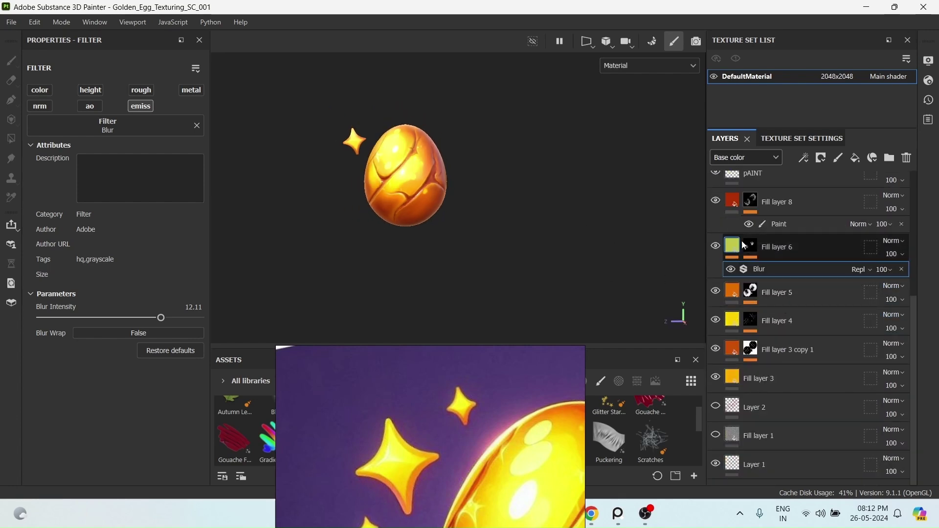
pyautogui.click(98, 459)
pyautogui.moveTo(284, 385); pyautogui.dragTo(232, 385)
pyautogui.click(322, 138)
pyautogui.keyDown('alt'); pyautogui.moveTo(387, 177); pyautogui.dragTo(395, 180); pyautogui.keyUp('alt')
# Raise the blur intensity of Fill layer 6's Blur filter
pyautogui.click(842, 267)
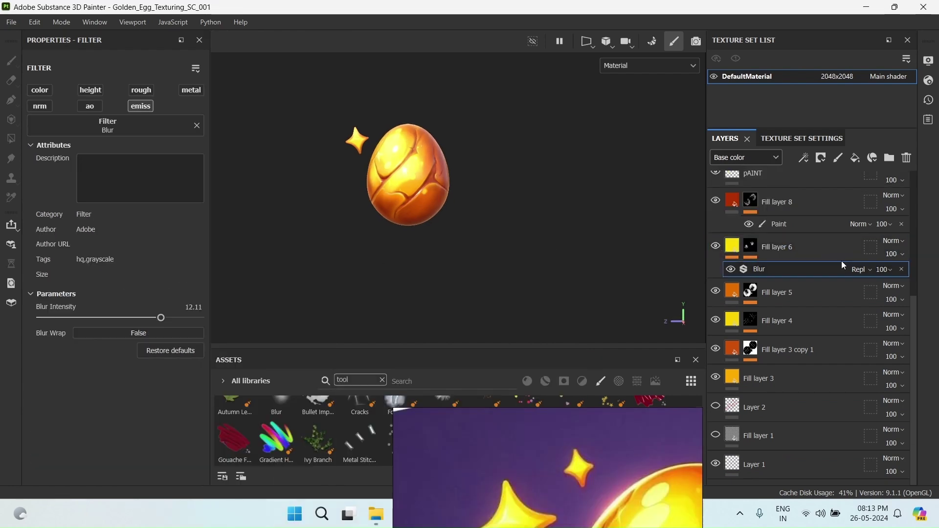
pyautogui.moveTo(161, 318); pyautogui.dragTo(194, 319)
pyautogui.click(895, 241)
pyautogui.click(826, 250)
pyautogui.click(747, 157)
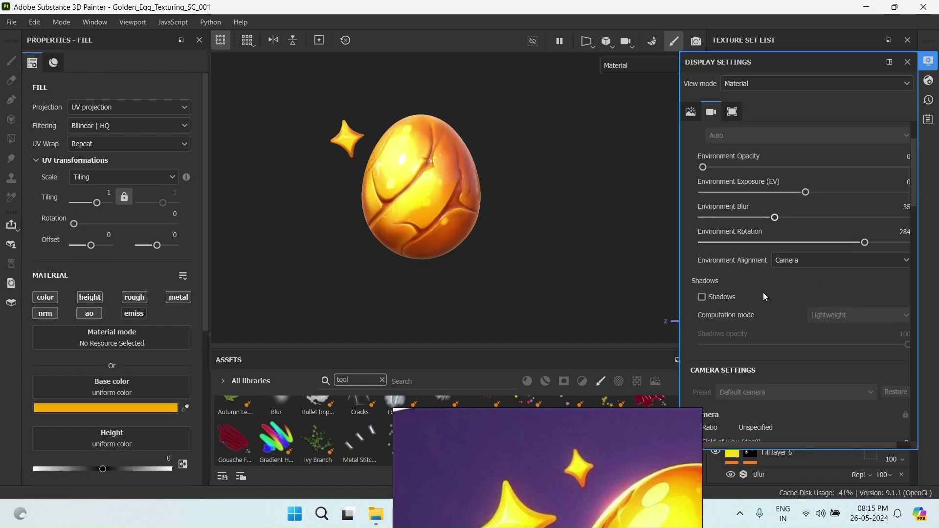
# Enable shadows in the display settings and reduce their opacity
pyautogui.scroll(-3, 765, 297)
pyautogui.click(702, 223)
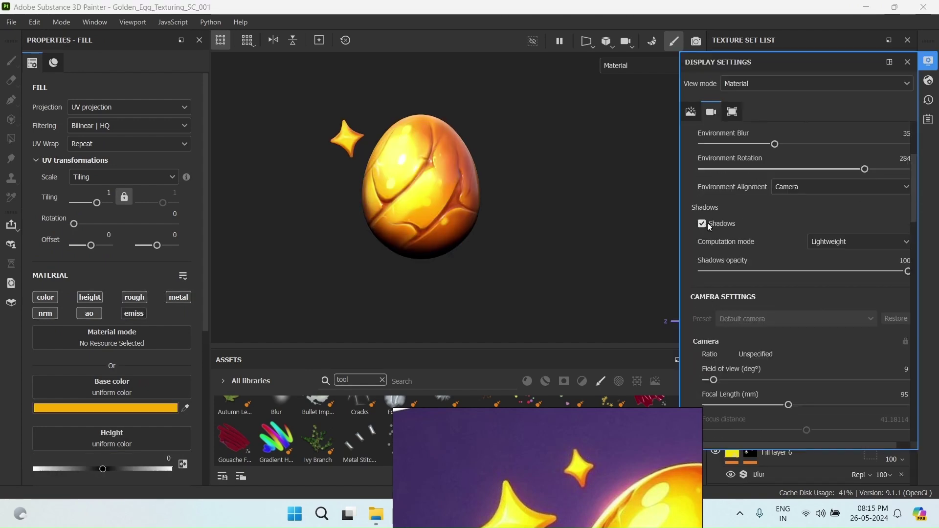
pyautogui.moveTo(908, 271); pyautogui.dragTo(803, 302)
# Activate the camera post effects and enable the Glare effect
pyautogui.scroll(-6, 773, 262)
pyautogui.click(697, 254)
pyautogui.scroll(-2, 720, 277)
pyautogui.click(906, 254)
pyautogui.scroll(-2, 761, 234)
pyautogui.scroll(1, 761, 235)
# Set the Glare remap factor to 3.34 and reduce its luminance
pyautogui.moveTo(772, 240); pyautogui.dragTo(826, 246)
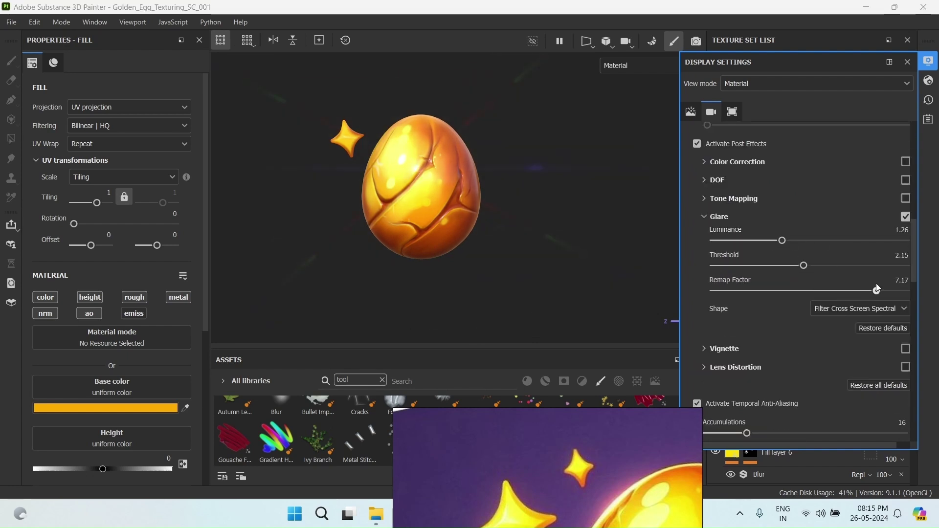
pyautogui.moveTo(877, 290); pyautogui.dragTo(825, 290)
pyautogui.moveTo(782, 240); pyautogui.dragTo(749, 240)
pyautogui.click(514, 235)
# Set the spread of Layer 5's Glow filter to 0.66 and its width to 0.11
pyautogui.click(761, 253)
pyautogui.moveTo(130, 383); pyautogui.dragTo(145, 382)
pyautogui.moveTo(117, 357); pyautogui.dragTo(129, 357)
pyautogui.keyDown('alt'); pyautogui.moveTo(443, 274); pyautogui.dragTo(451, 279); pyautogui.keyUp('alt')
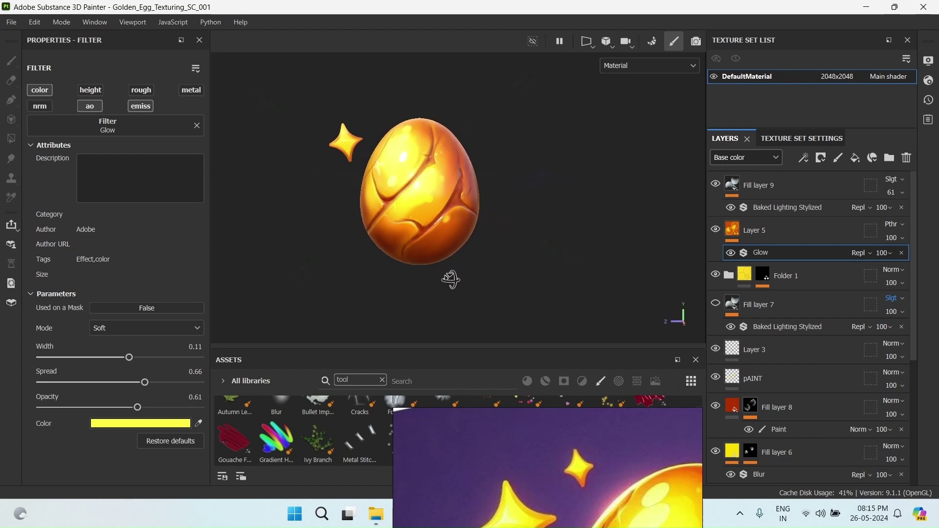
# Try paler emissive colors on Fill layer 6 and undo each change
pyautogui.scroll(-3, 832, 327)
pyautogui.click(827, 344)
pyautogui.scroll(-1, 147, 372)
pyautogui.click(166, 422)
pyautogui.moveTo(237, 177); pyautogui.dragTo(181, 155)
pyautogui.hotkey('ctrl', 'z')
pyautogui.keyDown('alt'); pyautogui.moveTo(557, 254); pyautogui.dragTo(554, 278); pyautogui.keyUp('alt')
pyautogui.moveTo(237, 177); pyautogui.dragTo(172, 173)
pyautogui.hotkey('ctrl', 'z')
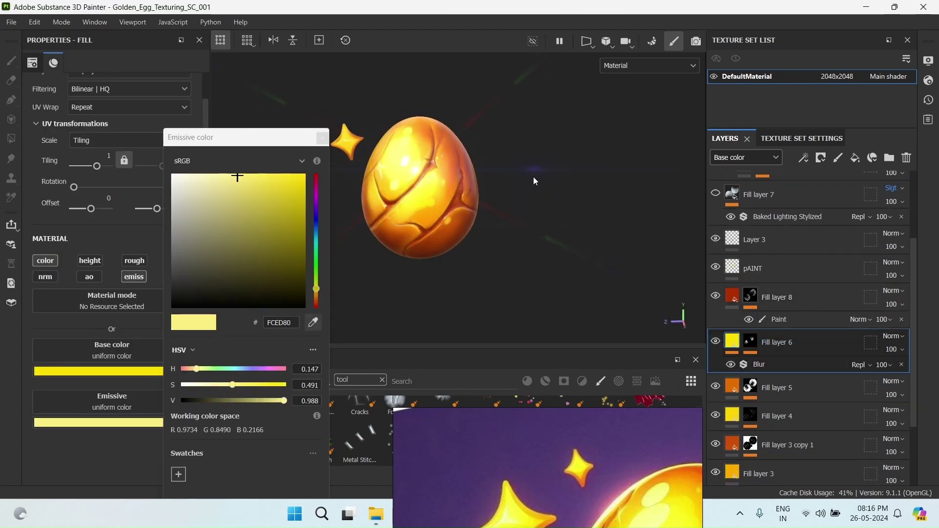
pyautogui.hotkey('ctrl', 'y')
pyautogui.hotkey('ctrl', 'z')
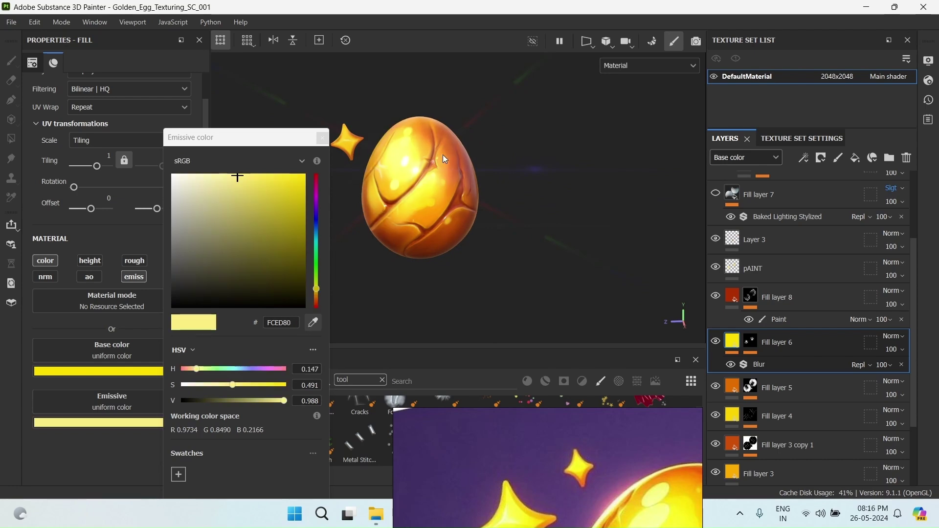
pyautogui.click(323, 138)
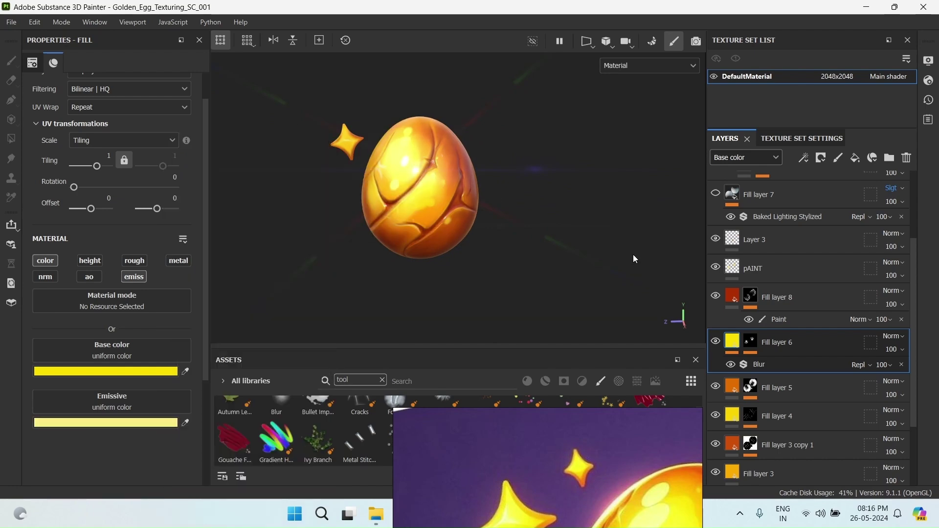
# Set the Glare luminance to 0.49 in the camera post effects
pyautogui.click(633, 256)
pyautogui.scroll(-3, 497, 203)
pyautogui.scroll(3, 497, 203)
pyautogui.click(929, 80)
pyautogui.click(928, 61)
pyautogui.click(745, 198)
pyautogui.moveTo(749, 354); pyautogui.dragTo(757, 352)
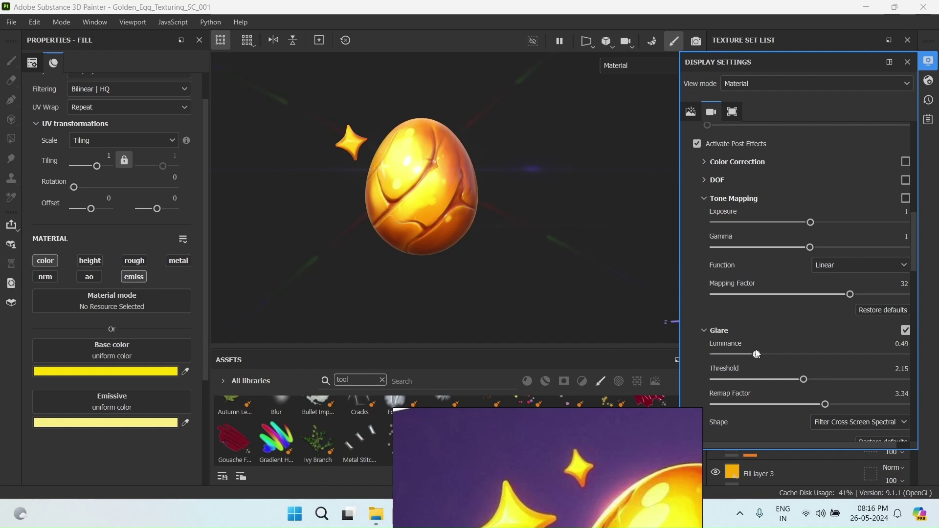
pyautogui.scroll(-3, 875, 326)
pyautogui.scroll(-3, 735, 284)
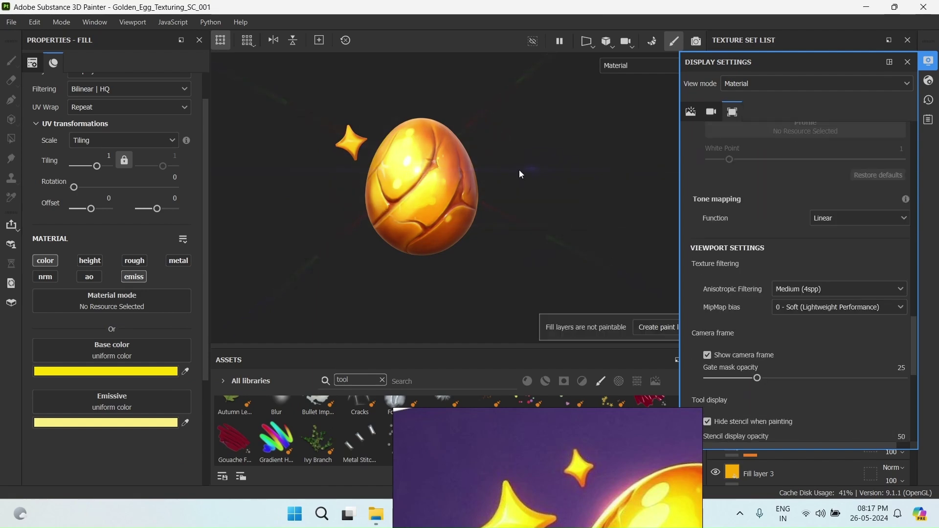
pyautogui.click(511, 201)
# Render the egg with Iray and zoom the reference image out to the whole egg for comparison
pyautogui.keyDown('alt'); pyautogui.moveTo(509, 210); pyautogui.dragTo(571, 233); pyautogui.keyUp('alt')
pyautogui.keyDown('alt'); pyautogui.moveTo(570, 233); pyautogui.dragTo(577, 228, button='middle'); pyautogui.keyUp('alt')
pyautogui.moveTo(548, 465); pyautogui.dragTo(133, 229, button='right')
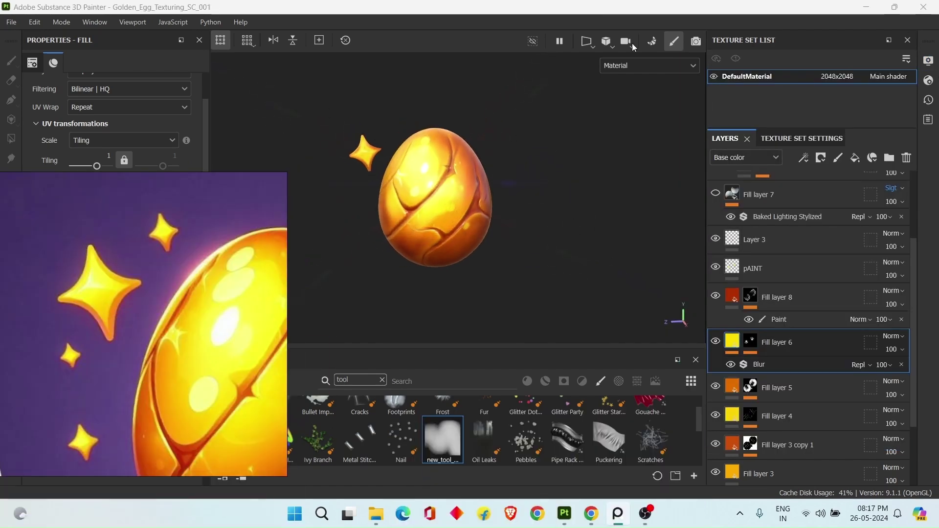
pyautogui.click(696, 41)
pyautogui.moveTo(136, 308); pyautogui.dragTo(163, 267, button='right')
pyautogui.scroll(-4, 163, 267)
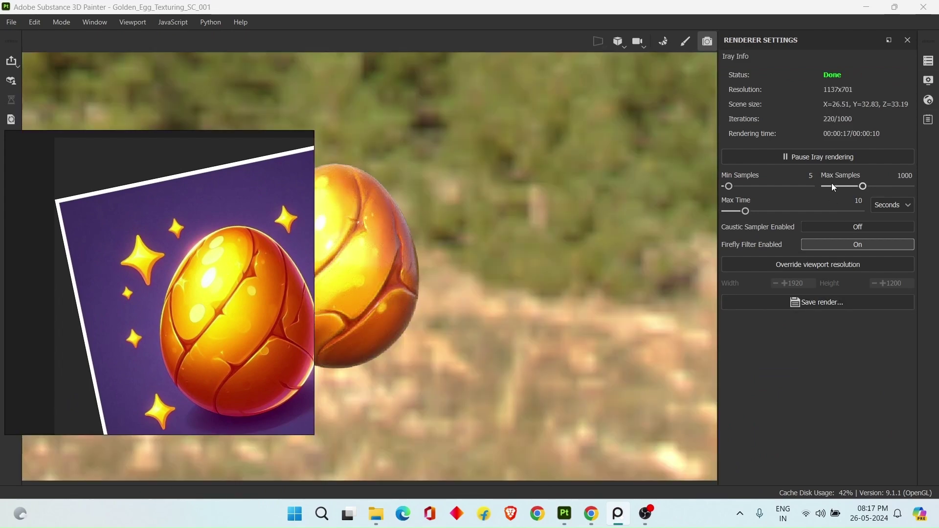
# Override the Iray viewport resolution with a width of 2000 and a height of 2000
pyautogui.click(794, 267)
pyautogui.moveTo(807, 284); pyautogui.dragTo(766, 280)
pyautogui.write('2000')
pyautogui.press('Return')
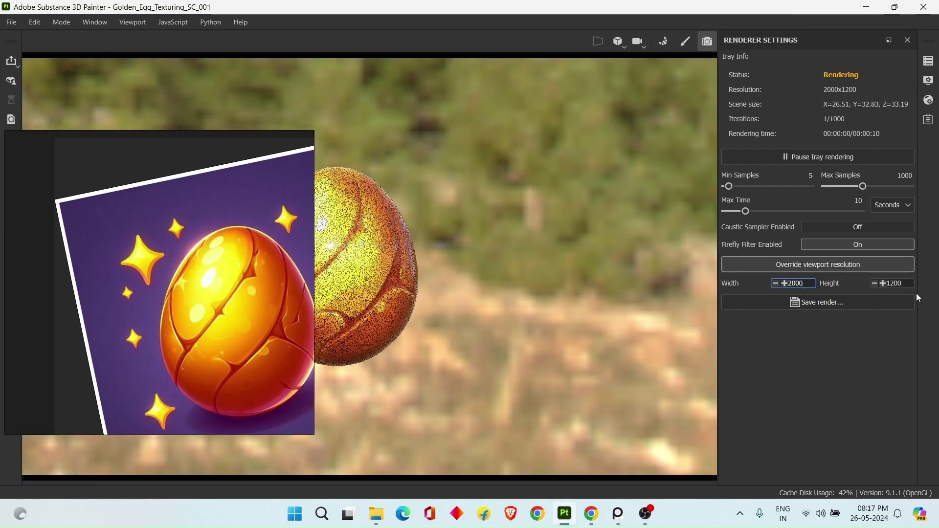
pyautogui.click(892, 284)
pyautogui.moveTo(907, 285); pyautogui.dragTo(895, 284)
pyautogui.press('BackSpace')
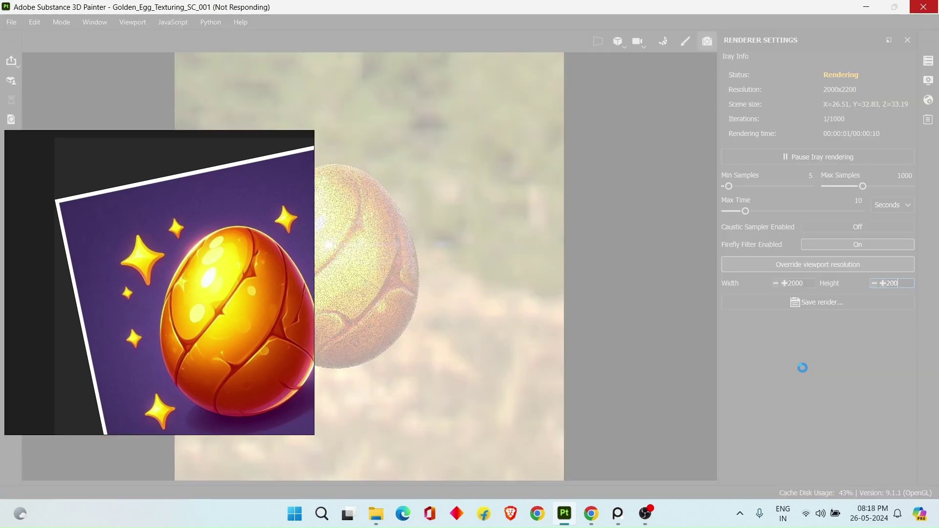
pyautogui.write('00')
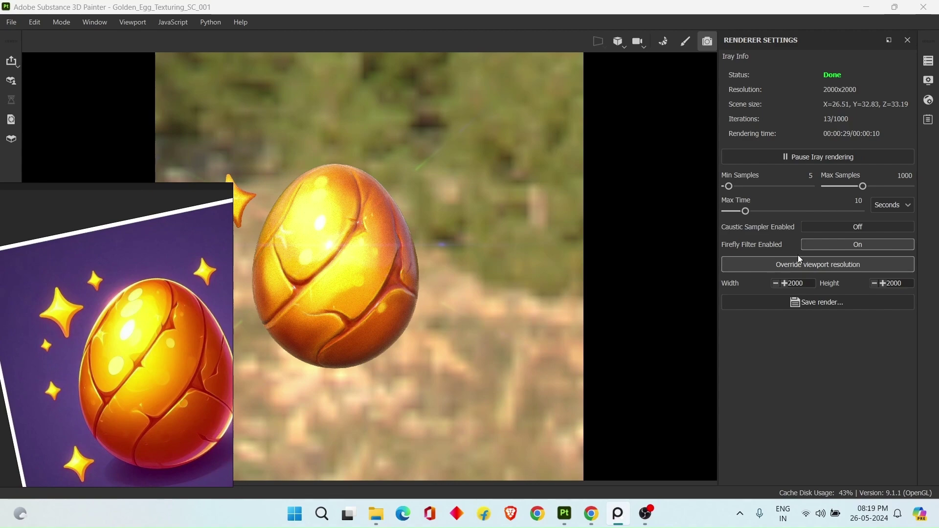
# Turn on the dome's clear color to replace the environment photo behind the egg
pyautogui.moveTo(151, 313); pyautogui.dragTo(175, 367, button='right')
pyautogui.click(928, 81)
pyautogui.scroll(1, 825, 239)
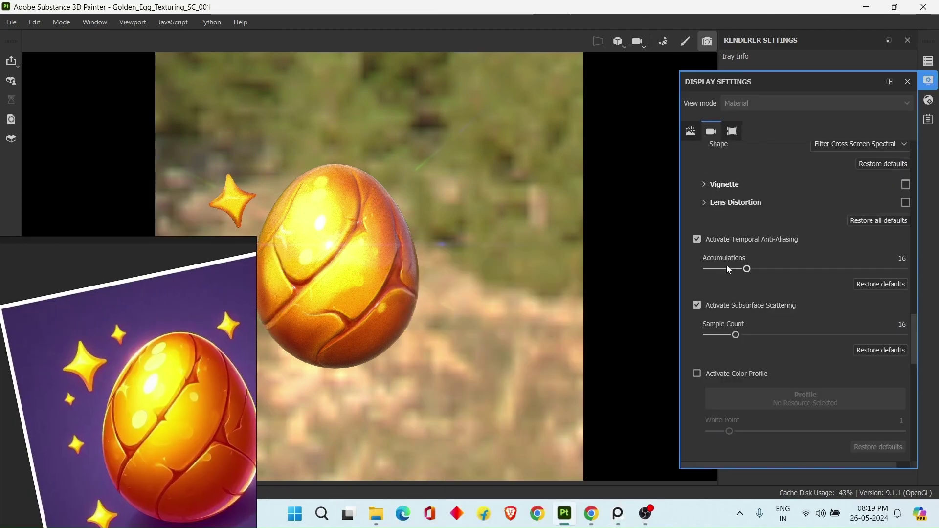
pyautogui.scroll(-3, 825, 277)
pyautogui.scroll(4, 891, 299)
pyautogui.click(733, 131)
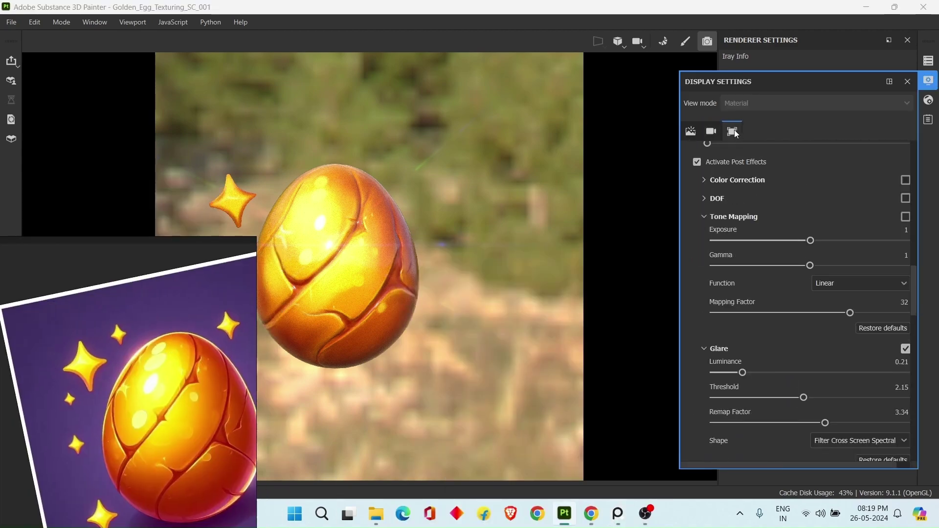
pyautogui.scroll(5, 782, 240)
pyautogui.scroll(-3, 744, 278)
pyautogui.click(704, 317)
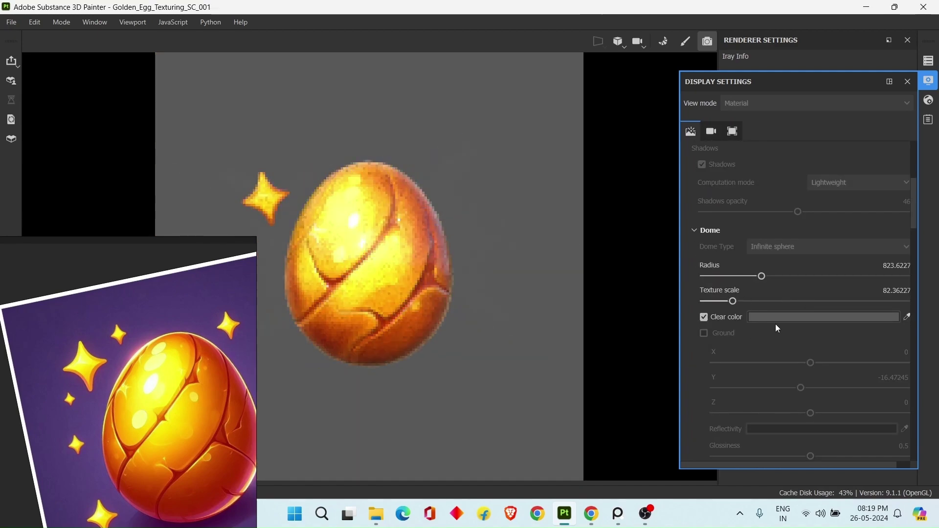
# Sample the reference image's purple background as the dome's clear color
pyautogui.click(907, 317)
pyautogui.click(113, 299)
pyautogui.scroll(-3, 1, 310)
pyautogui.click(908, 317)
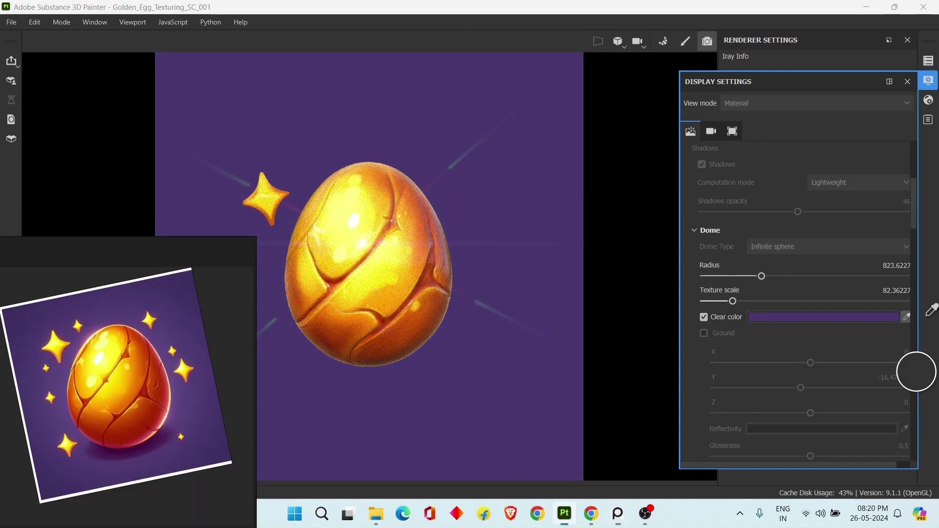
pyautogui.click(185, 335)
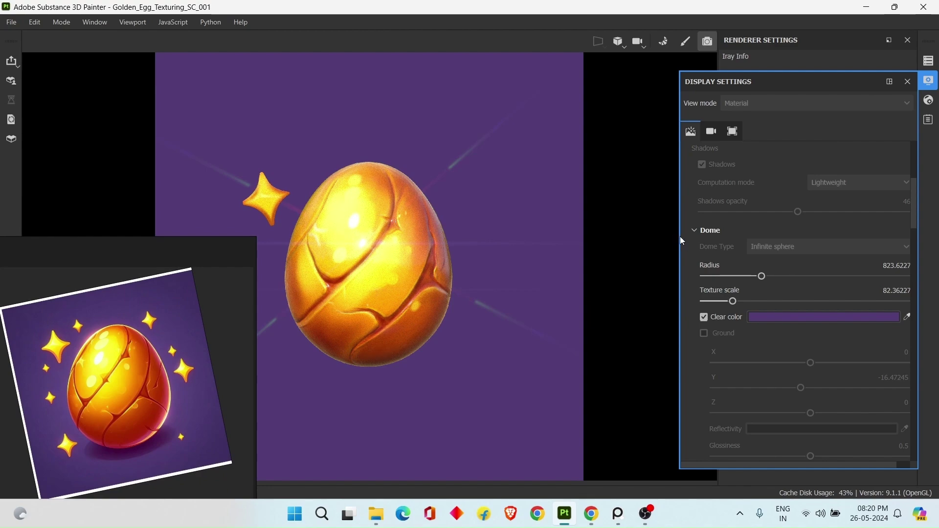
# Compare the render with the dome's clear color turned off and on again
pyautogui.moveTo(681, 236); pyautogui.dragTo(660, 238)
pyautogui.scroll(-3, 789, 352)
pyautogui.scroll(1, 788, 351)
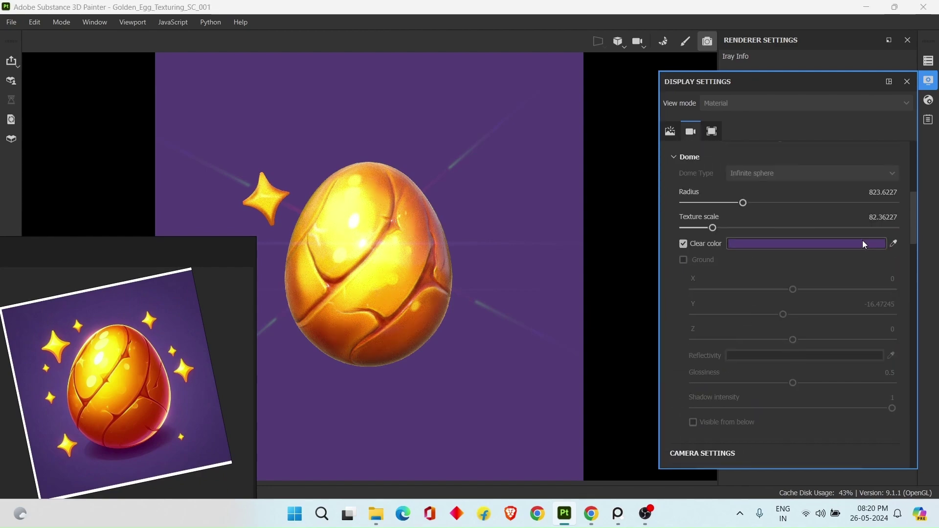
pyautogui.scroll(-3, 715, 283)
pyautogui.scroll(4, 715, 283)
pyautogui.click(683, 318)
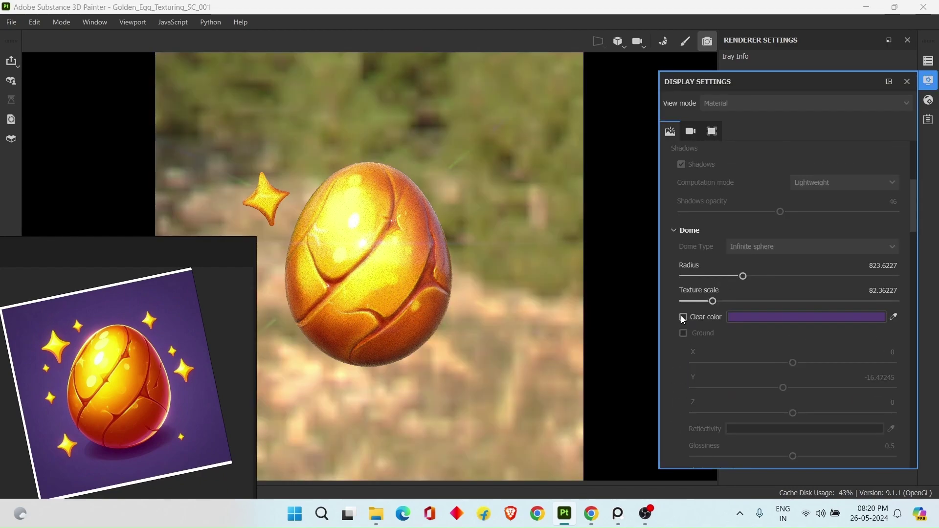
pyautogui.click(684, 318)
# Set the Dome Type to Sphere with ground and rotate the environment lighting to shift the egg's ground shadow
pyautogui.scroll(-5, 690, 272)
pyautogui.scroll(8, 710, 317)
pyautogui.click(824, 352)
pyautogui.click(822, 371)
pyautogui.scroll(-2, 822, 375)
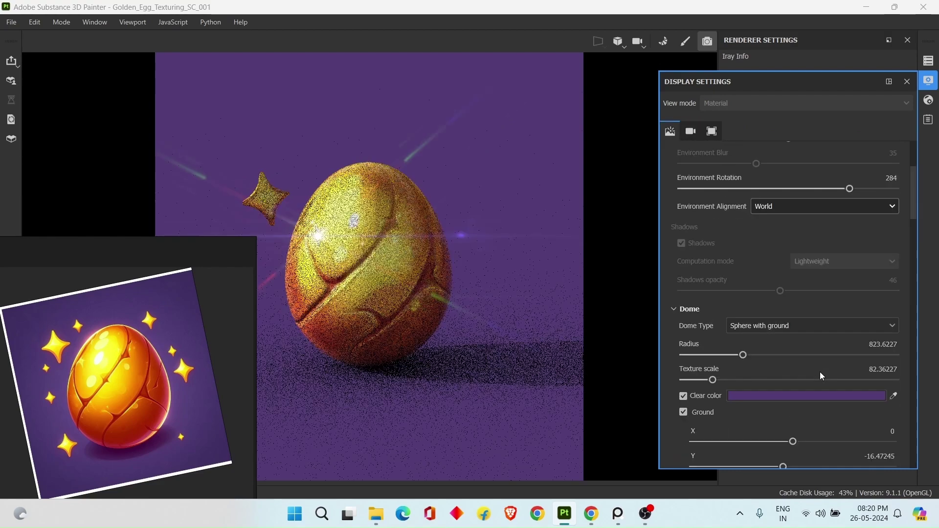
pyautogui.scroll(-5, 822, 375)
pyautogui.keyDown('shift'); pyautogui.moveTo(484, 284); pyautogui.dragTo(575, 330, button='right'); pyautogui.keyUp('shift')
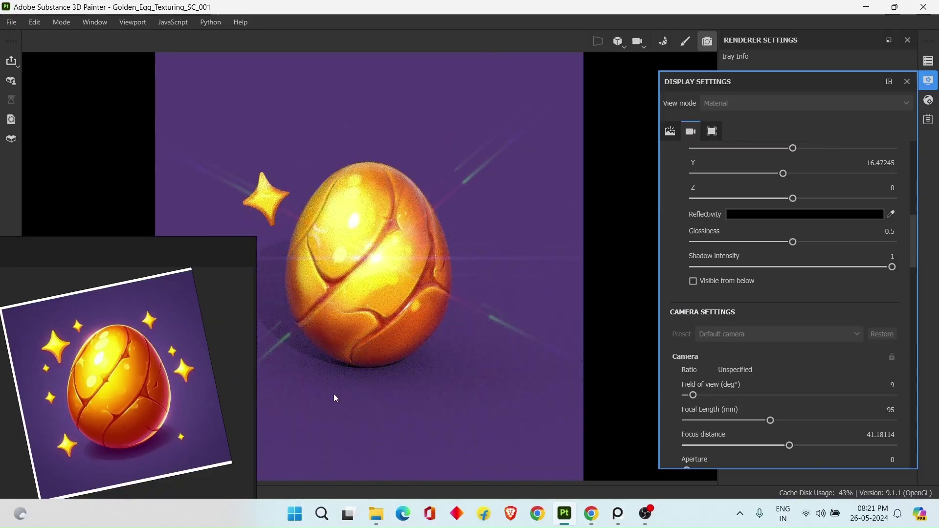
# Set the camera's focal length to 90 mm
pyautogui.scroll(-6, 791, 300)
pyautogui.scroll(-4, 737, 304)
pyautogui.scroll(16, 738, 308)
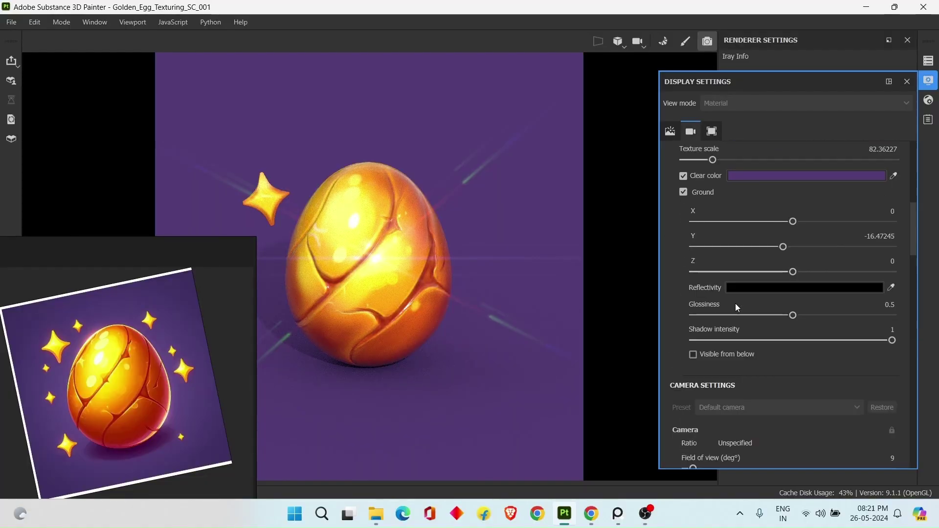
pyautogui.scroll(-10, 738, 299)
pyautogui.moveTo(759, 274); pyautogui.dragTo(754, 275)
pyautogui.click(784, 275)
pyautogui.click(889, 264)
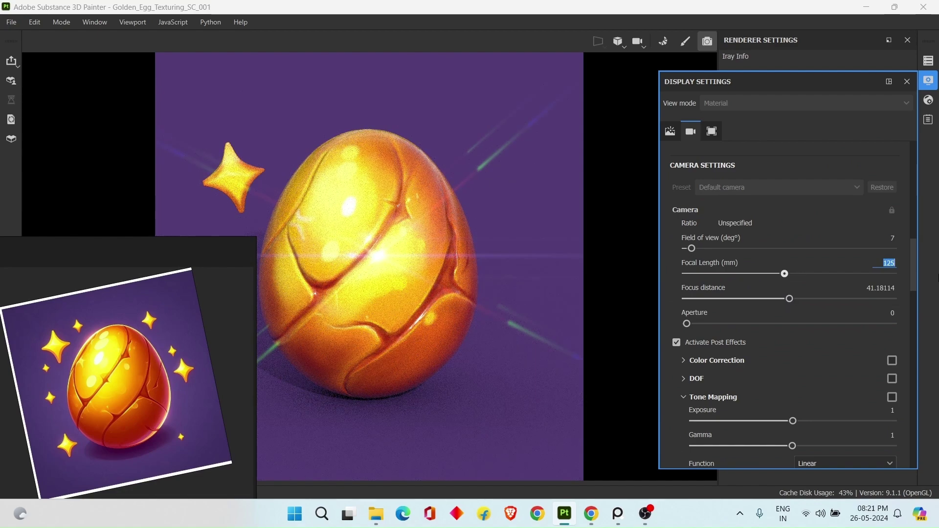
pyautogui.write('90')
pyautogui.press('Return')
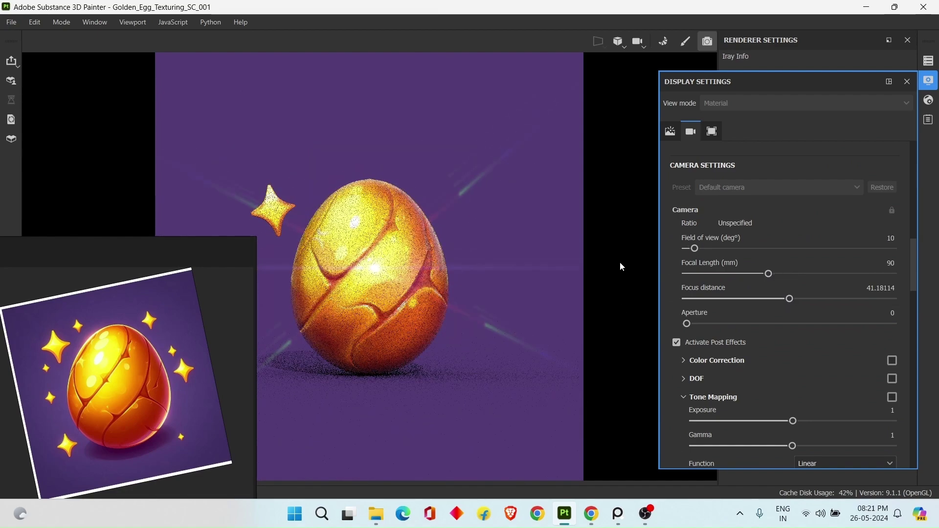
# Raise the Glare luminance and threshold and lower its remap factor in the camera post effects
pyautogui.scroll(-3, 783, 356)
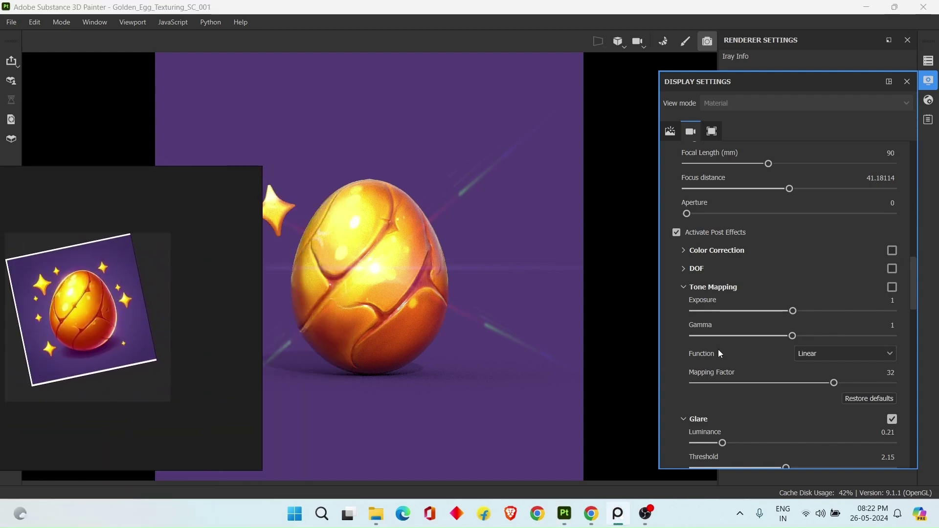
pyautogui.scroll(-4, 719, 348)
pyautogui.moveTo(788, 325)
pyautogui.mouseDown()
pyautogui.moveTo(763, 325)
pyautogui.moveTo(783, 349)
pyautogui.mouseUp()
pyautogui.moveTo(723, 296); pyautogui.dragTo(716, 278)
pyautogui.moveTo(767, 322); pyautogui.dragTo(824, 321)
pyautogui.moveTo(718, 296); pyautogui.dragTo(731, 296)
pyautogui.moveTo(783, 346); pyautogui.dragTo(774, 345)
pyautogui.moveTo(85, 362)
pyautogui.mouseDown(button='right')
pyautogui.moveTo(103, 338)
pyautogui.moveTo(204, 286)
pyautogui.moveTo(114, 313)
pyautogui.mouseUp(button='right')
pyautogui.click(619, 210)
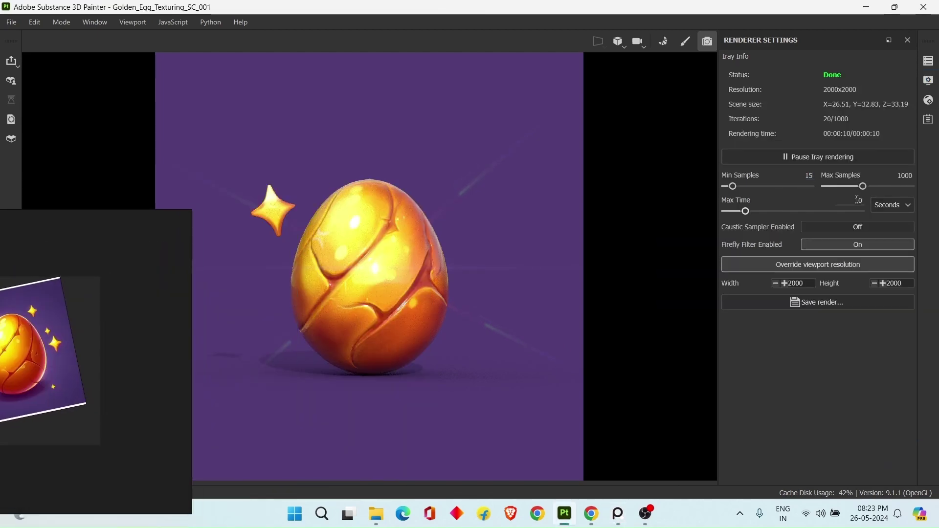
# Set the Iray maximum time to 120 seconds and the render width to 2100
pyautogui.click(827, 157)
pyautogui.moveTo(26, 351); pyautogui.dragTo(27, 259, button='right')
pyautogui.moveTo(806, 284); pyautogui.dragTo(795, 282)
pyautogui.press('Return')
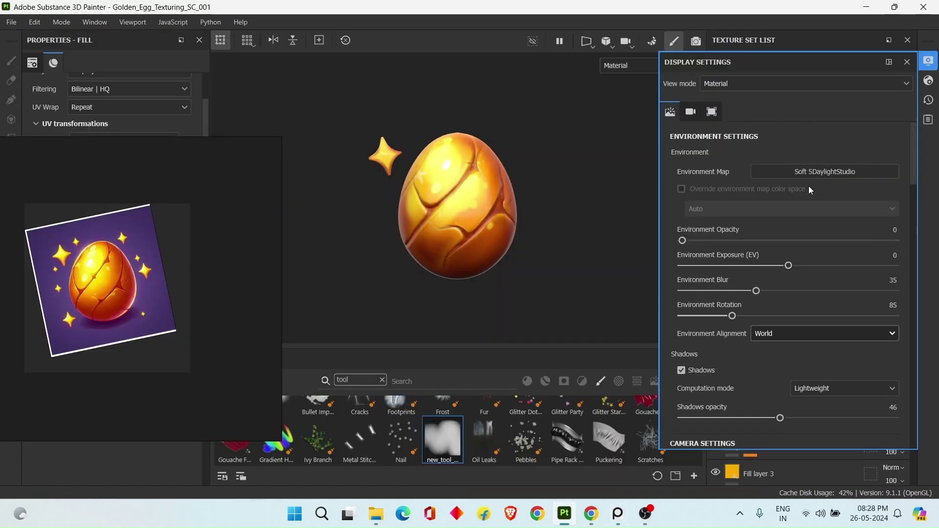
# Try several studio environment maps on the egg, ending with Studio White Umbrella, and rotate the lighting between them
pyautogui.click(809, 172)
pyautogui.click(850, 307)
pyautogui.keyDown('shift'); pyautogui.moveTo(553, 204); pyautogui.dragTo(581, 177, button='right'); pyautogui.keyUp('shift')
pyautogui.click(809, 171)
pyautogui.click(784, 242)
pyautogui.click(784, 169)
pyautogui.click(782, 212)
pyautogui.click(785, 171)
pyautogui.click(781, 255)
pyautogui.click(810, 171)
pyautogui.click(781, 321)
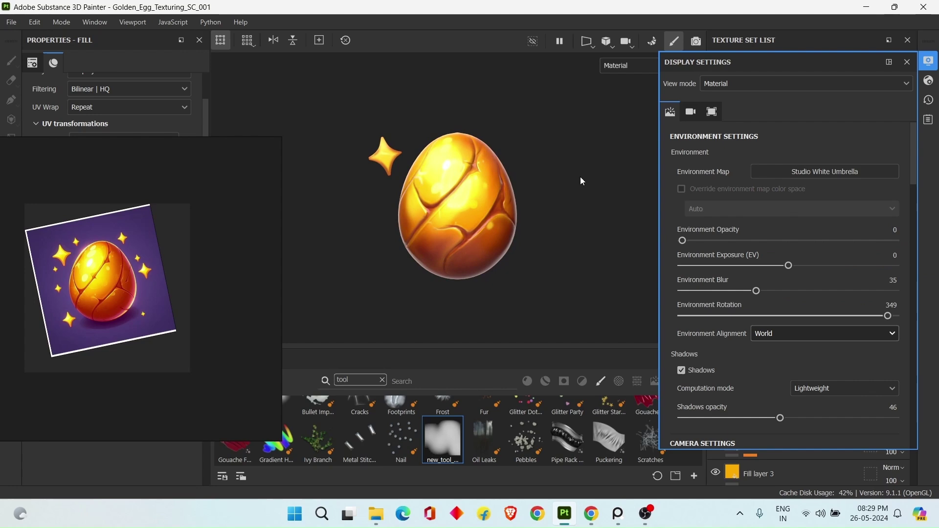
# Compare Soft 5DaylightStudio with Studio White Umbrella, keep the latter as the environment map and render the egg with Iray
pyautogui.click(802, 172)
pyautogui.click(782, 250)
pyautogui.keyDown('shift'); pyautogui.moveTo(563, 214); pyautogui.dragTo(600, 211, button='right'); pyautogui.keyUp('shift')
pyautogui.click(825, 171)
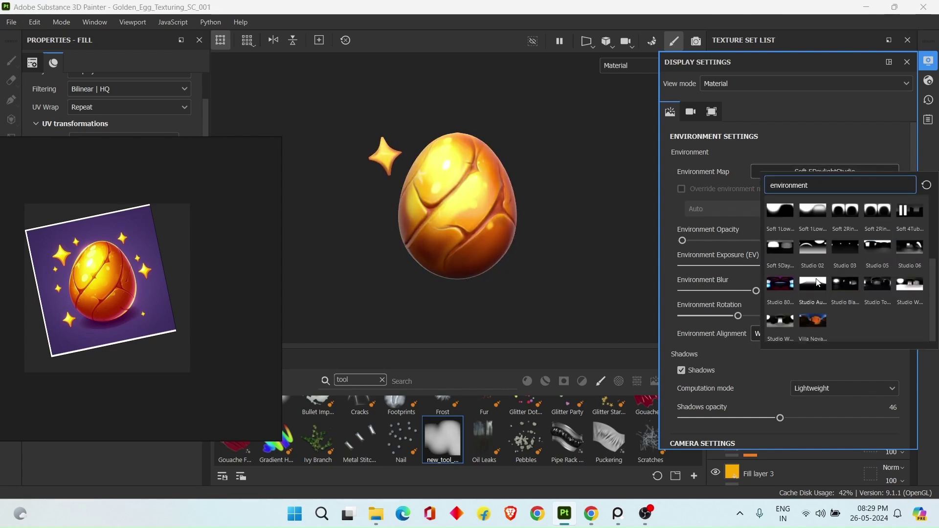
pyautogui.click(781, 320)
pyautogui.click(696, 42)
pyautogui.click(696, 42)
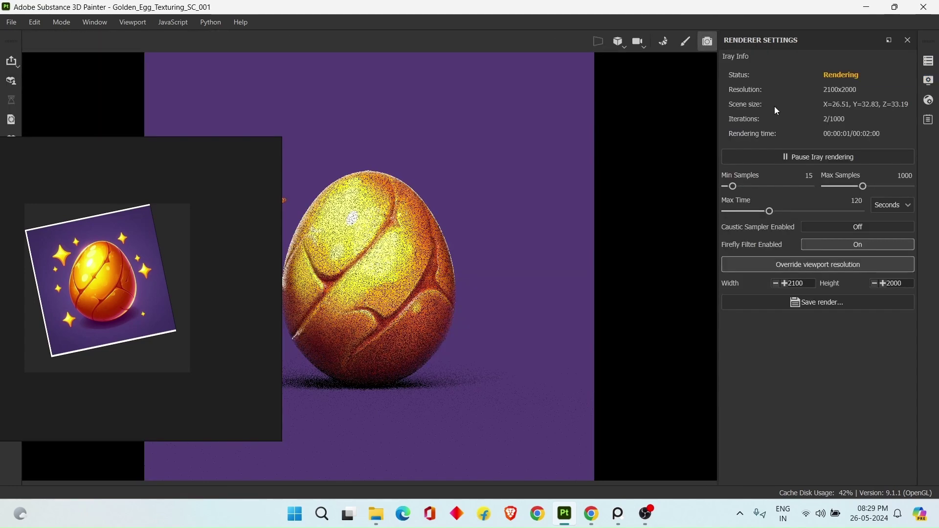
# Review the dome and environment settings and set the Iray maximum time to 150 seconds
pyautogui.click(929, 80)
pyautogui.scroll(-5, 840, 228)
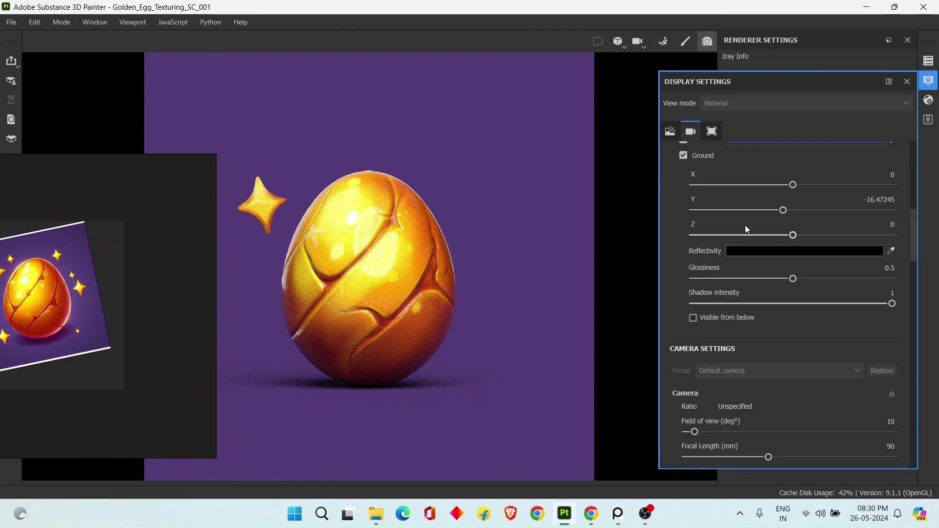
pyautogui.scroll(-1, 687, 215)
pyautogui.scroll(3, 687, 214)
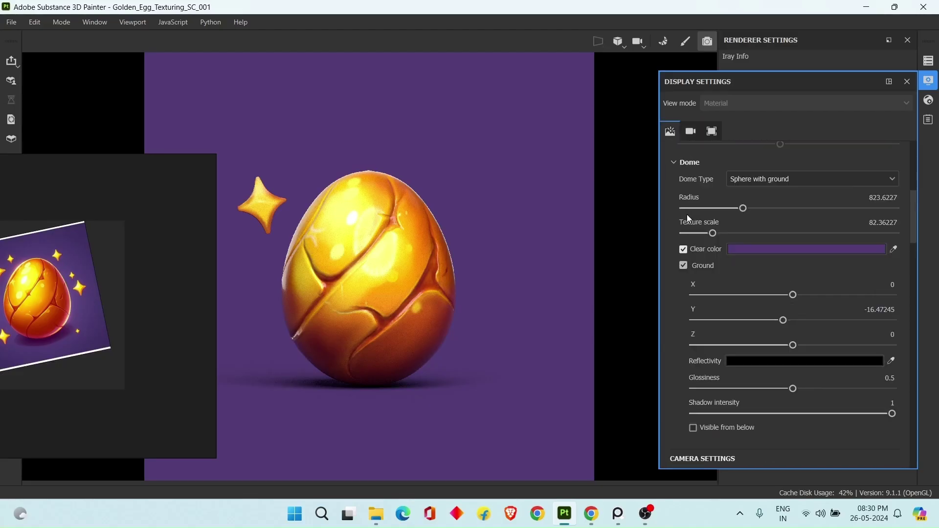
pyautogui.scroll(-1, 687, 214)
pyautogui.scroll(7, 688, 218)
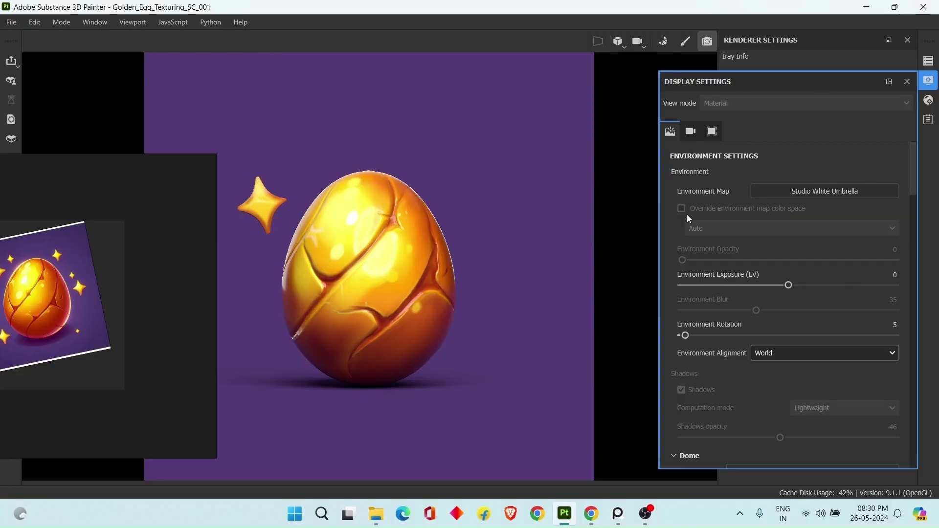
pyautogui.click(928, 81)
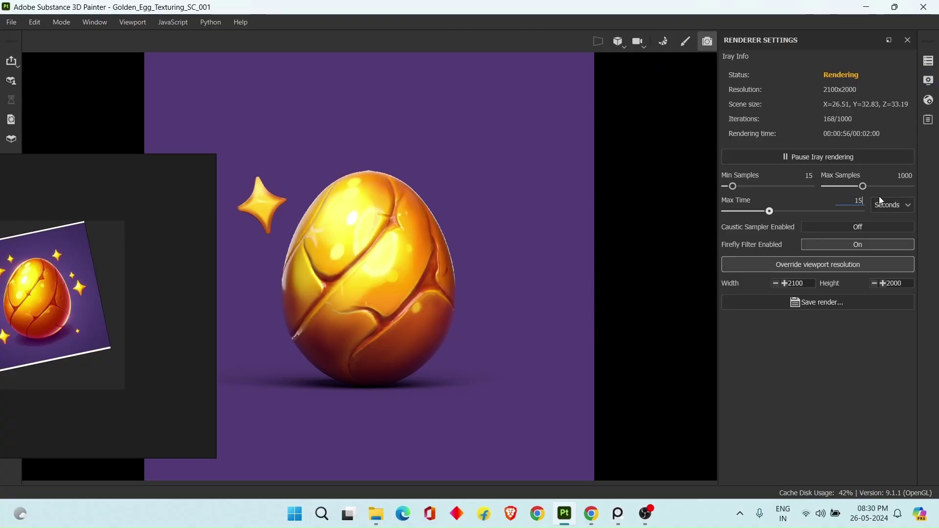
pyautogui.write('0')
pyautogui.press('Return')
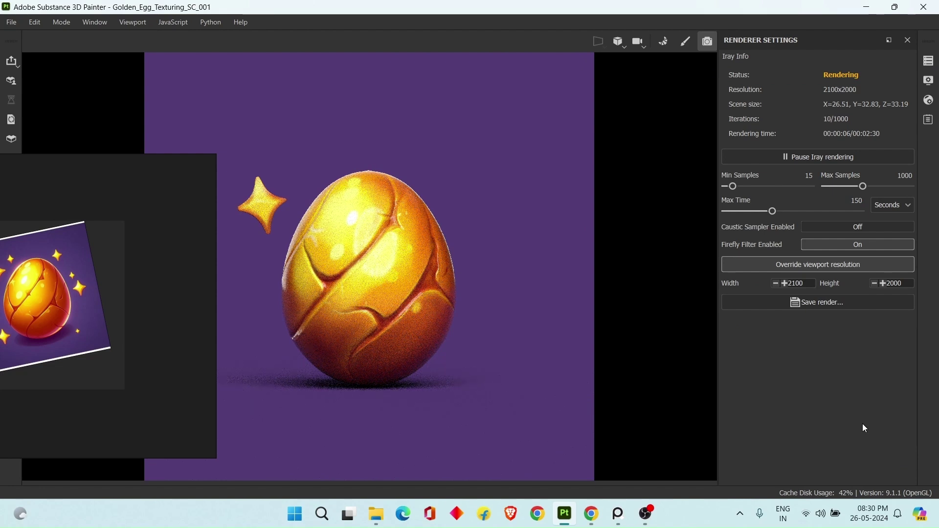
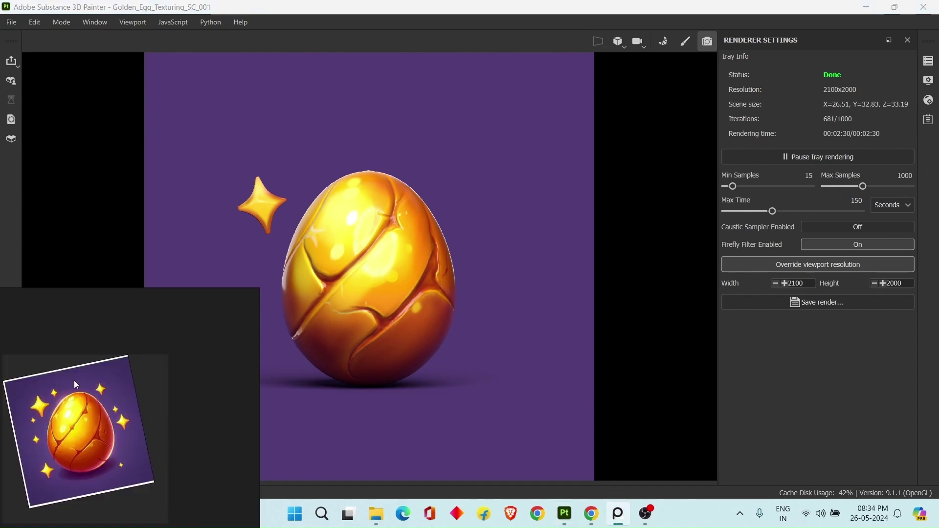
# Return to painting mode and set the environment map to Soft 5DaylightStudio
pyautogui.click(687, 41)
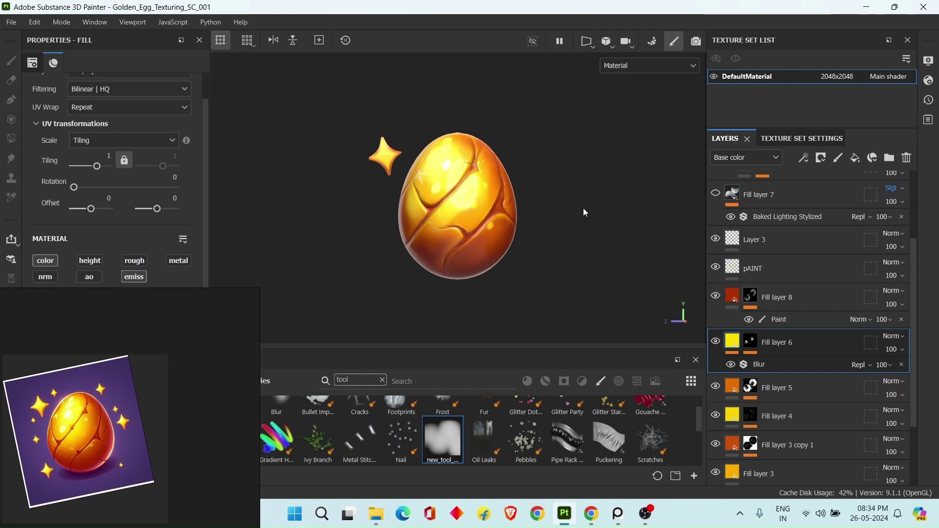
pyautogui.click(928, 60)
pyautogui.click(825, 171)
pyautogui.click(783, 247)
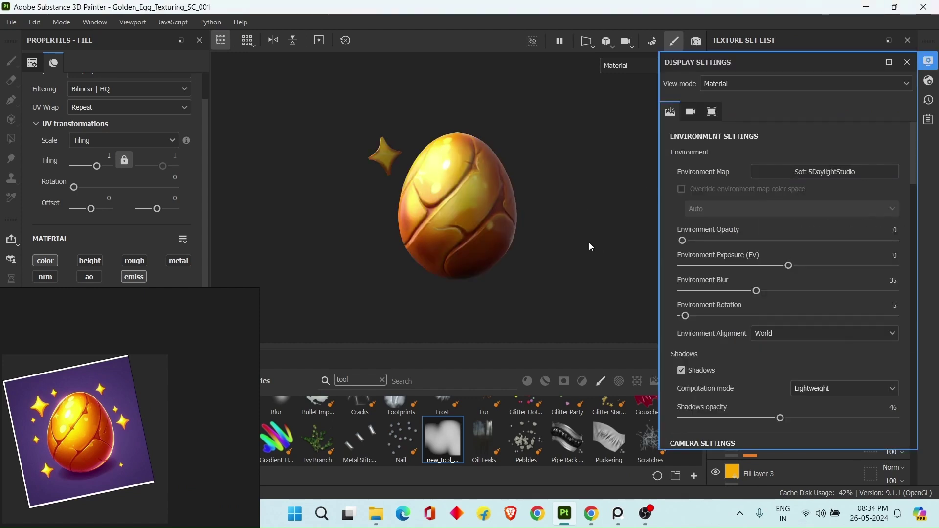
# Set the environment exposure to 0.26 and render the egg with Iray from a slightly higher viewpoint
pyautogui.moveTo(789, 266); pyautogui.dragTo(794, 266)
pyautogui.click(885, 255)
pyautogui.click(695, 41)
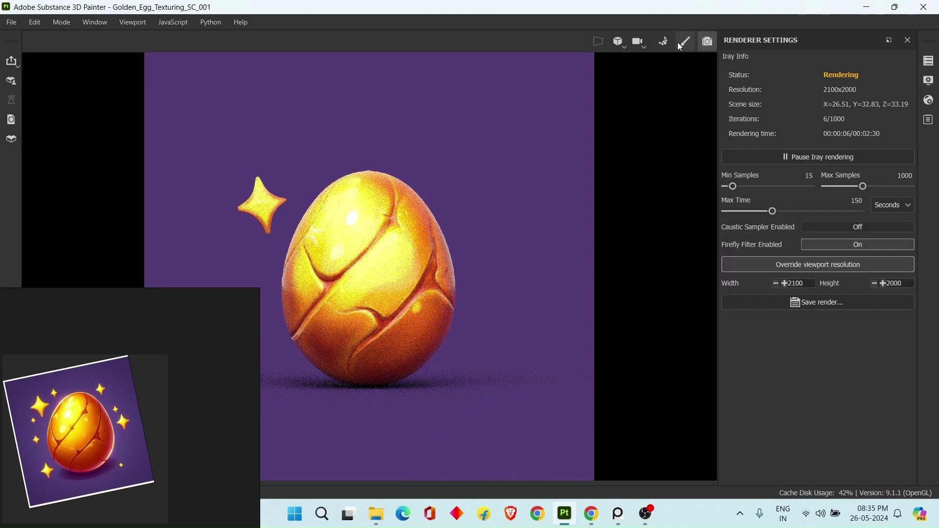
pyautogui.click(686, 41)
pyautogui.click(930, 61)
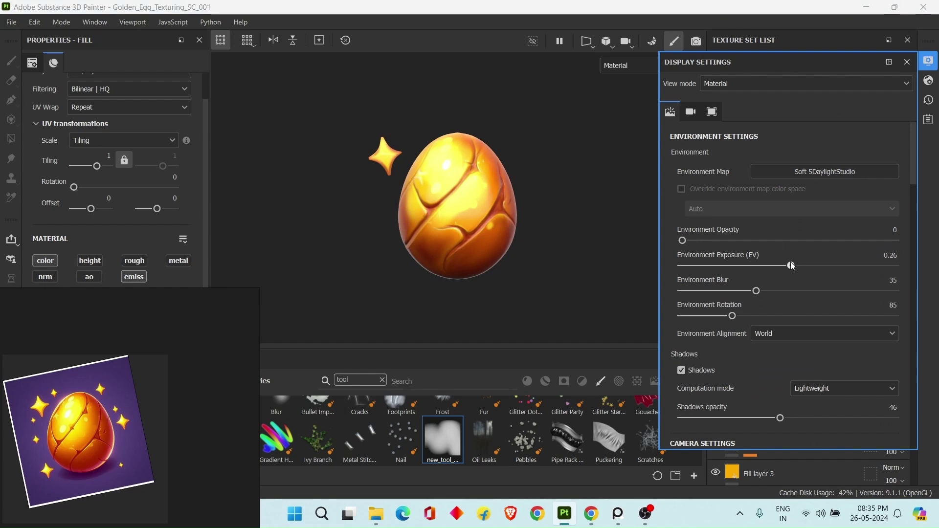
pyautogui.click(698, 42)
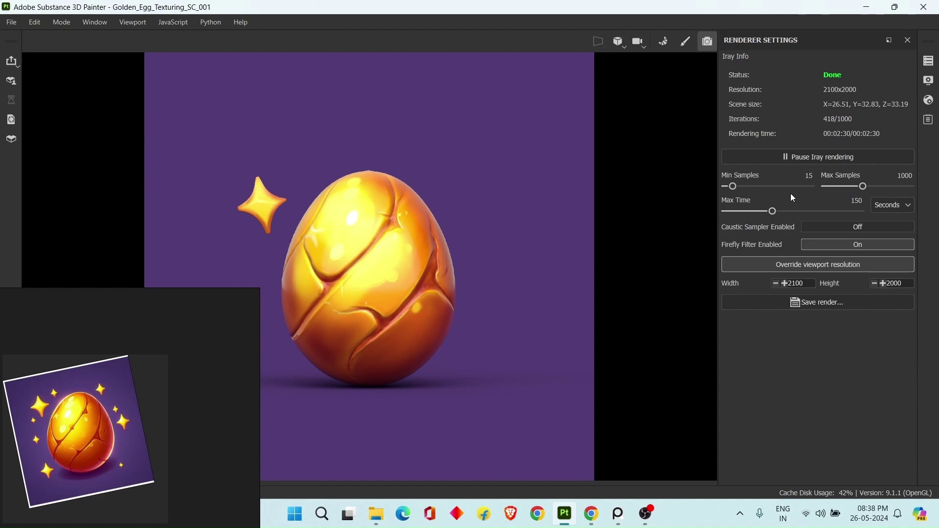
pyautogui.keyDown('alt'); pyautogui.moveTo(409, 325); pyautogui.dragTo(410, 321); pyautogui.keyUp('alt')
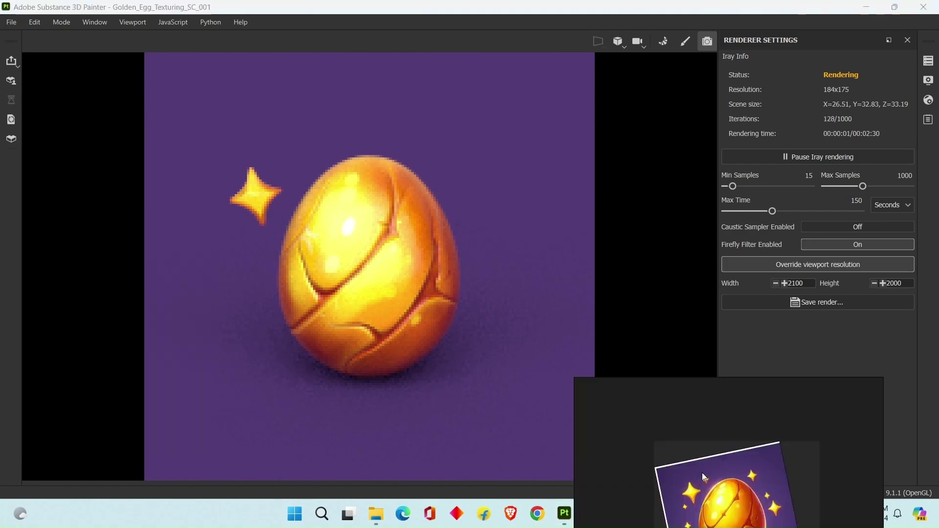
pyautogui.moveTo(702, 473); pyautogui.dragTo(91, 295)
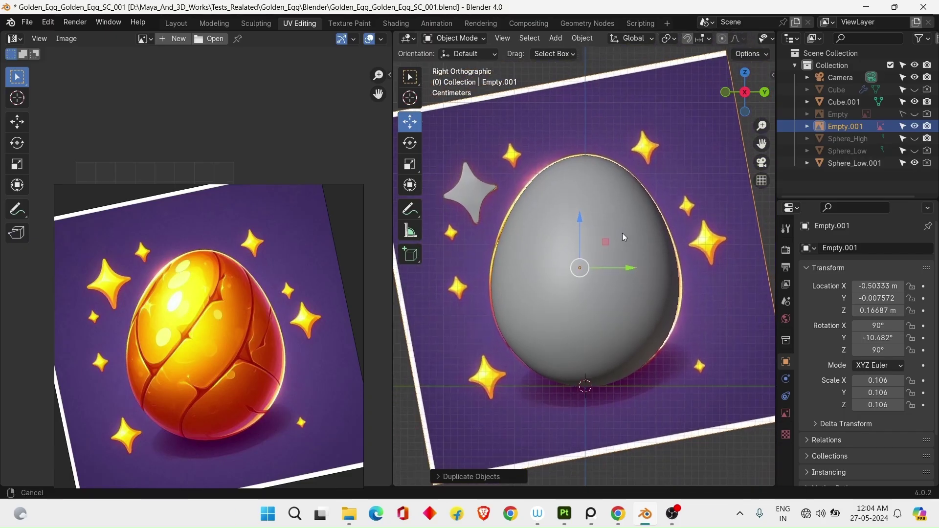
# Rotate the egg and the star model together by about 7° to line them up with the reference image
pyautogui.keyDown('alt'); pyautogui.moveTo(622, 233); pyautogui.dragTo(611, 242, button='middle'); pyautogui.keyUp('alt')
pyautogui.moveTo(228, 225); pyautogui.dragTo(222, 190, button='right')
pyautogui.moveTo(577, 229)
pyautogui.keyDown('alt'); pyautogui.mouseDown(button='middle')
pyautogui.moveTo(535, 224)
pyautogui.moveTo(577, 222)
pyautogui.mouseUp(button='middle'); pyautogui.keyUp('alt')
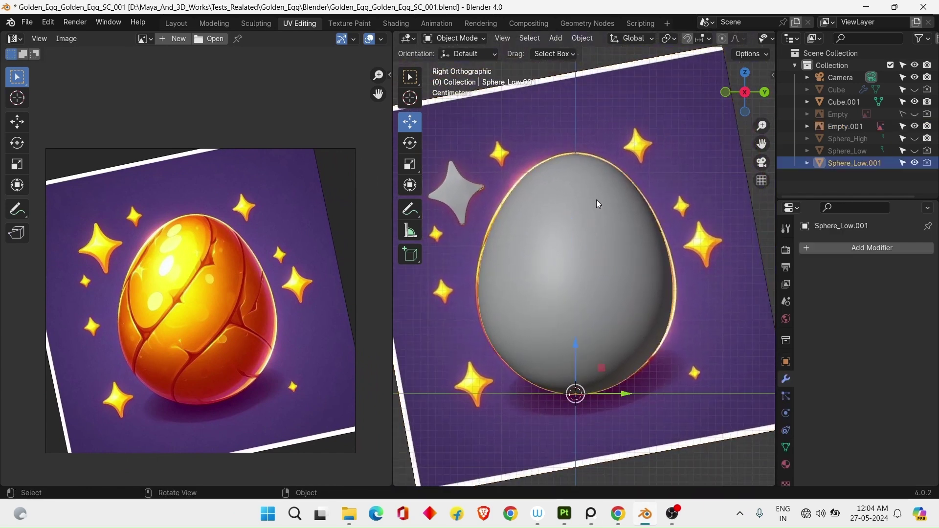
pyautogui.press('r')
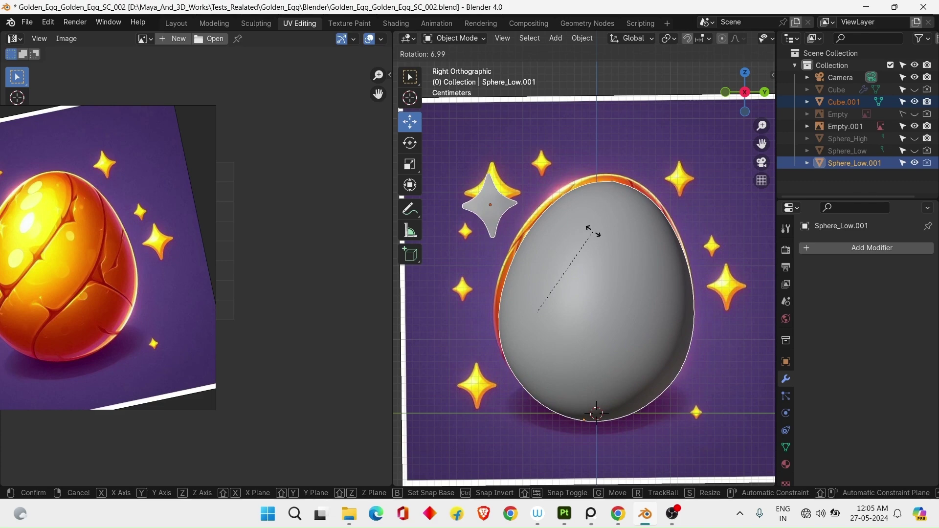
pyautogui.click(593, 232)
# Show the models in wireframe and nudge the egg vertically and horizontally until it fits the reference egg
pyautogui.click(636, 254)
pyautogui.hotkey('shift', 'z')
pyautogui.scroll(1, 646, 255)
pyautogui.moveTo(571, 404); pyautogui.dragTo(571, 394)
pyautogui.keyDown('shift'); pyautogui.moveTo(587, 392); pyautogui.dragTo(606, 384, button='middle'); pyautogui.keyUp('shift')
pyautogui.moveTo(634, 436); pyautogui.dragTo(629, 436)
# Move the large star over the upper-left reference star and rotate it about 3° to match
pyautogui.keyDown('shift'); pyautogui.moveTo(514, 196); pyautogui.dragTo(561, 261, button='middle'); pyautogui.keyUp('shift')
pyautogui.click(531, 247)
pyautogui.moveTo(523, 203); pyautogui.dragTo(524, 187)
pyautogui.scroll(7, 548, 227)
pyautogui.keyDown('shift'); pyautogui.moveTo(533, 208); pyautogui.dragTo(628, 243, button='middle'); pyautogui.keyUp('shift')
pyautogui.scroll(-1, 628, 243)
pyautogui.press('r')
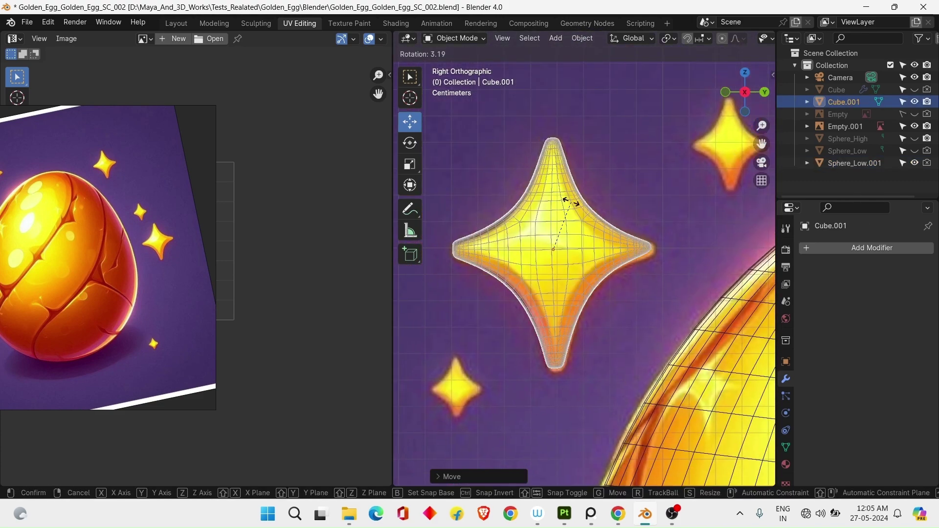
pyautogui.click(574, 197)
# Fine-tune the large star's position over the reference star, undoing the first adjustment
pyautogui.press('g')
pyautogui.click(577, 201)
pyautogui.scroll(-1, 576, 202)
pyautogui.hotkey('ctrl', 'z')
pyautogui.press('g')
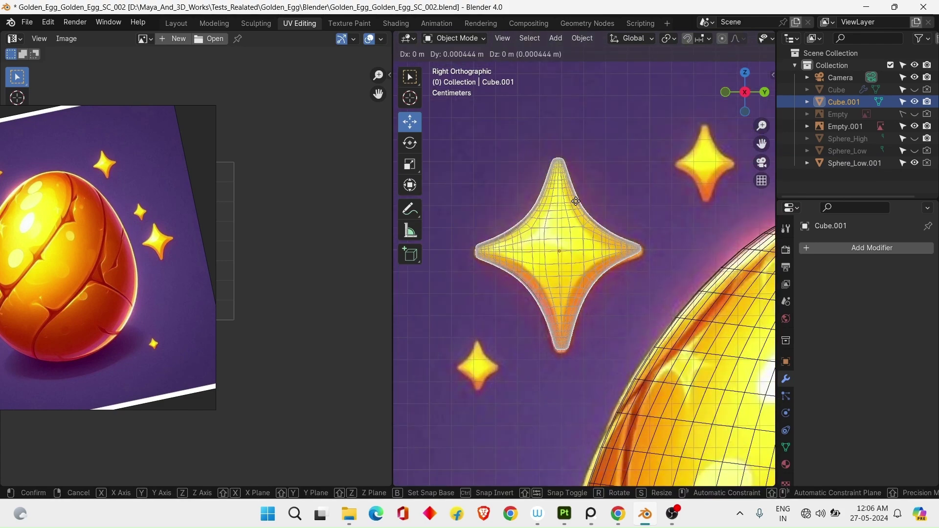
pyautogui.click(576, 201)
# Duplicate the large star onto the small reference star near the egg's upper left and scale the copy down
pyautogui.scroll(-7, 597, 230)
pyautogui.scroll(3, 607, 247)
pyautogui.hotkey('shift', 'd')
pyautogui.click(676, 203)
pyautogui.scroll(2, 636, 204)
pyautogui.press('s')
pyautogui.keyDown('shift'); pyautogui.moveTo(709, 198); pyautogui.dragTo(517, 178, button='middle'); pyautogui.keyUp('shift')
pyautogui.click(584, 206)
# Duplicate the star again and position the copy over the small reference star right of the egg
pyautogui.scroll(-3, 585, 209)
pyautogui.hotkey('shift', 'd')
pyautogui.click(749, 306)
pyautogui.scroll(5, 747, 294)
pyautogui.keyDown('shift'); pyautogui.moveTo(745, 286); pyautogui.dragTo(486, 201, button='middle'); pyautogui.keyUp('shift')
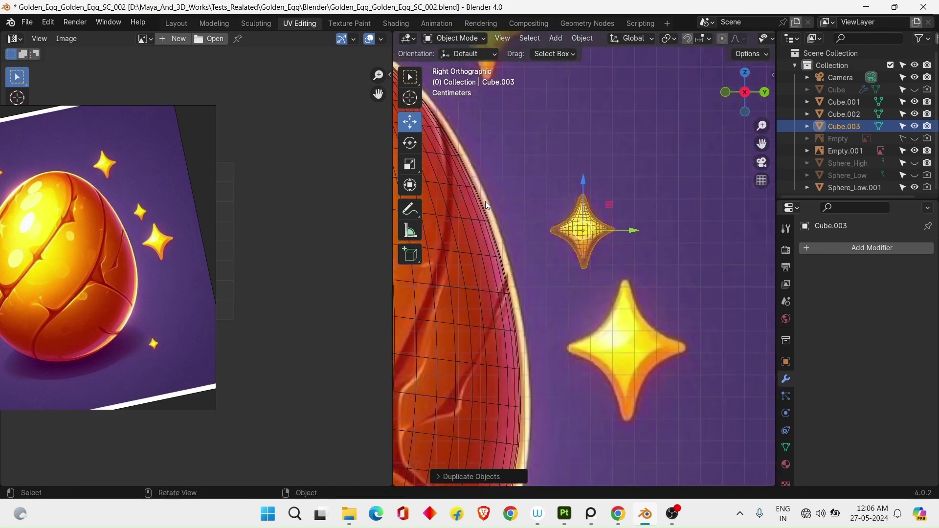
pyautogui.scroll(5, 485, 201)
pyautogui.press('g')
pyautogui.click(558, 190)
# Scale the copy down, adjusting its height to fit the small reference star, and save the file
pyautogui.press('s')
pyautogui.click(651, 200)
pyautogui.click(410, 164)
pyautogui.moveTo(558, 155); pyautogui.dragTo(558, 151)
pyautogui.scroll(1, 595, 183)
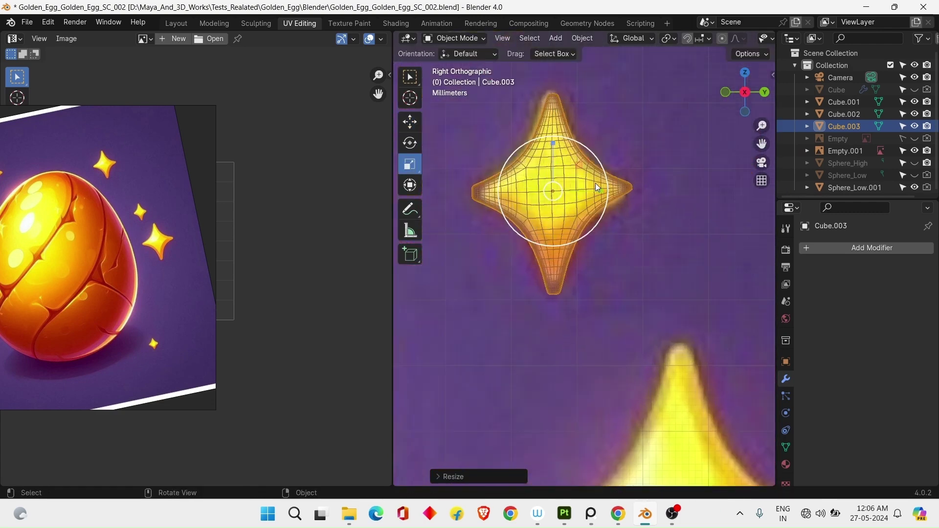
pyautogui.keyDown('shift'); pyautogui.moveTo(596, 184); pyautogui.dragTo(602, 207, button='middle'); pyautogui.keyUp('shift')
pyautogui.press('r')
pyautogui.rightClick(624, 186)
pyautogui.scroll(-8, 625, 196)
pyautogui.hotkey('shift', 'space')
pyautogui.press('g')
pyautogui.hotkey('ctrl', 's')
# Duplicate the small star onto the reference star at the egg's upper right and enlarge the copy
pyautogui.hotkey('shift', 'd')
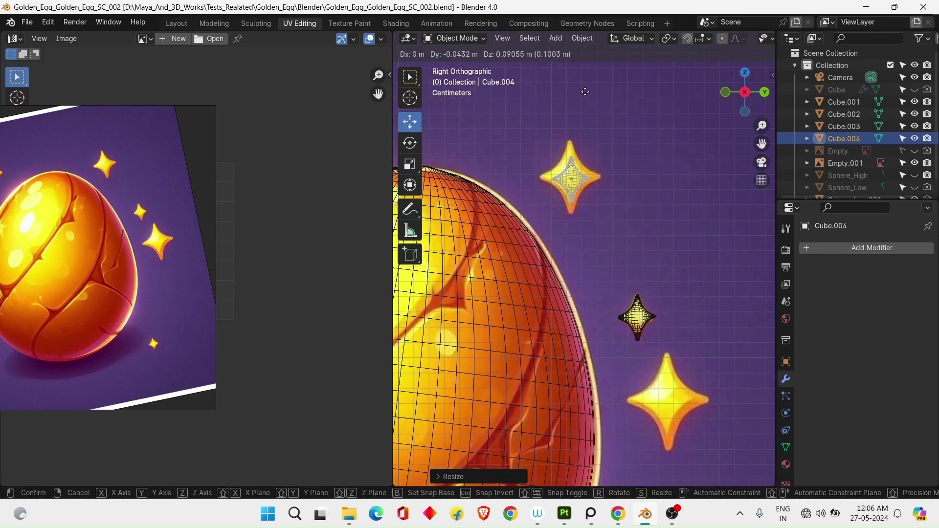
pyautogui.click(586, 96)
pyautogui.press('s')
pyautogui.click(660, 181)
# Fine-tune the upper-right star's vertical and horizontal position to match the reference outline
pyautogui.scroll(5, 574, 175)
pyautogui.keyDown('shift'); pyautogui.moveTo(574, 175); pyautogui.dragTo(583, 240, button='middle'); pyautogui.keyUp('shift')
pyautogui.scroll(3, 583, 238)
pyautogui.moveTo(627, 226); pyautogui.dragTo(628, 226)
pyautogui.moveTo(575, 179); pyautogui.dragTo(572, 185)
pyautogui.moveTo(624, 228); pyautogui.dragTo(621, 227)
pyautogui.click(573, 193)
# Duplicate the upper-right star onto the larger reference star beside the egg and scale the copy along Y to fit
pyautogui.scroll(-11, 558, 193)
pyautogui.click(557, 197)
pyautogui.hotkey('shift', 'd')
pyautogui.click(606, 299)
pyautogui.scroll(5, 597, 298)
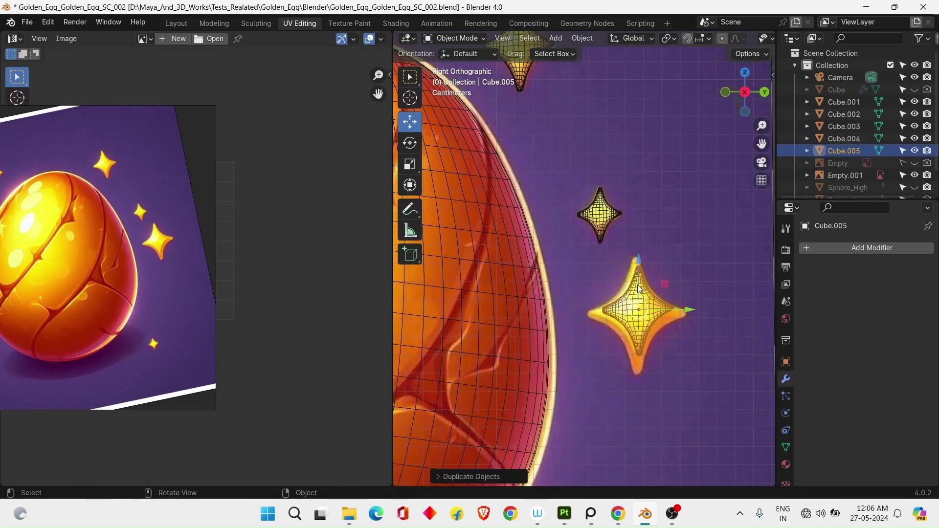
pyautogui.press('KP_Decimal')
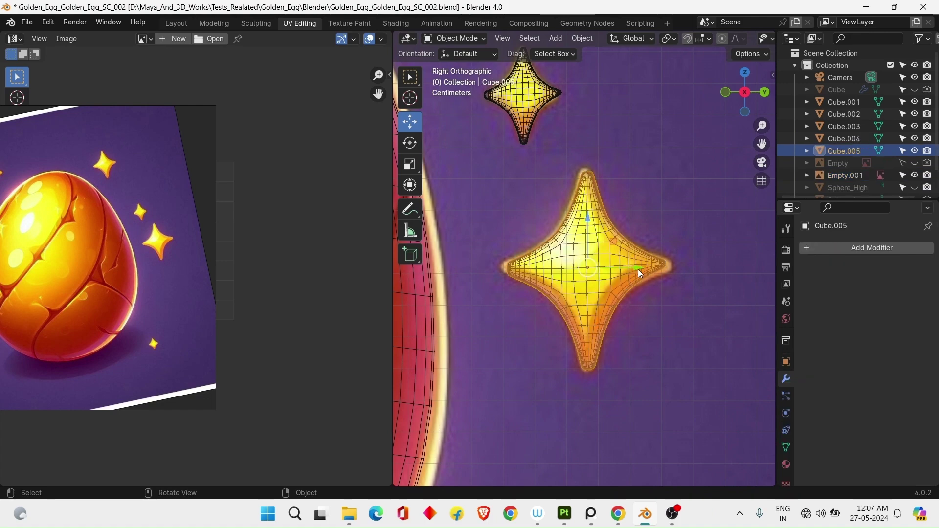
pyautogui.press('s')
pyautogui.press('y')
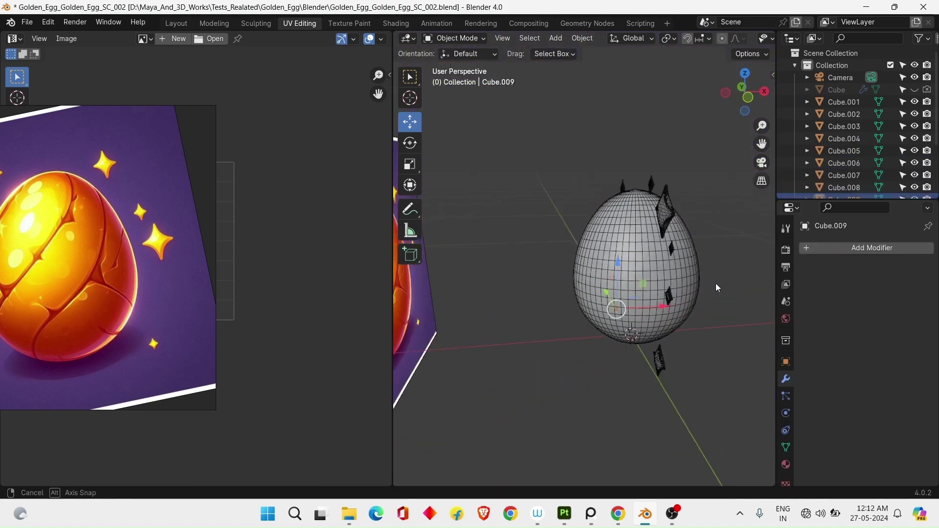
# Select the egg, all the stars and the reference image in the right view and apply their transforms
pyautogui.press('KP_3')
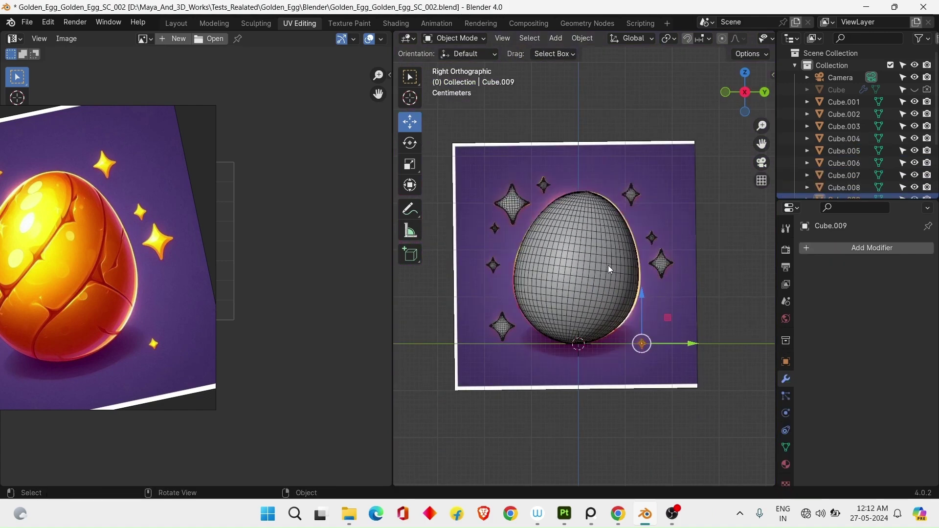
pyautogui.keyDown('shift'); pyautogui.moveTo(611, 270); pyautogui.dragTo(574, 275, button='middle'); pyautogui.keyUp('shift')
pyautogui.click(602, 277)
pyautogui.hotkey('alt', 'a')
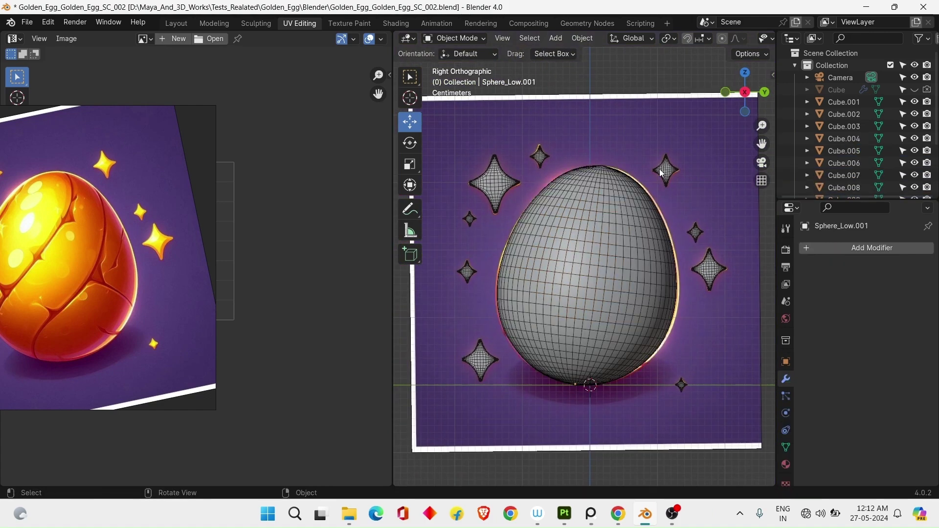
pyautogui.keyDown('shift'); pyautogui.moveTo(654, 269); pyautogui.dragTo(649, 266, button='middle'); pyautogui.keyUp('shift')
pyautogui.click(650, 265)
pyautogui.scroll(-2, 650, 266)
pyautogui.moveTo(451, 147); pyautogui.dragTo(675, 352)
pyautogui.moveTo(661, 301); pyautogui.dragTo(688, 312, button='middle')
pyautogui.press('KP_3')
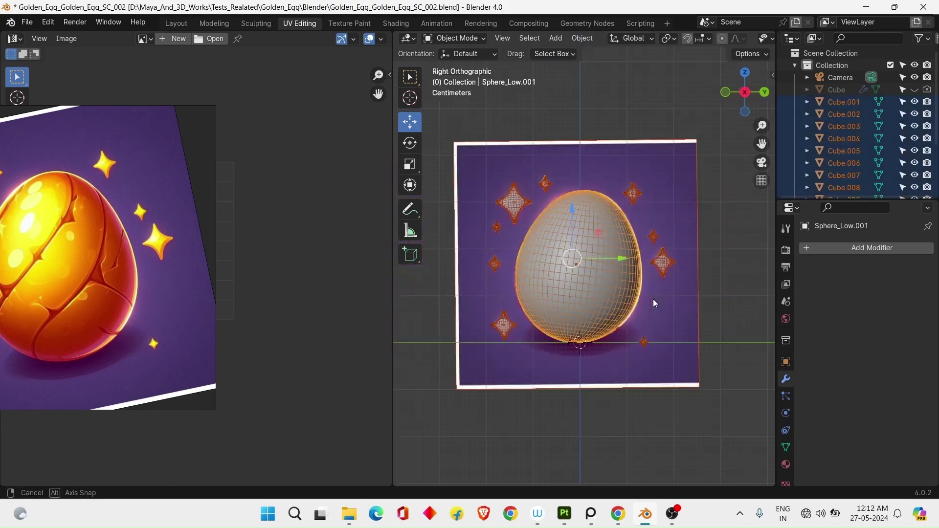
pyautogui.hotkey('ctrl', 'a')
pyautogui.click(631, 343)
pyautogui.click(27, 22)
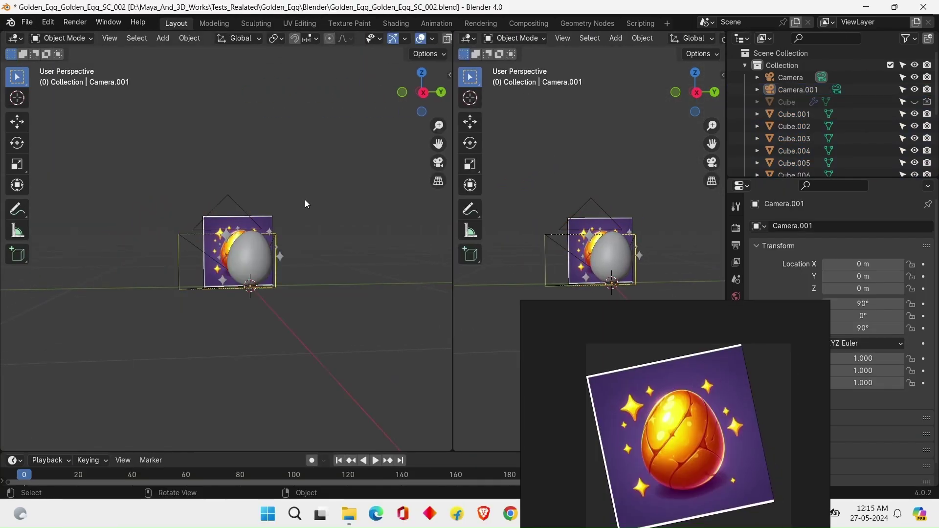
# Check the view through the existing camera and return to a close perspective view of the egg
pyautogui.press('KP_0')
pyautogui.scroll(6, 274, 206)
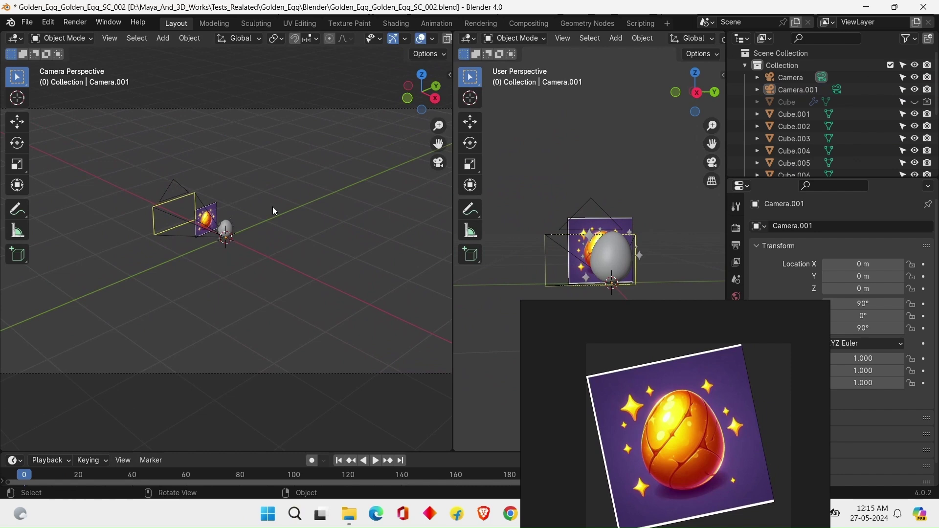
pyautogui.press('KP_0')
pyautogui.scroll(1, 294, 229)
pyautogui.moveTo(288, 246); pyautogui.dragTo(291, 248, button='middle')
pyautogui.scroll(3, 294, 244)
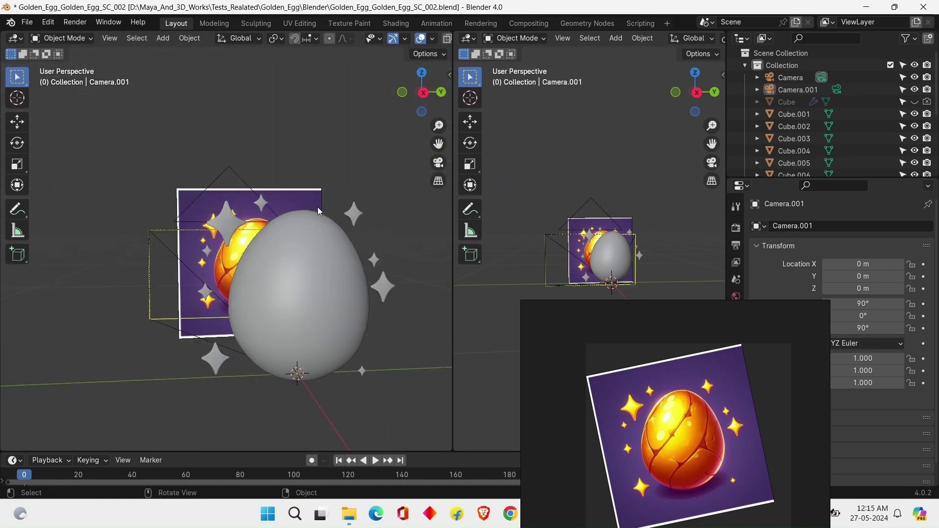
# Move the floating reference image aside, select Camera.001 and make it the active camera view
pyautogui.moveTo(578, 362); pyautogui.dragTo(673, 414, button='right')
pyautogui.click(582, 262)
pyautogui.keyDown('alt'); pyautogui.moveTo(583, 261); pyautogui.dragTo(668, 295); pyautogui.keyUp('alt')
pyautogui.keyDown('alt'); pyautogui.moveTo(668, 295); pyautogui.dragTo(595, 274, button='right'); pyautogui.keyUp('alt')
pyautogui.moveTo(594, 274)
pyautogui.keyDown('alt'); pyautogui.mouseDown(button='middle')
pyautogui.moveTo(609, 258)
pyautogui.moveTo(590, 259)
pyautogui.mouseUp(button='middle'); pyautogui.keyUp('alt')
pyautogui.click(521, 260)
pyautogui.press('f')
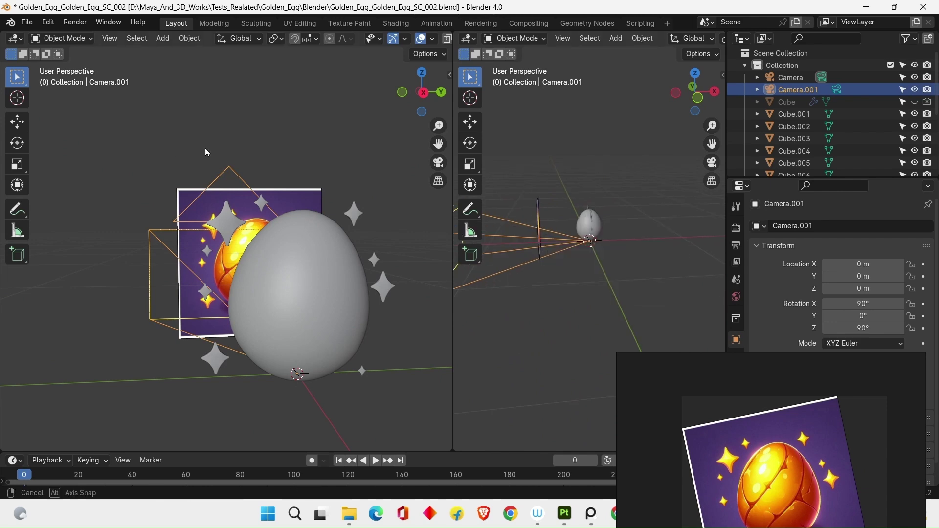
pyautogui.press('KP_0')
# Activate the Move tool and, in the front view, move Camera.001 along X to face the egg from the front
pyautogui.hotkey('shift', 'space')
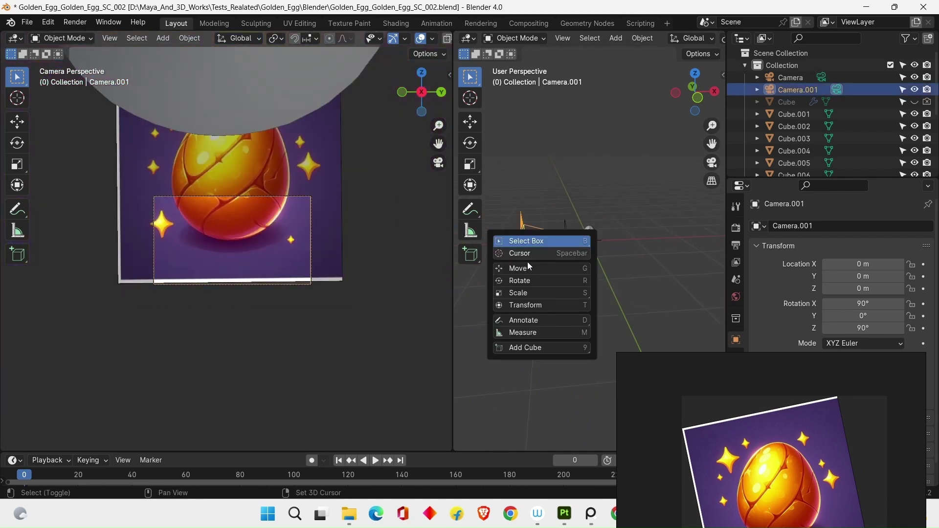
pyautogui.click(513, 269)
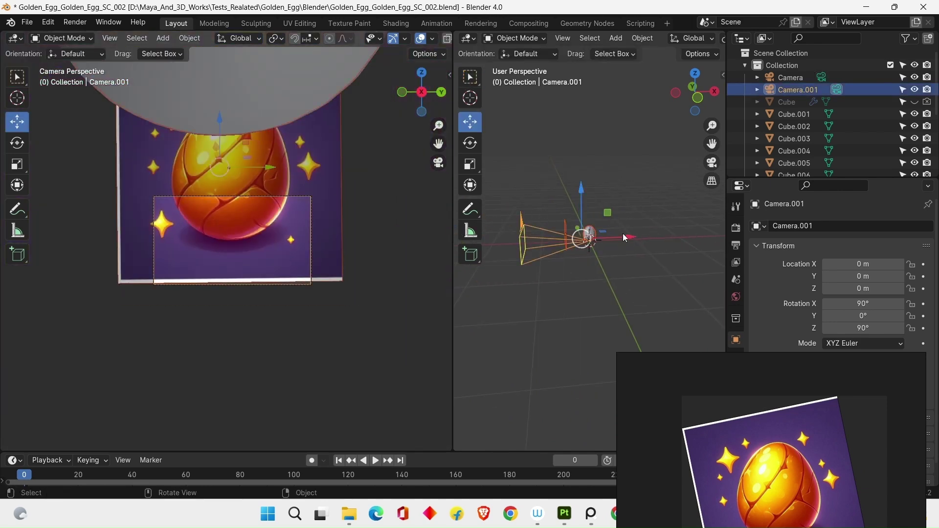
pyautogui.moveTo(623, 234)
pyautogui.mouseDown(button='middle')
pyautogui.moveTo(620, 259)
pyautogui.moveTo(596, 186)
pyautogui.moveTo(640, 228)
pyautogui.mouseUp(button='middle')
pyautogui.moveTo(640, 228); pyautogui.dragTo(644, 229)
pyautogui.moveTo(641, 228); pyautogui.dragTo(600, 214, button='middle')
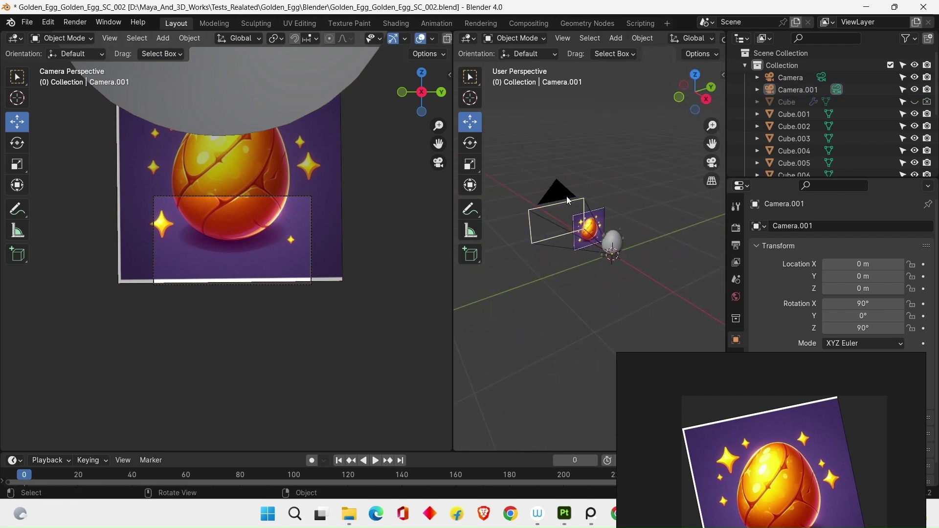
pyautogui.click(568, 199)
pyautogui.press('KP_1')
pyautogui.press('g')
pyautogui.press('x')
pyautogui.click(718, 226)
# Try sliding the egg along X toward the camera twice, undoing each move
pyautogui.scroll(-3, 679, 245)
pyautogui.keyDown('shift'); pyautogui.moveTo(680, 247); pyautogui.dragTo(621, 248, button='middle'); pyautogui.keyUp('shift')
pyautogui.scroll(3, 636, 251)
pyautogui.click(582, 257)
pyautogui.scroll(1, 585, 257)
pyautogui.click(657, 263)
pyautogui.click(488, 233)
pyautogui.keyDown('alt'); pyautogui.moveTo(505, 239); pyautogui.dragTo(573, 251, button='middle'); pyautogui.keyUp('alt')
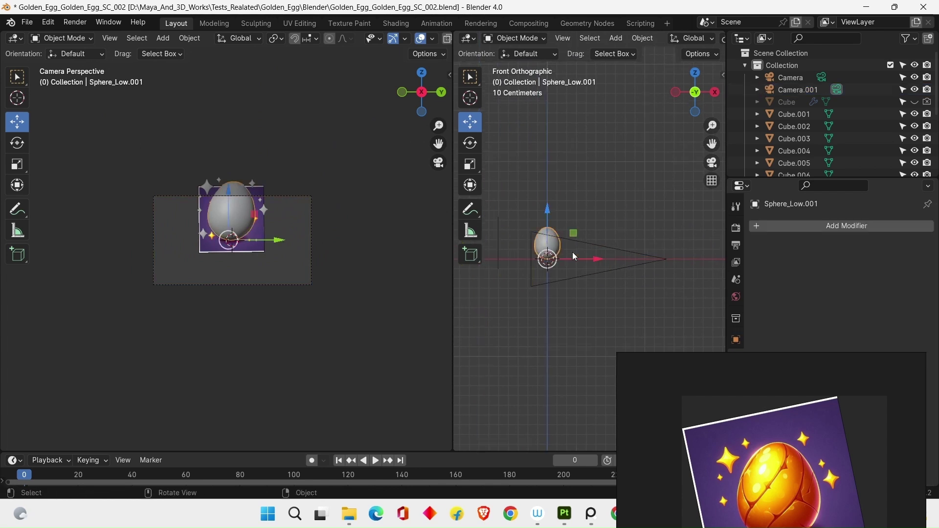
pyautogui.scroll(3, 573, 255)
pyautogui.moveTo(568, 271); pyautogui.dragTo(630, 272)
pyautogui.hotkey('ctrl', 'z')
pyautogui.moveTo(566, 269); pyautogui.dragTo(612, 272)
pyautogui.hotkey('ctrl', 'z')
# Select Camera.001, raise it along Z and nudge it along X to center the egg in the frame
pyautogui.keyDown('alt'); pyautogui.moveTo(635, 280); pyautogui.dragTo(562, 249, button='middle'); pyautogui.keyUp('alt')
pyautogui.scroll(-5, 563, 249)
pyautogui.click(587, 248)
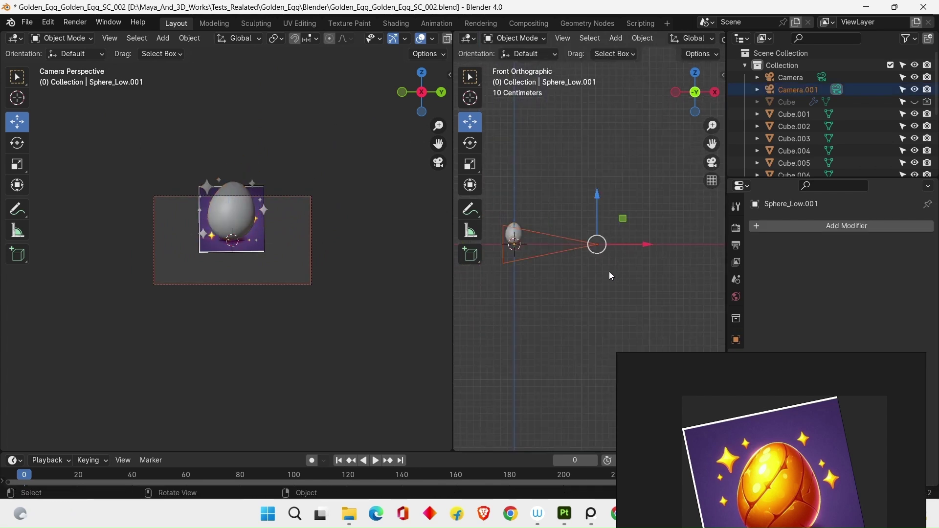
pyautogui.moveTo(598, 196); pyautogui.dragTo(598, 183)
pyautogui.moveTo(648, 233); pyautogui.dragTo(650, 233)
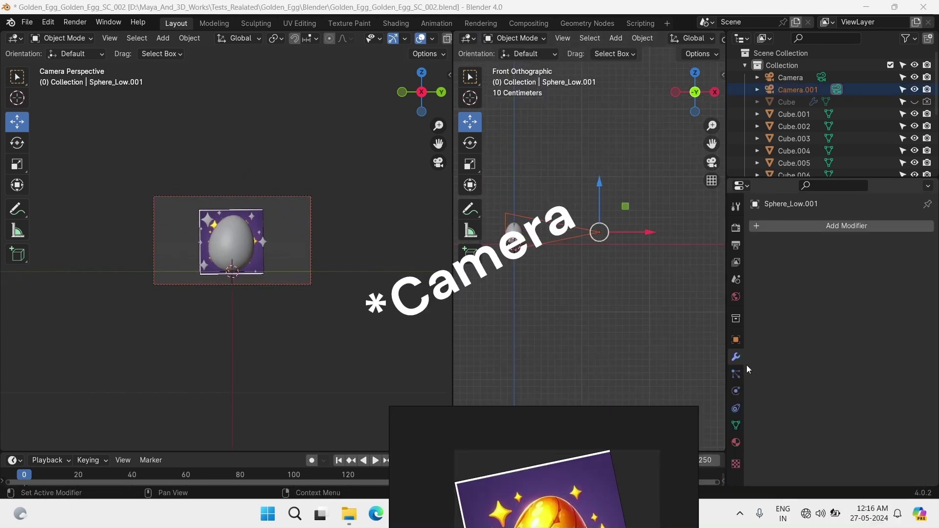
# Set Camera.001's focal length to 90 mm and move it farther back along X to frame the egg and stars
pyautogui.click(736, 206)
pyautogui.click(736, 442)
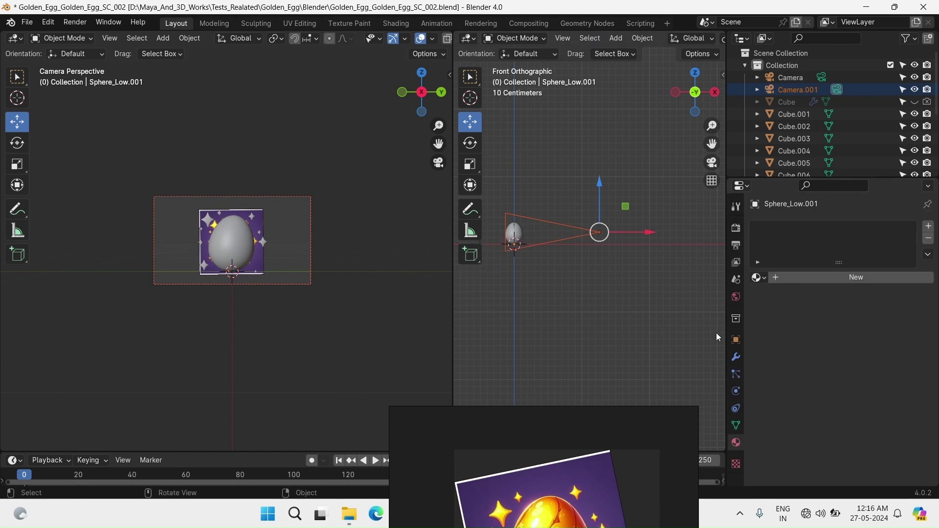
pyautogui.click(582, 236)
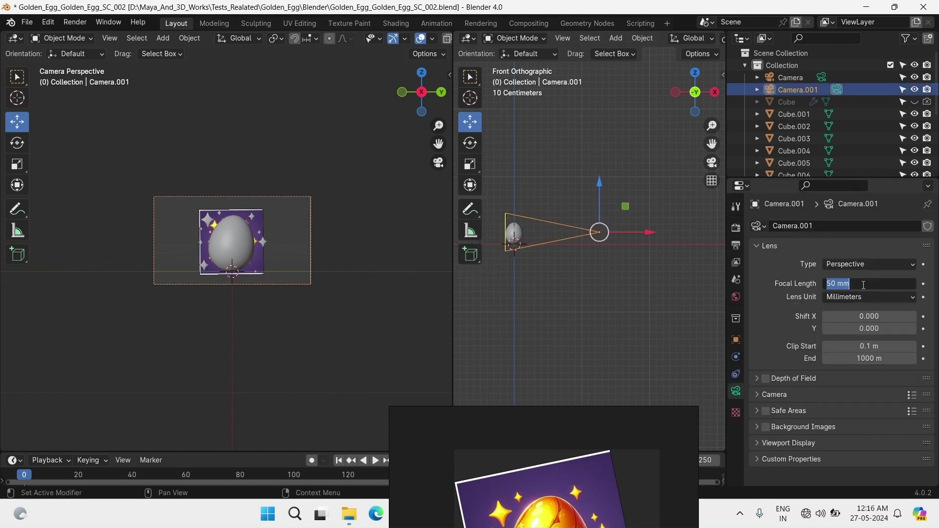
pyautogui.write('90')
pyautogui.press('Return')
pyautogui.press('g')
pyautogui.press('x')
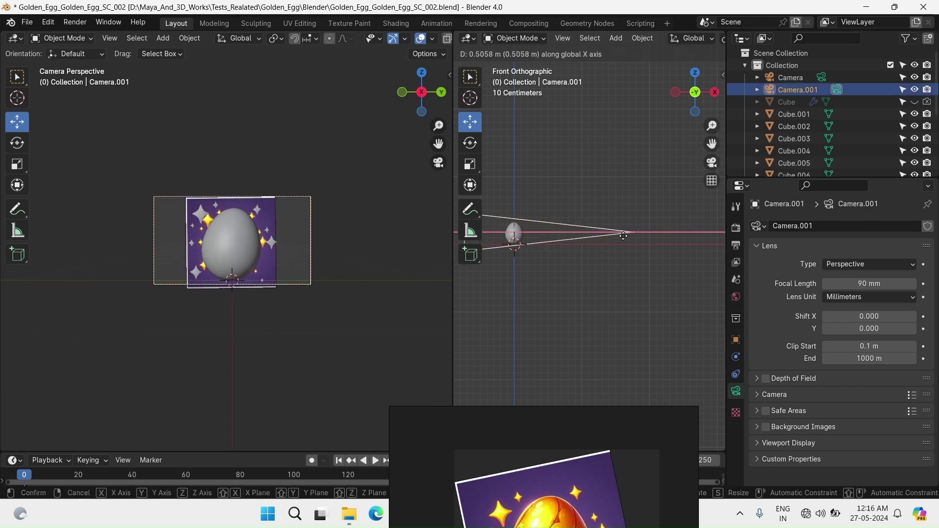
pyautogui.click(633, 236)
# Open the horizontal render resolution in the output format settings for editing
pyautogui.click(736, 244)
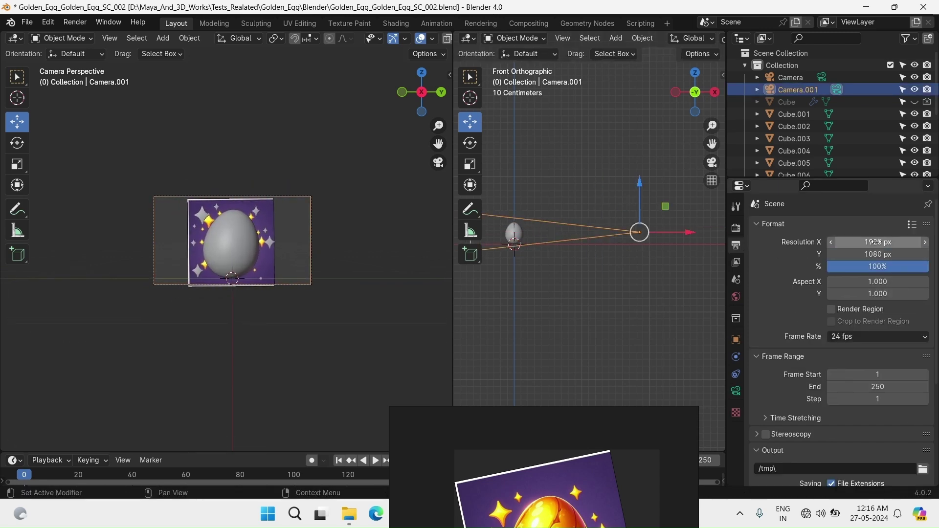
pyautogui.click(875, 241)
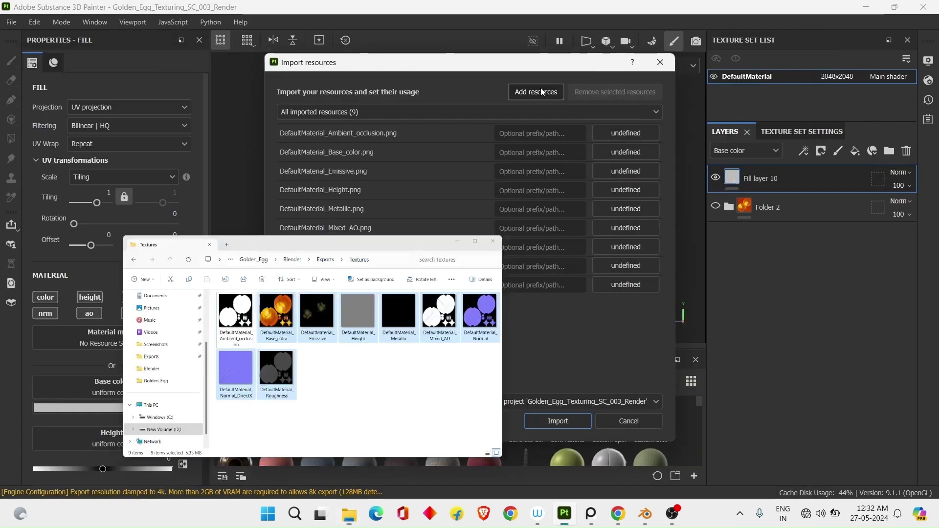
# In Substance 3D Painter, import all nine DefaultMaterial maps as textures and assign the Base_color map to Fill layer 10's base color
pyautogui.click(386, 266)
pyautogui.keyDown('shift'); pyautogui.click(384, 284); pyautogui.keyUp('shift')
pyautogui.click(629, 133)
pyautogui.click(645, 182)
pyautogui.click(561, 421)
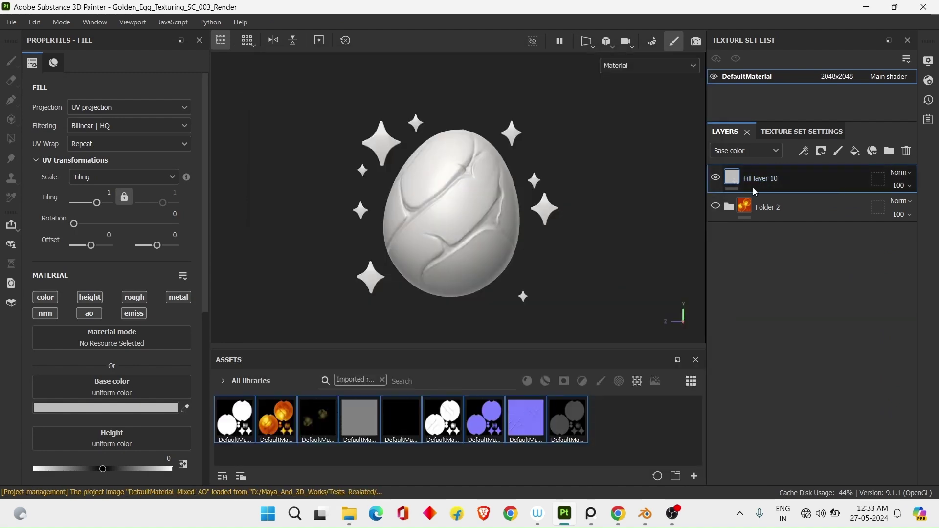
pyautogui.click(288, 434)
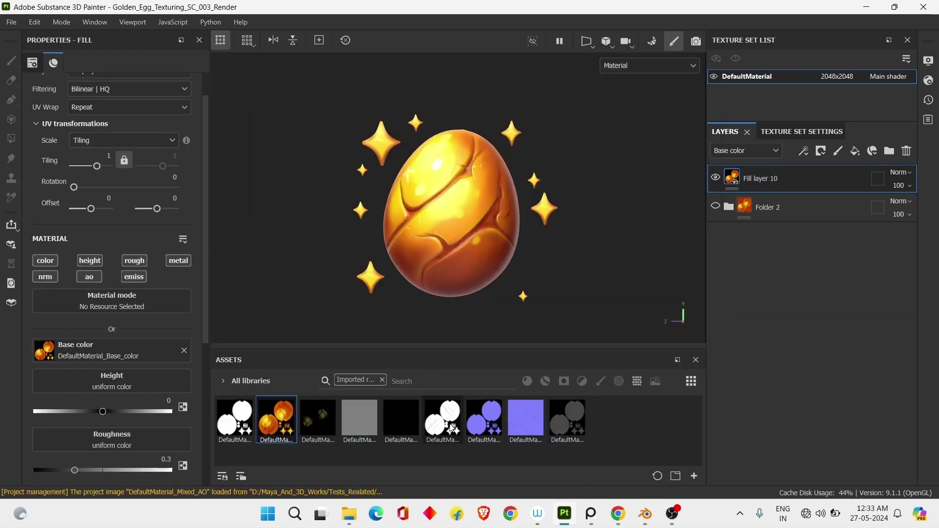
# Try the Mixed_AO map as Fill layer 10's roughness, remove it and lower the uniform roughness to about 0.23
pyautogui.moveTo(452, 430); pyautogui.dragTo(116, 434)
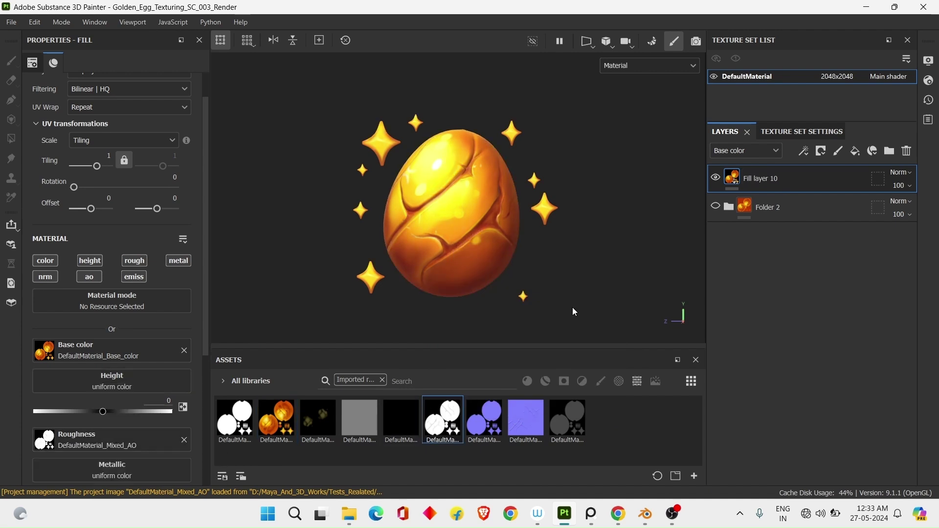
pyautogui.click(185, 440)
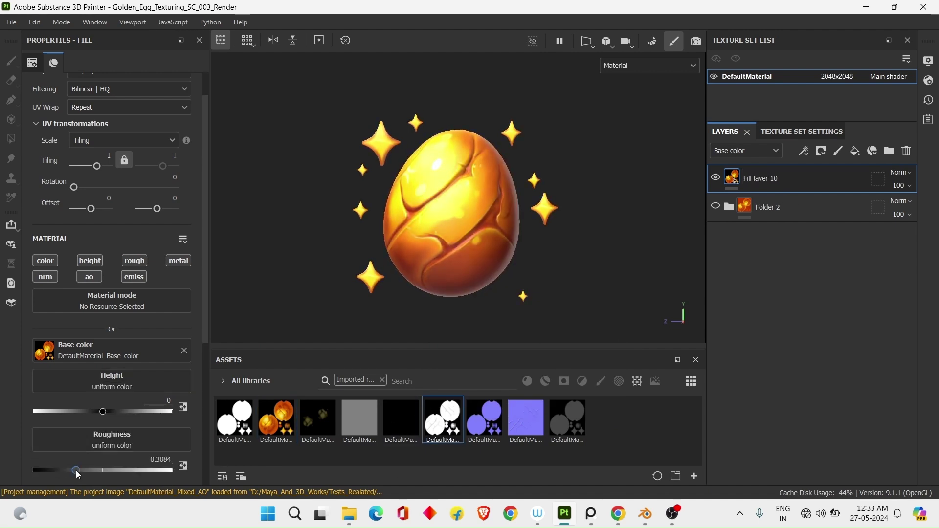
pyautogui.moveTo(76, 470); pyautogui.dragTo(53, 471)
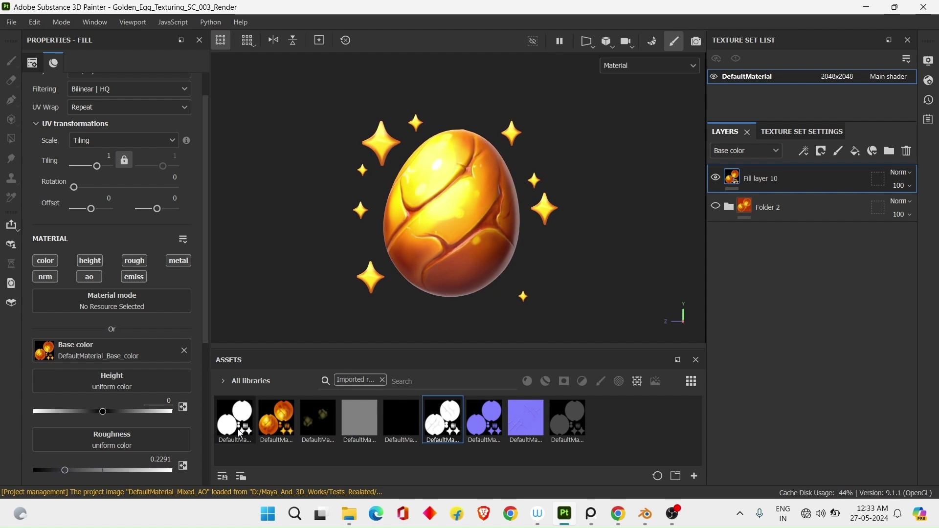
# Try the DefaultMaterial_Roughness map as Fill layer 10's roughness and remove it
pyautogui.moveTo(567, 421); pyautogui.dragTo(119, 439)
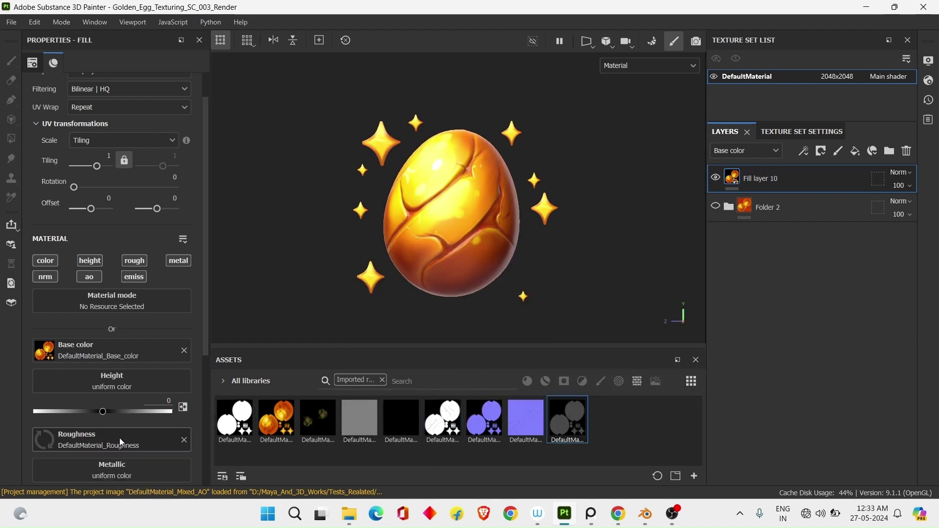
pyautogui.scroll(-5, 120, 438)
pyautogui.scroll(2, 160, 354)
pyautogui.click(184, 318)
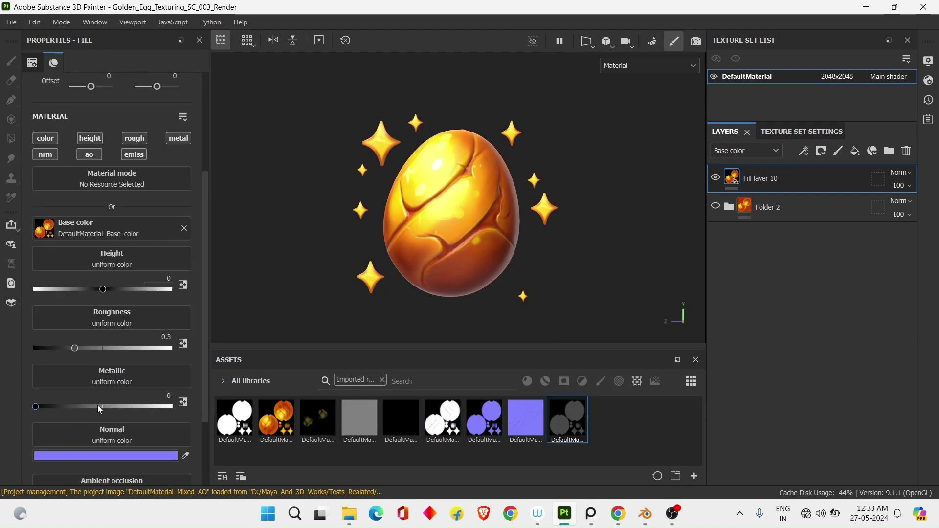
# Assign the DefaultMaterial_Roughness map to Fill layer 10's roughness, then try the DefaultMaterial_Normal_DirectX map as its normal and remove it
pyautogui.moveTo(568, 430); pyautogui.dragTo(113, 318)
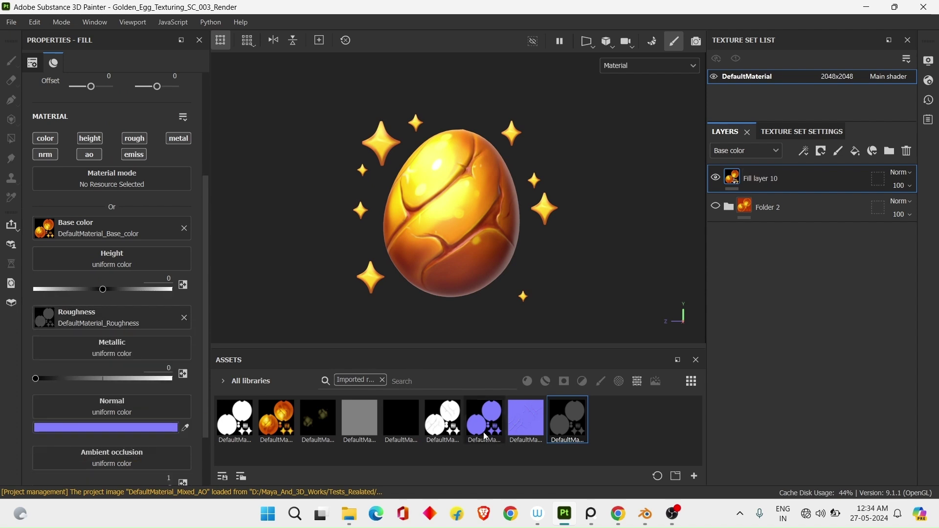
pyautogui.moveTo(572, 429)
pyautogui.moveTo(532, 421); pyautogui.dragTo(95, 404)
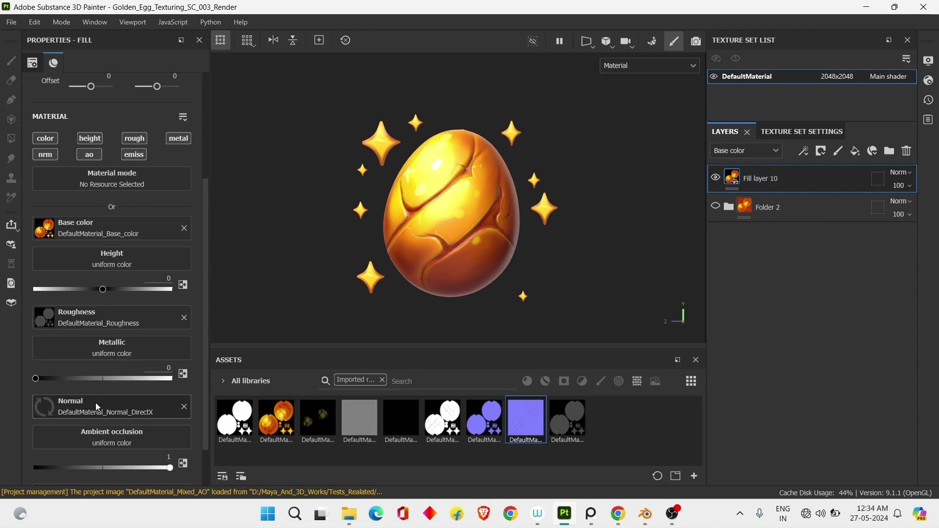
pyautogui.click(184, 407)
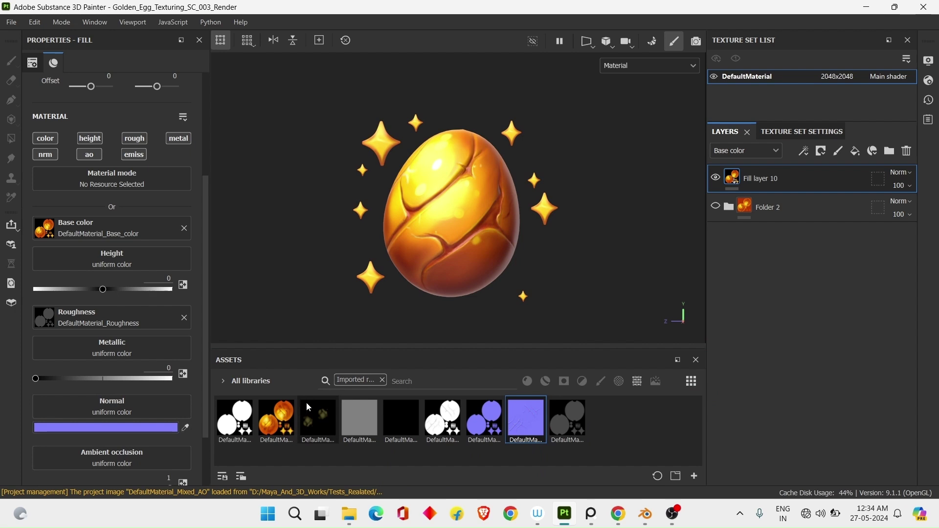
# Assign the DefaultMaterial_Mixed_AO map to Fill layer 10's ambient occlusion
pyautogui.scroll(-3, 103, 394)
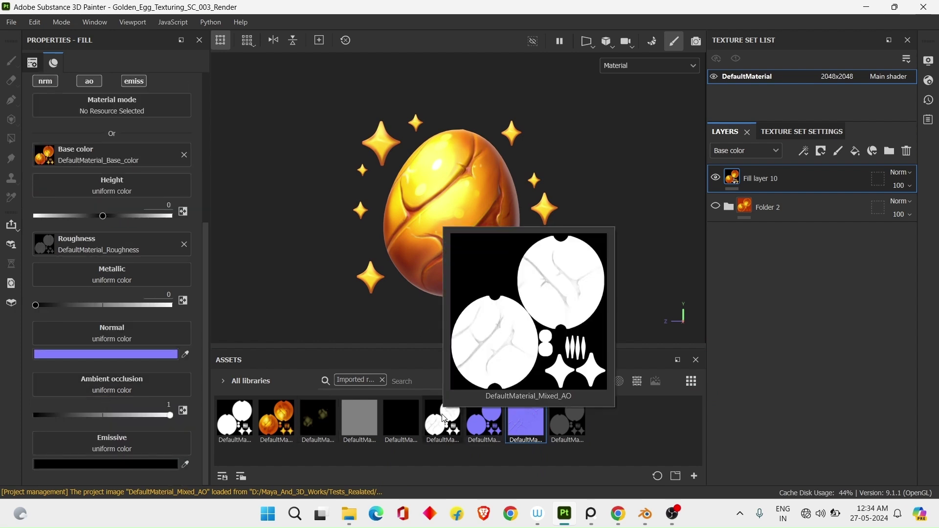
pyautogui.moveTo(443, 420); pyautogui.dragTo(123, 396)
pyautogui.moveTo(318, 426)
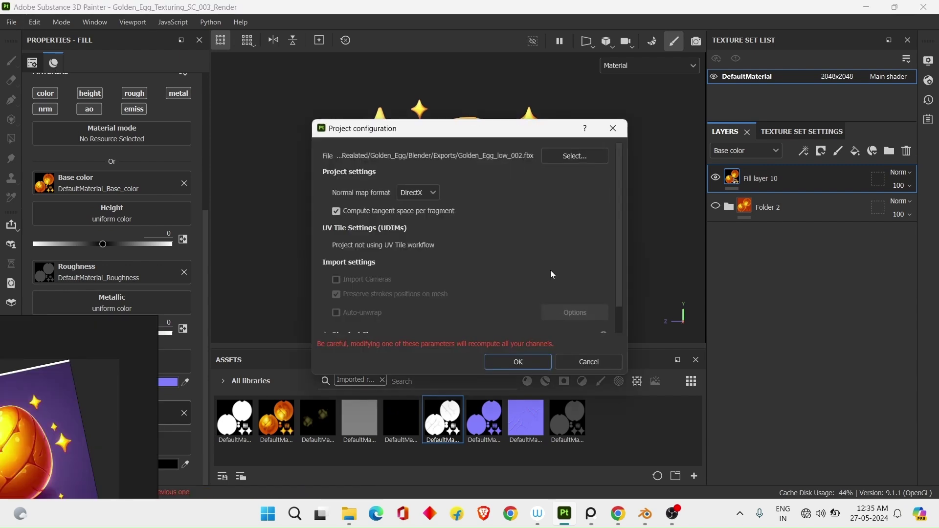
# Reselect the exported FBX mesh file in the project configuration and apply it to the project
pyautogui.scroll(-1, 497, 218)
pyautogui.scroll(1, 497, 217)
pyautogui.click(575, 156)
pyautogui.doubleClick(524, 293)
pyautogui.click(521, 362)
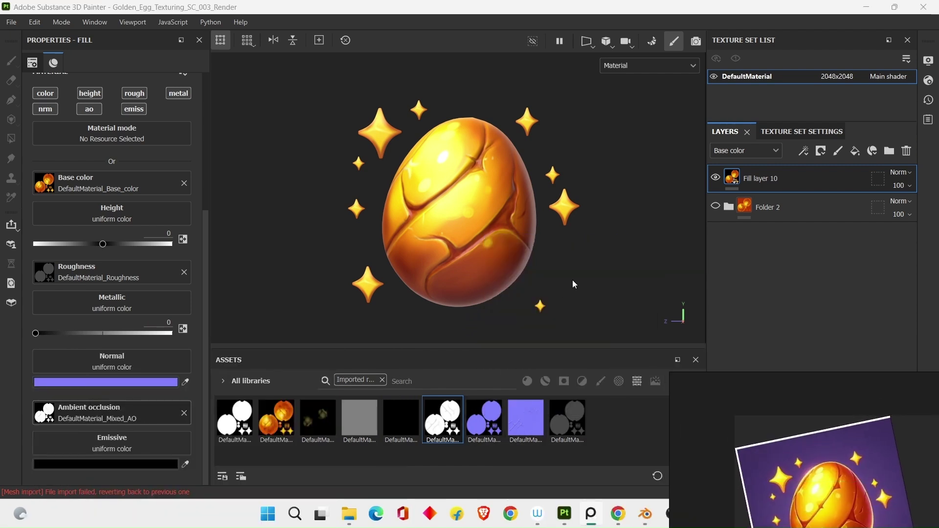
# Hide Fill layer 10 to inspect the bare egg mesh and review the texture set's mesh maps
pyautogui.click(715, 178)
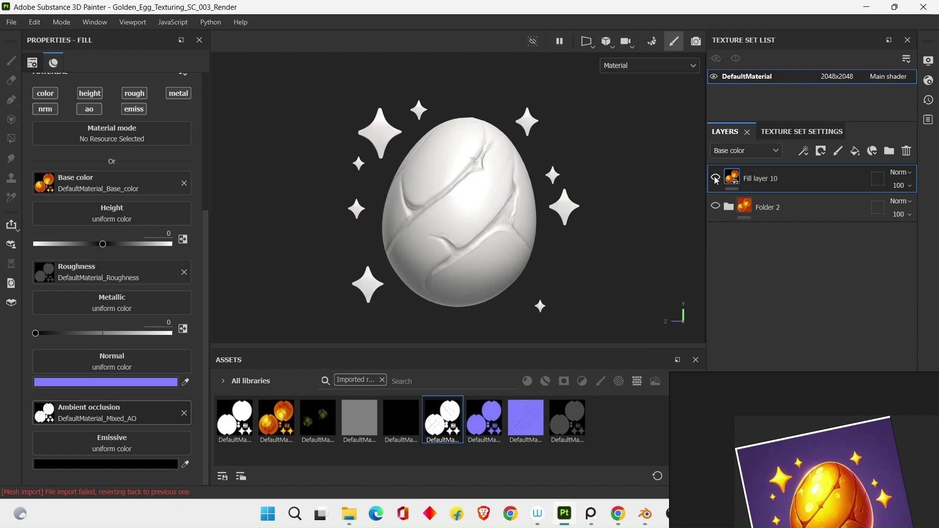
pyautogui.moveTo(545, 259)
pyautogui.keyDown('alt'); pyautogui.mouseDown()
pyautogui.moveTo(567, 266)
pyautogui.moveTo(541, 270)
pyautogui.mouseUp(); pyautogui.keyUp('alt')
pyautogui.click(802, 132)
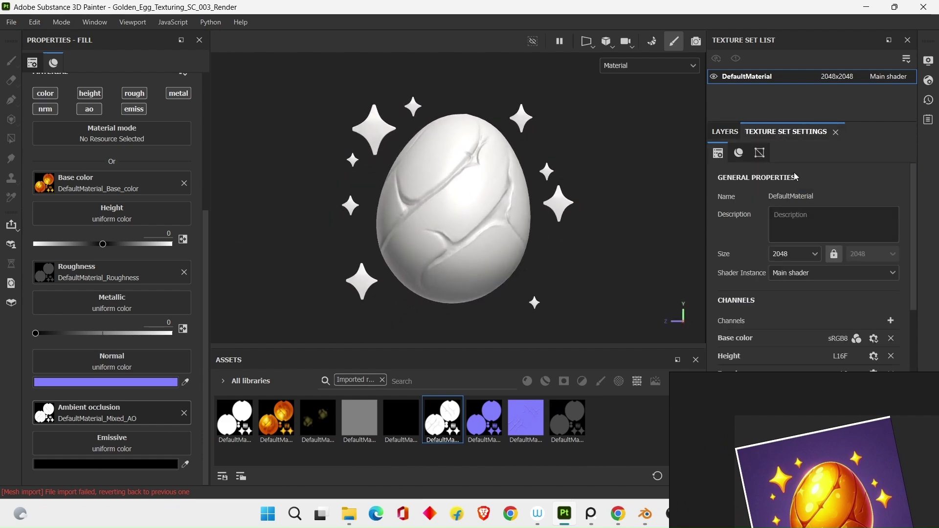
pyautogui.scroll(-10, 785, 347)
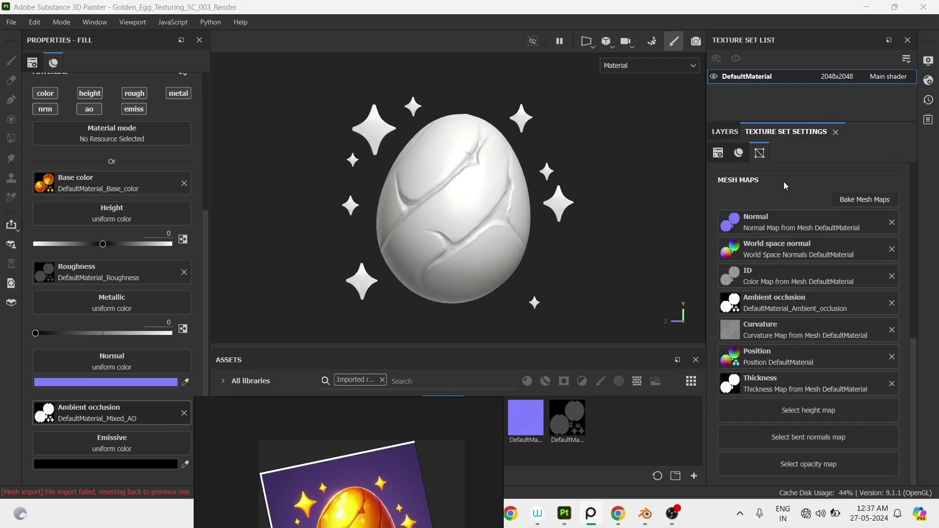
# Clear Fill layer 10's ambient occlusion and reassign the DefaultMaterial_Mixed_AO map to it
pyautogui.click(725, 131)
pyautogui.click(184, 413)
pyautogui.moveTo(274, 425); pyautogui.dragTo(585, 515, button='right')
pyautogui.moveTo(443, 419); pyautogui.dragTo(122, 415)
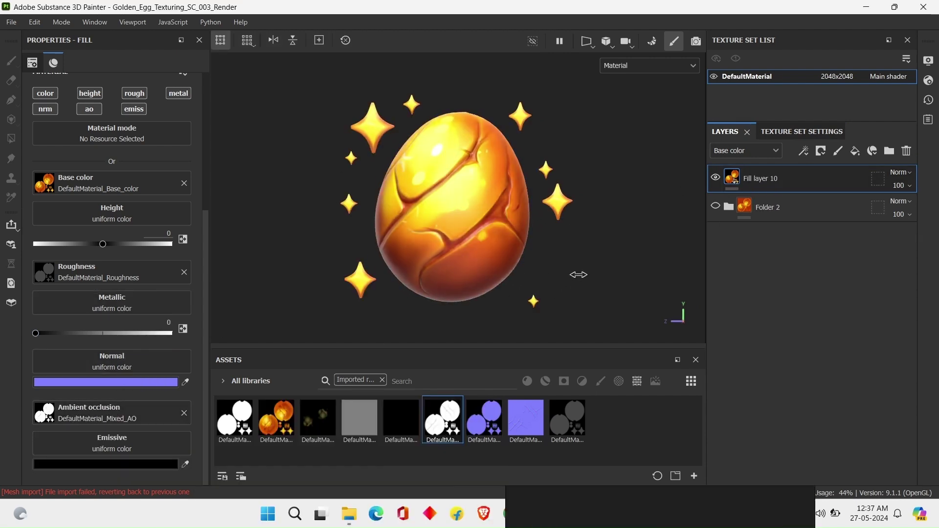
# Add a roughness-only fill layer above Fill layer 10, set its roughness to about 0.25 and hide it
pyautogui.moveTo(487, 426)
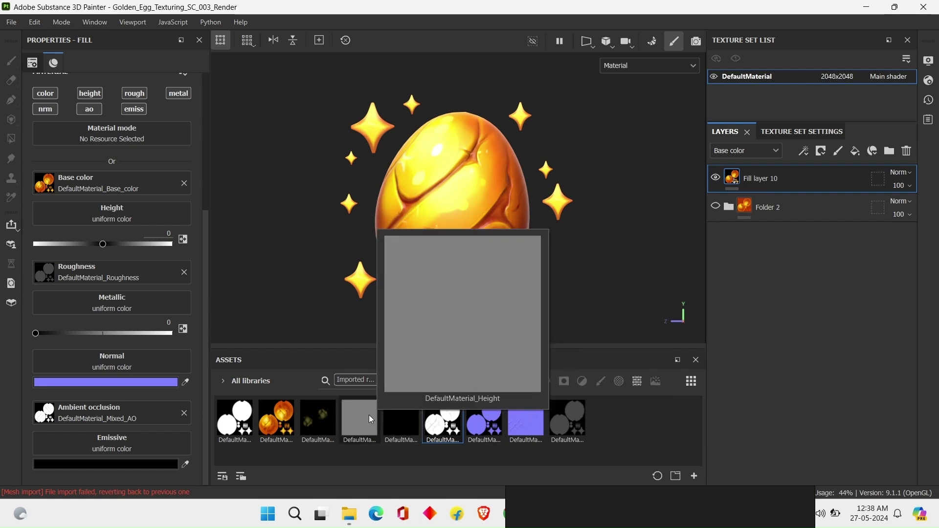
pyautogui.click(856, 151)
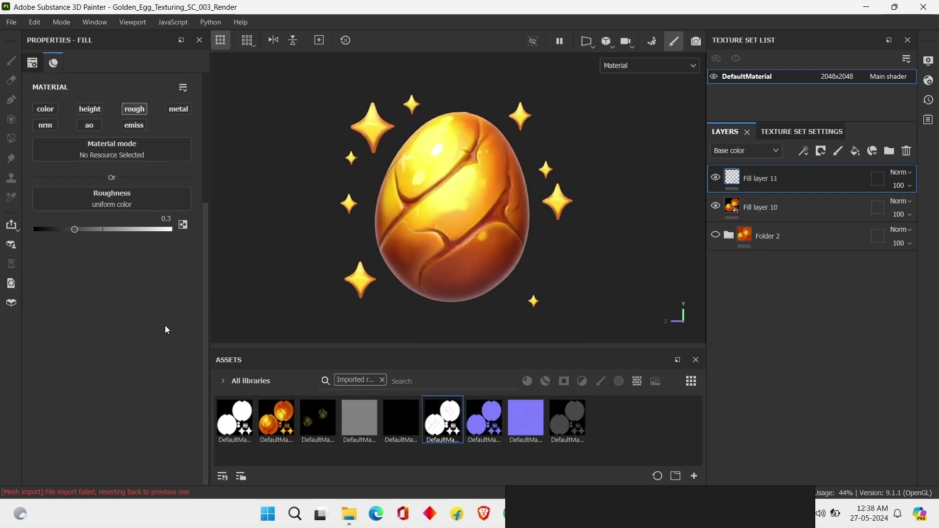
pyautogui.moveTo(74, 229); pyautogui.dragTo(68, 229)
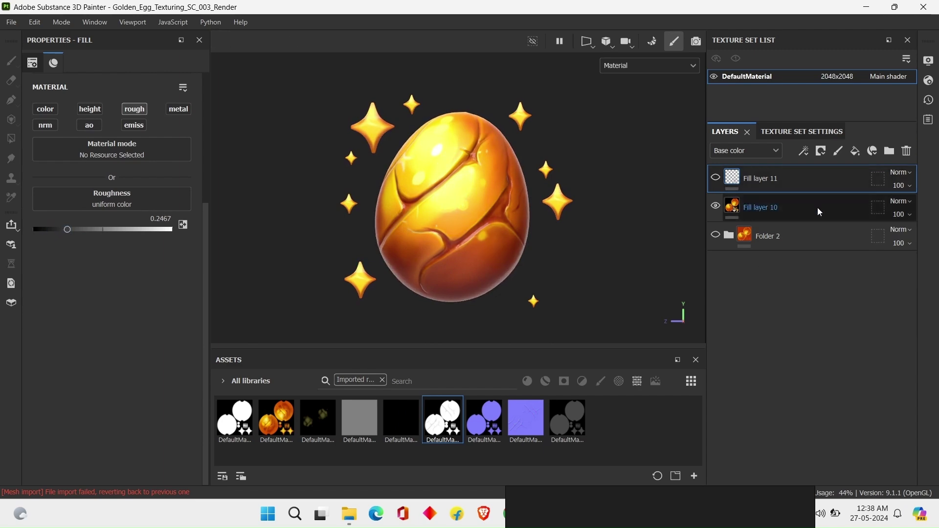
pyautogui.press('ctrl')
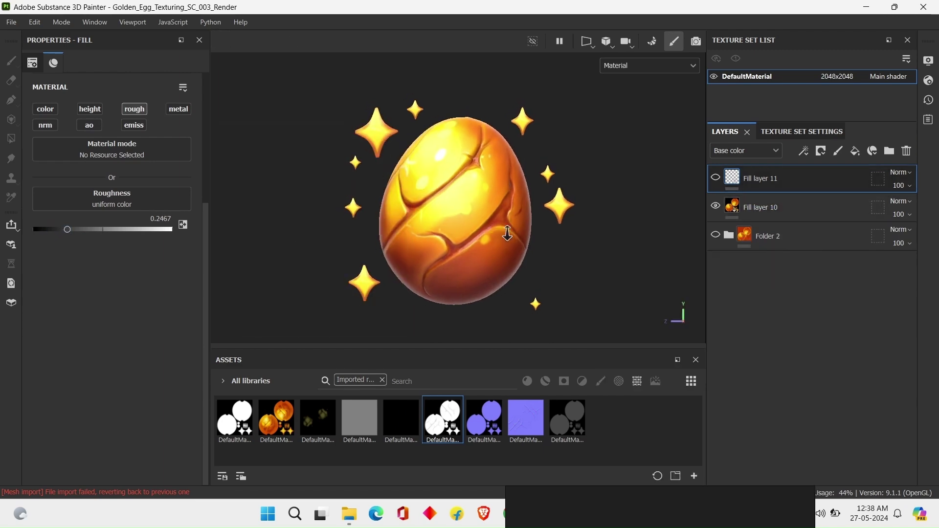
# Preview the scene in the Iray renderer next to the reference image and return to painting mode
pyautogui.click(697, 41)
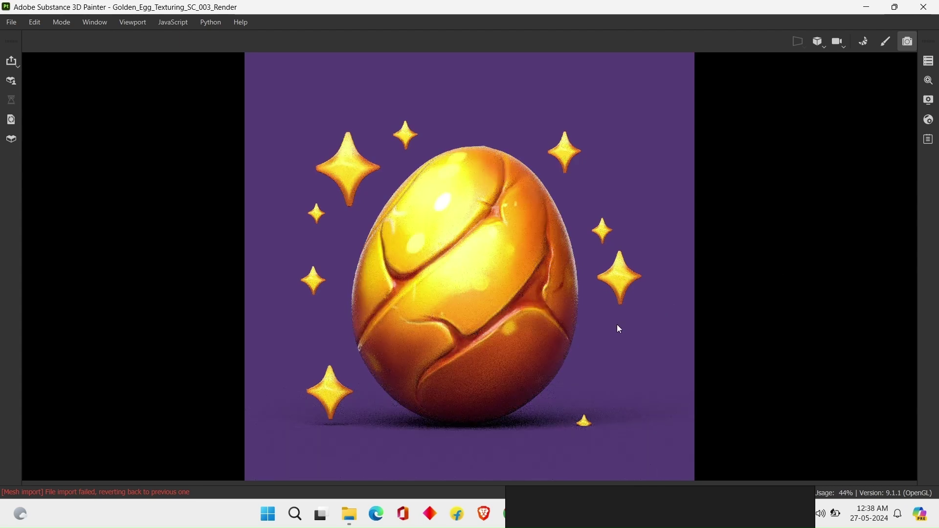
pyautogui.moveTo(181, 199); pyautogui.dragTo(184, 171)
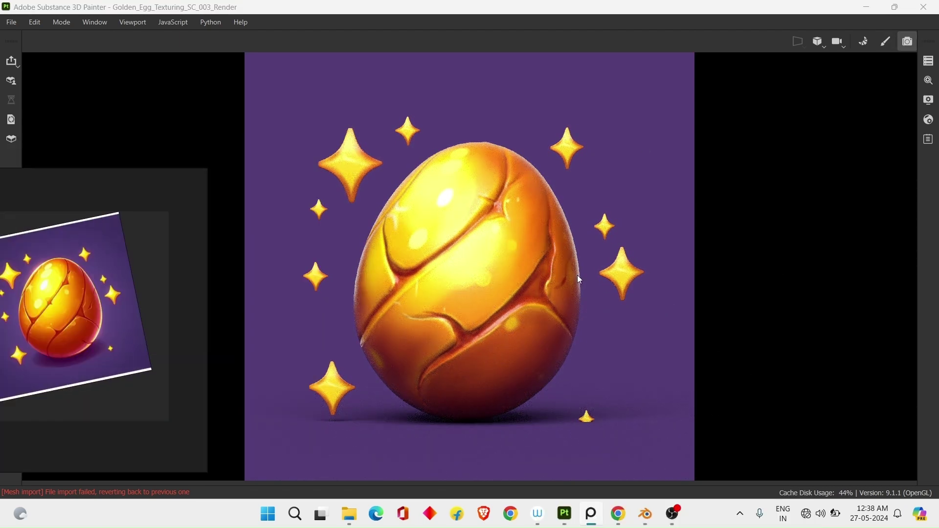
pyautogui.click(887, 41)
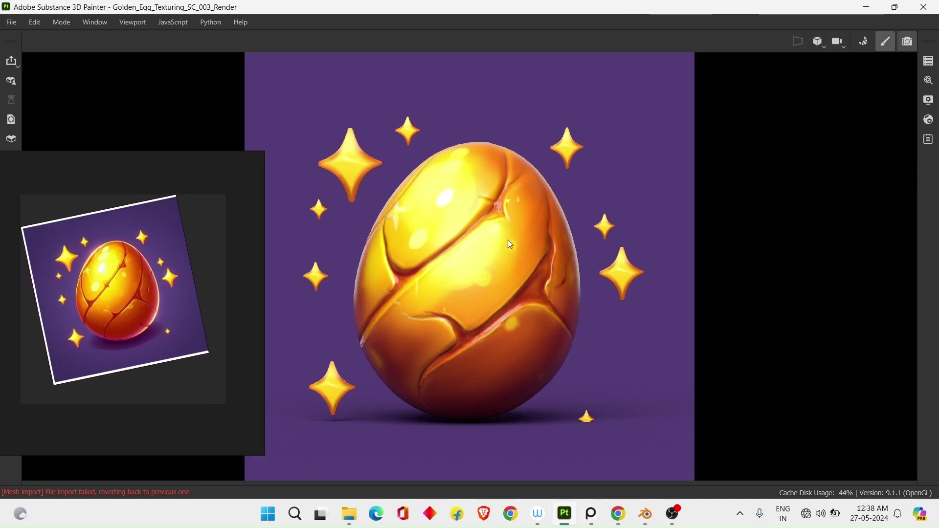
# Switch to Blender and move the small star at the egg's lower right (Cube.009) about 0.009 m up along Z
pyautogui.click(646, 515)
pyautogui.moveTo(206, 313); pyautogui.dragTo(59, 389)
pyautogui.keyDown('alt'); pyautogui.moveTo(658, 329); pyautogui.dragTo(582, 293, button='middle'); pyautogui.keyUp('alt')
pyautogui.click(624, 320)
pyautogui.scroll(6, 666, 325)
pyautogui.click(657, 295)
pyautogui.scroll(6, 621, 331)
pyautogui.keyDown('alt'); pyautogui.scroll(1, 663, 333); pyautogui.keyUp('alt')
pyautogui.scroll(-8, 662, 334)
pyautogui.scroll(2, 583, 293)
pyautogui.scroll(-8, 598, 261)
pyautogui.scroll(-10, 621, 369)
pyautogui.keyDown('shift'); pyautogui.moveTo(612, 256); pyautogui.dragTo(635, 332, button='middle'); pyautogui.keyUp('shift')
pyautogui.keyDown('alt'); pyautogui.scroll(-2, 636, 360); pyautogui.keyUp('alt')
pyautogui.scroll(10, 646, 357)
pyautogui.scroll(7, 635, 333)
pyautogui.scroll(3, 635, 333)
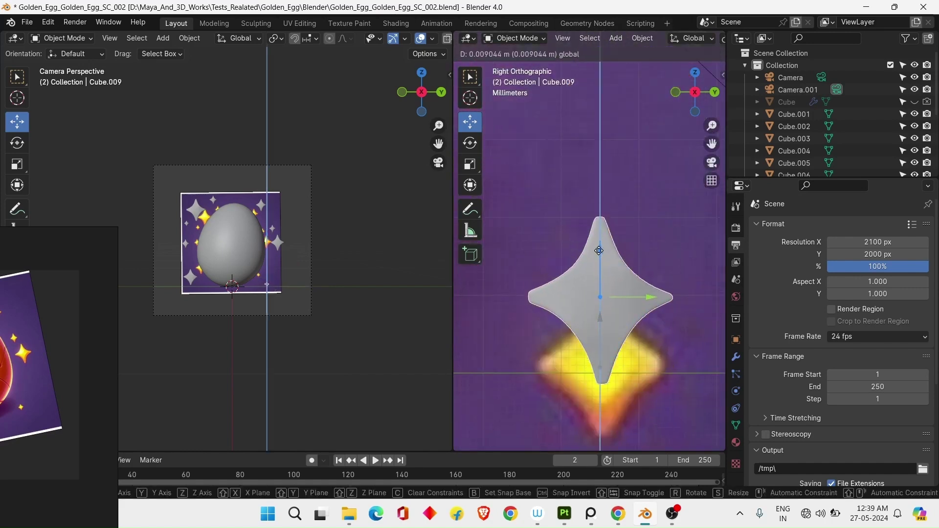
pyautogui.scroll(-8, 616, 268)
pyautogui.moveTo(615, 268); pyautogui.dragTo(646, 332, button='middle')
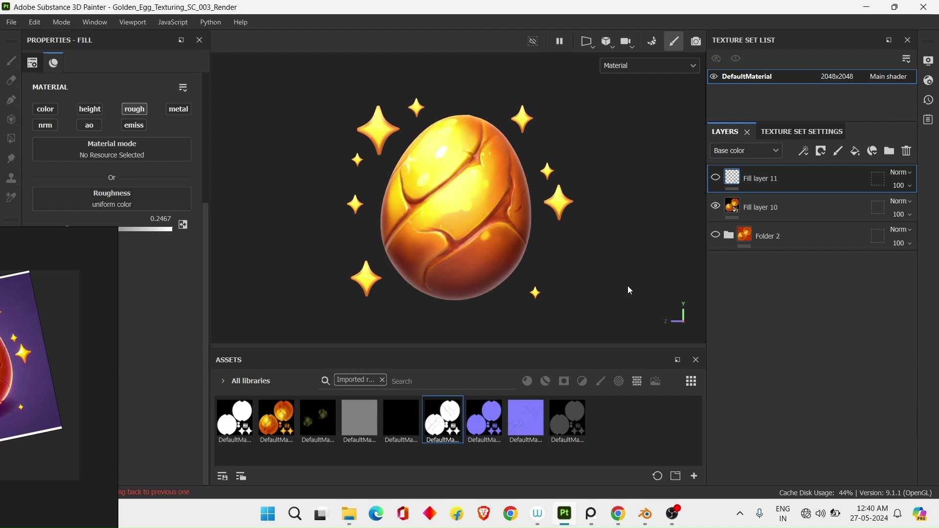
# In Substance 3D Painter, render the updated scene beside the reference, check the environment settings and return to painting mode
pyautogui.click(716, 206)
pyautogui.click(716, 206)
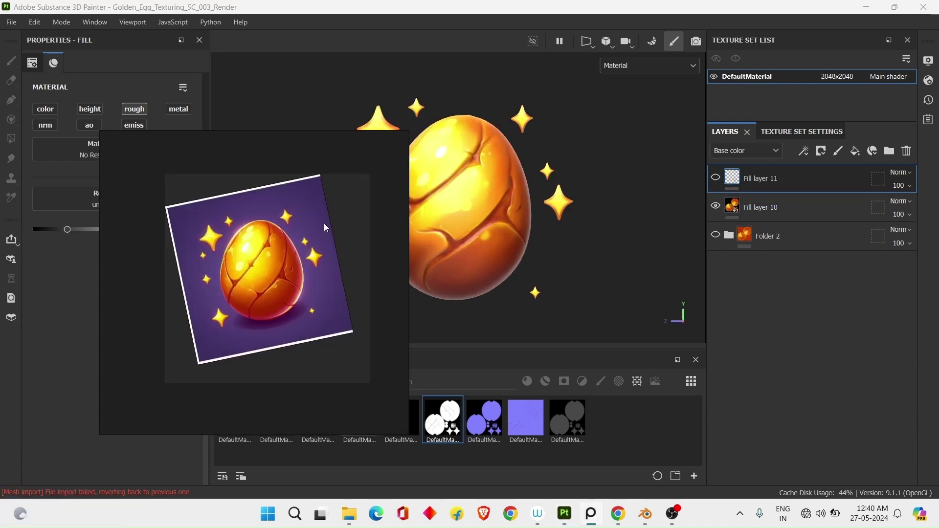
pyautogui.moveTo(327, 229); pyautogui.dragTo(199, 254)
pyautogui.click(696, 42)
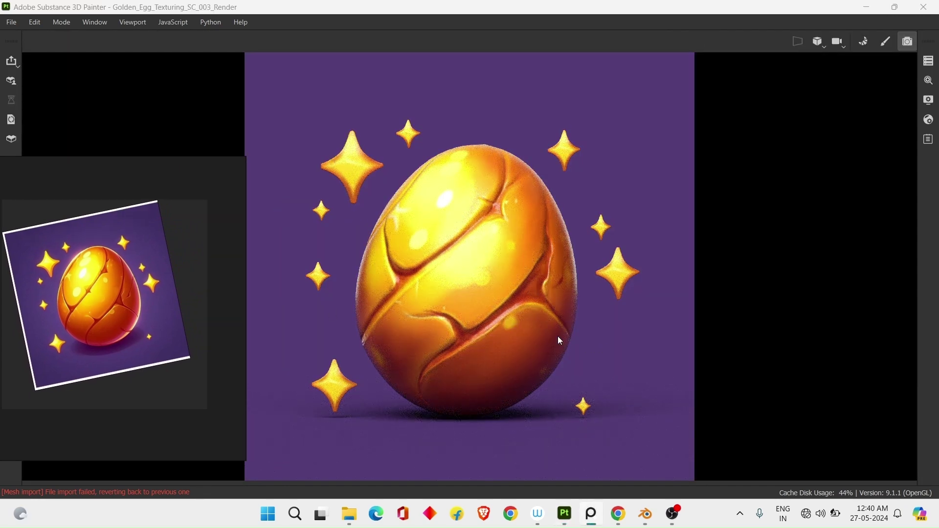
pyautogui.click(929, 100)
pyautogui.scroll(5, 785, 295)
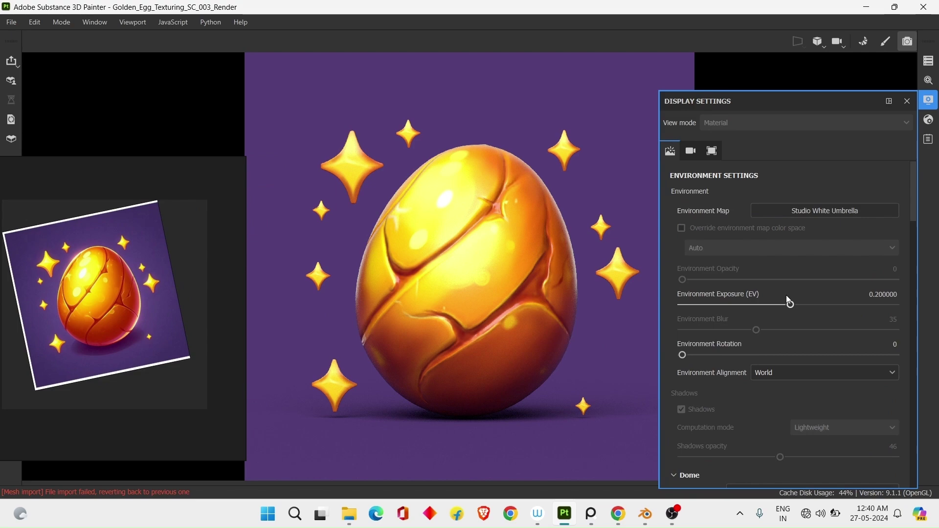
pyautogui.click(929, 80)
pyautogui.click(886, 41)
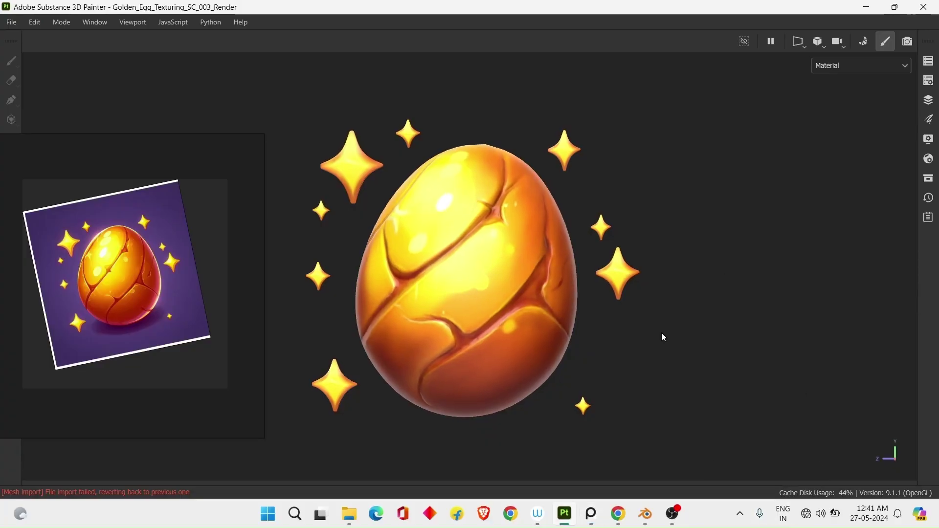
# Hide the reference image, add a paint layer above Fill layer 11 and activate the Polygon Fill tool
pyautogui.click(593, 520)
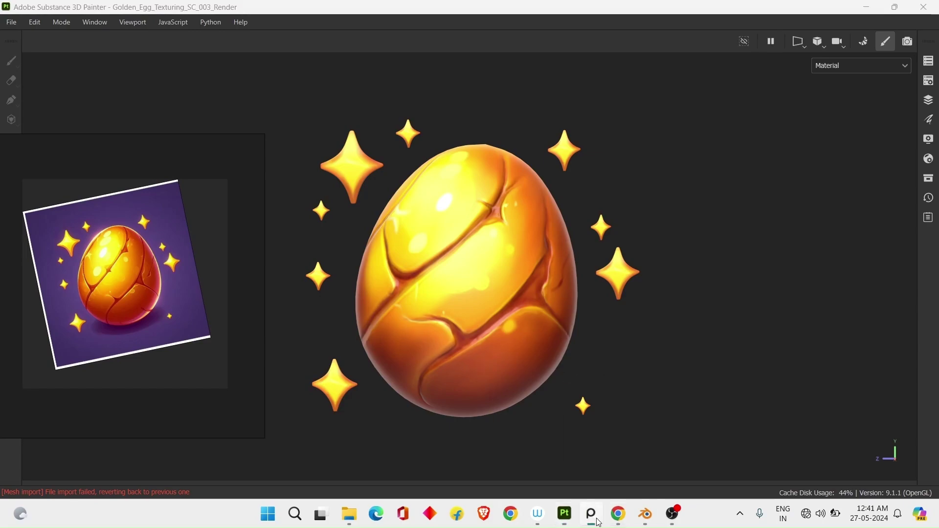
pyautogui.click(593, 520)
pyautogui.click(928, 101)
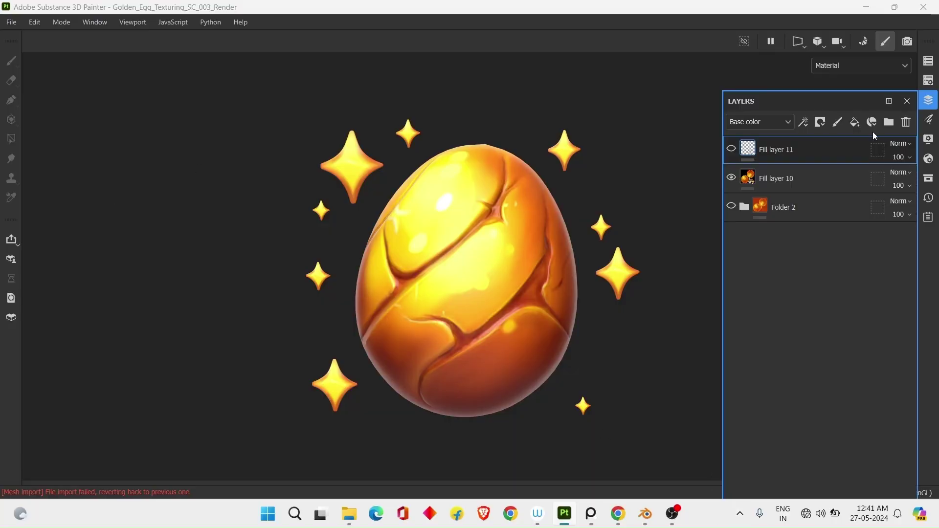
pyautogui.click(838, 125)
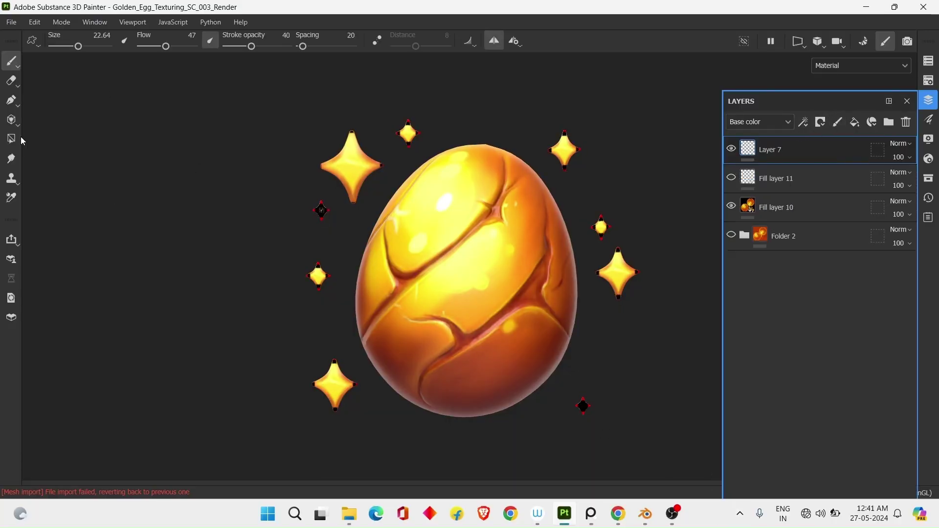
pyautogui.click(12, 139)
pyautogui.press('l')
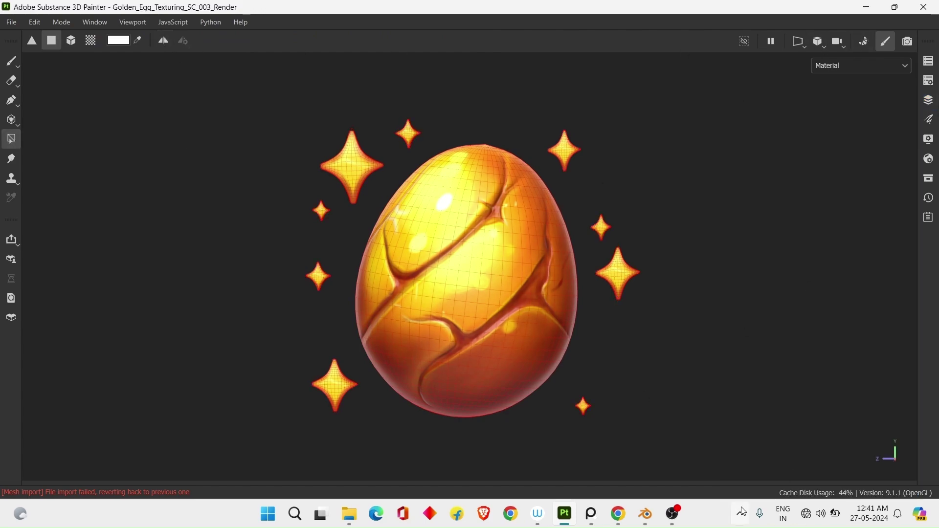
# Render the scene in Iray and examine its environment, dome and ground display settings
pyautogui.click(911, 41)
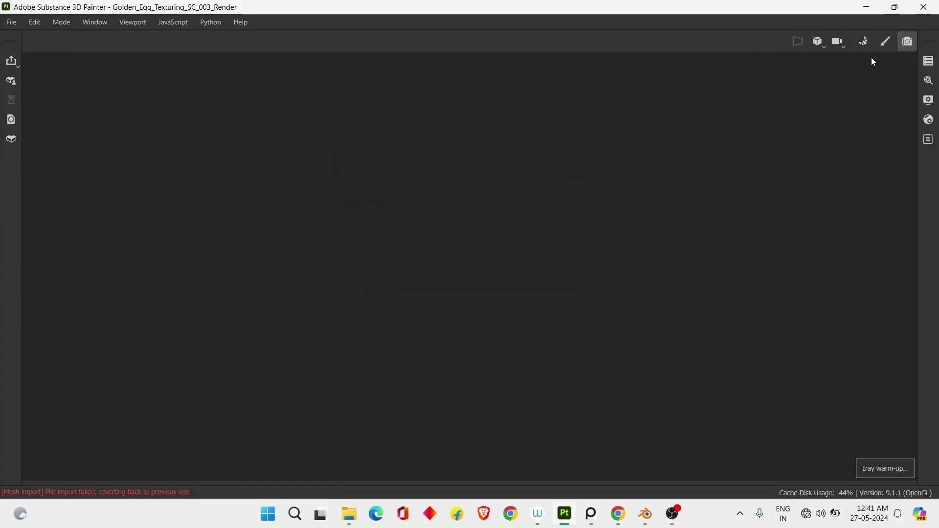
pyautogui.click(928, 100)
pyautogui.scroll(-8, 778, 372)
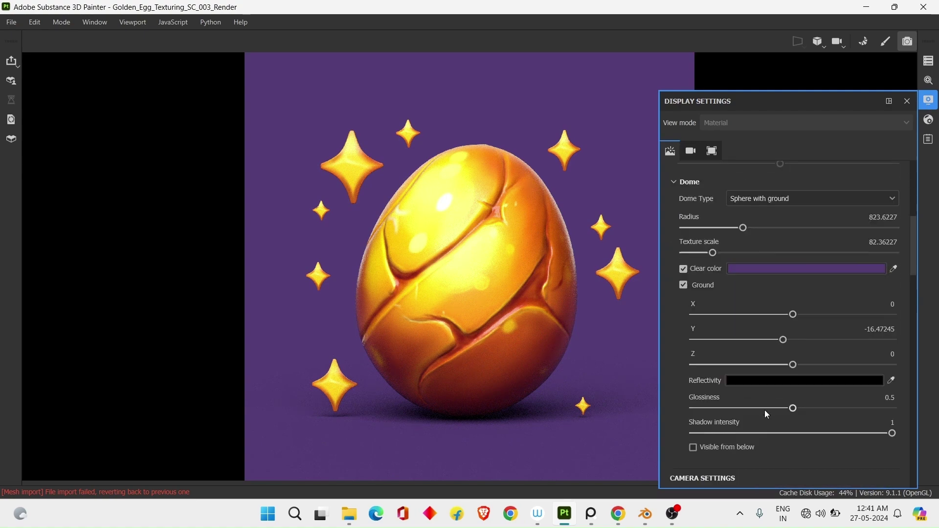
pyautogui.scroll(8, 863, 277)
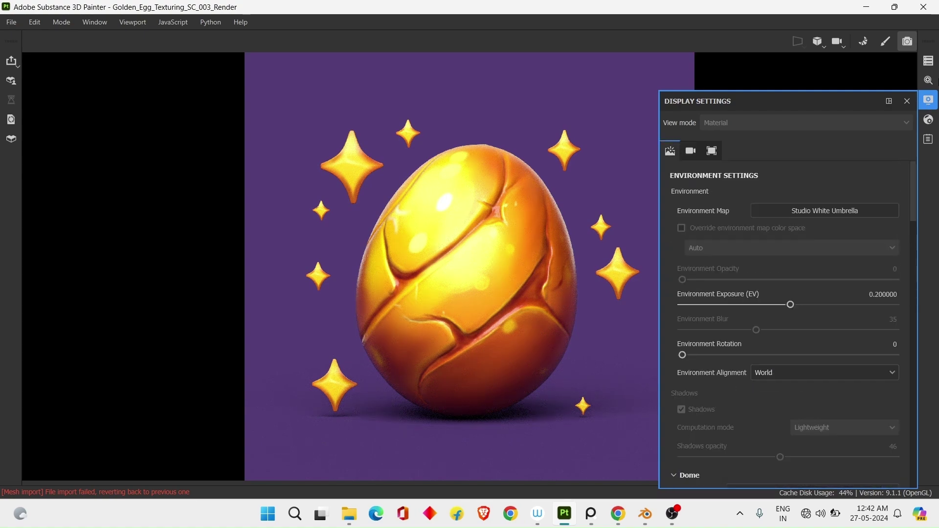
pyautogui.click(929, 61)
pyautogui.click(929, 100)
# Set the Iray renderer's maximum render time to 200 seconds
pyautogui.click(929, 81)
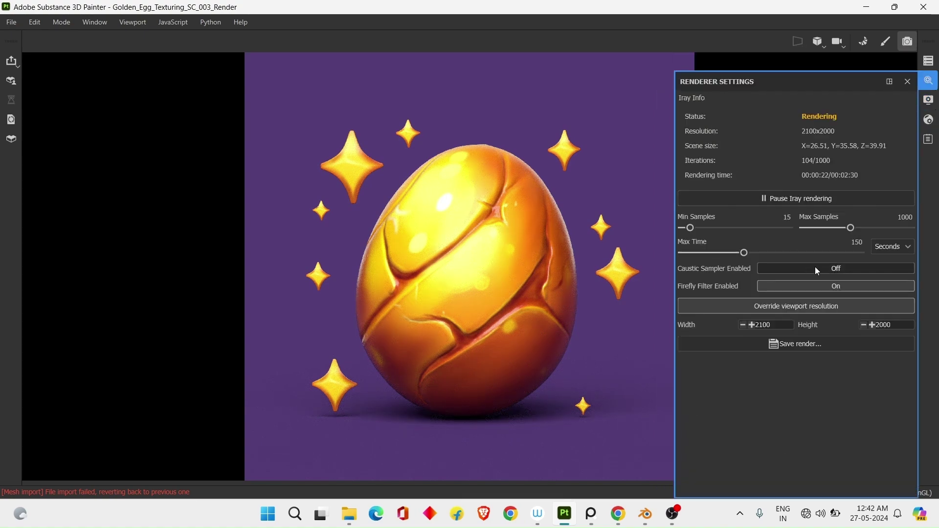
pyautogui.doubleClick(846, 242)
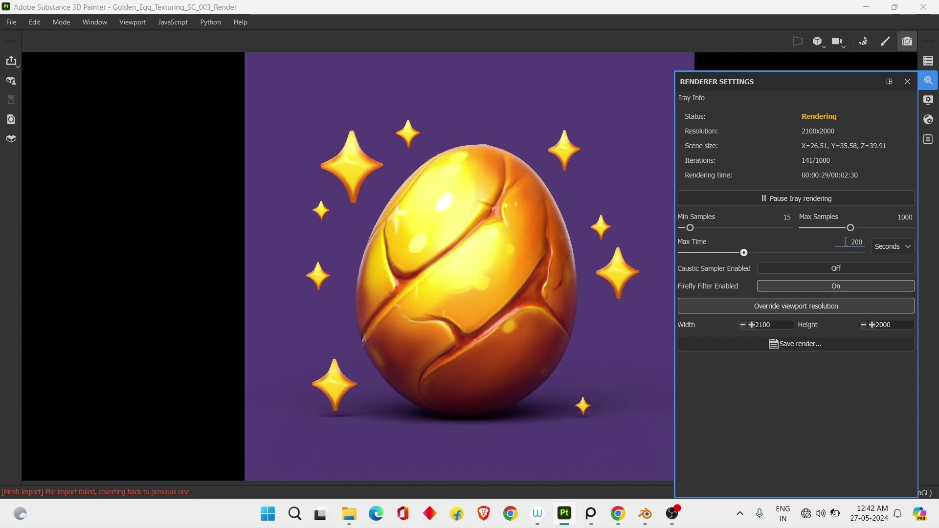
pyautogui.write('200')
pyautogui.click(823, 394)
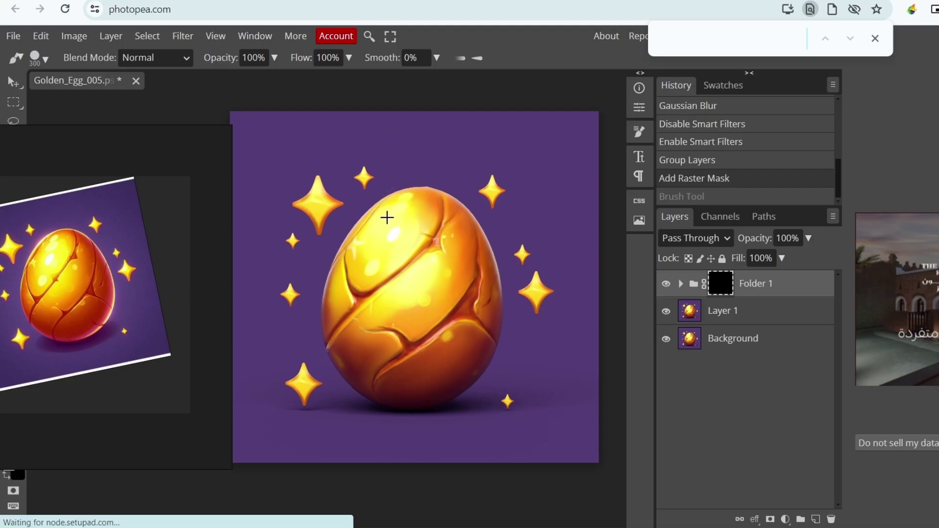
# Adjust the brush to a soft tip of size 524 for painting on Folder 1's mask
pyautogui.keyDown('alt'); pyautogui.moveTo(386, 216); pyautogui.dragTo(395, 221, button='right'); pyautogui.keyUp('alt')
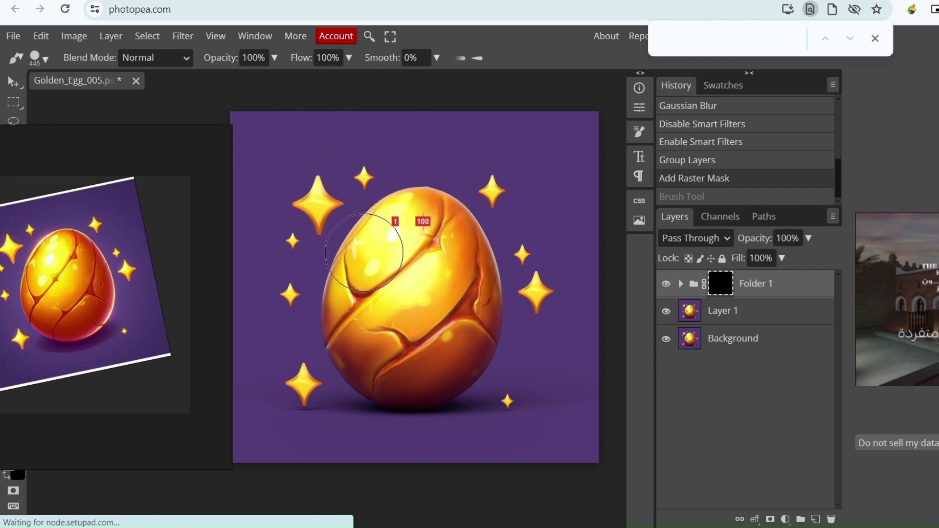
pyautogui.keyDown('alt'); pyautogui.moveTo(364, 253); pyautogui.dragTo(371, 251, button='right'); pyautogui.keyUp('alt')
pyautogui.moveTo(380, 249)
pyautogui.keyDown('alt'); pyautogui.mouseDown(button='right')
pyautogui.moveTo(397, 245)
pyautogui.moveTo(381, 99)
pyautogui.moveTo(361, 36)
pyautogui.mouseUp(button='right'); pyautogui.keyUp('alt')
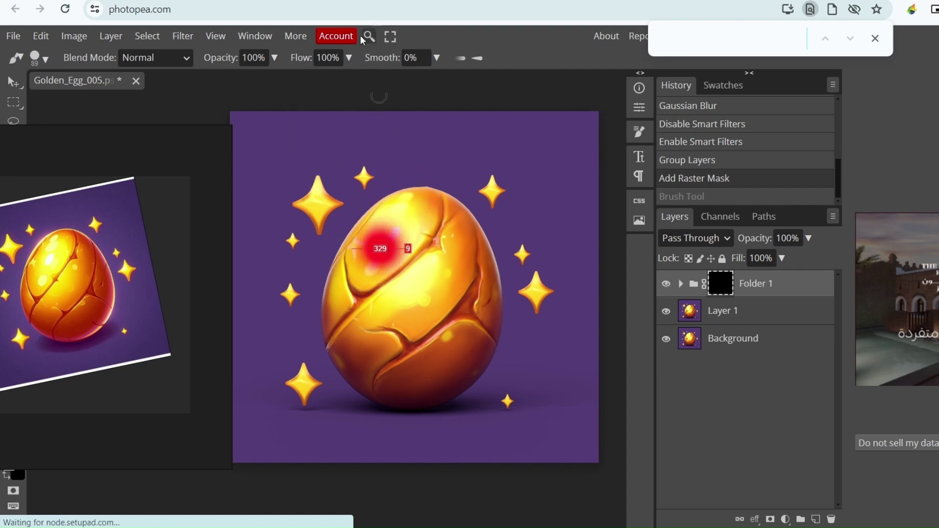
pyautogui.click(360, 39)
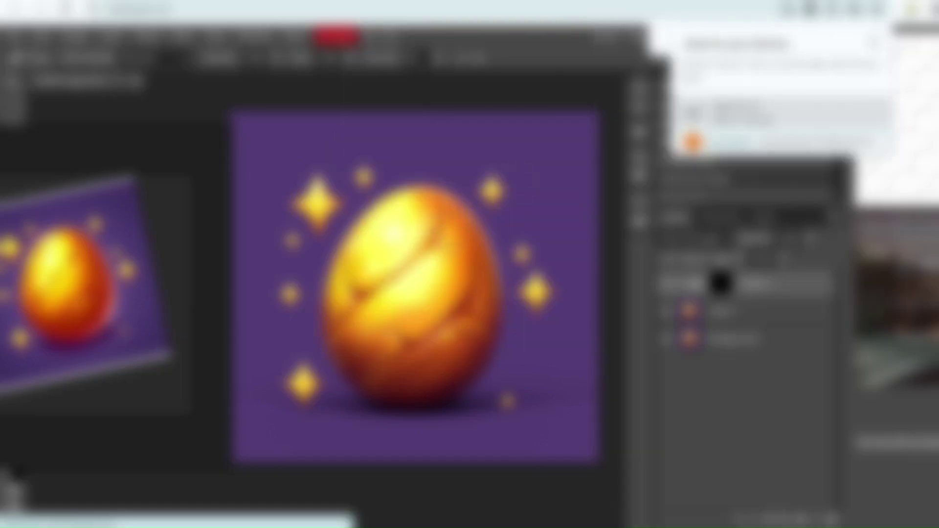
pyautogui.rightClick(486, 195)
pyautogui.keyDown('alt'); pyautogui.moveTo(397, 251); pyautogui.dragTo(388, 191, button='right'); pyautogui.keyUp('alt')
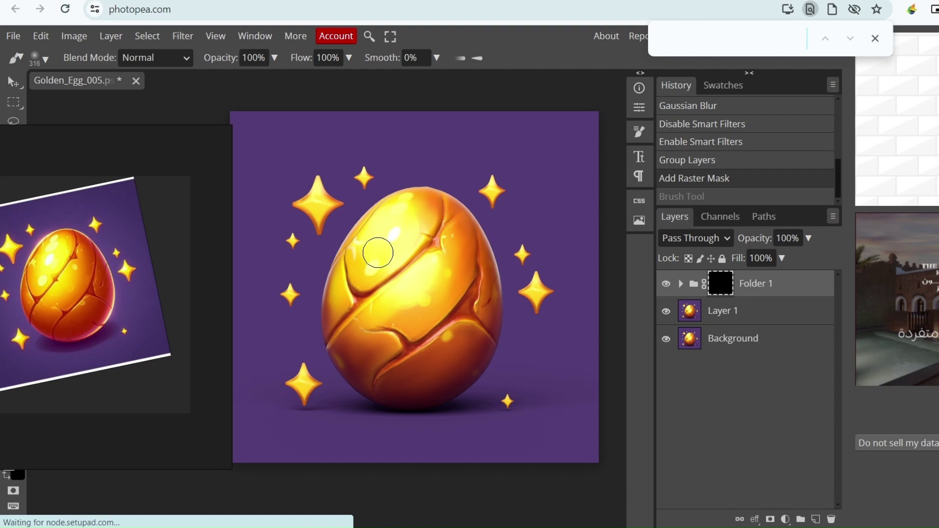
pyautogui.keyDown('alt'); pyautogui.moveTo(378, 253); pyautogui.dragTo(387, 243, button='right'); pyautogui.keyUp('alt')
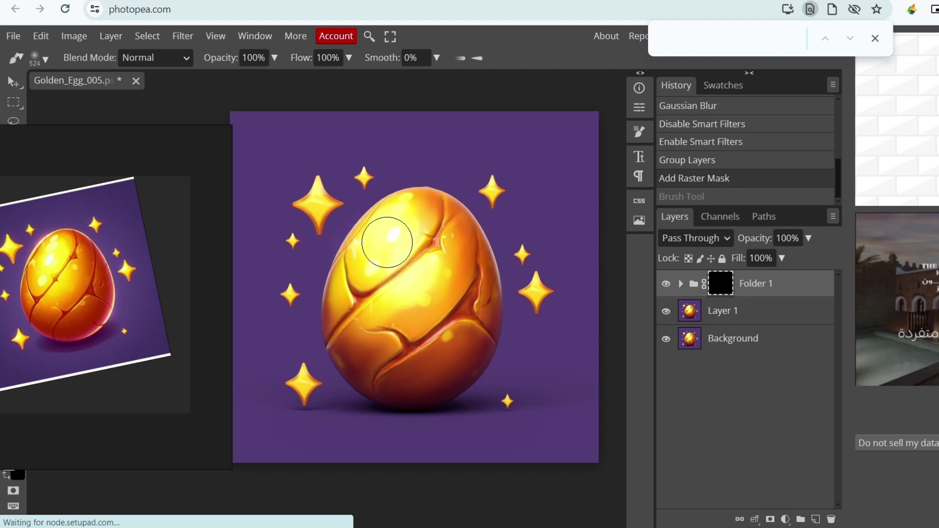
# Paint white on Folder 1's mask over the egg's upper-left area to reveal the glow, redoing the first stroke
pyautogui.moveTo(387, 220)
pyautogui.mouseDown()
pyautogui.moveTo(385, 232)
pyautogui.moveTo(362, 225)
pyautogui.moveTo(406, 186)
pyautogui.mouseUp()
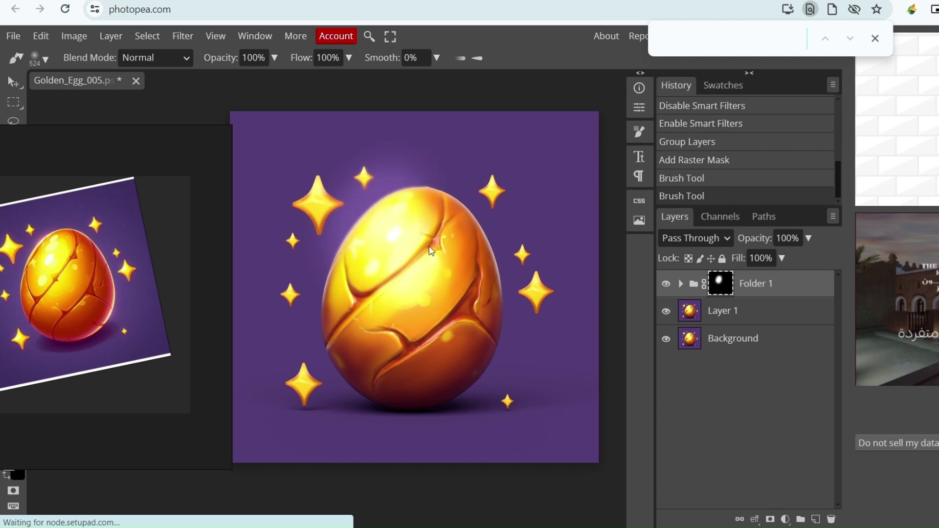
pyautogui.hotkey('ctrl', 'z')
pyautogui.moveTo(408, 210); pyautogui.dragTo(346, 298)
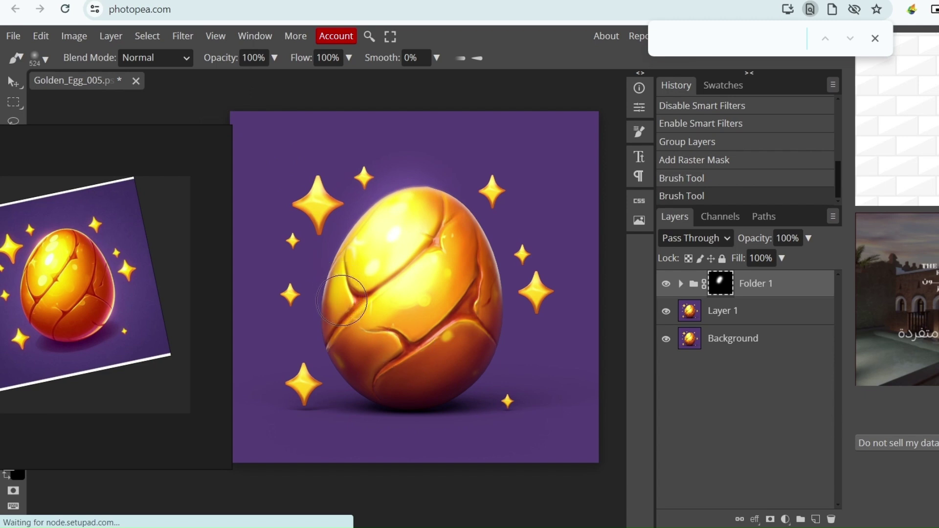
pyautogui.moveTo(342, 300); pyautogui.dragTo(332, 254)
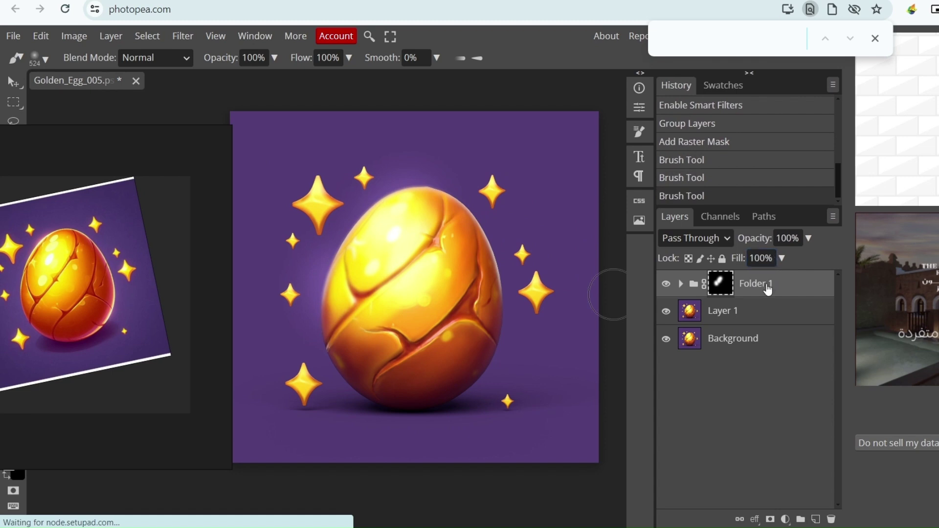
# Try the Soft Light blend mode on Folder 1, compare it by toggling the folder's visibility, and restore Pass Through
pyautogui.click(707, 240)
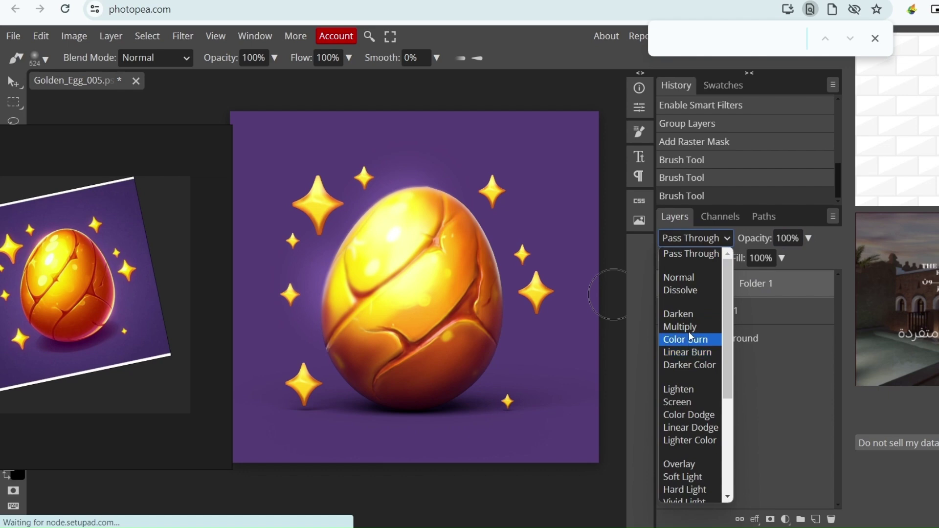
pyautogui.scroll(-4, 690, 417)
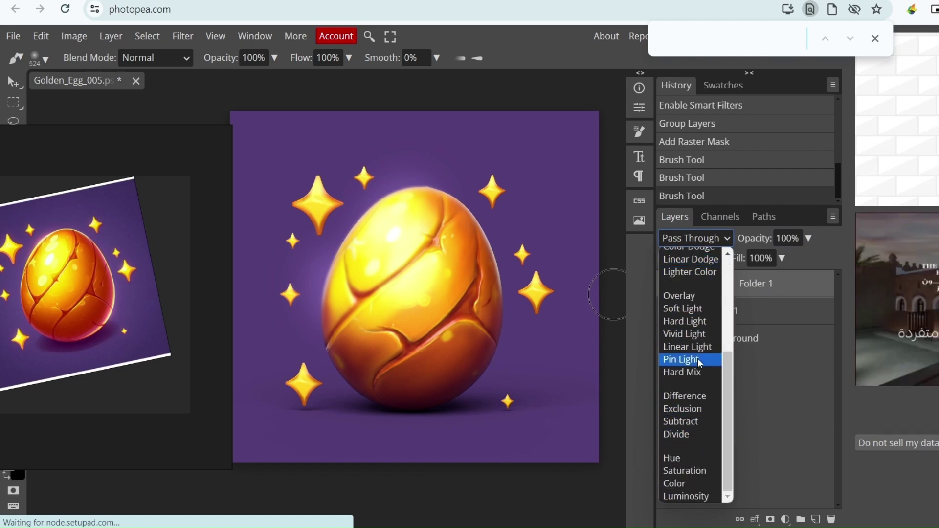
pyautogui.click(693, 311)
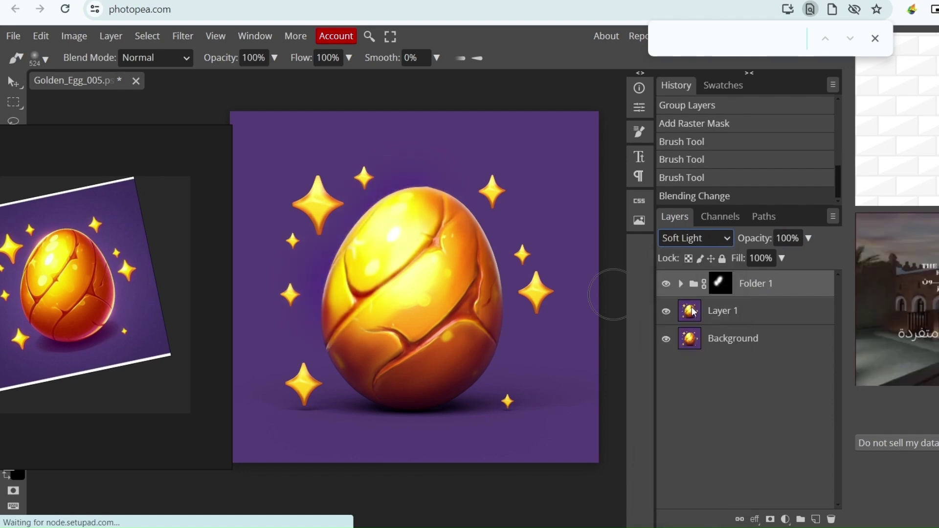
pyautogui.click(669, 283)
pyautogui.click(670, 284)
pyautogui.click(669, 284)
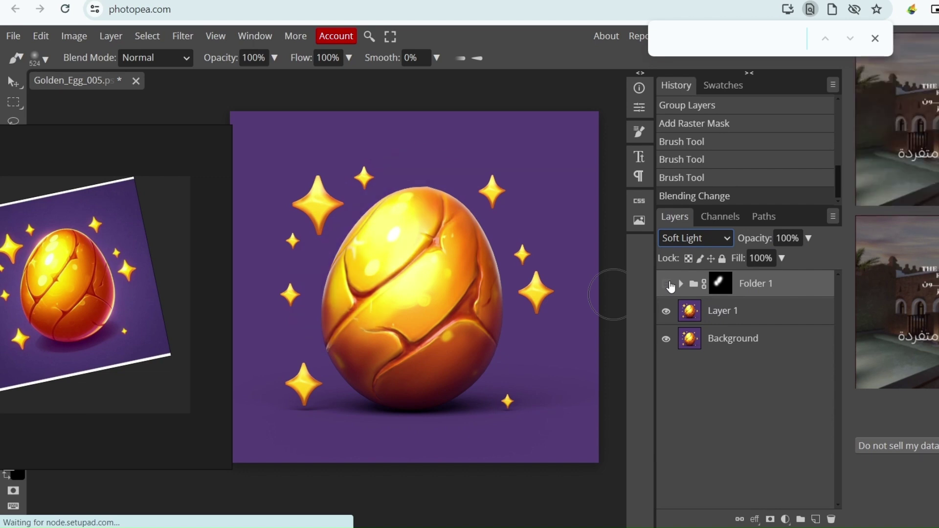
pyautogui.click(669, 283)
pyautogui.click(708, 240)
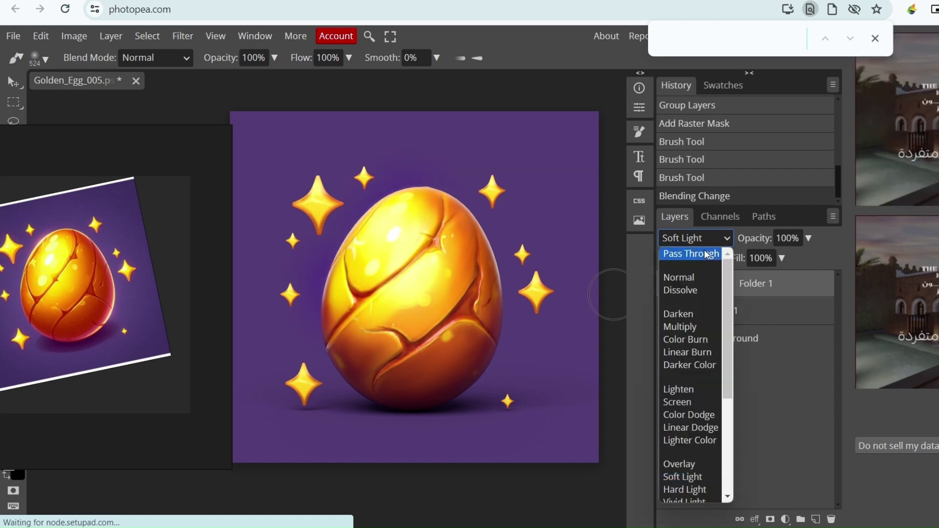
pyautogui.click(705, 254)
# Expand Folder 1 and toggle the Layer 1 copy and Brightness/Contrast layers to compare their effects
pyautogui.click(682, 285)
pyautogui.click(677, 313)
pyautogui.click(669, 338)
pyautogui.click(669, 339)
pyautogui.click(669, 339)
pyautogui.click(665, 312)
pyautogui.click(665, 312)
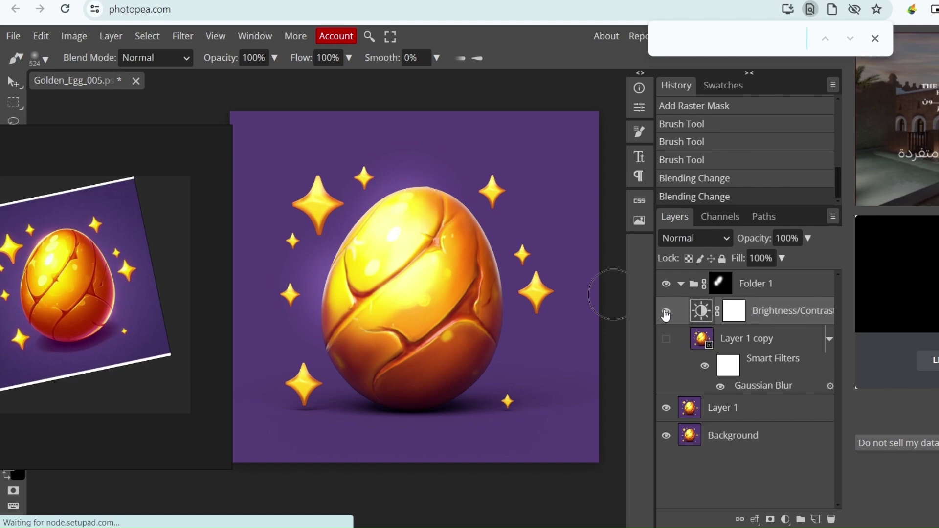
# Try the Soft Light blend mode on the Brightness/Contrast layer and revert it to Normal
pyautogui.click(695, 239)
pyautogui.click(703, 436)
pyautogui.press('Down')
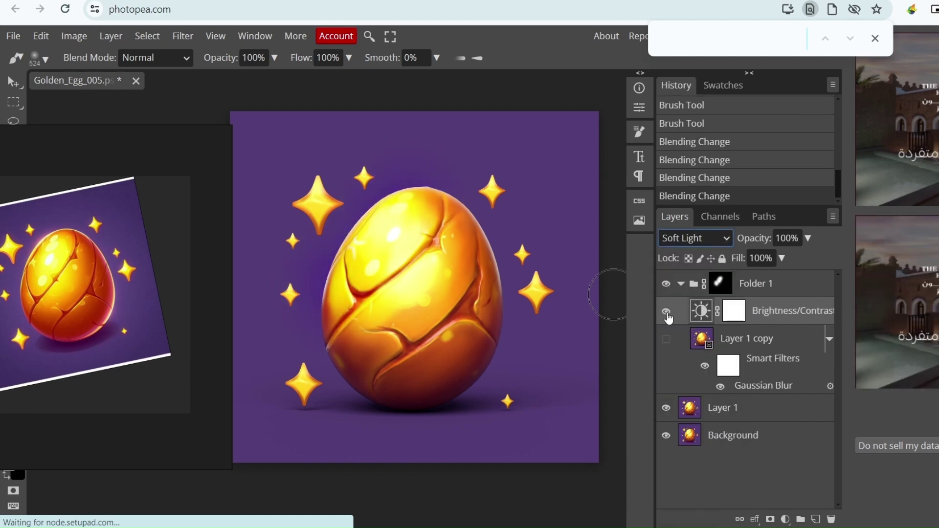
pyautogui.click(696, 240)
pyautogui.click(697, 254)
# Collapse Folder 1, select its mask and paint out the glow across the egg's upper-left area in black
pyautogui.click(695, 285)
pyautogui.click(682, 284)
pyautogui.click(719, 284)
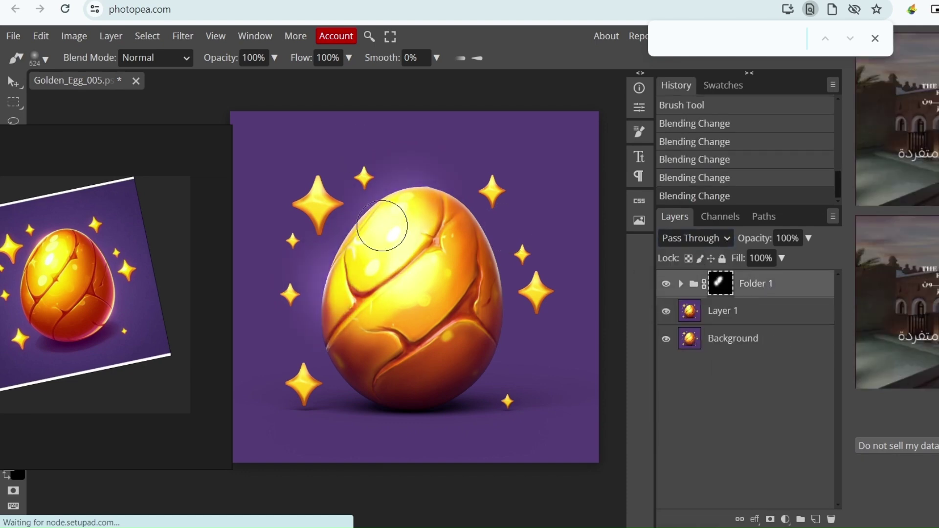
pyautogui.press('x')
pyautogui.moveTo(419, 209); pyautogui.dragTo(361, 257)
# Switch back to white and dab the glow onto the egg's upper-left area with a size 800 brush at 58% opacity
pyautogui.press('x')
pyautogui.press(']')
pyautogui.press(']')
pyautogui.press(']')
pyautogui.moveTo(221, 60); pyautogui.dragTo(220, 60)
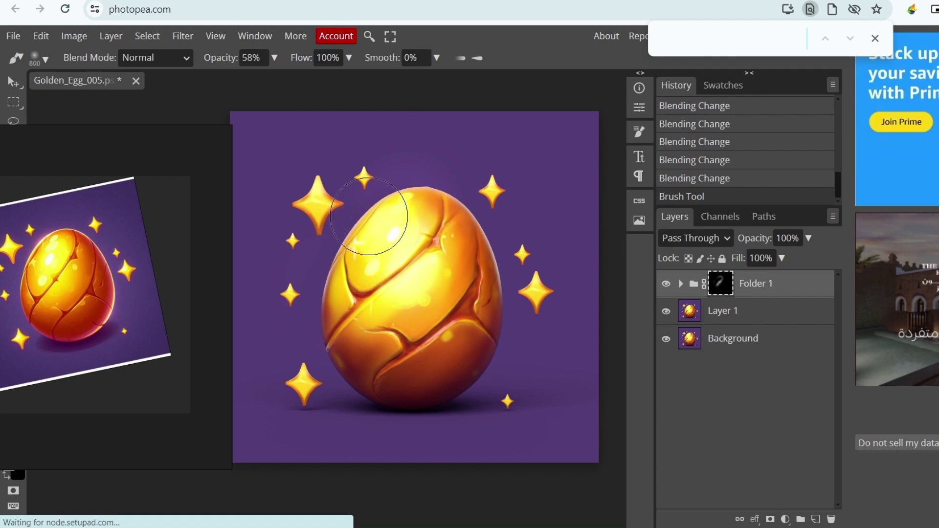
pyautogui.click(370, 217)
pyautogui.click(384, 221)
pyautogui.click(392, 232)
# Try painting the glow along the egg's edges and onto the upper-right star with smaller brushes, and undo those strokes
pyautogui.moveTo(351, 292); pyautogui.dragTo(341, 281)
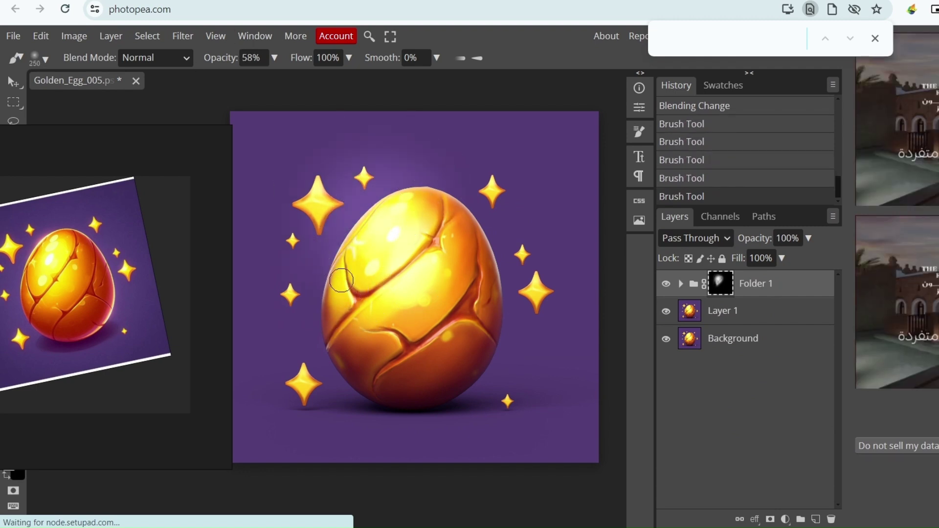
pyautogui.hotkey('ctrl', 'z')
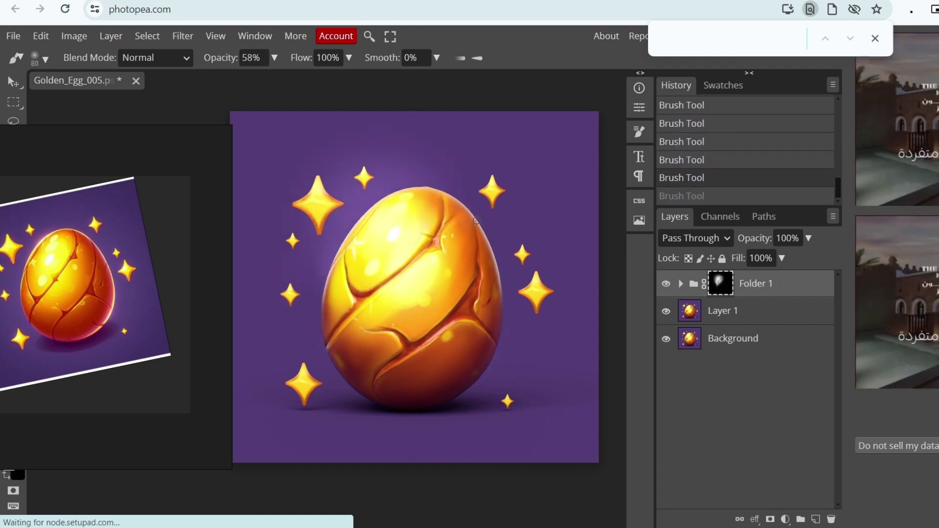
pyautogui.press('[')
pyautogui.press('[')
pyautogui.moveTo(500, 285); pyautogui.dragTo(454, 198)
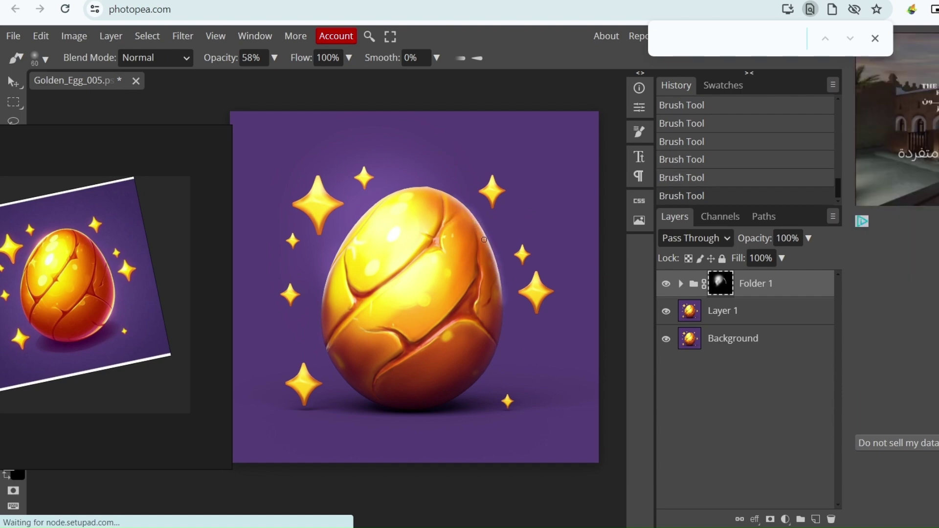
pyautogui.keyDown('alt'); pyautogui.scroll(5, 486, 234); pyautogui.keyUp('alt')
pyautogui.press('x')
pyautogui.keyDown('alt'); pyautogui.scroll(-4, 523, 262); pyautogui.keyUp('alt')
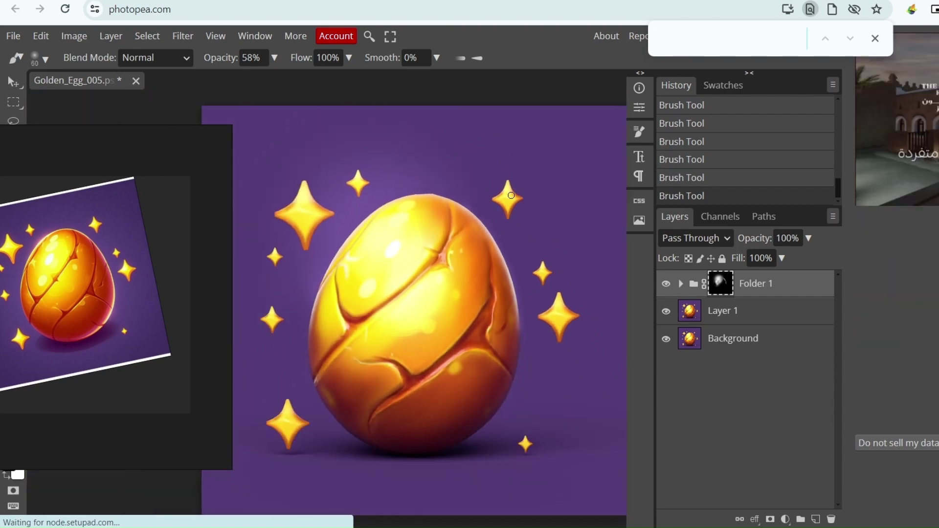
pyautogui.moveTo(504, 190); pyautogui.dragTo(495, 195)
pyautogui.hotkey('ctrl', 'z')
pyautogui.hotkey('ctrl', 'z')
pyautogui.hotkey('ctrl', 'z')
# Enlarge the brush to size 300 and dab a glow onto the star at the egg's upper right
pyautogui.press(']')
pyautogui.press(']')
pyautogui.press(']')
pyautogui.press(']')
pyautogui.press(']')
pyautogui.press(']')
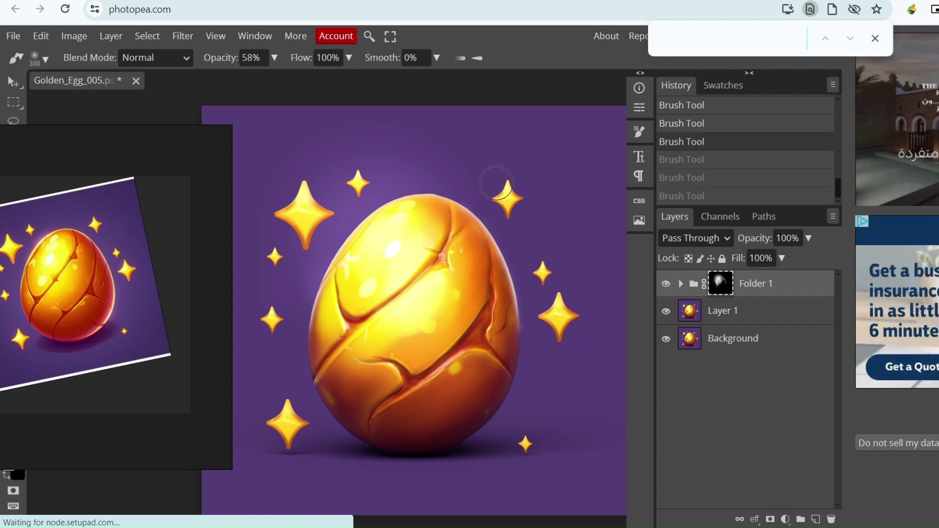
pyautogui.click(506, 188)
# Reduce the brush to size 150 at 37% opacity and dab a glow around the remaining stars
pyautogui.press('3')
pyautogui.press('7')
pyautogui.press('[')
pyautogui.press('[')
pyautogui.press('[')
pyautogui.press('[')
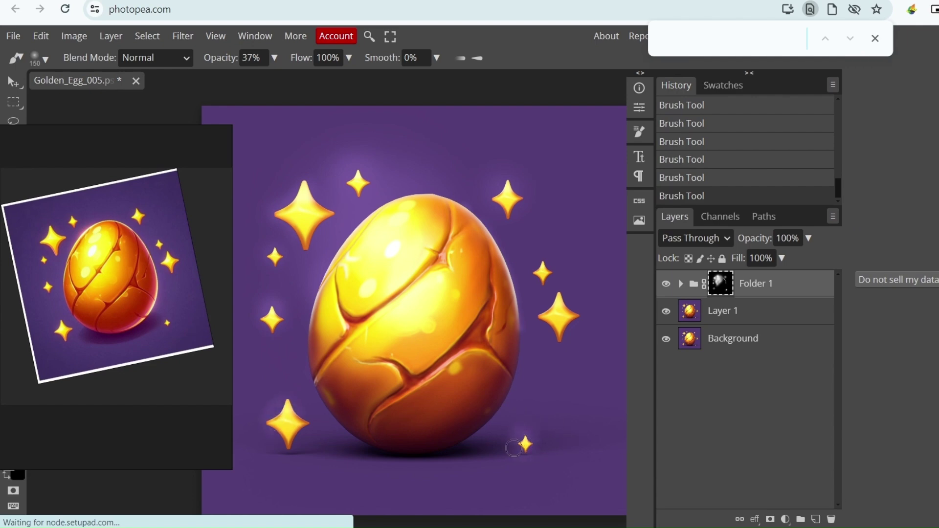
# Add a broad glow over the egg with a size 1000 brush at 18% opacity and slightly adjust Folder 1's opacity
pyautogui.keyDown('alt'); pyautogui.scroll(-1, 525, 341); pyautogui.keyUp('alt')
pyautogui.press(']')
pyautogui.press(']')
pyautogui.press(']')
pyautogui.press(']')
pyautogui.press(']')
pyautogui.press(']')
pyautogui.press(']')
pyautogui.press(']')
pyautogui.press(']')
pyautogui.press(']')
pyautogui.press(']')
pyautogui.press('1')
pyautogui.press('8')
pyautogui.click(404, 267)
pyautogui.hotkey('ctrl', 'z')
pyautogui.click(388, 276)
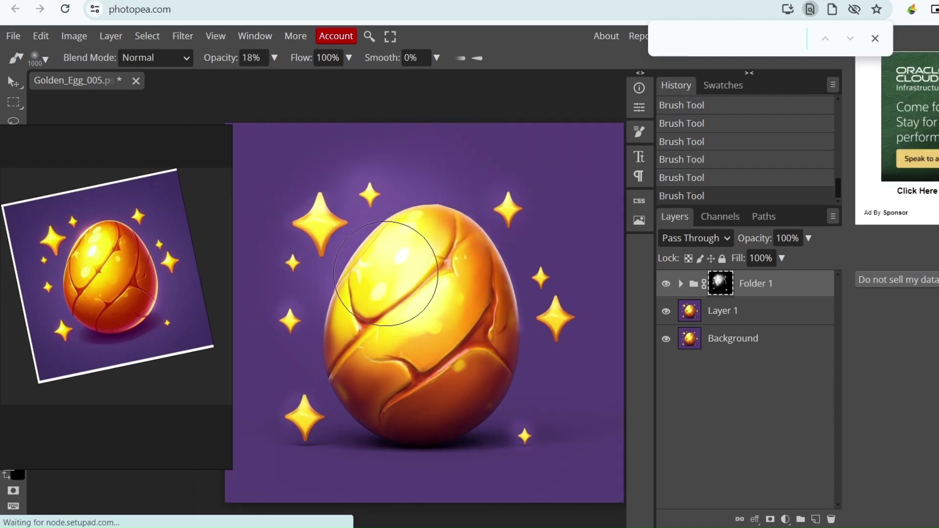
pyautogui.click(407, 311)
pyautogui.moveTo(766, 236)
pyautogui.mouseDown()
pyautogui.moveTo(724, 236)
pyautogui.moveTo(761, 235)
pyautogui.mouseUp()
# Select the egg on Layer 1 with Object Selection and add a new empty layer above it
pyautogui.click(723, 310)
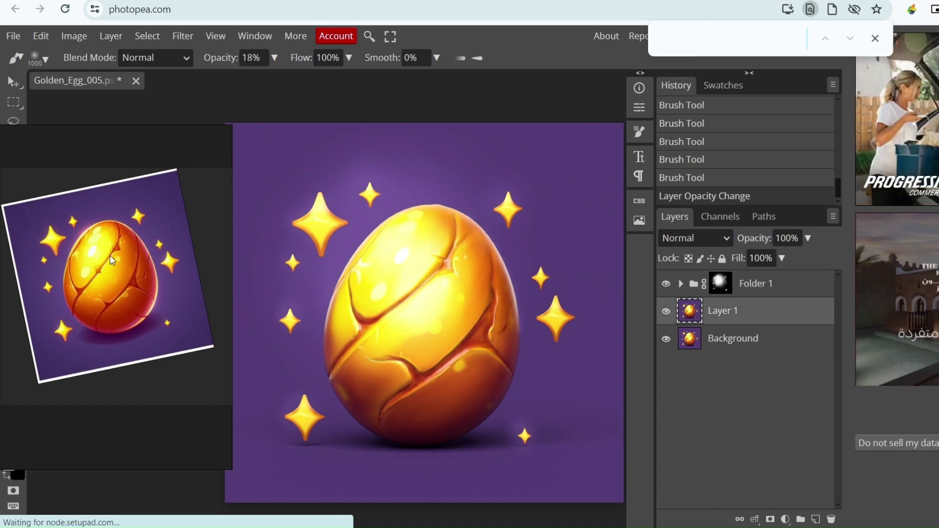
pyautogui.click(14, 141)
pyautogui.moveTo(398, 194); pyautogui.dragTo(365, 353)
pyautogui.moveTo(315, 178); pyautogui.dragTo(529, 473)
pyautogui.click(816, 519)
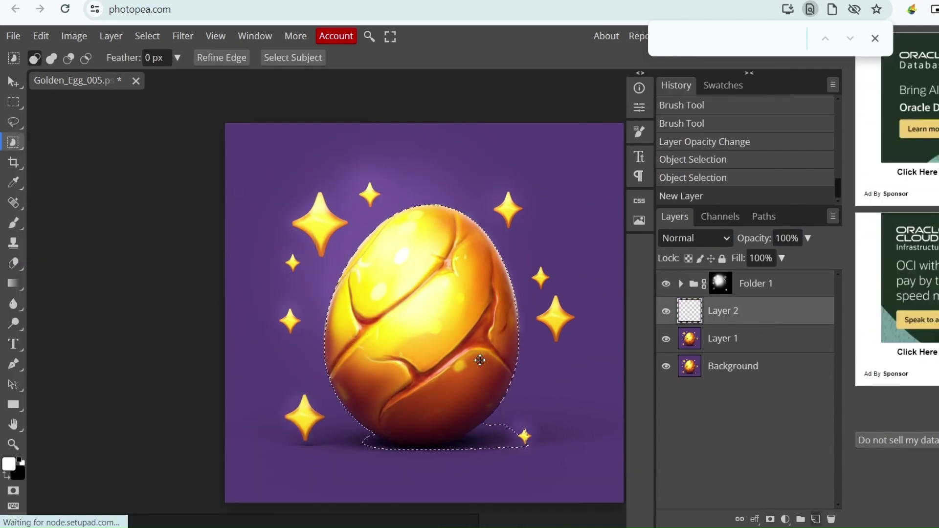
# Try brushing inside the egg selection with a brush reduced to size 82, and undo the strokes and the new layer
pyautogui.keyDown('alt'); pyautogui.scroll(2, 543, 371); pyautogui.keyUp('alt')
pyautogui.scroll(1, 510, 313)
pyautogui.scroll(-1, 509, 312)
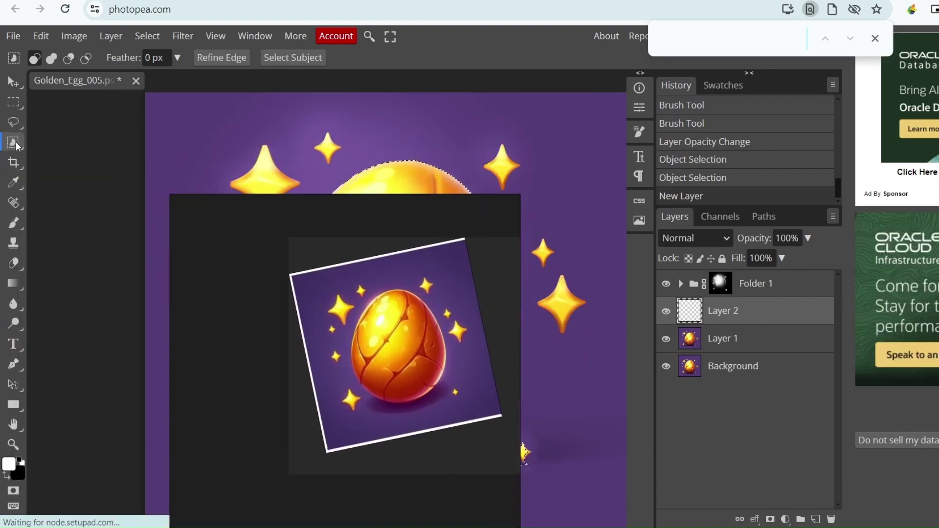
pyautogui.press('b')
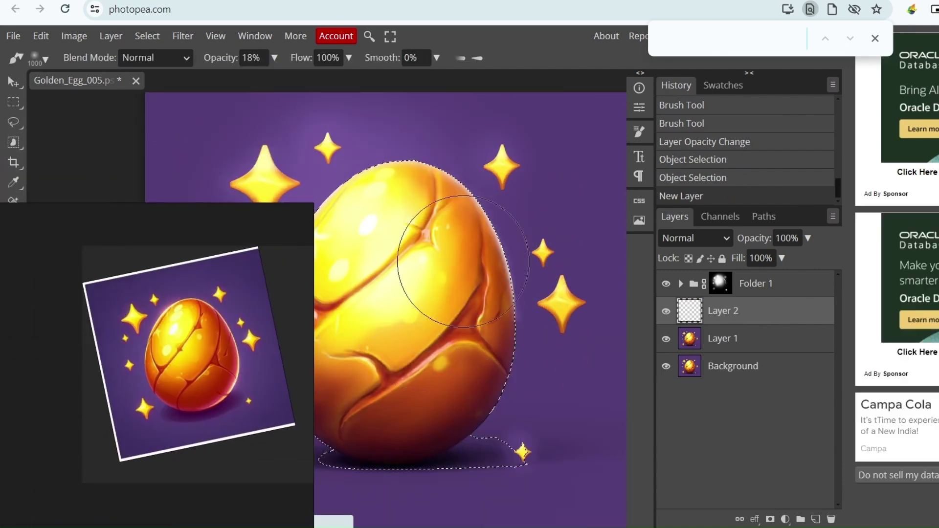
pyautogui.rightClick(604, 327)
pyautogui.moveTo(714, 360); pyautogui.dragTo(645, 362)
pyautogui.scroll(-2, 489, 372)
pyautogui.moveTo(455, 340); pyautogui.dragTo(499, 401)
pyautogui.hotkey('ctrl', 'z')
pyautogui.moveTo(606, 378); pyautogui.dragTo(573, 350)
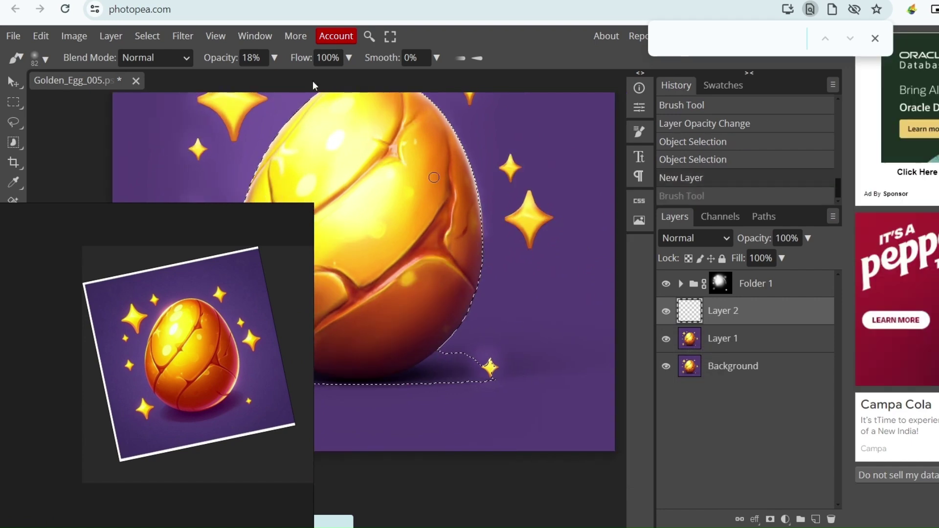
pyautogui.hotkey('ctrl', 'z')
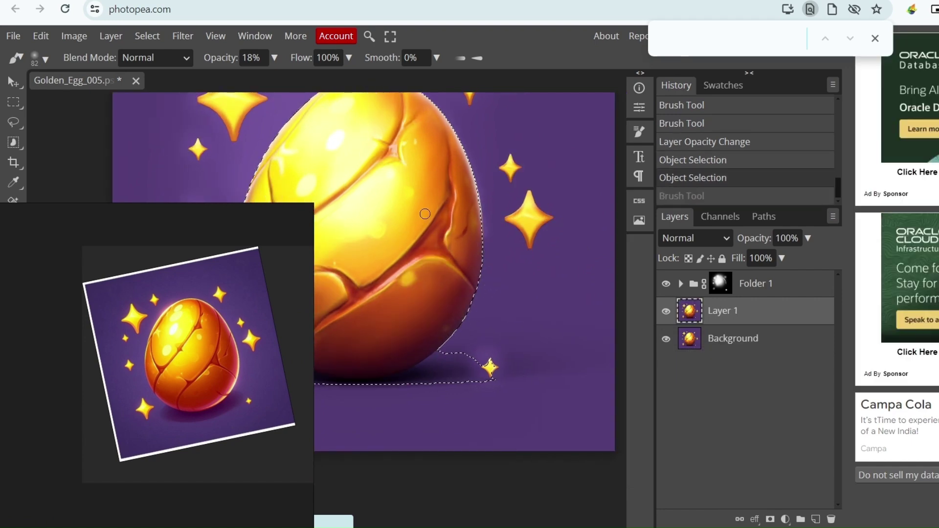
# Set the brush to 54% opacity with pressure-controlled size and paint rim strokes along the egg's lower-right edge on Layer 1
pyautogui.moveTo(221, 58); pyautogui.dragTo(235, 58)
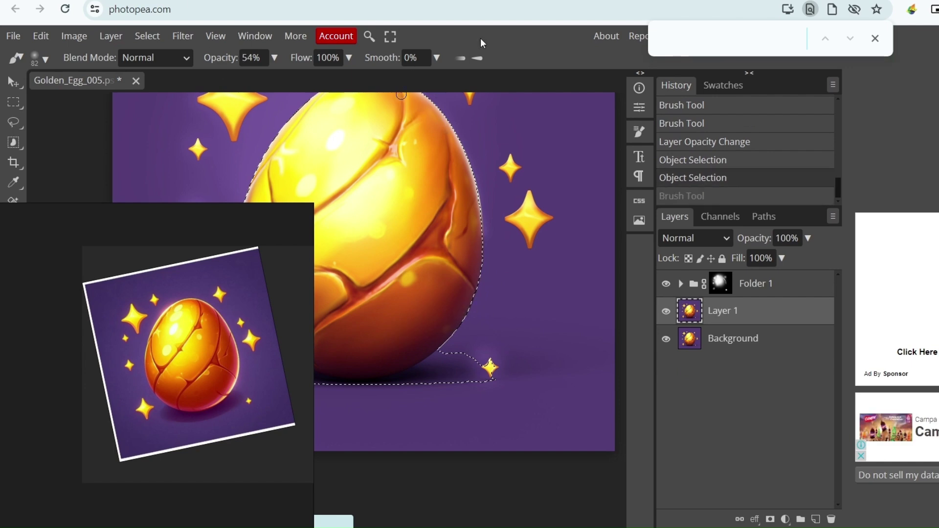
pyautogui.click(477, 58)
pyautogui.moveTo(448, 338); pyautogui.dragTo(459, 325)
pyautogui.moveTo(450, 335); pyautogui.dragTo(466, 316)
pyautogui.moveTo(457, 327); pyautogui.dragTo(470, 310)
pyautogui.moveTo(460, 323); pyautogui.dragTo(474, 304)
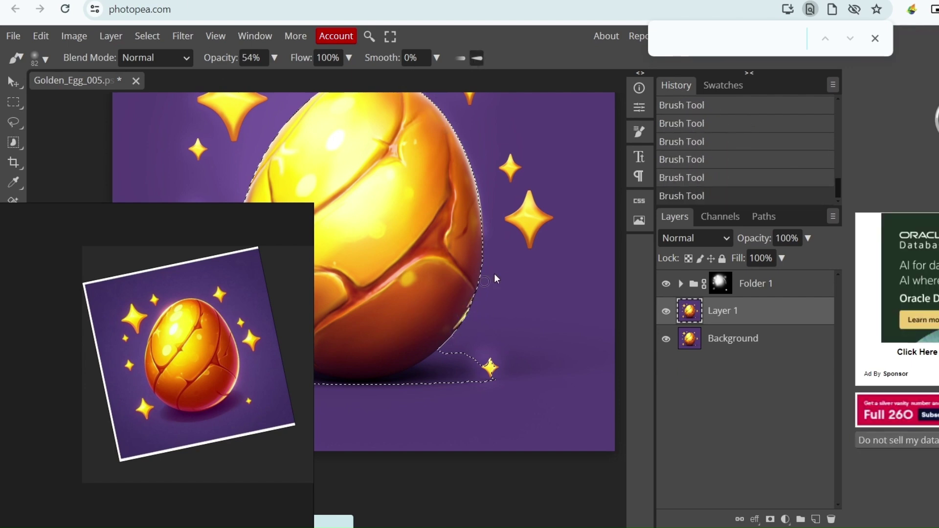
# Undo the lower-right rim strokes, try one longer stroke up the egg's right edge and undo it
pyautogui.hotkey('ctrl', 'z')
pyautogui.hotkey('ctrl', 'z')
pyautogui.hotkey('ctrl', 'z')
pyautogui.hotkey('ctrl', 'z')
pyautogui.hotkey('ctrl', 'z')
pyautogui.hotkey('ctrl', 'z')
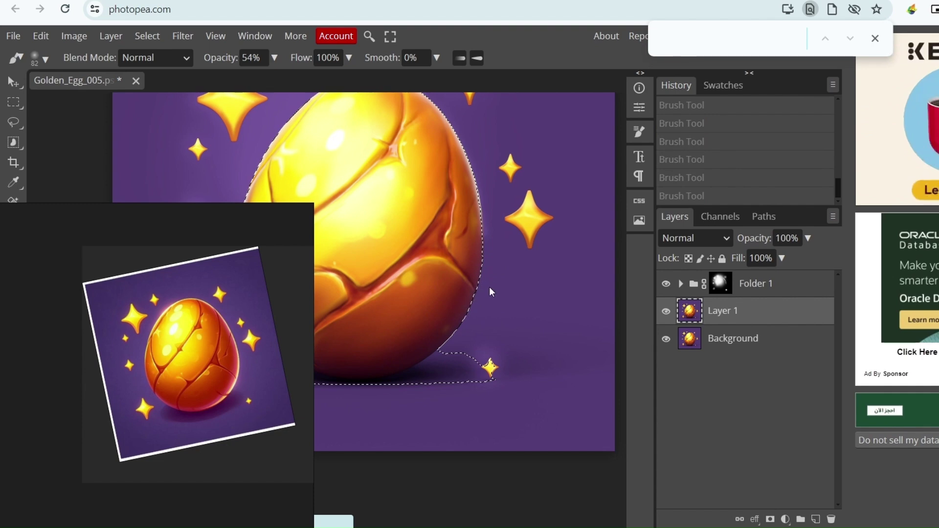
pyautogui.moveTo(472, 309); pyautogui.dragTo(482, 239)
pyautogui.hotkey('ctrl', 'z')
# Paint a thin rim highlight along the egg's lower-right edge with a size 35 brush
pyautogui.click(477, 58)
pyautogui.moveTo(457, 332)
pyautogui.mouseDown()
pyautogui.moveTo(475, 292)
pyautogui.moveTo(434, 351)
pyautogui.mouseUp()
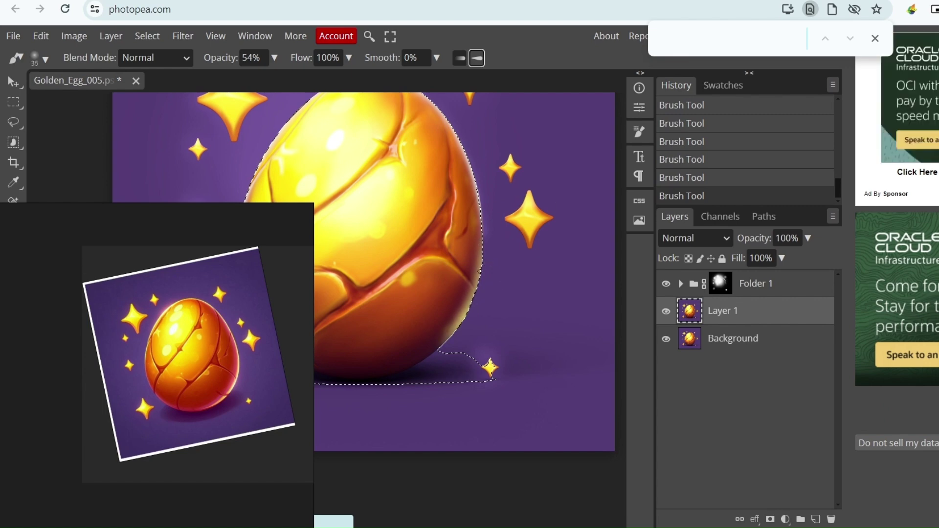
# Set the brush opacity to 39% and its flow to 79%
pyautogui.press('3')
pyautogui.press('9')
pyautogui.hotkey('shift', '7')
pyautogui.hotkey('shift', '9')
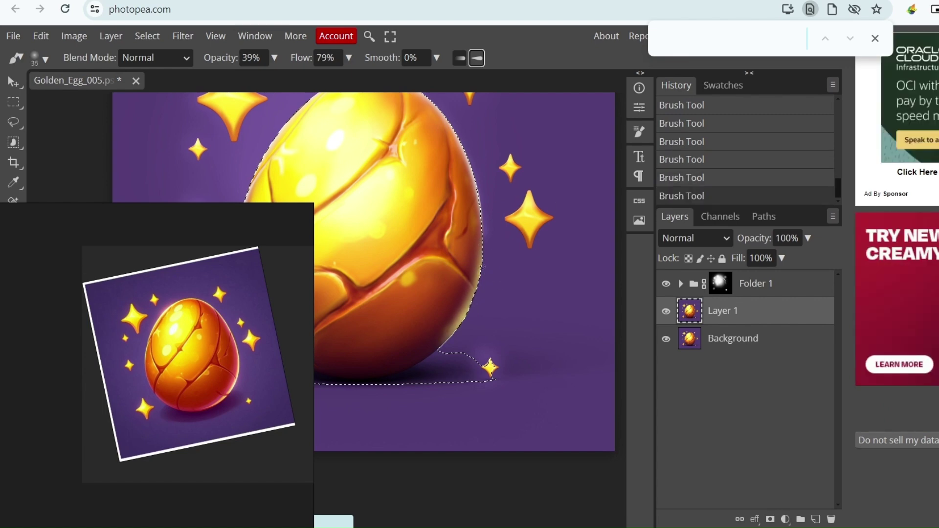
# Paint a last rim stroke along the egg's lower-right edge, clear the selection and convert Layer 1 to a smart object
pyautogui.moveTo(466, 315); pyautogui.dragTo(451, 337)
pyautogui.hotkey('ctrl', 'd')
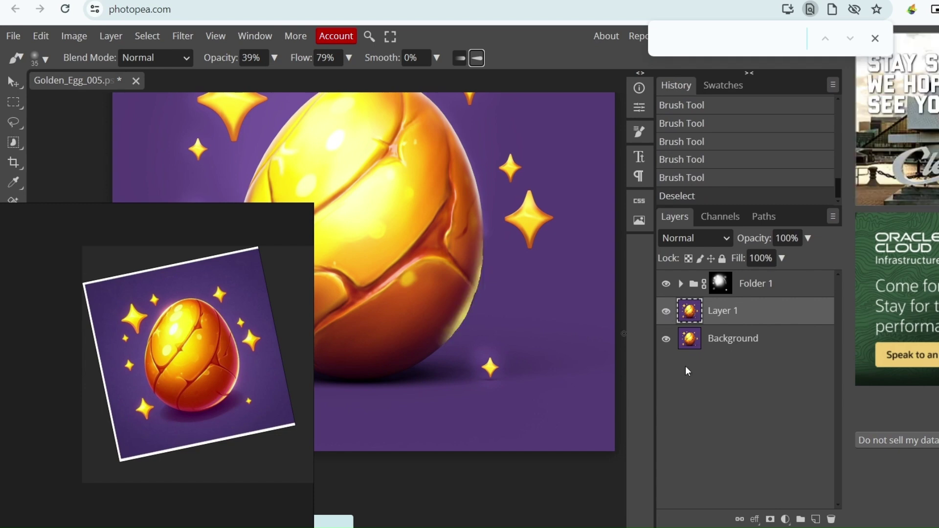
pyautogui.rightClick(751, 313)
pyautogui.click(685, 242)
pyautogui.click(182, 36)
pyautogui.moveTo(220, 213)
pyautogui.click(342, 299)
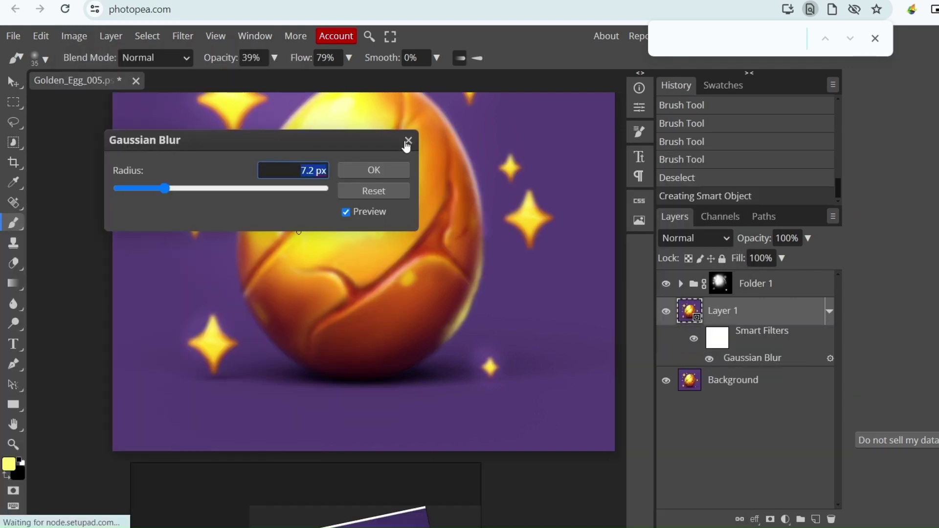
pyautogui.click(408, 142)
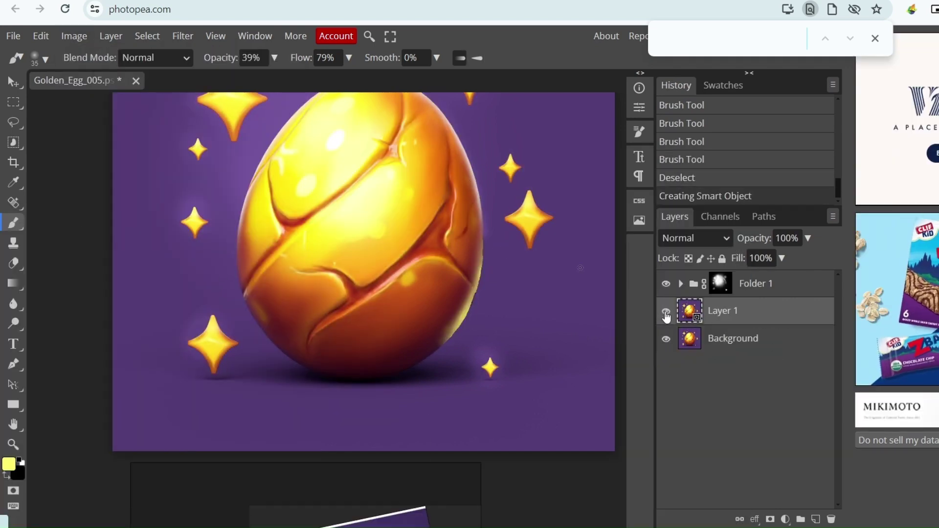
# Duplicate Layer 1 and apply a Gaussian Blur with a 4.6 px radius to the copy
pyautogui.hotkey('ctrl', 'j')
pyautogui.click(183, 36)
pyautogui.moveTo(199, 213)
pyautogui.click(342, 299)
pyautogui.moveTo(225, 188); pyautogui.dragTo(234, 187)
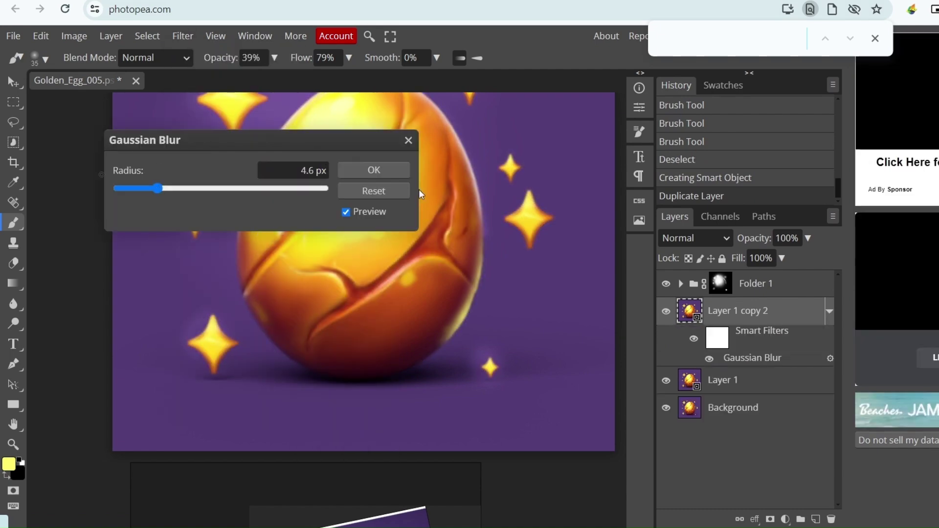
pyautogui.click(371, 168)
# Add a black mask to the blurred copy and reveal the blur along the egg's lower-right rim with a 250 px brush
pyautogui.keyDown('alt'); pyautogui.click(771, 521); pyautogui.keyUp('alt')
pyautogui.keyDown('alt'); pyautogui.scroll(4, 501, 315); pyautogui.keyUp('alt')
pyautogui.rightClick(485, 296)
pyautogui.click(629, 326)
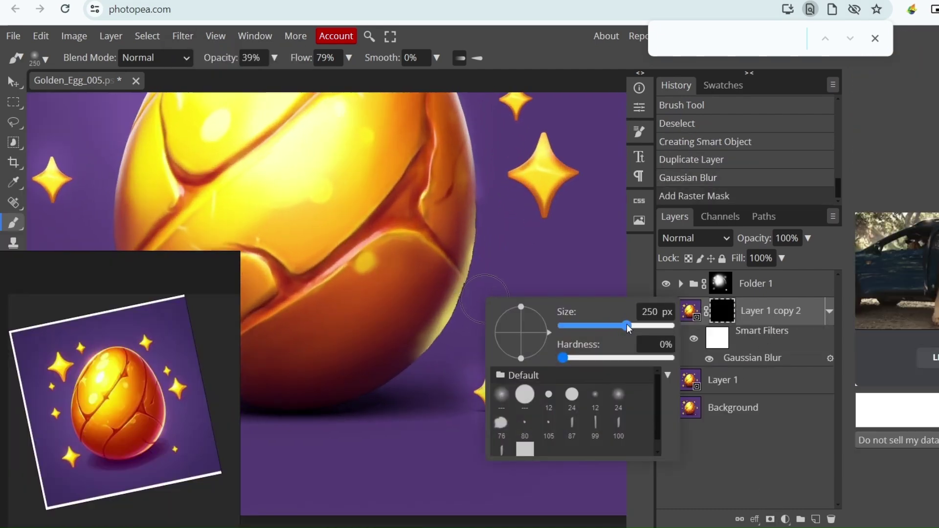
pyautogui.click(441, 322)
pyautogui.moveTo(441, 322); pyautogui.dragTo(430, 337)
pyautogui.moveTo(448, 318)
pyautogui.mouseDown()
pyautogui.moveTo(463, 294)
pyautogui.moveTo(440, 331)
pyautogui.mouseUp()
pyautogui.moveTo(438, 333); pyautogui.dragTo(460, 301)
pyautogui.moveTo(460, 300); pyautogui.dragTo(477, 267)
pyautogui.keyDown('alt'); pyautogui.scroll(3, 486, 274); pyautogui.keyUp('alt')
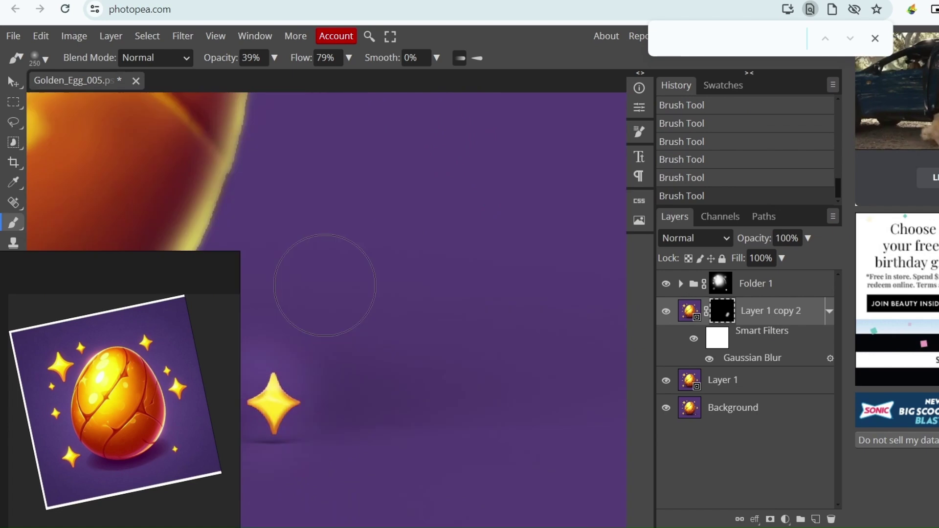
# Compare the egg with and without Layer 1 and its blurred copy, leaving only Layer 1 hidden
pyautogui.keyDown('alt'); pyautogui.scroll(-6, 391, 314); pyautogui.keyUp('alt')
pyautogui.click(666, 312)
pyautogui.click(666, 312)
pyautogui.click(666, 381)
pyautogui.click(668, 312)
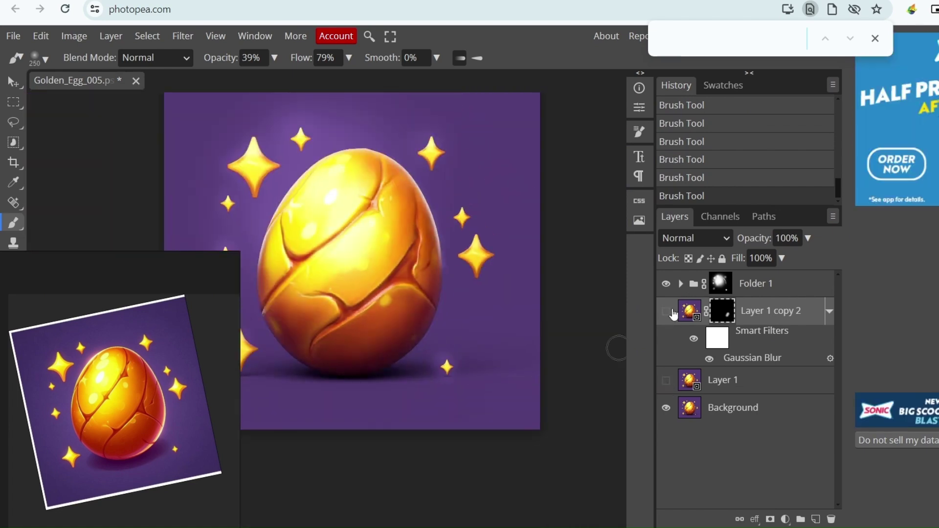
pyautogui.click(669, 312)
pyautogui.click(668, 312)
pyautogui.keyDown('alt'); pyautogui.scroll(5, 435, 298); pyautogui.keyUp('alt')
pyautogui.click(670, 312)
pyautogui.click(668, 382)
pyautogui.click(667, 382)
# Add a new layer above Layer 1 and touch up the lower-right rim highlight with a size 30 brush
pyautogui.click(739, 384)
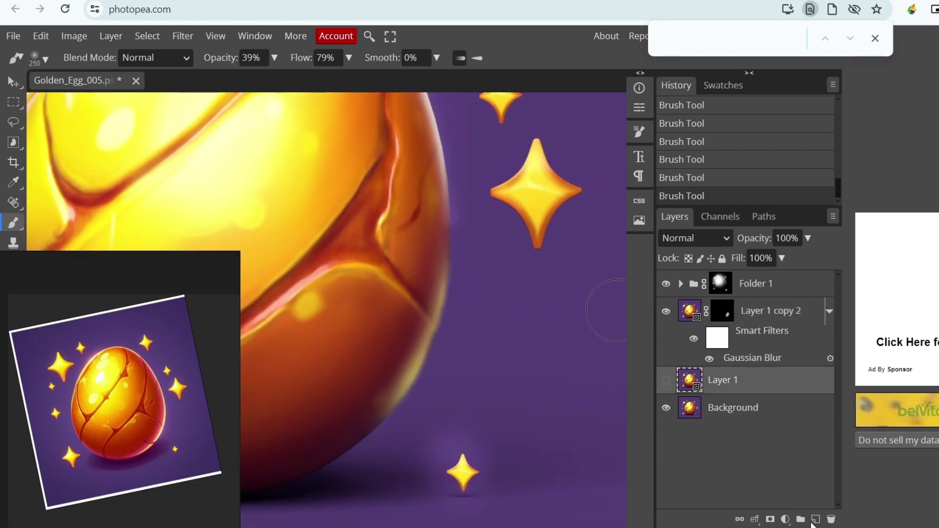
pyautogui.click(816, 520)
pyautogui.keyDown('alt'); pyautogui.scroll(1, 434, 332); pyautogui.keyUp('alt')
pyautogui.keyDown('alt'); pyautogui.scroll(1, 500, 343); pyautogui.keyUp('alt')
pyautogui.press('[')
pyautogui.press('[')
pyautogui.press('[')
pyautogui.press('[')
pyautogui.press('[')
pyautogui.press('[')
pyautogui.press('[')
pyautogui.press('[')
pyautogui.press('[')
pyautogui.press('[')
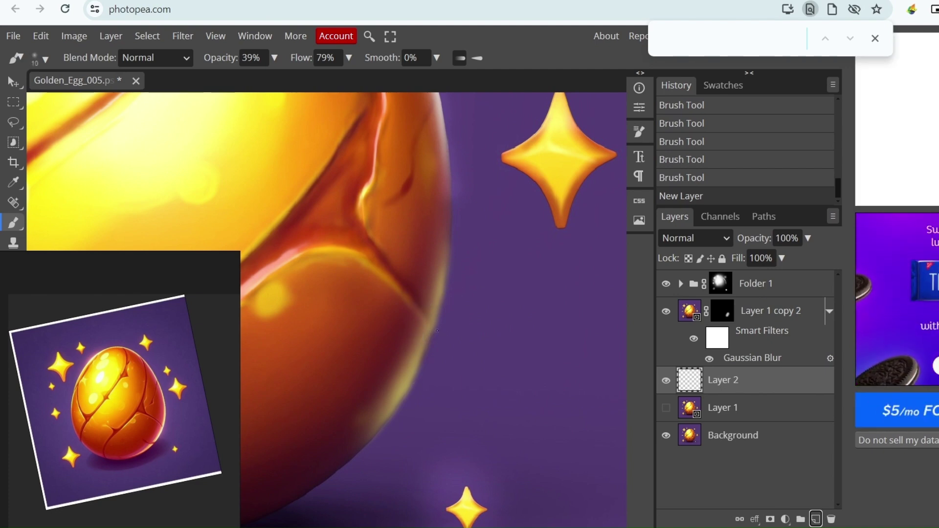
pyautogui.moveTo(436, 315); pyautogui.dragTo(435, 321)
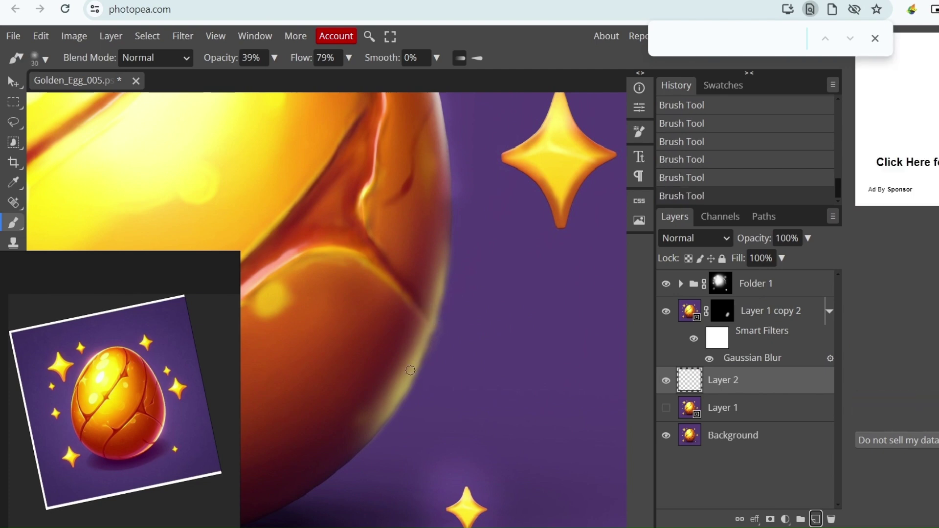
# Try showing Layer 1 at different opacities, restore it to 100% and hide it again
pyautogui.keyDown('alt'); pyautogui.scroll(-5, 438, 327); pyautogui.keyUp('alt')
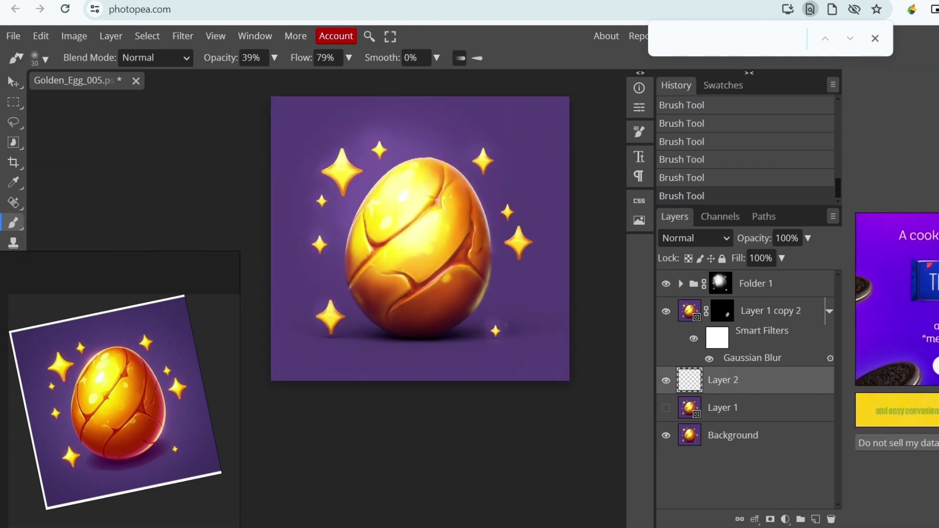
pyautogui.click(667, 408)
pyautogui.click(678, 416)
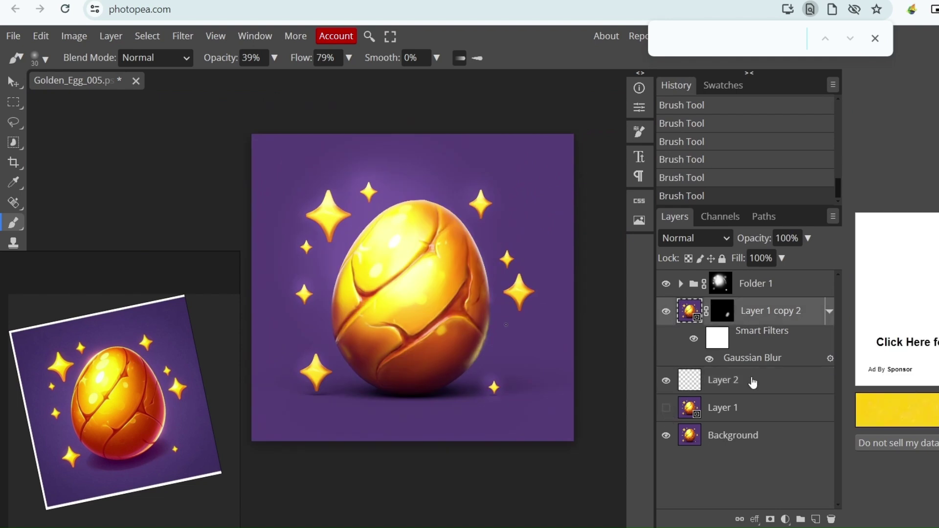
pyautogui.moveTo(765, 239); pyautogui.dragTo(933, 325)
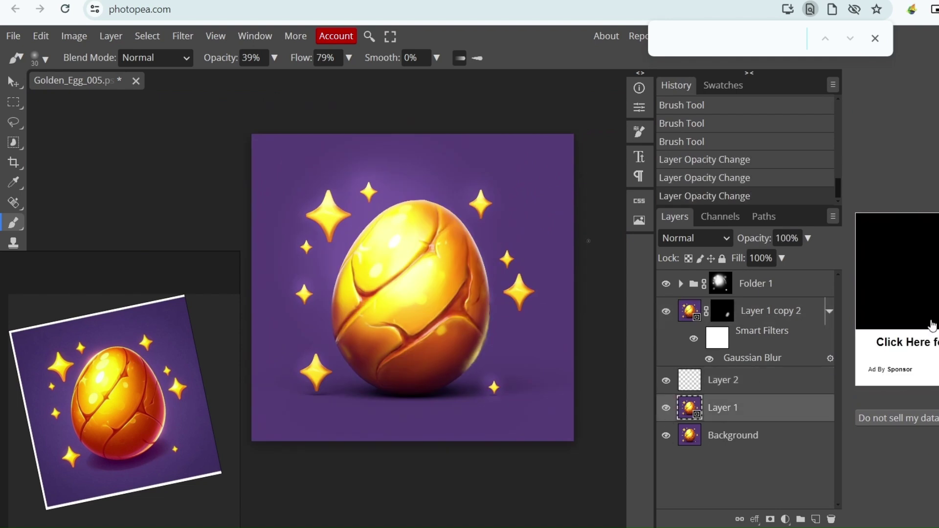
pyautogui.click(666, 408)
# Group Layer 2 with the masked blurred copy and adjust the folder's opacity, trying 80%
pyautogui.click(681, 384)
pyautogui.keyDown('ctrl'); pyautogui.click(674, 315); pyautogui.keyUp('ctrl')
pyautogui.hotkey('ctrl', 'g')
pyautogui.moveTo(767, 239); pyautogui.dragTo(754, 241)
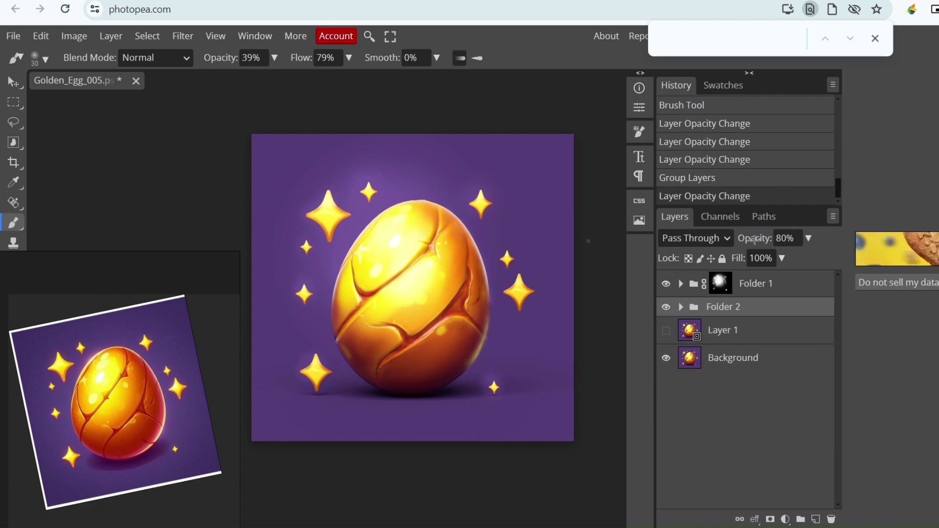
pyautogui.moveTo(837, 241); pyautogui.dragTo(861, 243)
pyautogui.click(808, 238)
pyautogui.moveTo(807, 259)
pyautogui.mouseDown()
pyautogui.moveTo(777, 263)
pyautogui.moveTo(807, 267)
pyautogui.mouseUp()
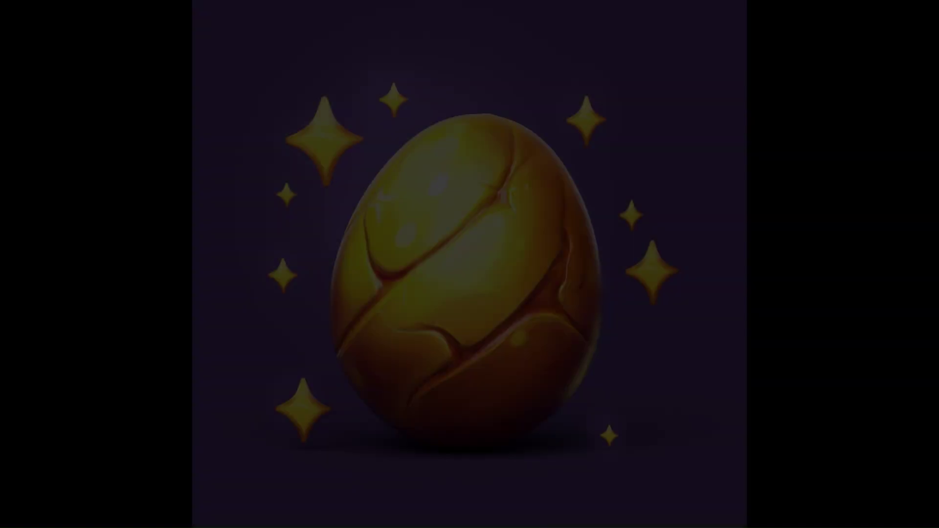